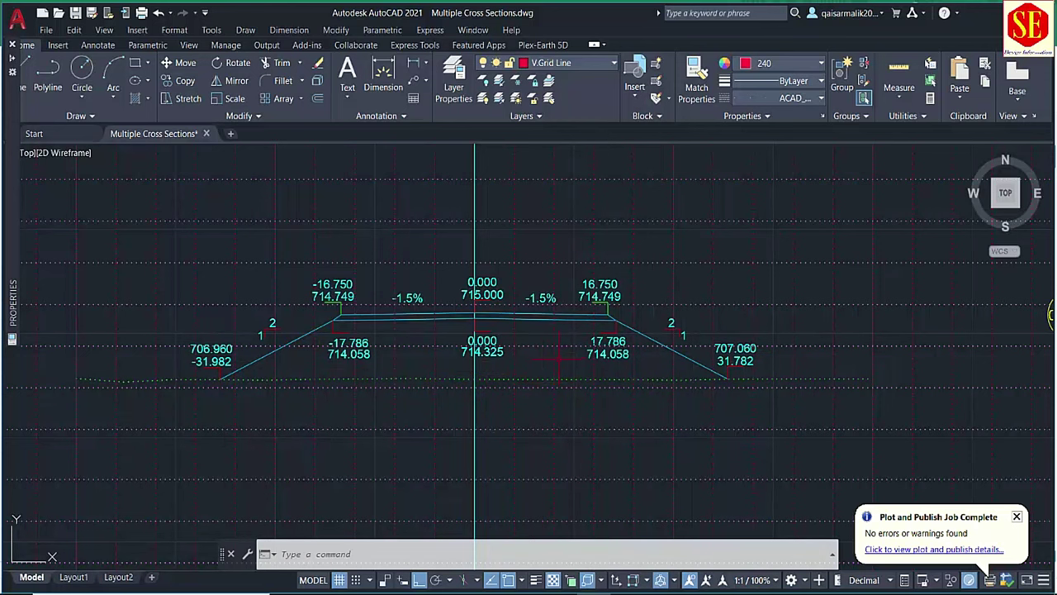
Step: Browse the grid of cross-section sheets and examine the design levels, side slopes and ground line of individual sections
scroll(475, 347, "down", 3)
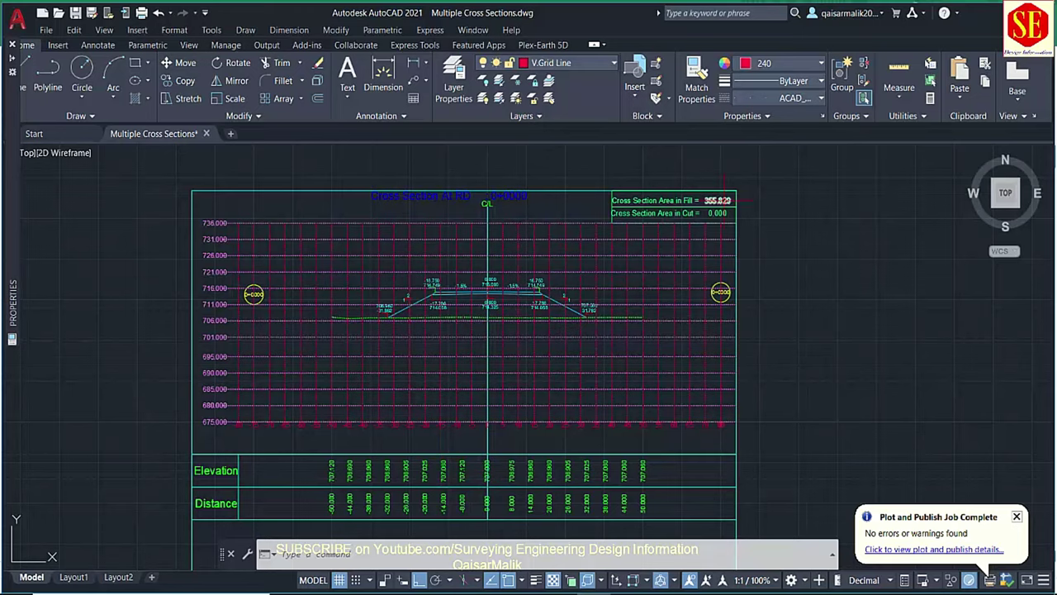
scroll(561, 396, "down", 5)
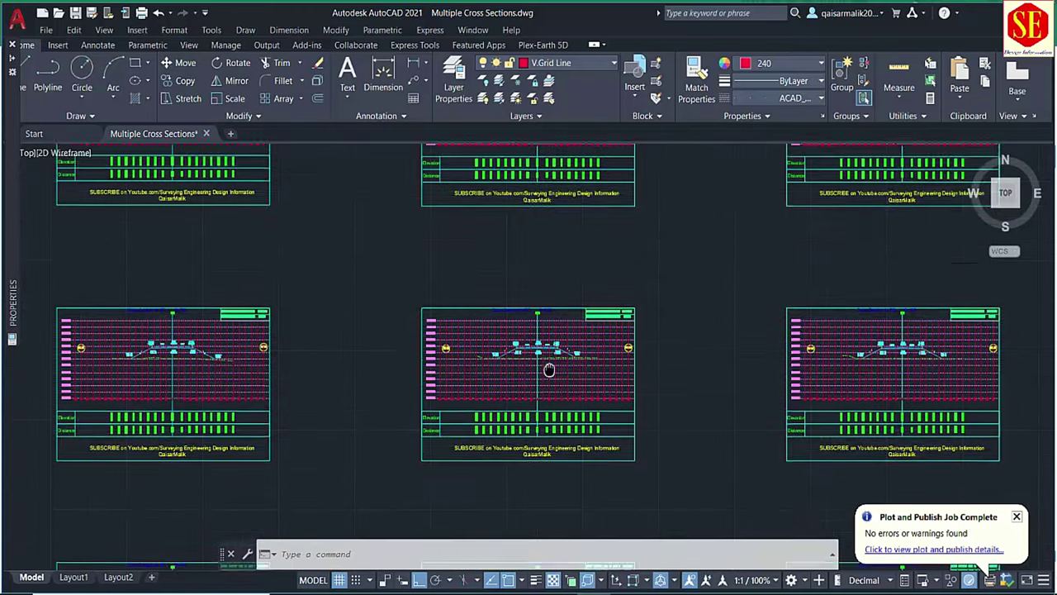
scroll(541, 520, "down", 3)
left_click_drag(539, 454, 539, 554)
scroll(539, 553, "up", 4)
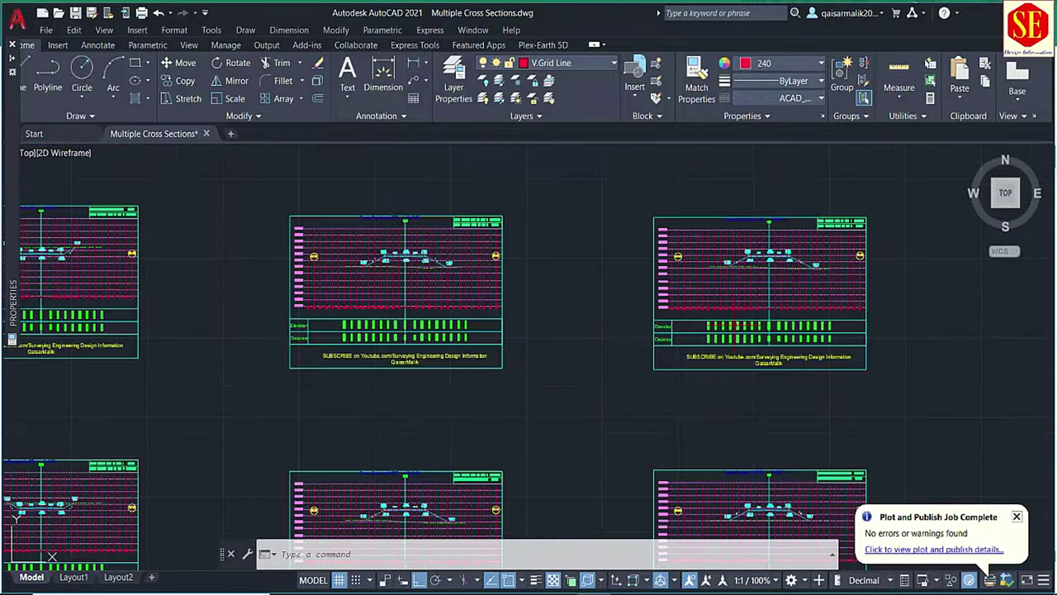
scroll(521, 323, "down", 4)
mouse_move(521, 322)
left_mouse_down()
mouse_move(515, 295)
mouse_move(522, 322)
left_mouse_up()
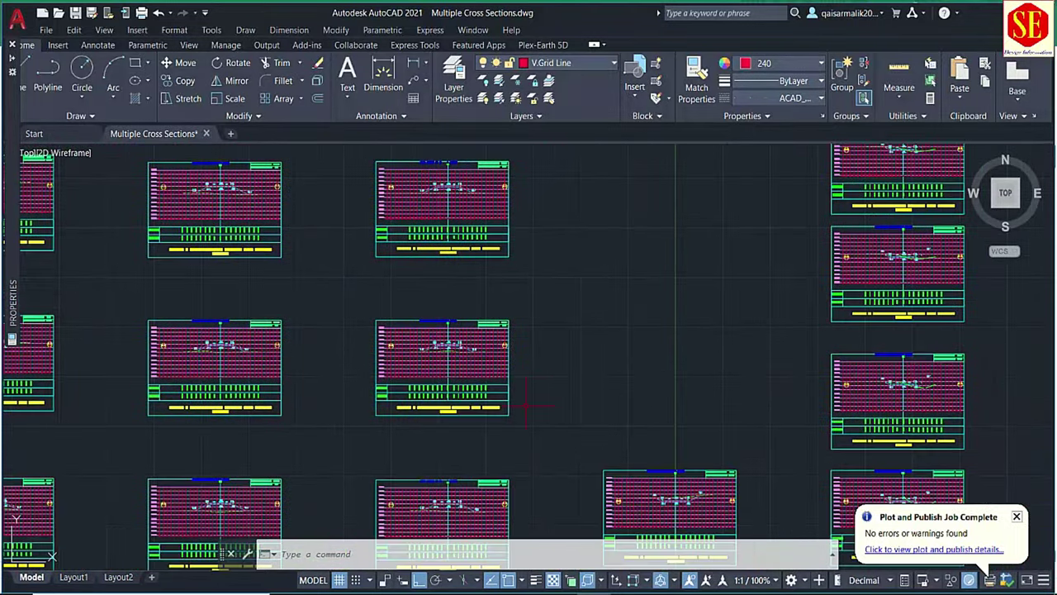
scroll(521, 322, "up", 4)
scroll(521, 322, "up", 6)
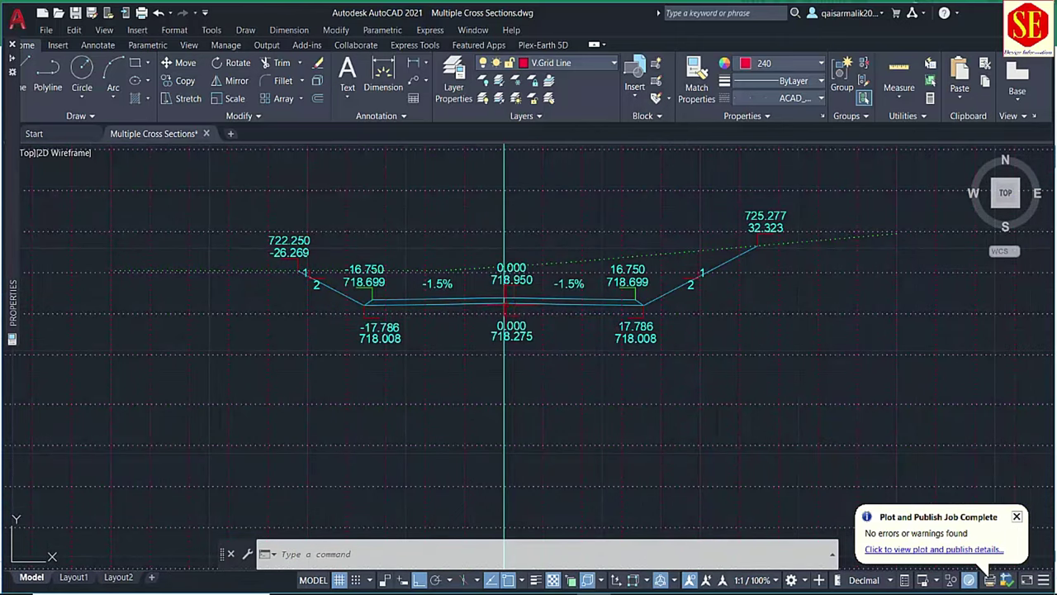
Step: Compare the fill section at RD 0+500 with the neighbouring cut section and look over the surrounding sheets
scroll(496, 307, "down", 6)
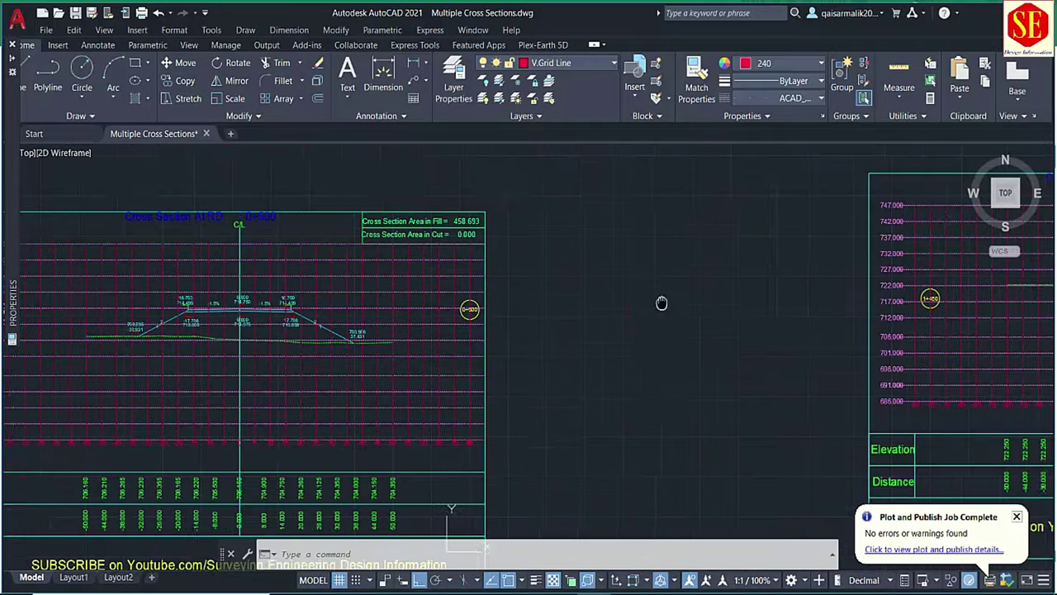
scroll(283, 298, "up", 6)
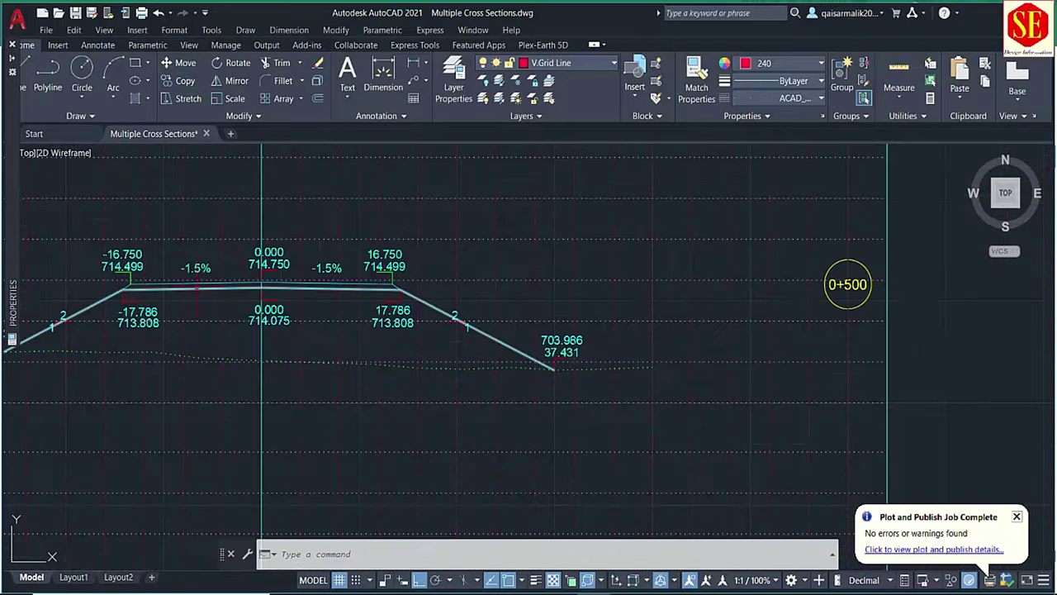
scroll(248, 306, "down", 4)
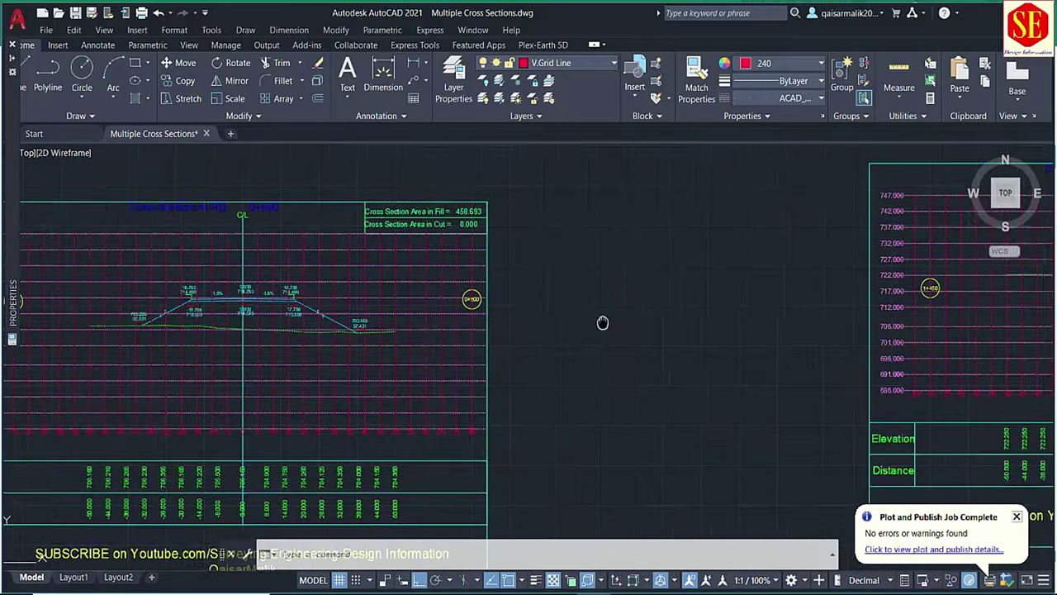
scroll(381, 249, "up", 5)
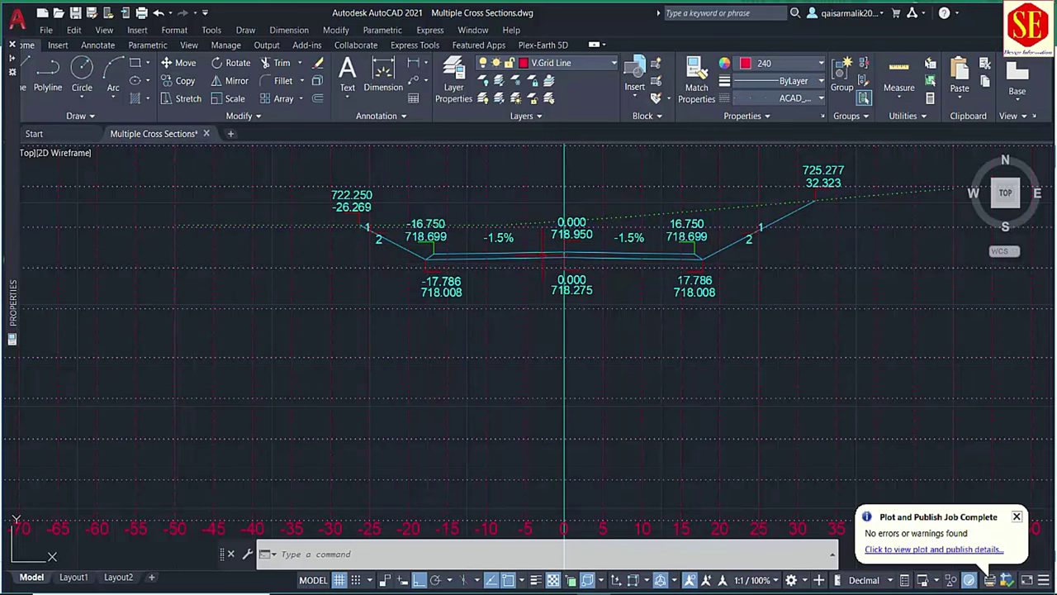
scroll(549, 264, "down", 6)
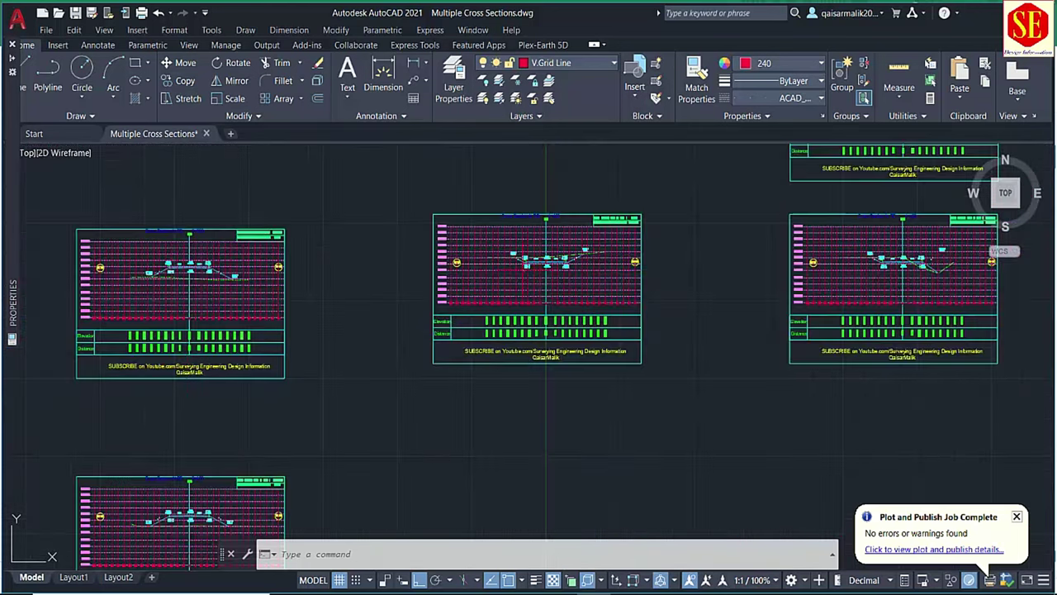
scroll(572, 259, "down", 5)
scroll(487, 330, "up", 8)
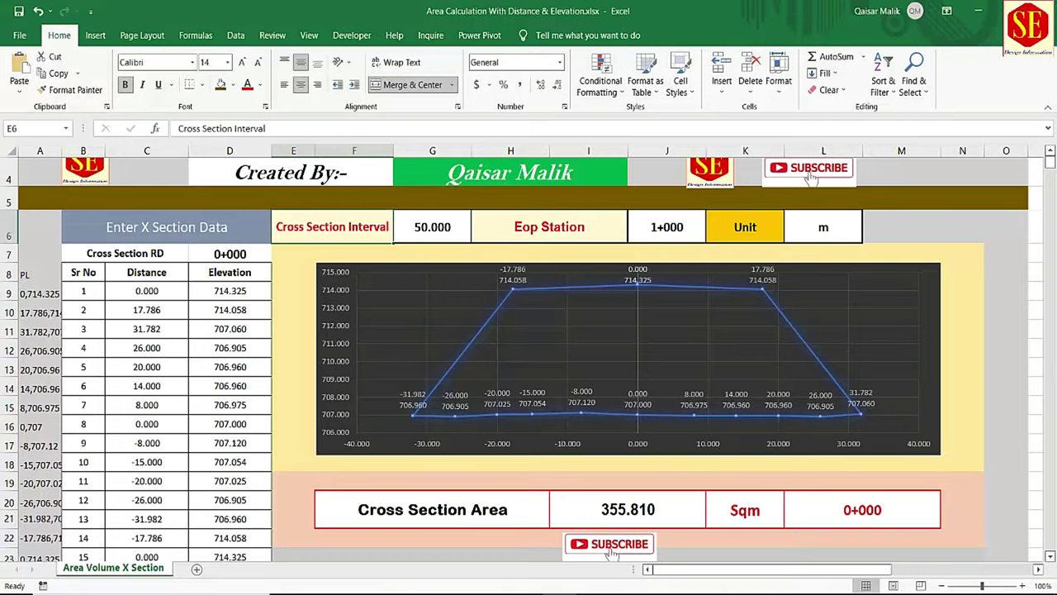
Step: In the Excel workbook, review the distance and elevation data, the section chart and the cross section area formula
left_click(230, 291)
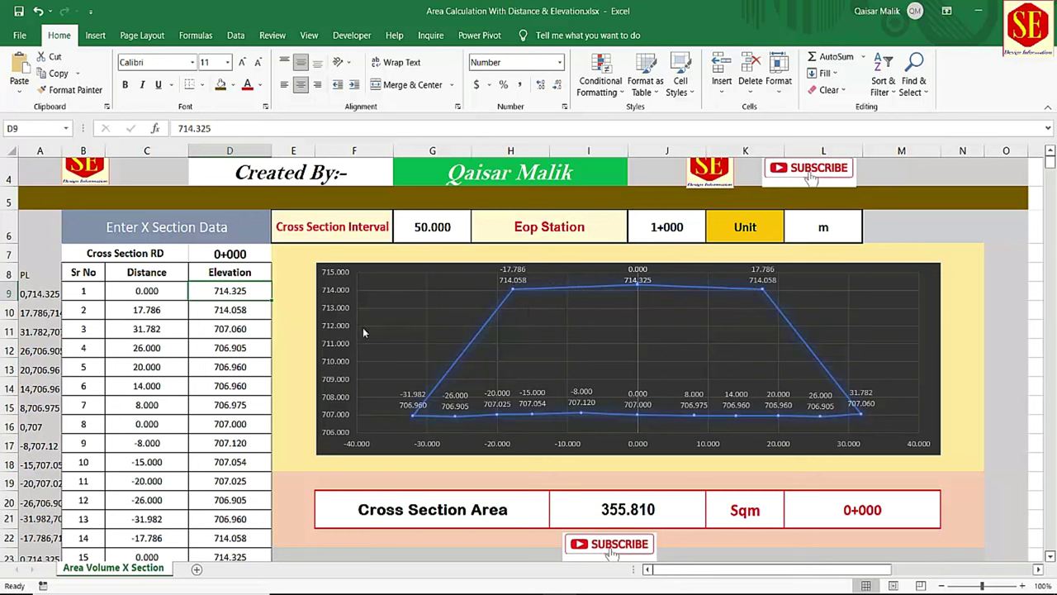
scroll(413, 331, "down", 1)
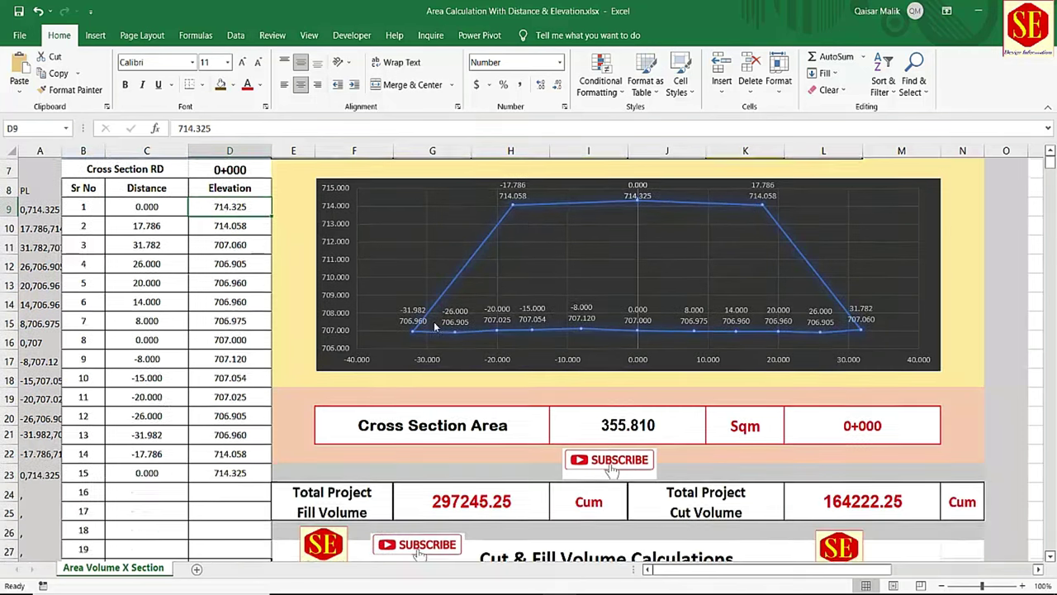
scroll(583, 300, "up", 1)
scroll(514, 319, "down", 1)
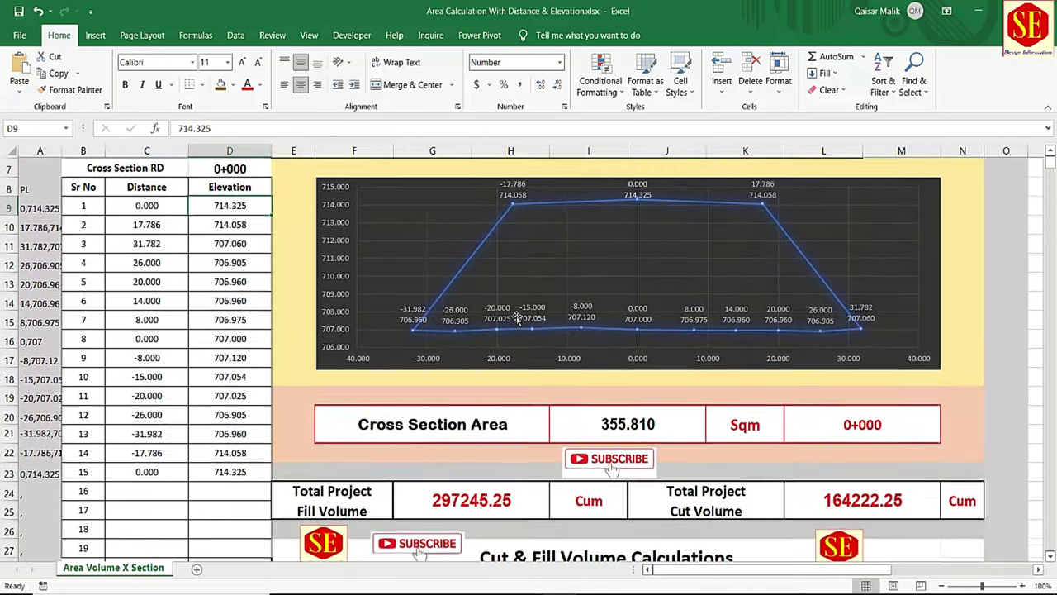
left_click(644, 420)
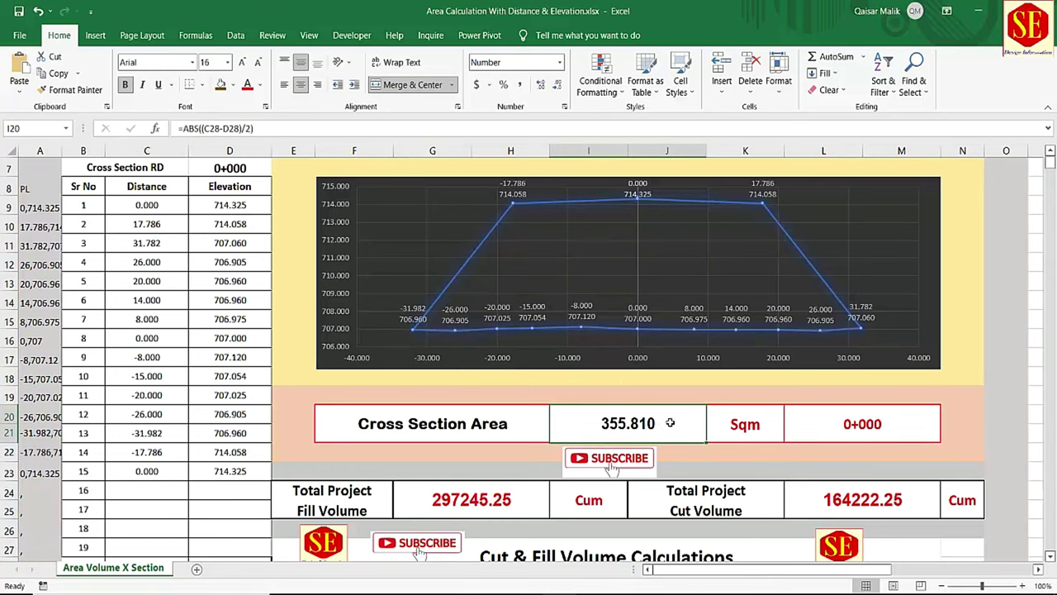
scroll(758, 431, "up", 2)
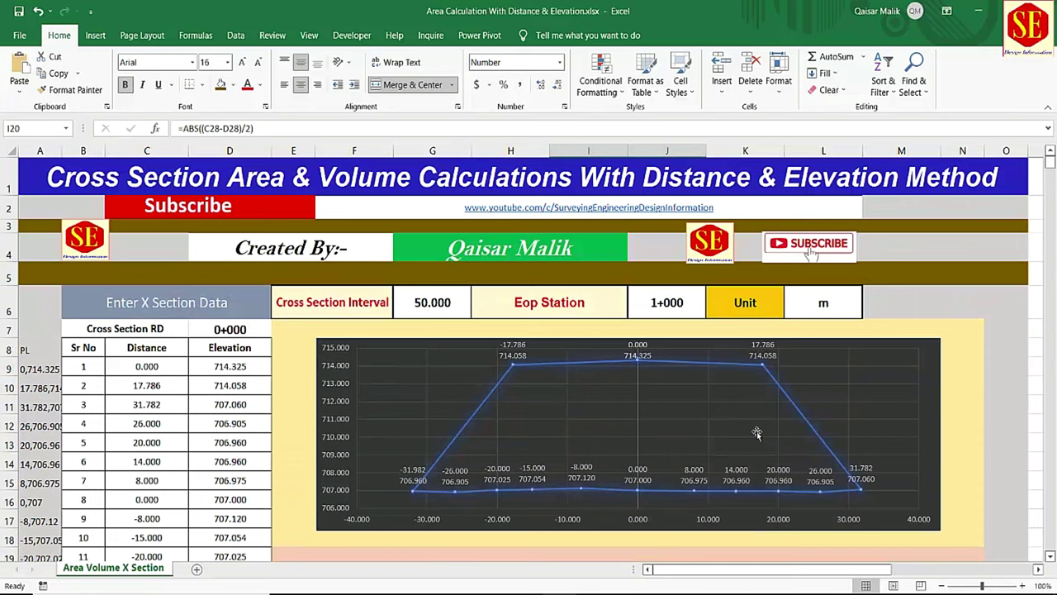
Step: Set the sheet's unit to f and check the unit labels beside the cross section area and project volumes
left_click(820, 302)
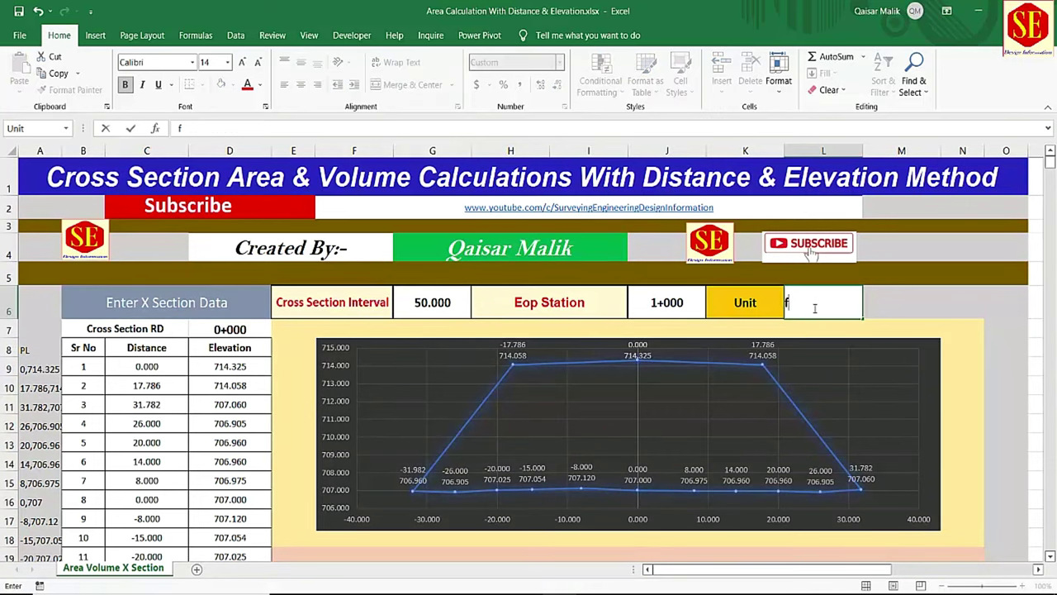
left_click(817, 324)
scroll(819, 363, "down", 4)
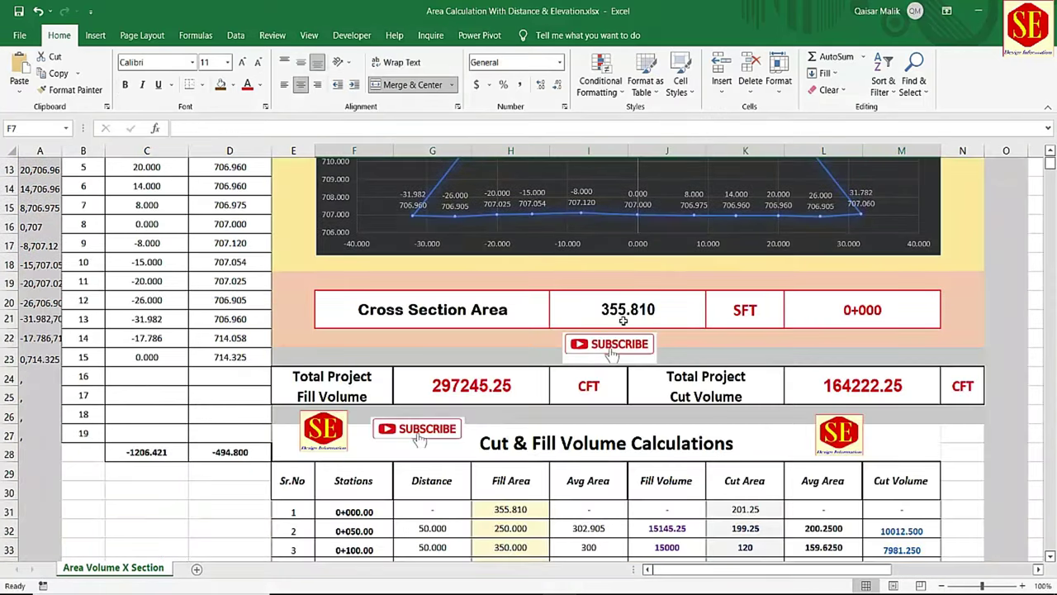
scroll(670, 318, "up", 3)
Step: Set the sheet's unit to m
left_click(822, 228)
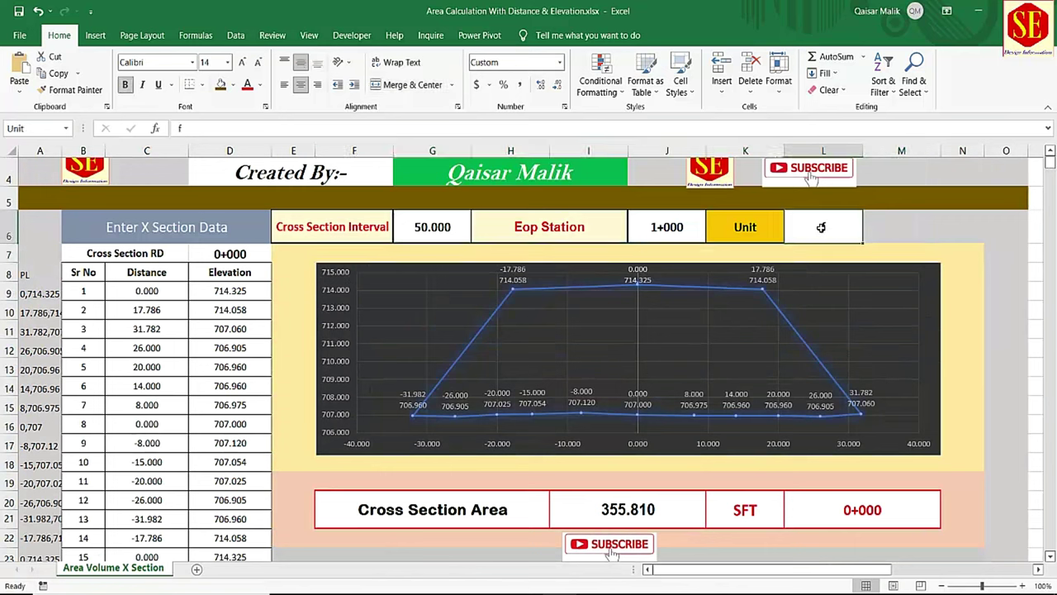
type("m")
key("Return")
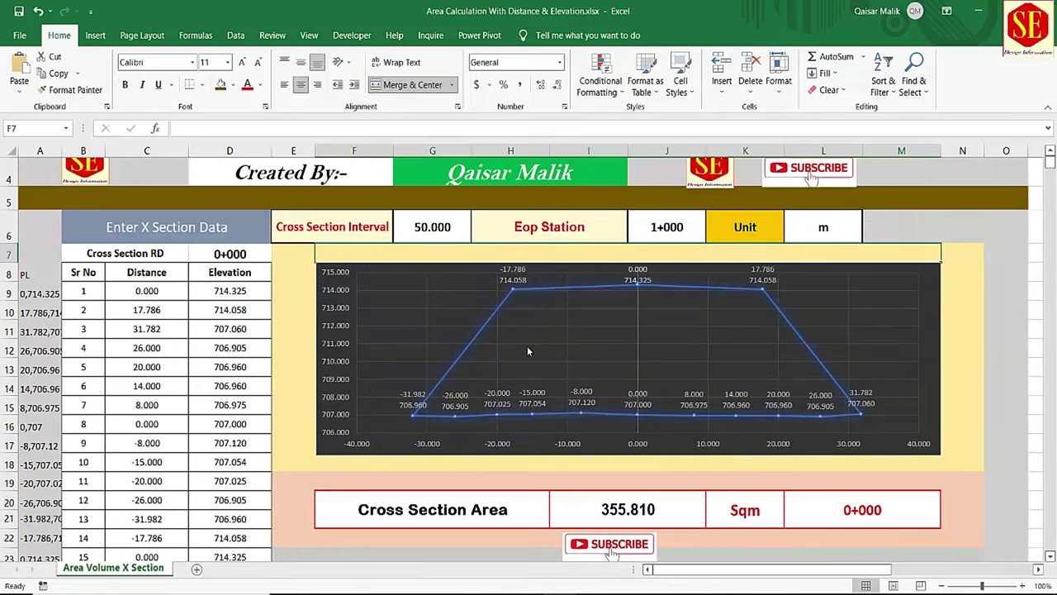
Step: Review the total project fill and cut volumes, the fill total's formula and the Cut & Fill Volume Calculations table
scroll(527, 347, "down", 3)
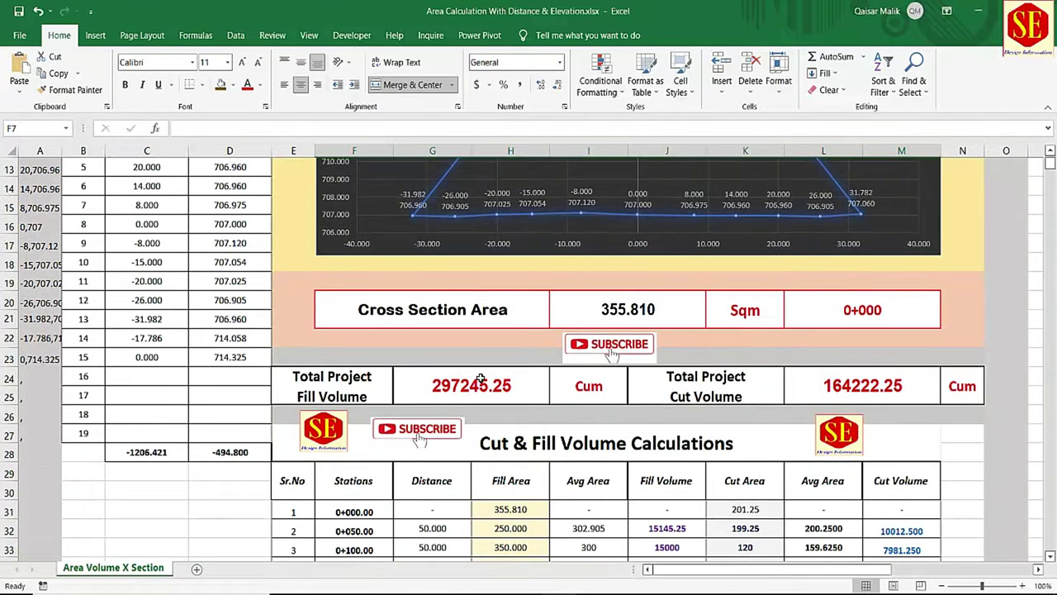
scroll(480, 378, "down", 2)
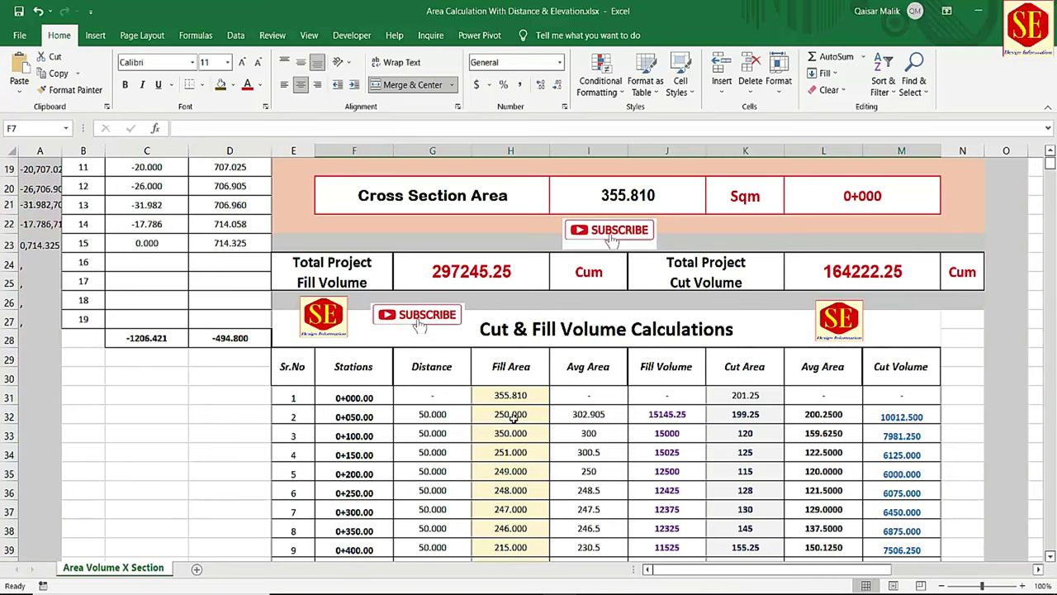
left_click(476, 257)
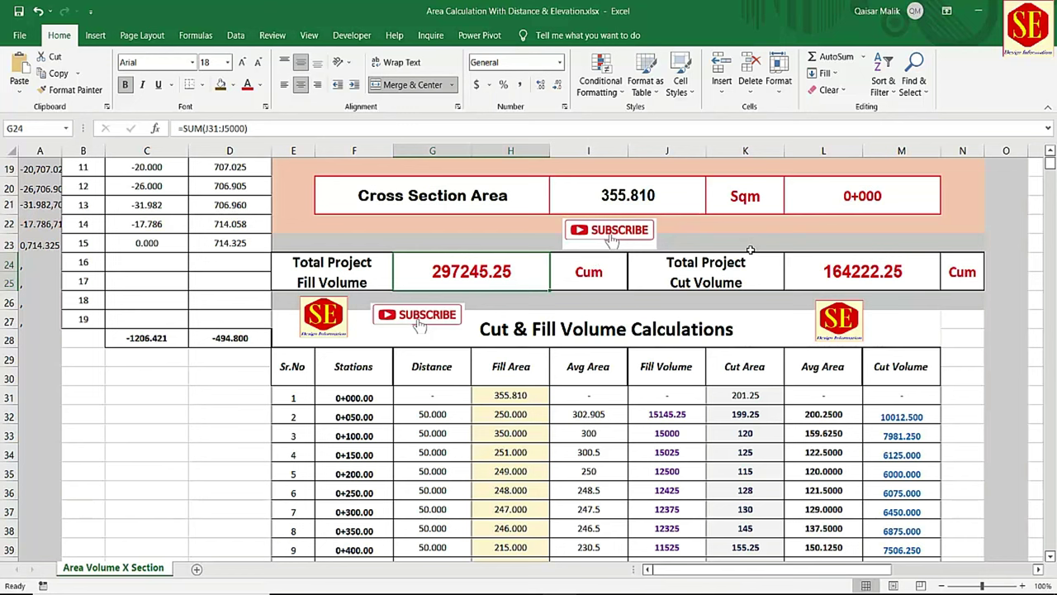
scroll(750, 250, "down", 1)
scroll(543, 265, "down", 1)
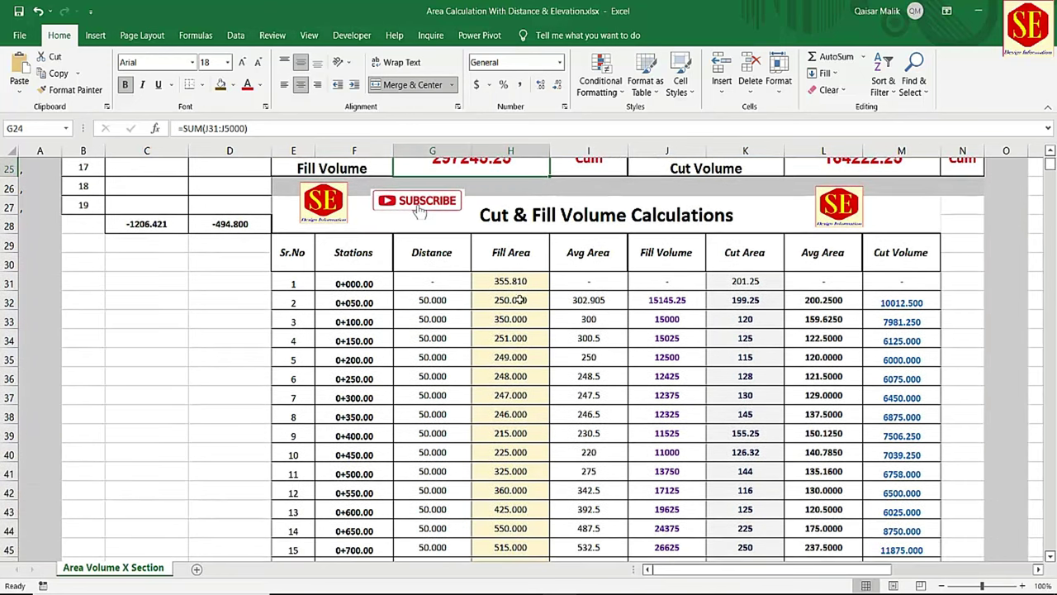
Step: Examine the station-by-station fill area entries and the first cut area entry in the volume table
left_click_drag(521, 277, 513, 257)
scroll(578, 330, "up", 10)
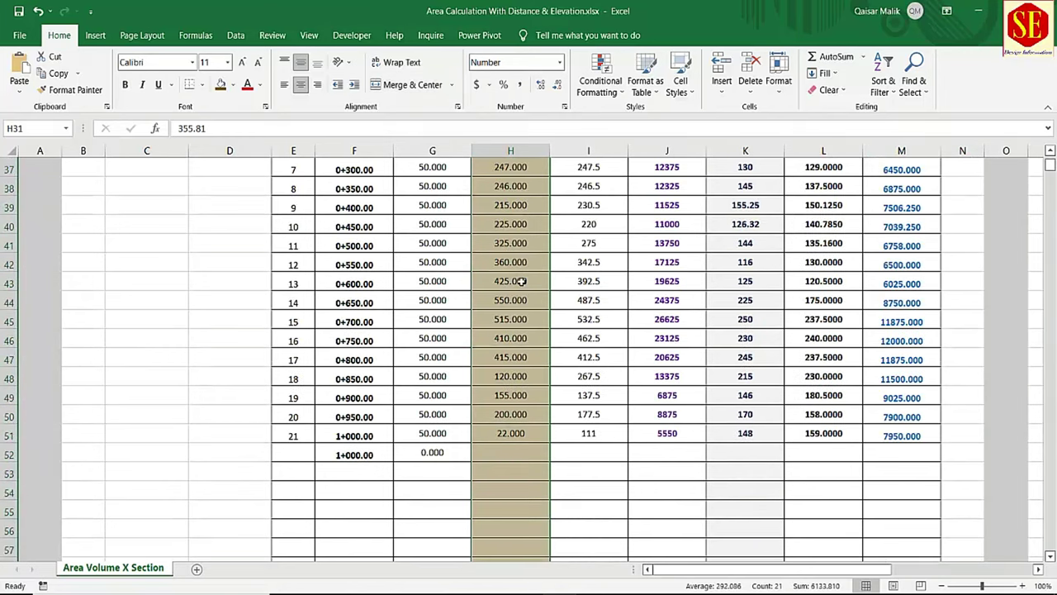
scroll(513, 286, "up", 2)
scroll(513, 202, "up", 1)
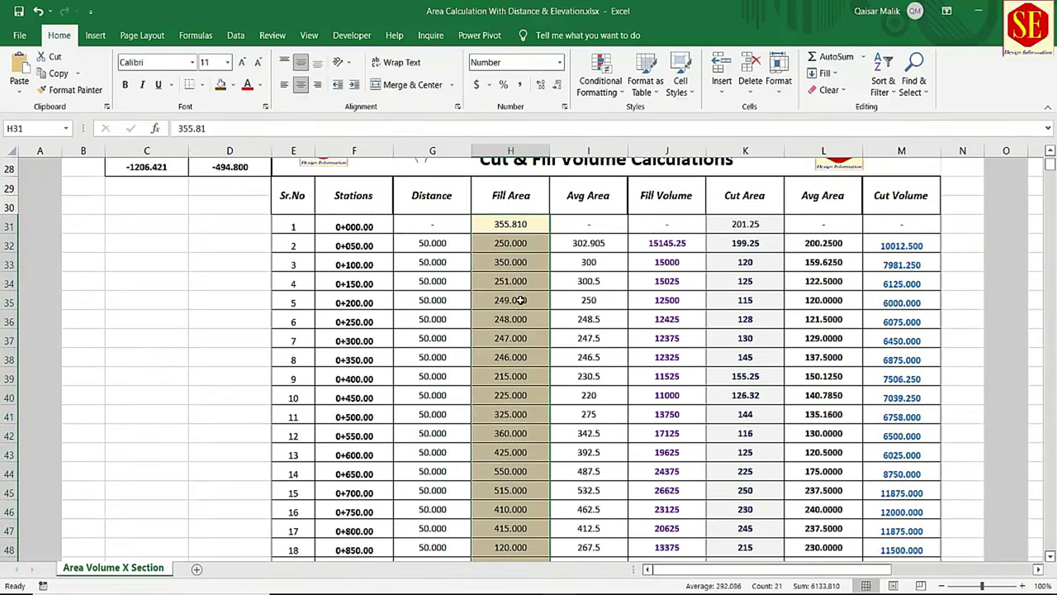
left_click(758, 225)
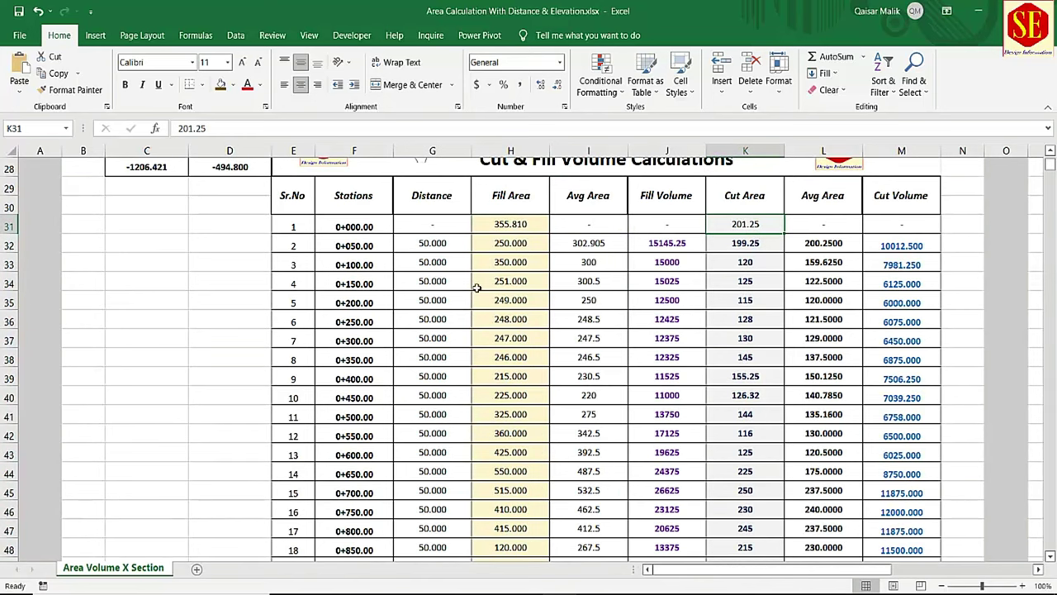
Step: Return to the section inputs and inspect the Cross Section Interval value
scroll(477, 287, "up", 5)
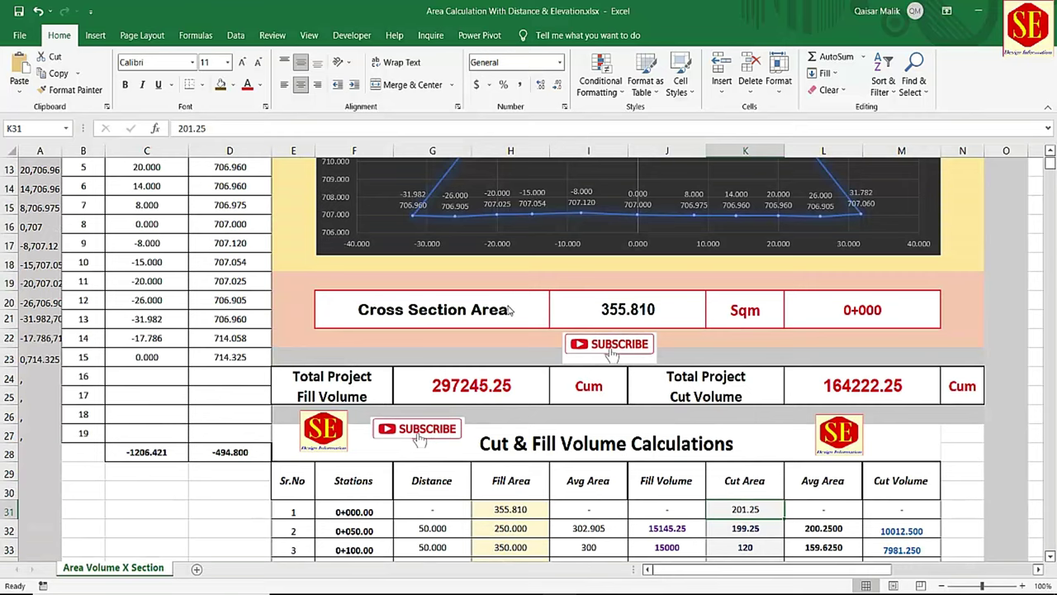
scroll(509, 309, "up", 3)
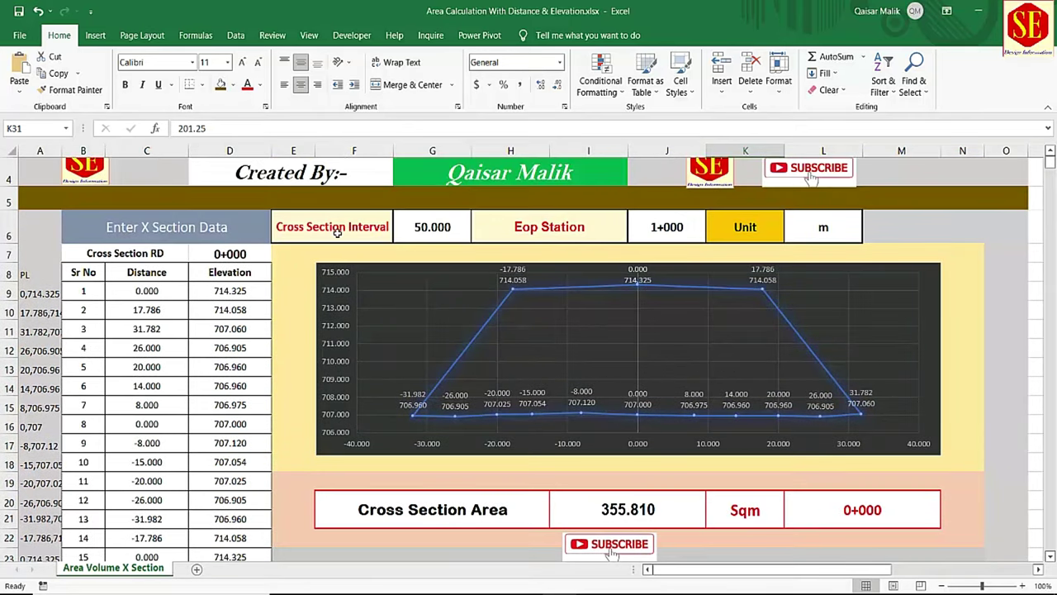
left_click(421, 226)
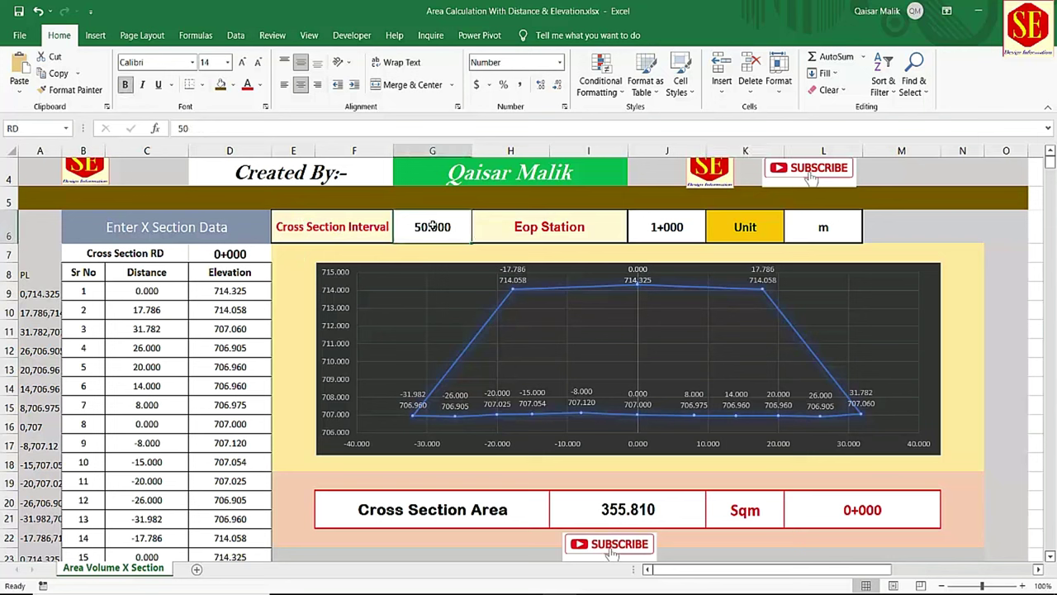
Step: Switch to AutoCAD and check the spacing between consecutive cross sections by their RD labels at 0+000, 0+050 and 0+100
key("alt+Tab")
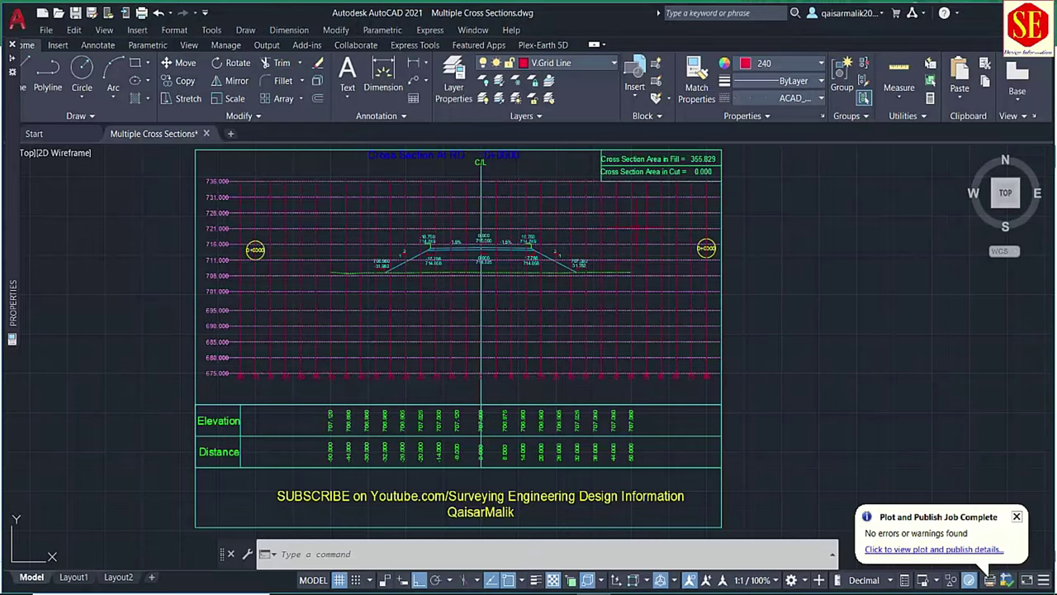
scroll(460, 242, "down", 3)
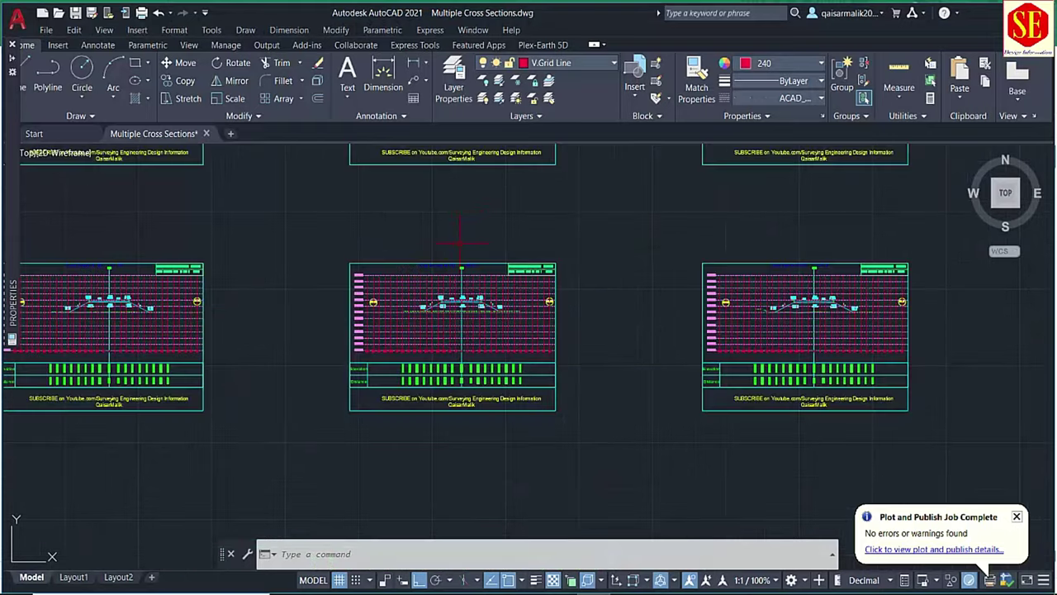
scroll(455, 358, "down", 2)
scroll(455, 359, "up", 6)
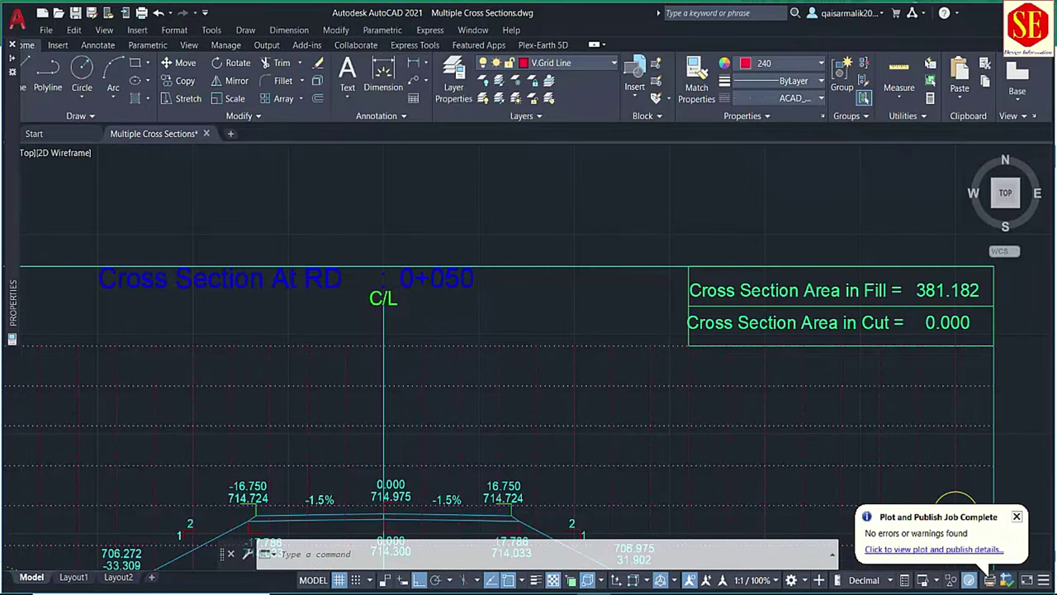
scroll(432, 234, "down", 2)
scroll(432, 234, "up", 4)
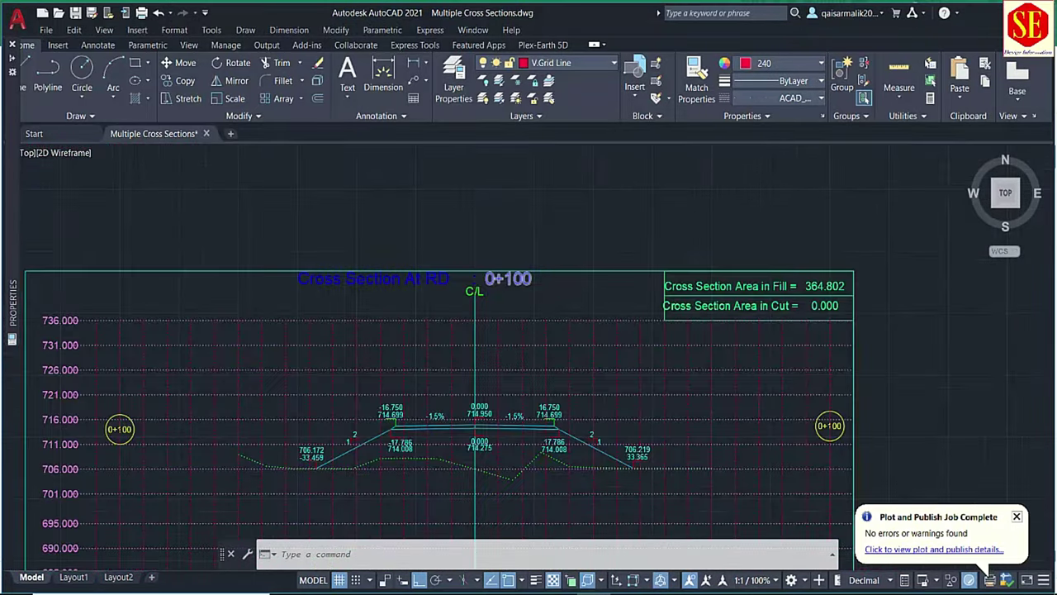
scroll(513, 258, "down", 2)
scroll(528, 264, "up", 4)
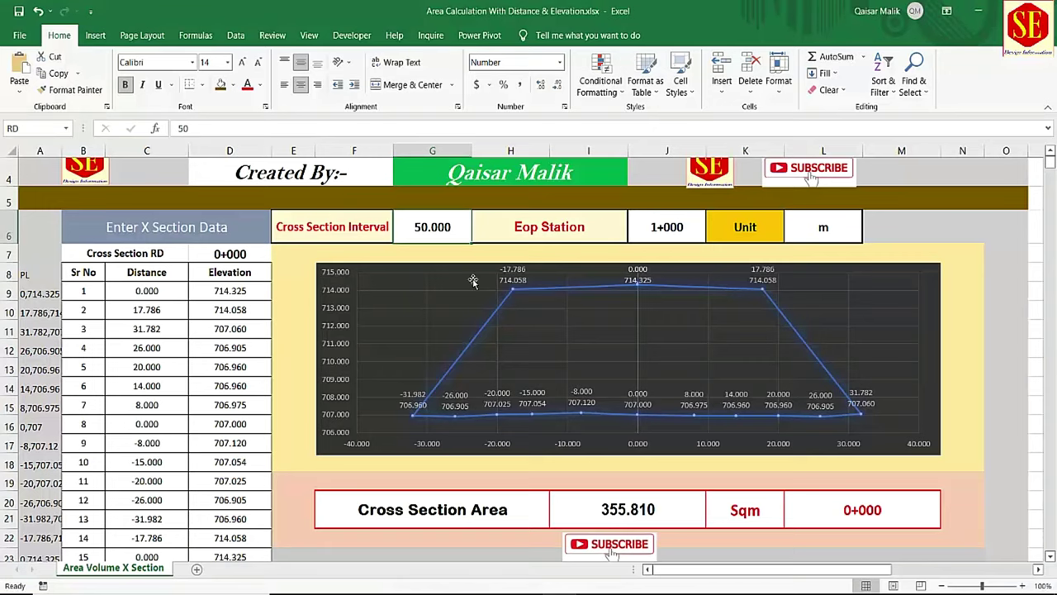
Step: Try 20 as the Cross Section Interval and set it back to 50
type("50")
key("Return")
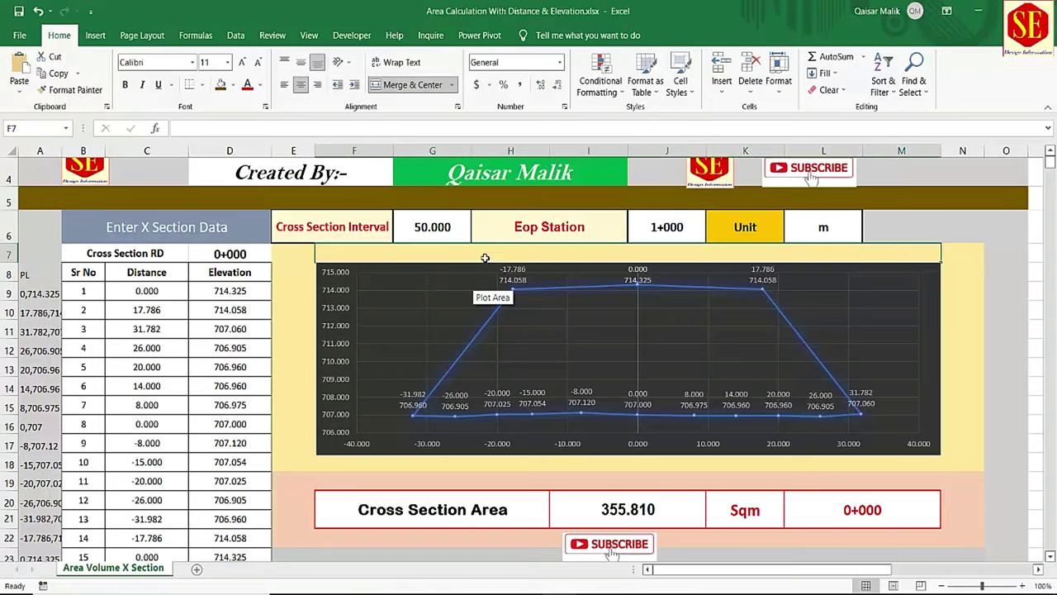
left_click(449, 227)
type("20")
key("Return")
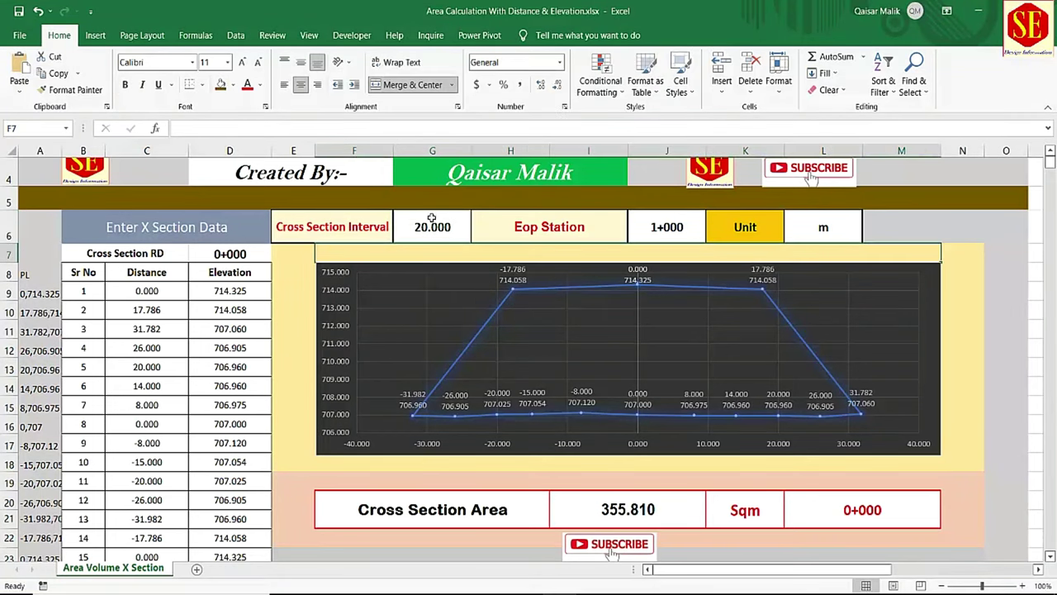
left_click(431, 217)
type("50")
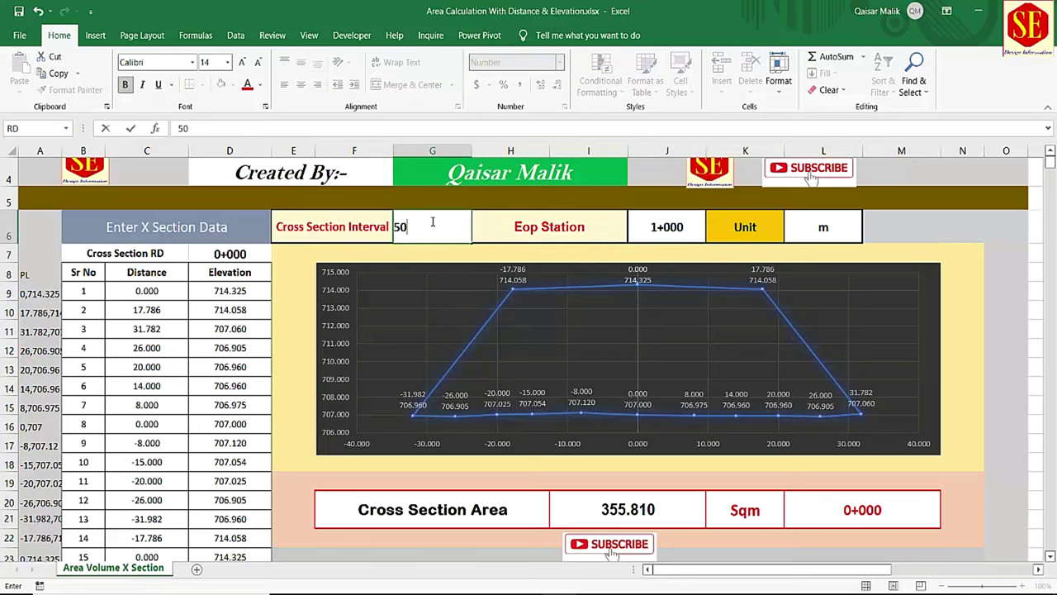
key("Return")
Step: Try 15000 and 10000 as values for the Eop Station
left_click(487, 232)
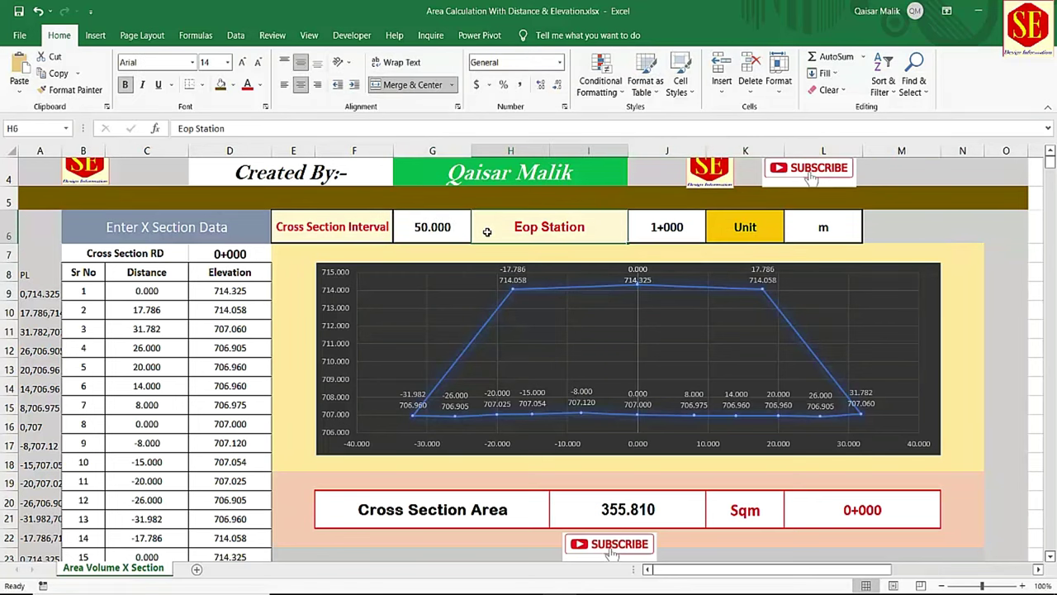
left_click(674, 228)
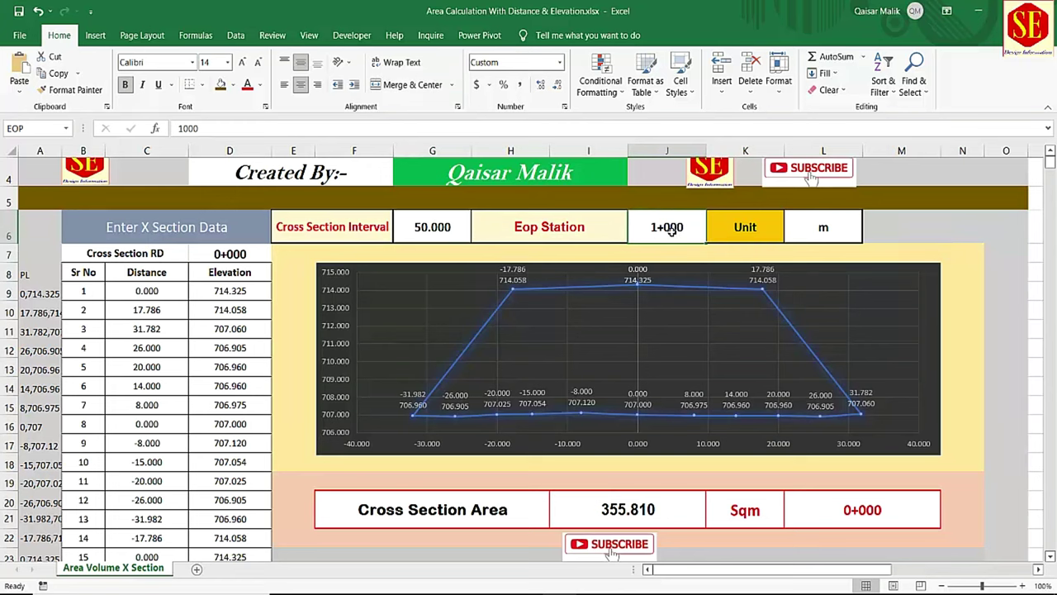
type("1500")
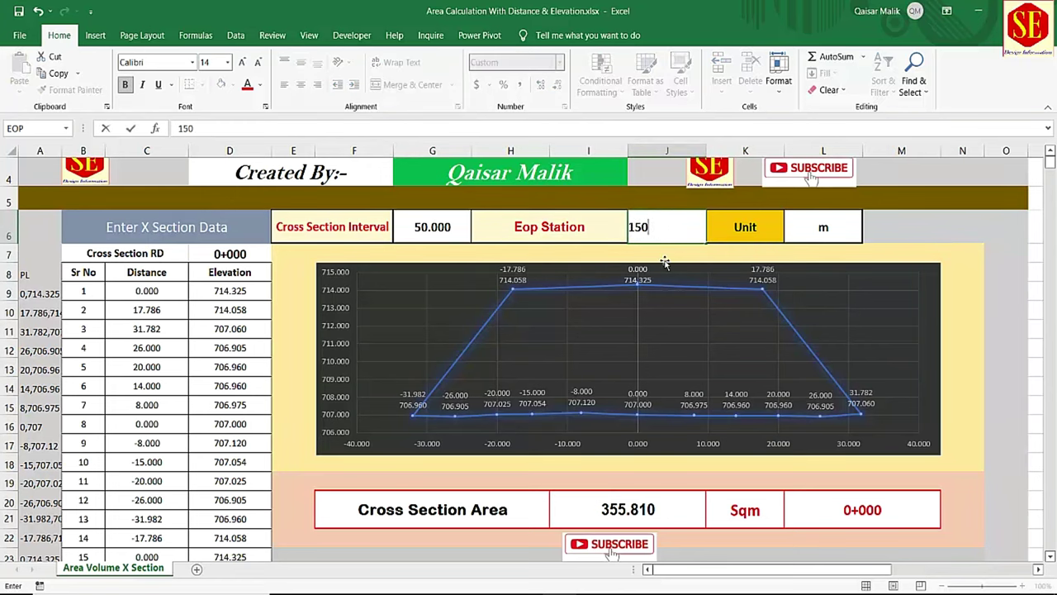
key("Return")
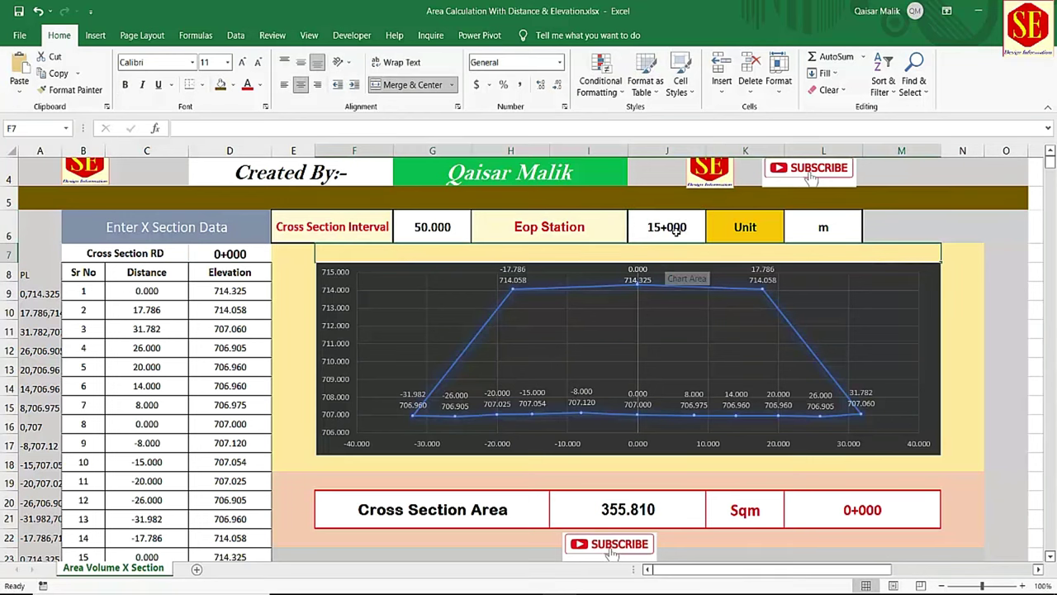
left_click(674, 229)
type("10")
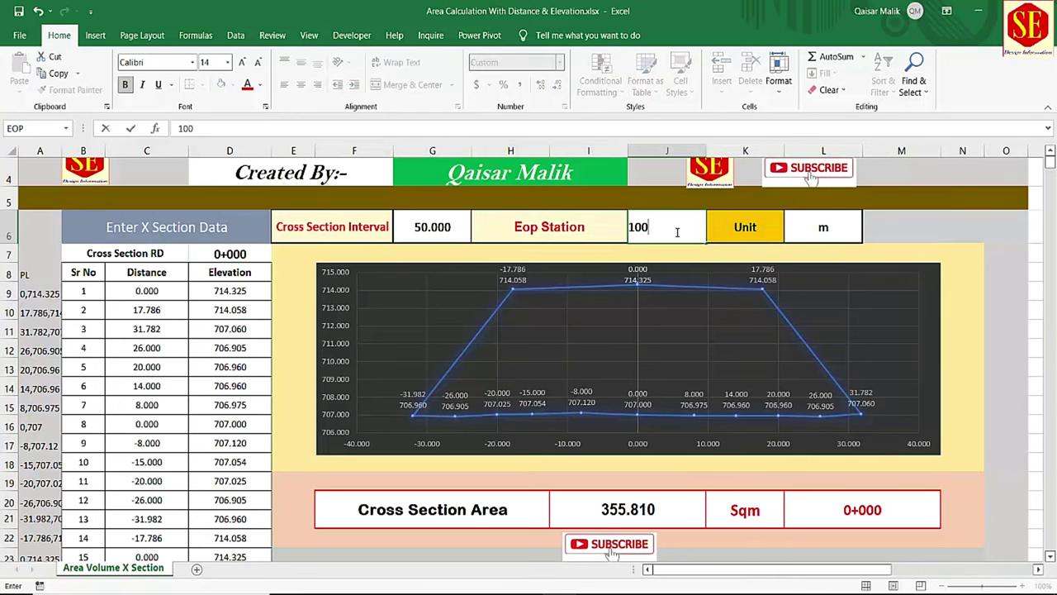
key("Return")
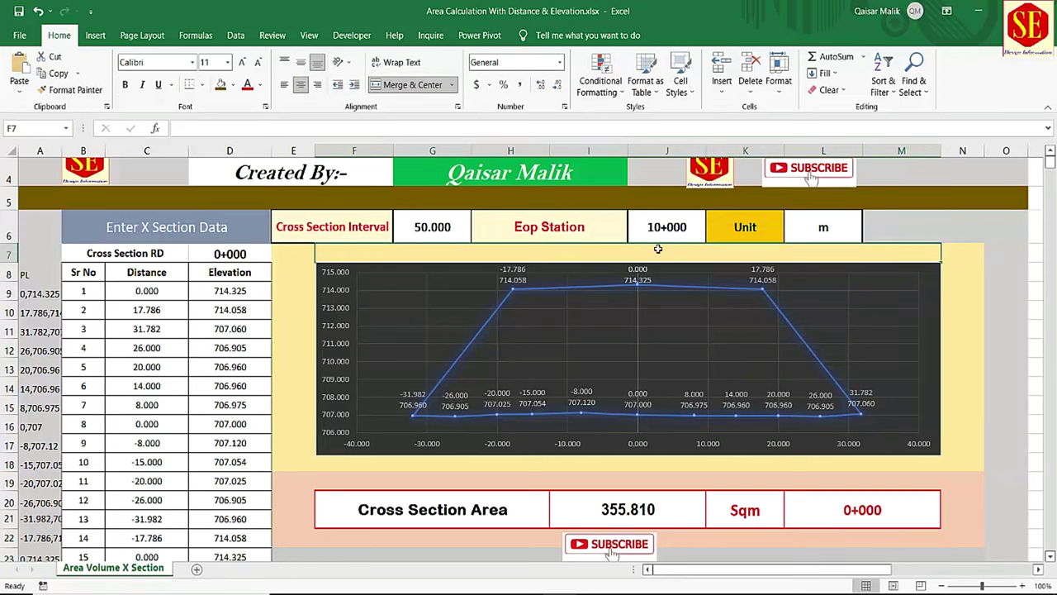
Step: Set the Eop Station back to 1000 and recheck the Cross Section Interval
left_click(434, 228)
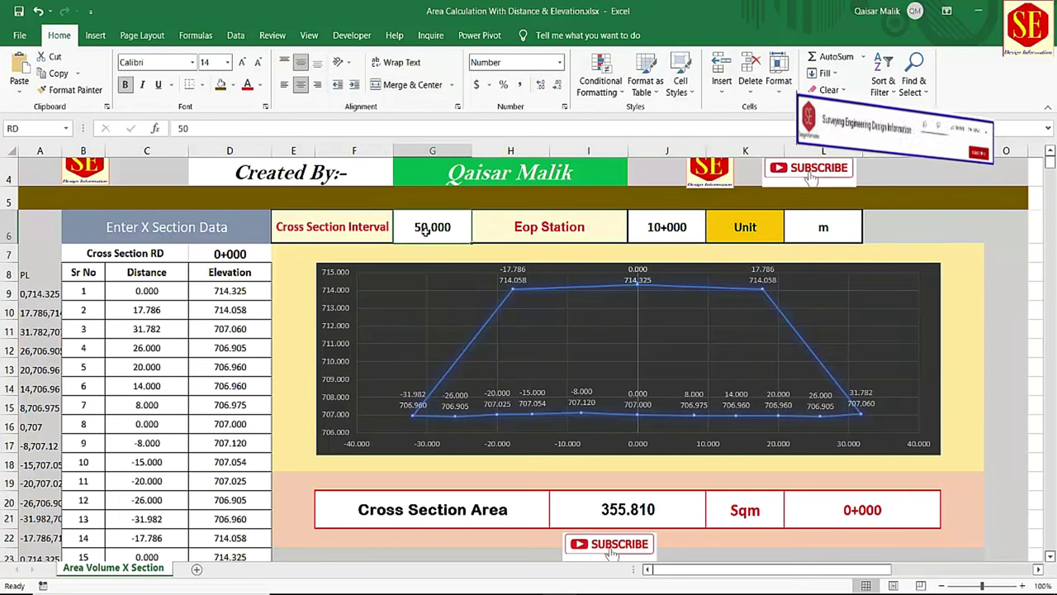
left_click(689, 227)
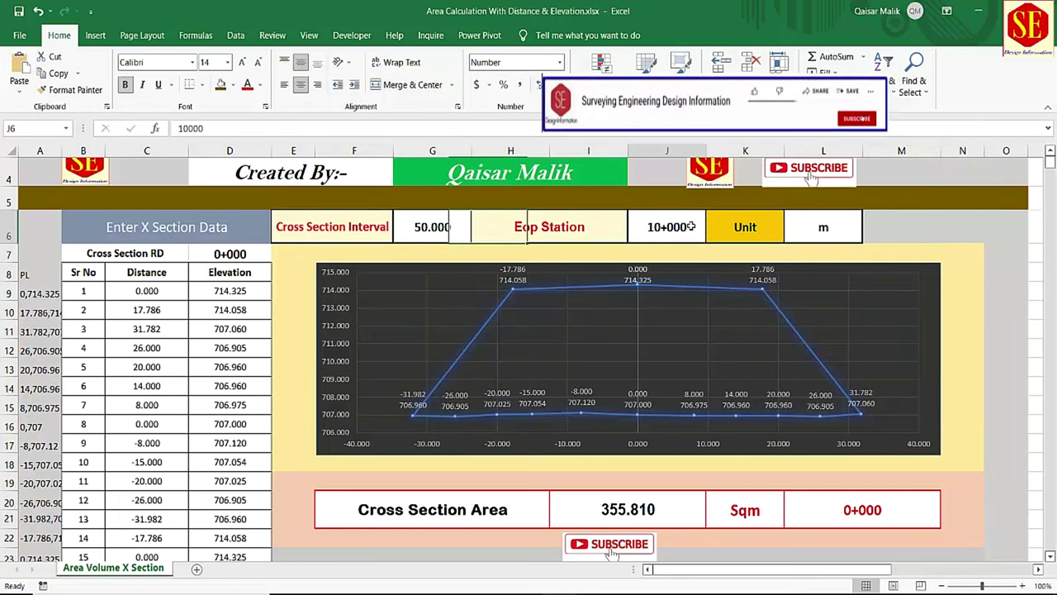
type("1000")
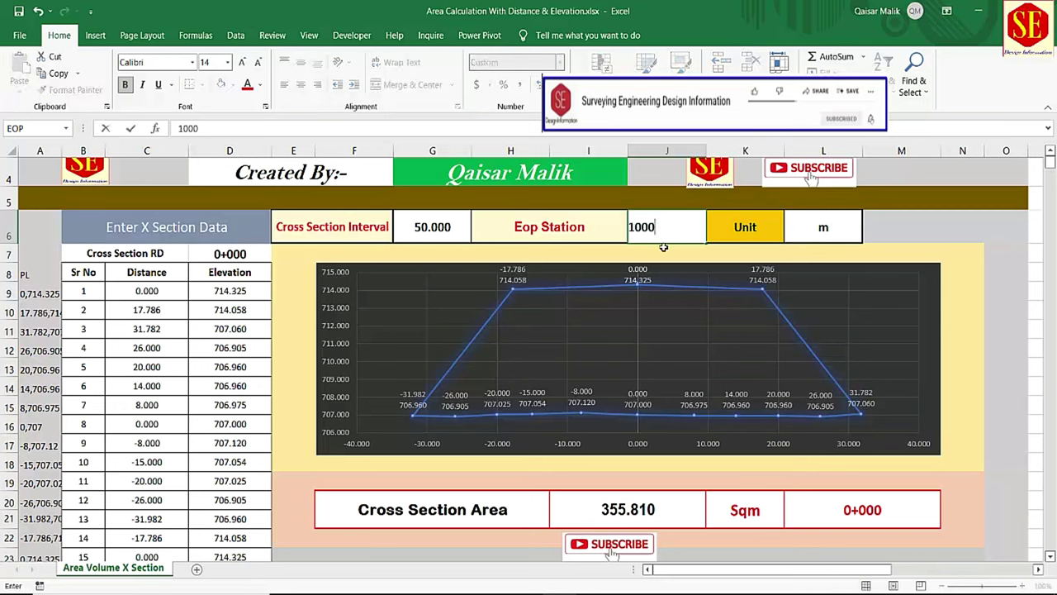
key("Return")
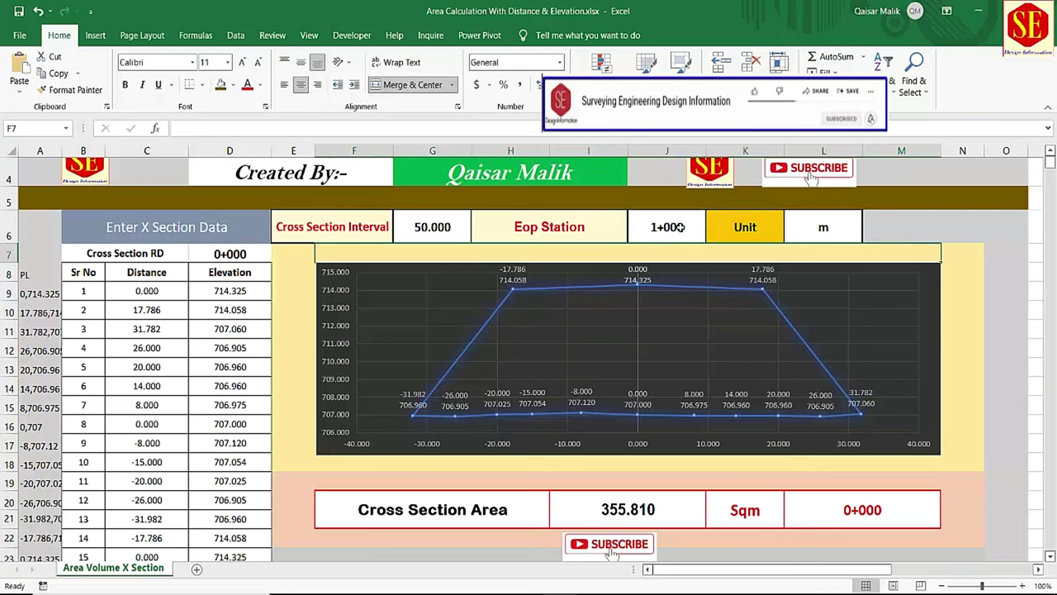
left_click(681, 226)
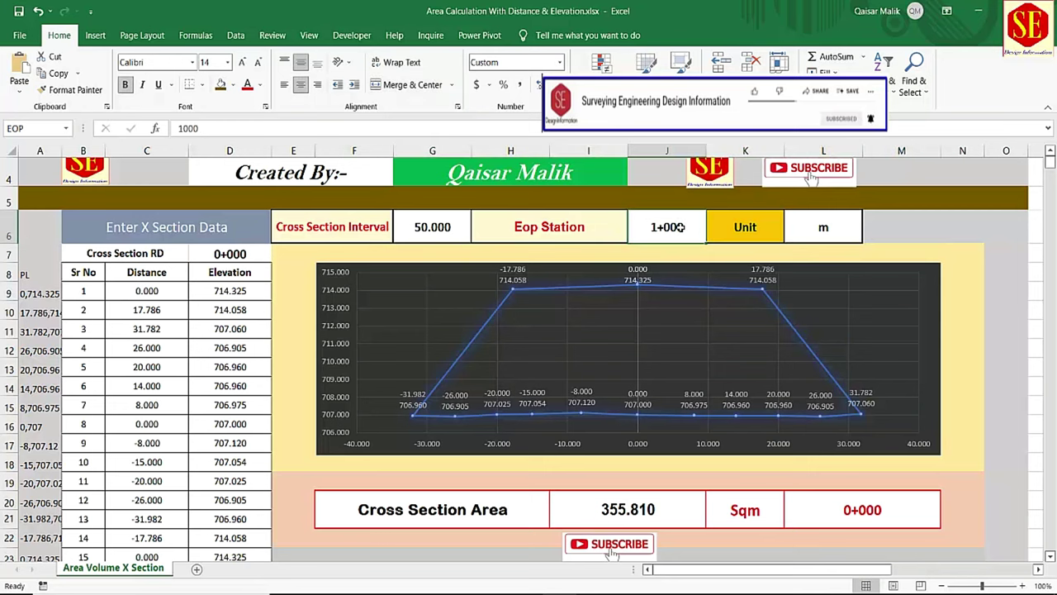
left_click(459, 236)
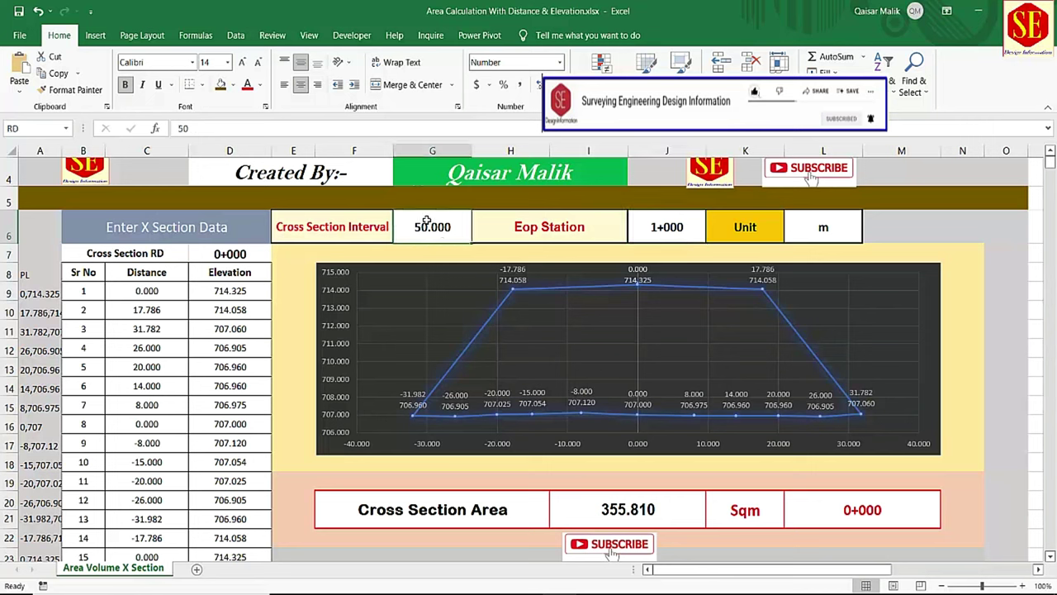
Step: Try f as the Unit of the cross section data and set it back to m
left_click(851, 226)
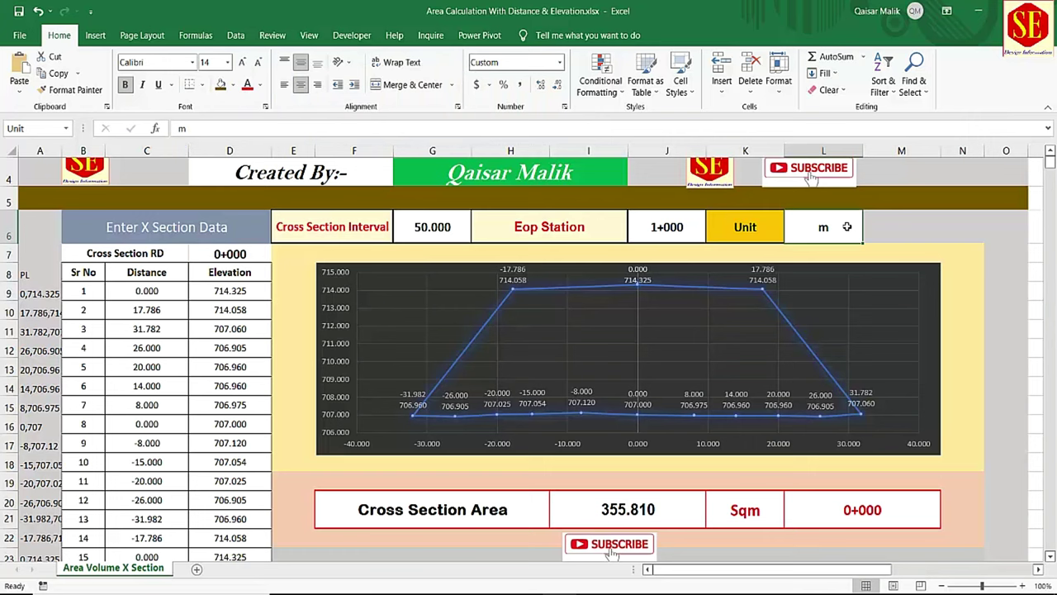
type("f")
key("Return")
type("m")
key("Return")
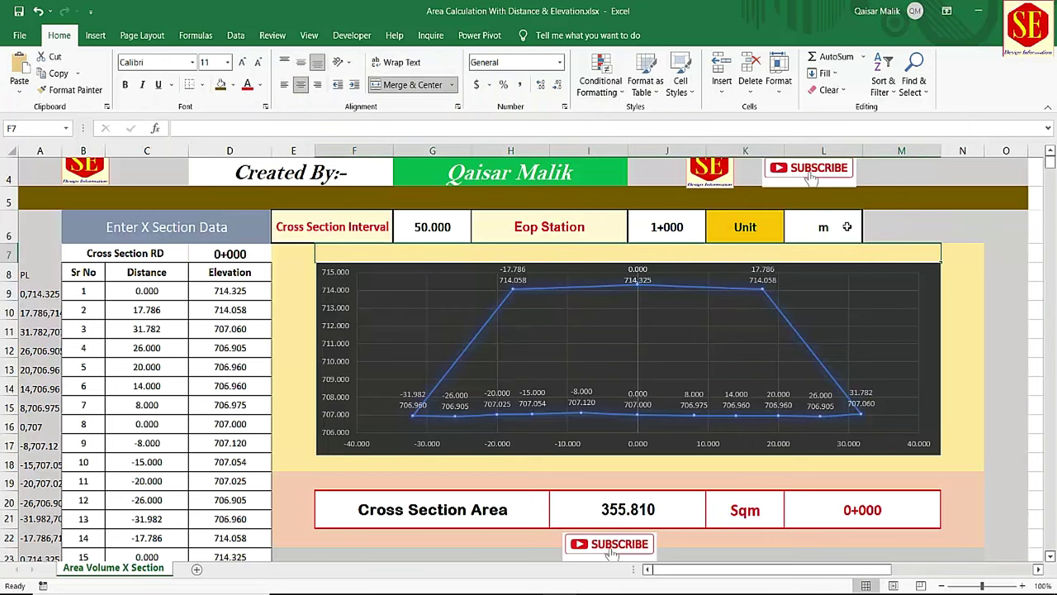
Step: Try 50 as the Cross Section RD above the Distance and Elevation columns and set it back to 0
left_click(147, 280)
left_click(248, 273)
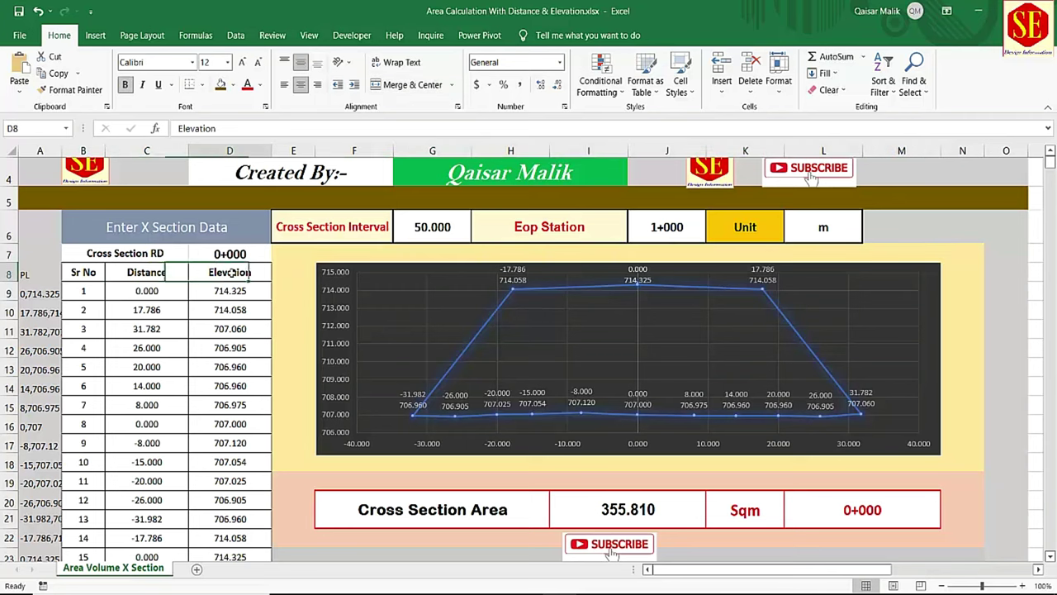
left_click(141, 257)
left_click(221, 260)
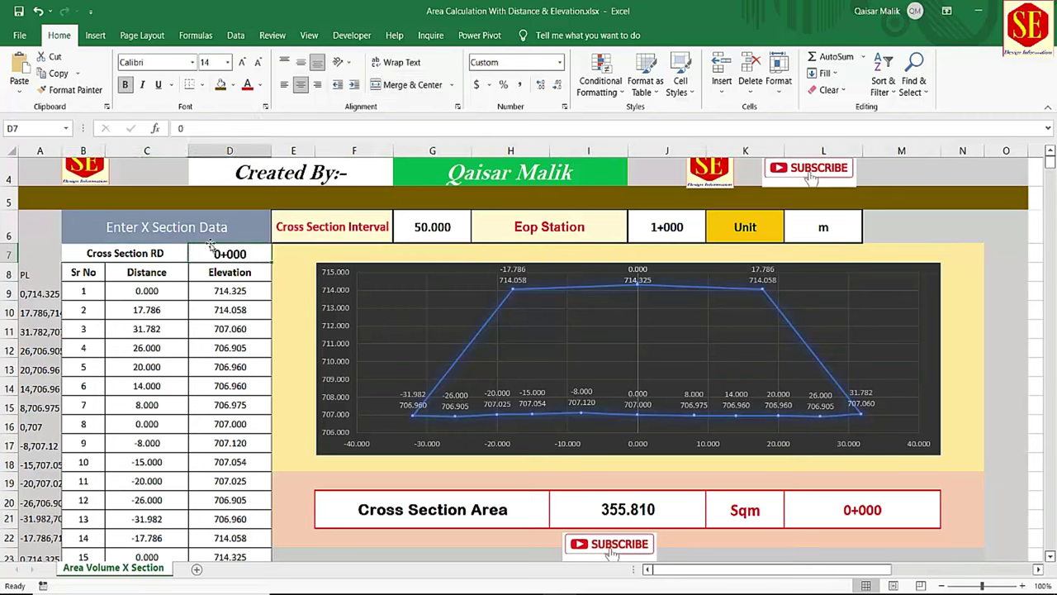
type("50")
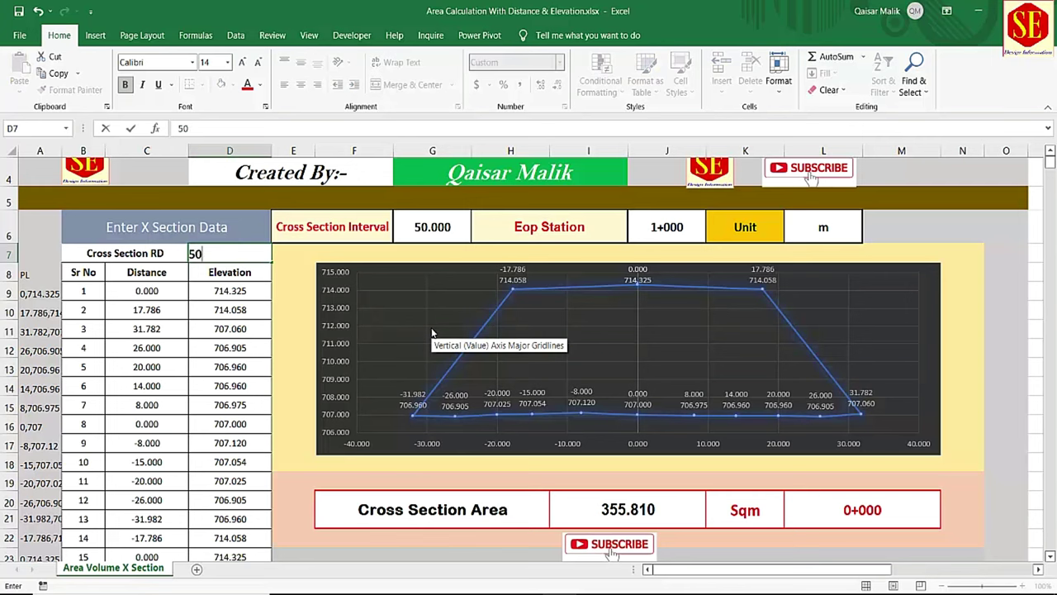
key("Return")
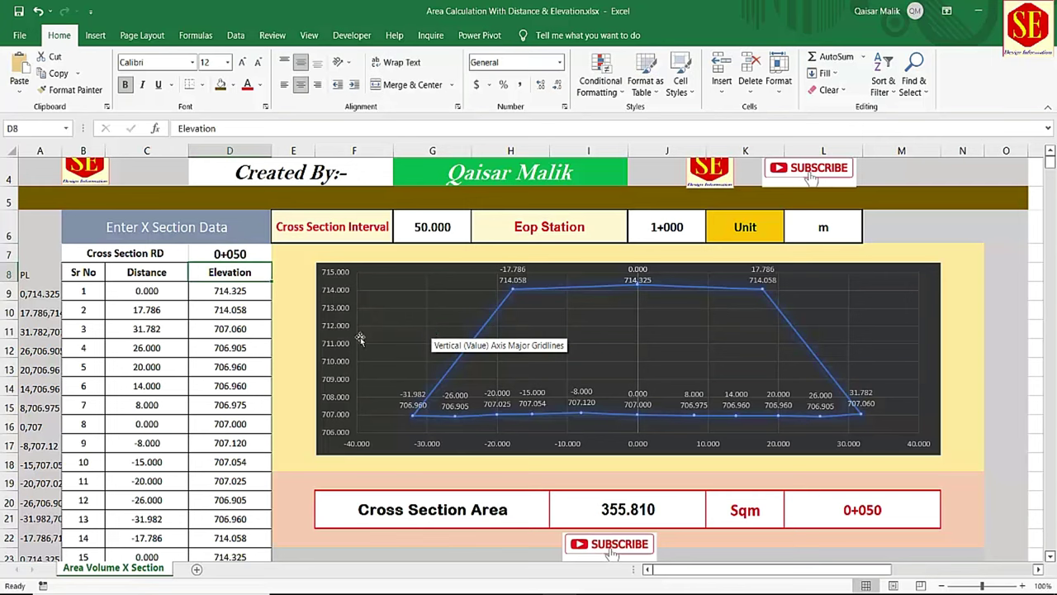
left_click(223, 256)
type("000")
key("Return")
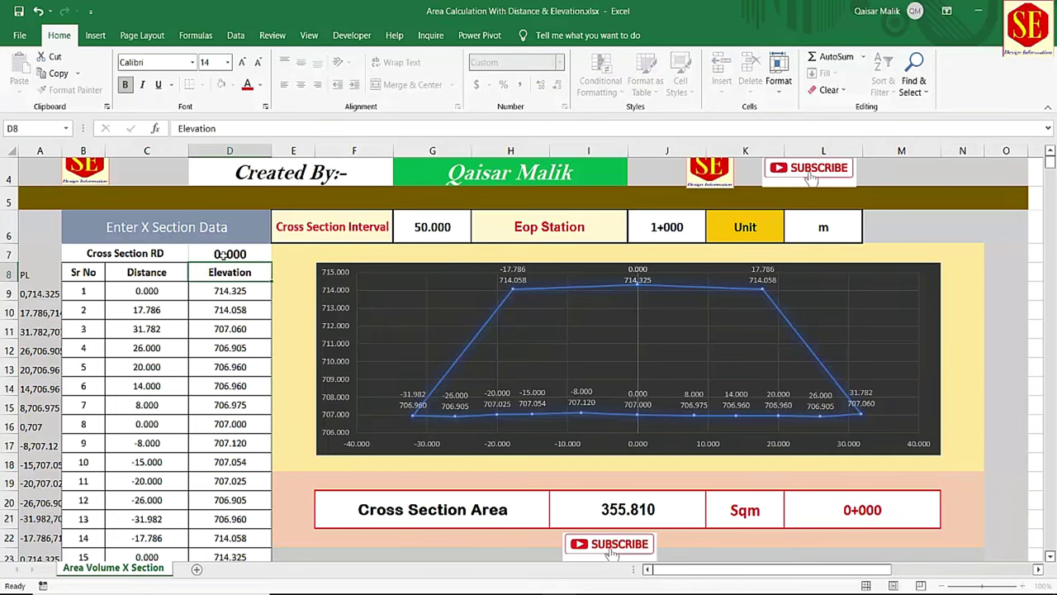
Step: Review the first Distance and Elevation entries and the formula behind the Cross Section Area
scroll(679, 392, "down", 2)
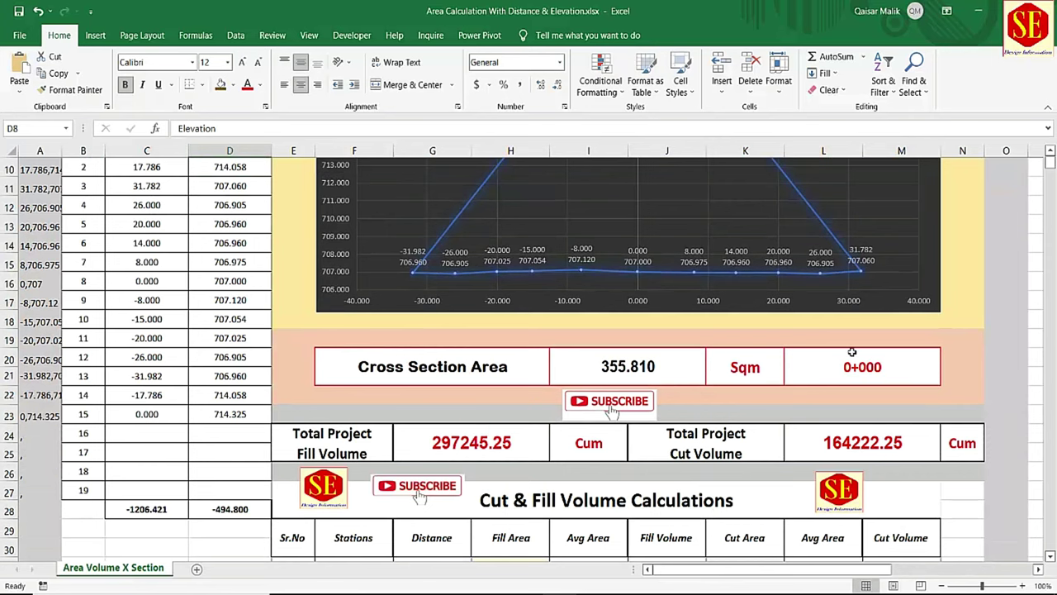
scroll(245, 374, "up", 2)
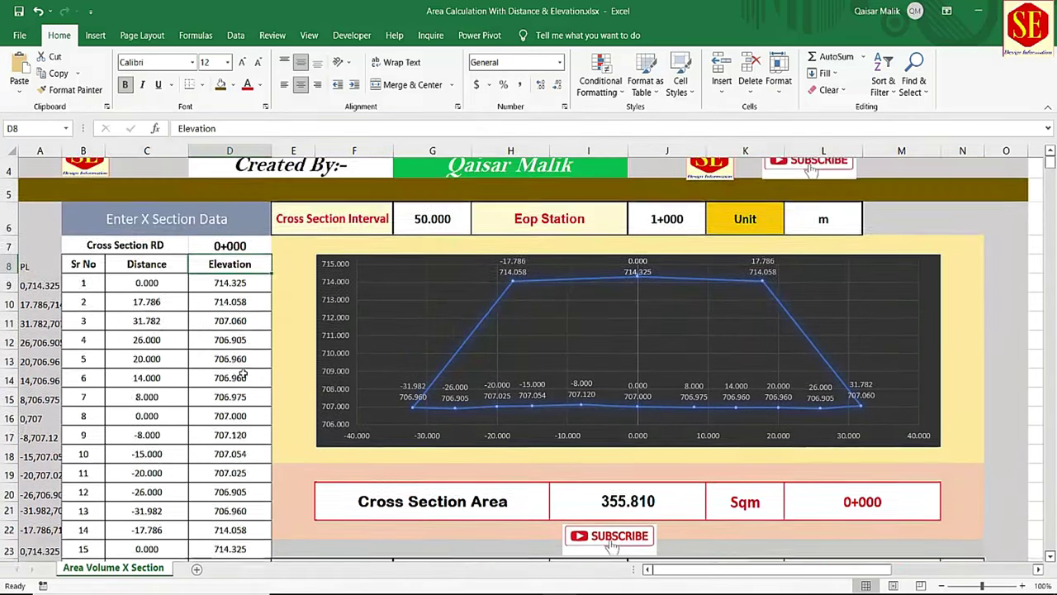
left_click(224, 289)
left_click(181, 310)
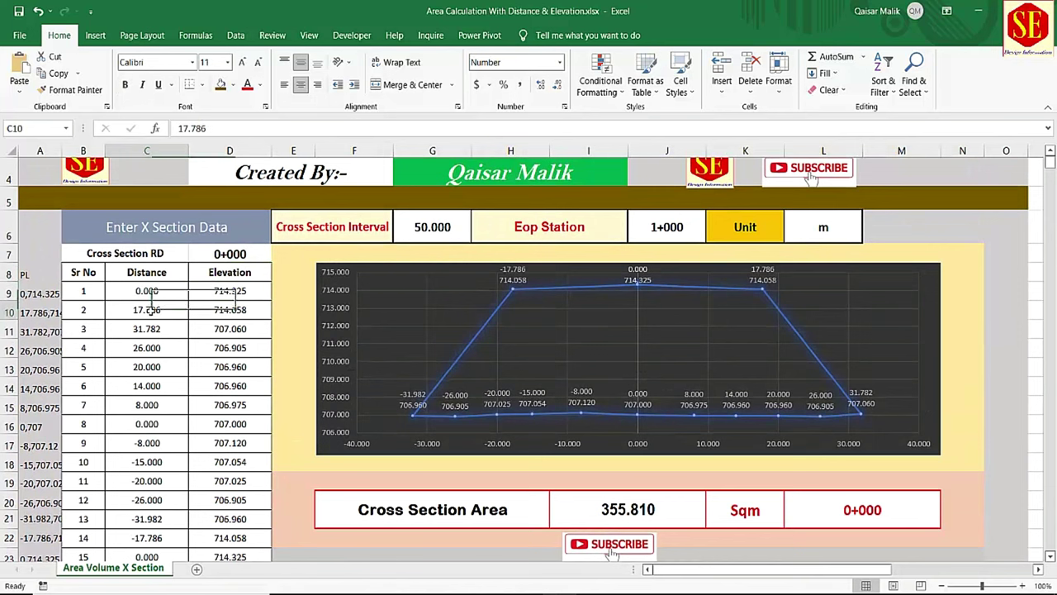
left_click(247, 310)
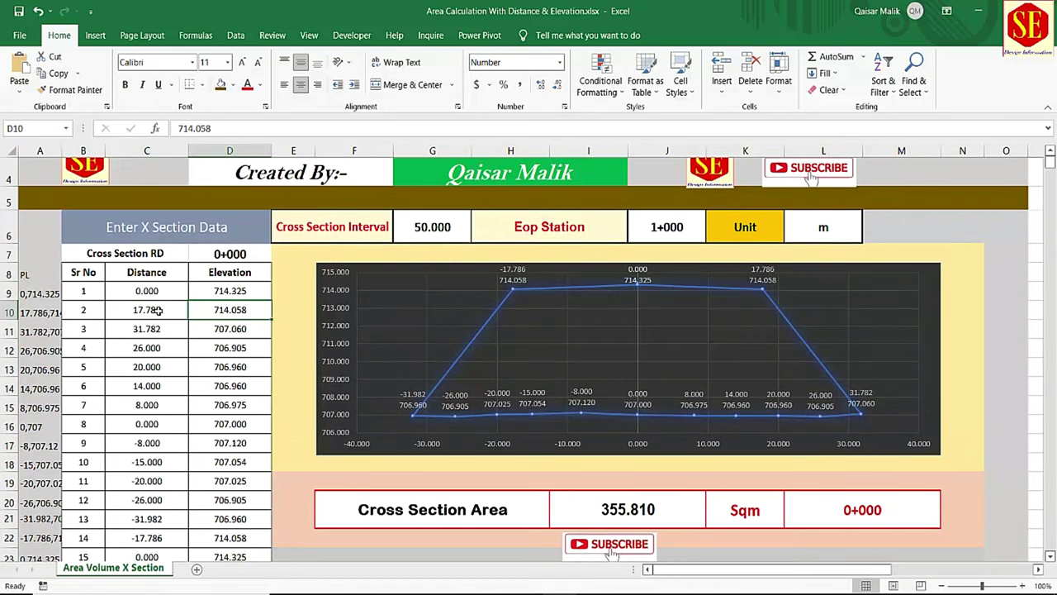
scroll(160, 293, "down", 2)
scroll(178, 335, "up", 2)
left_click(619, 508)
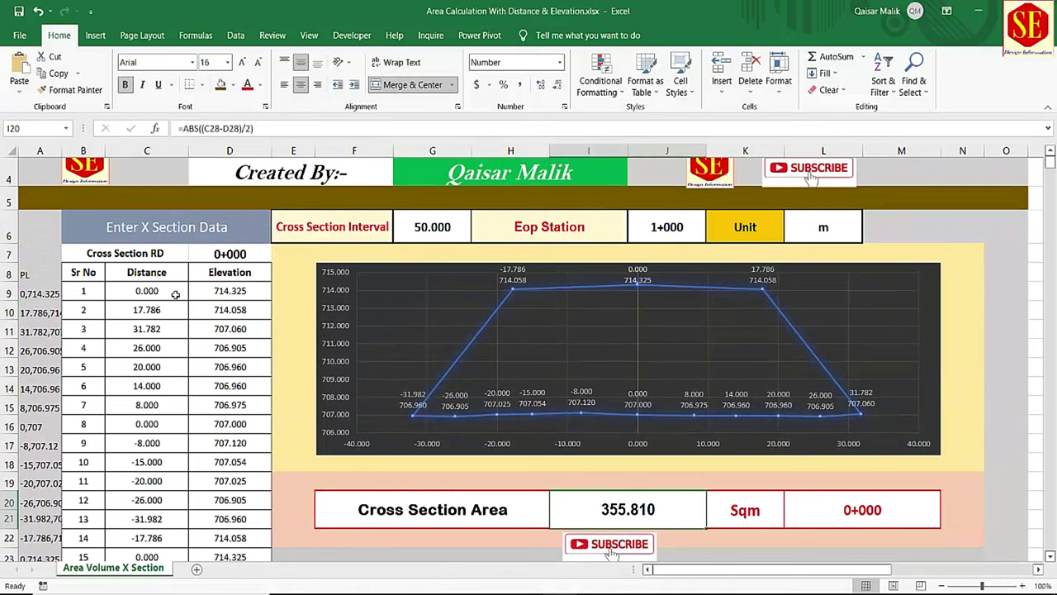
Step: Clear the Distance and Elevation entries in rows 1 to 16 of the X section data table
scroll(161, 273, "down", 2)
left_click_drag(144, 206, 219, 490)
key("Delete")
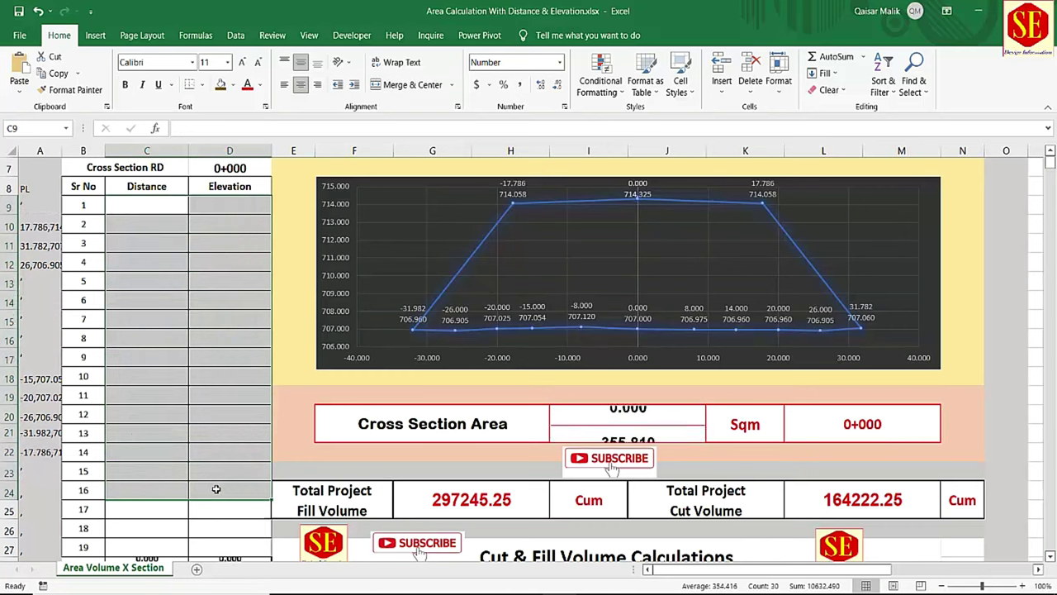
scroll(219, 490, "up", 1)
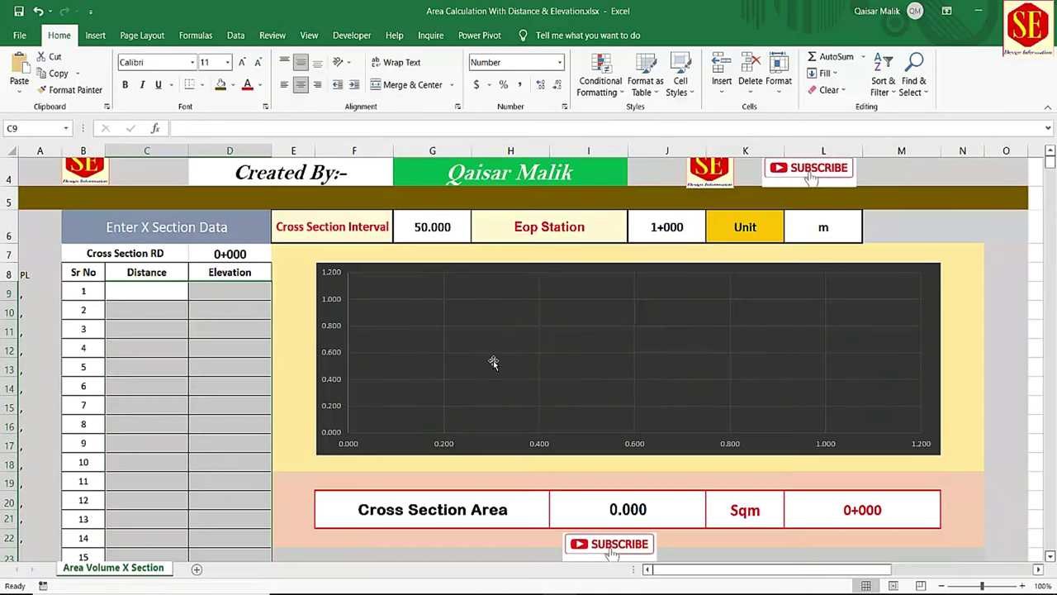
Step: Clear the Cross Section Interval and Eop Station values
left_click(428, 218)
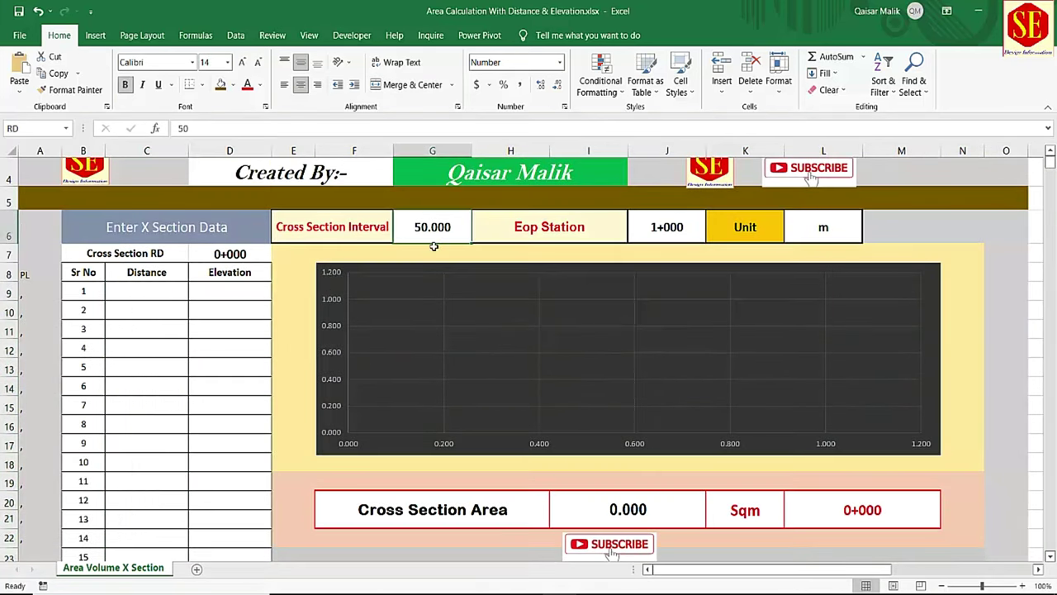
key("Delete")
left_click(667, 233)
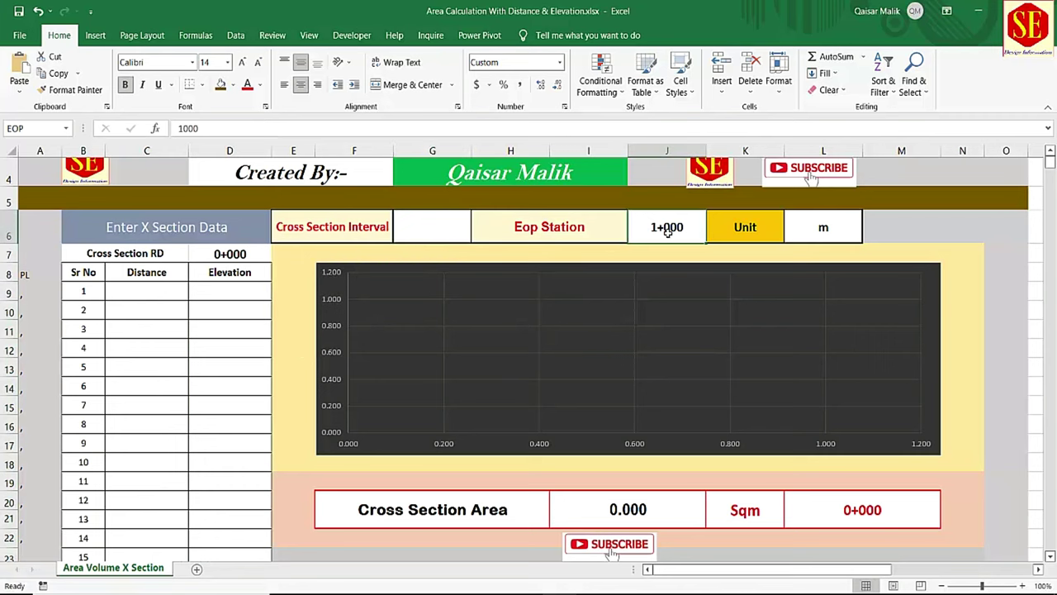
key("Delete")
Step: Clear all Fill Area and Cut Area entries in the Cut & Fill Volume Calculations table
scroll(667, 235, "down", 4)
left_click_drag(511, 448, 505, 582)
scroll(505, 583, "up", 5)
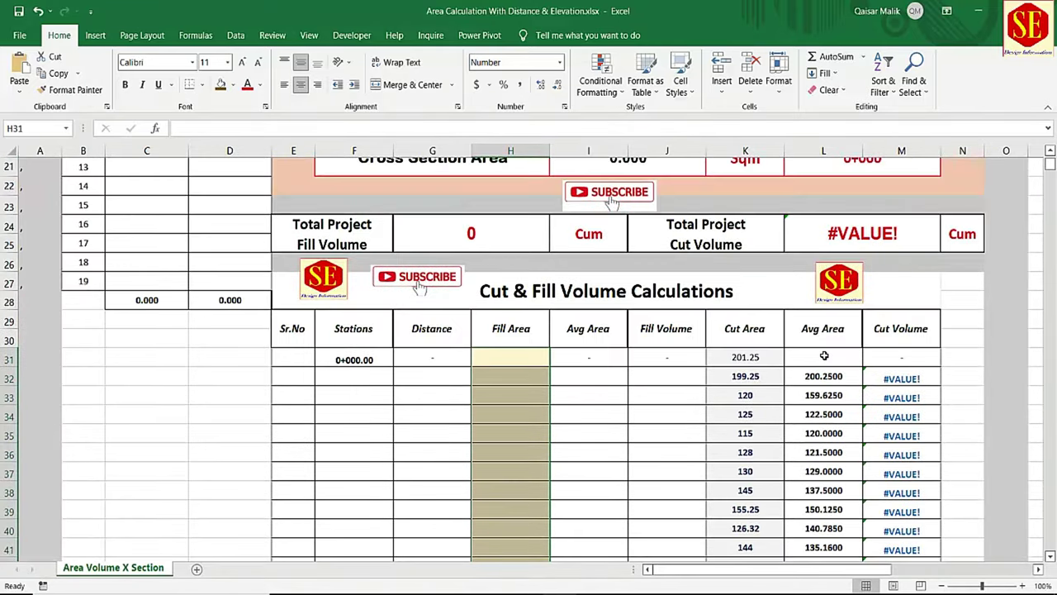
left_click_drag(754, 357, 747, 550)
key("Delete")
left_click(448, 460)
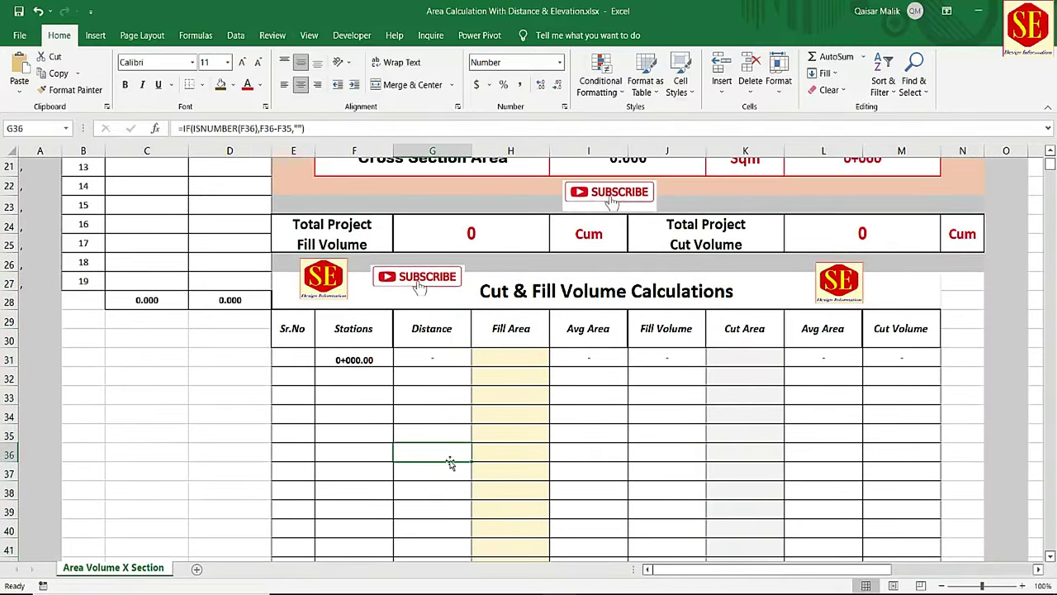
Step: Clear the first station from the volume table and return to the X section data inputs
left_click(363, 361)
key("Delete")
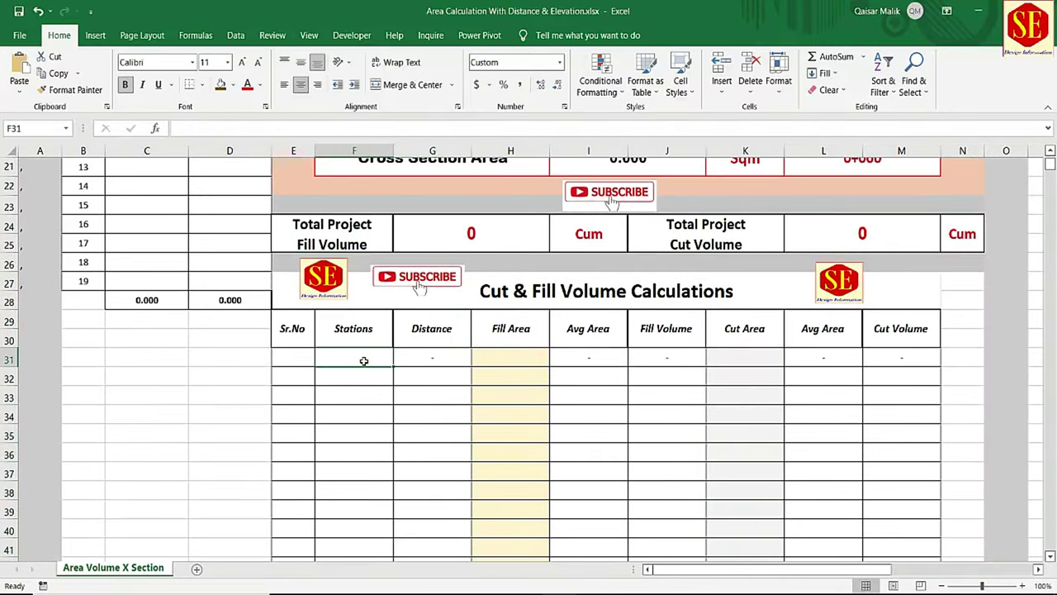
scroll(548, 367, "up", 5)
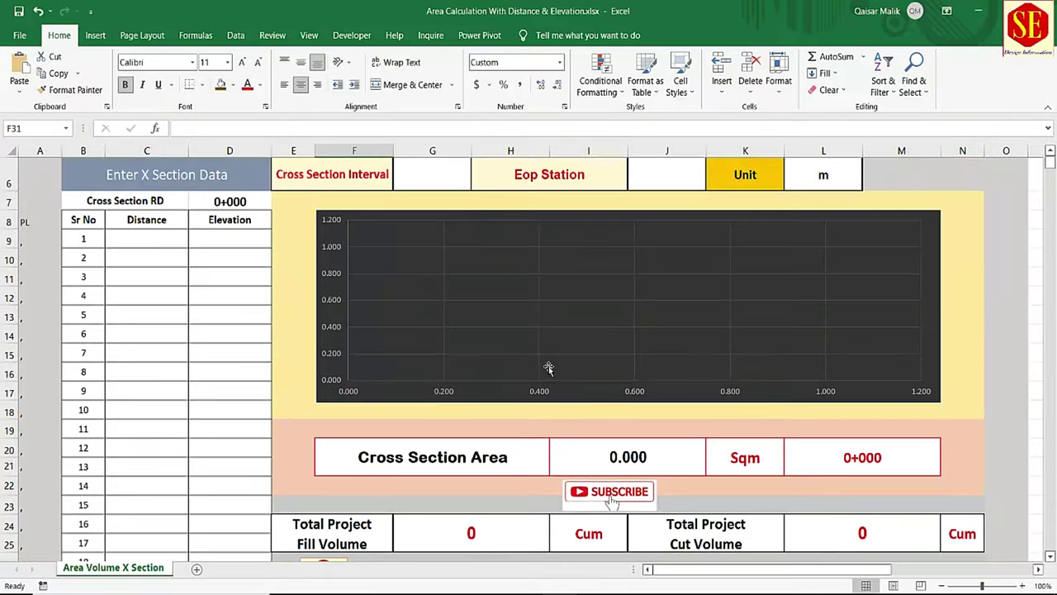
Step: Switch to the AutoCAD drawing and examine the design distances and elevations of the road cross section at RD 0+150
left_click(582, 590)
scroll(529, 400, "up", 3)
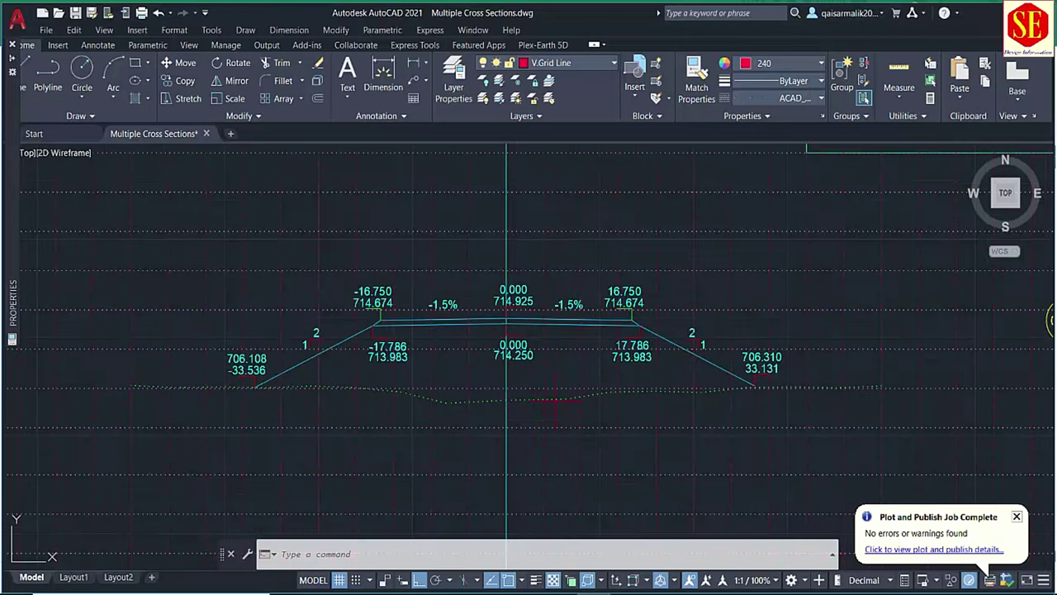
left_click_drag(551, 248, 550, 384)
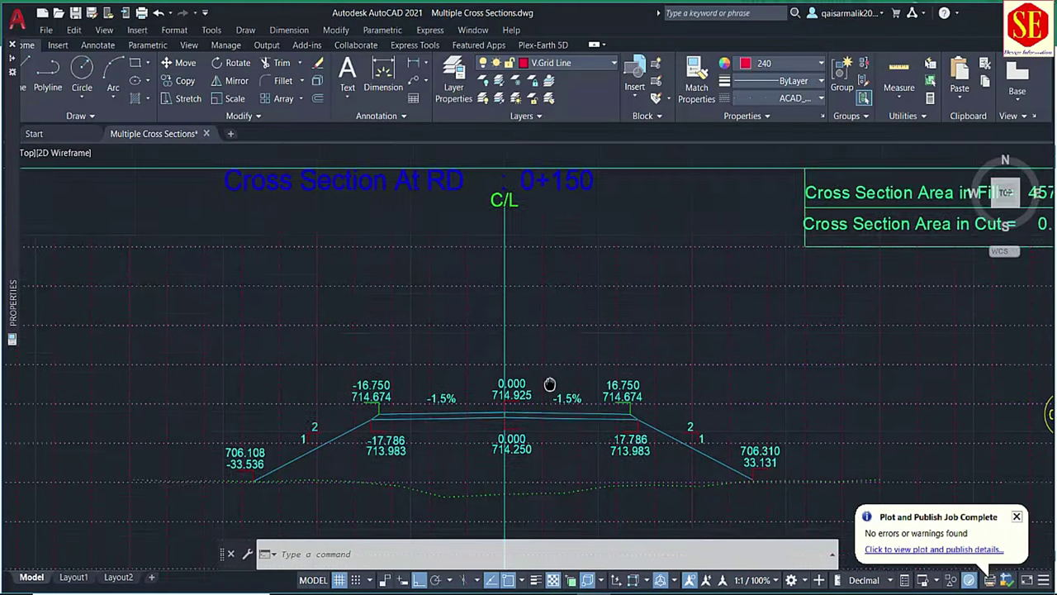
left_click_drag(504, 462, 502, 275)
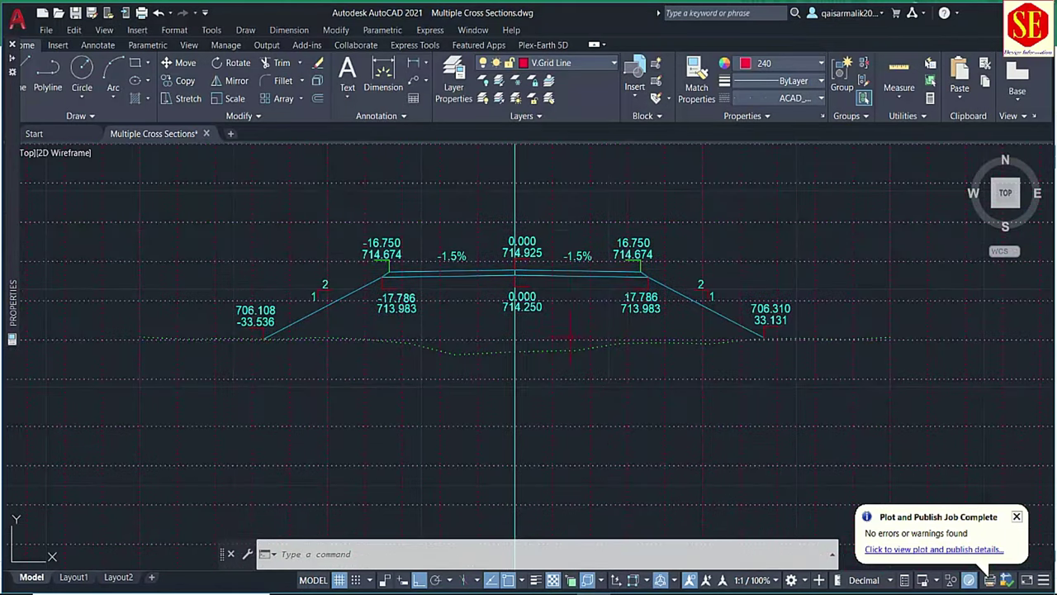
scroll(502, 275, "up", 2)
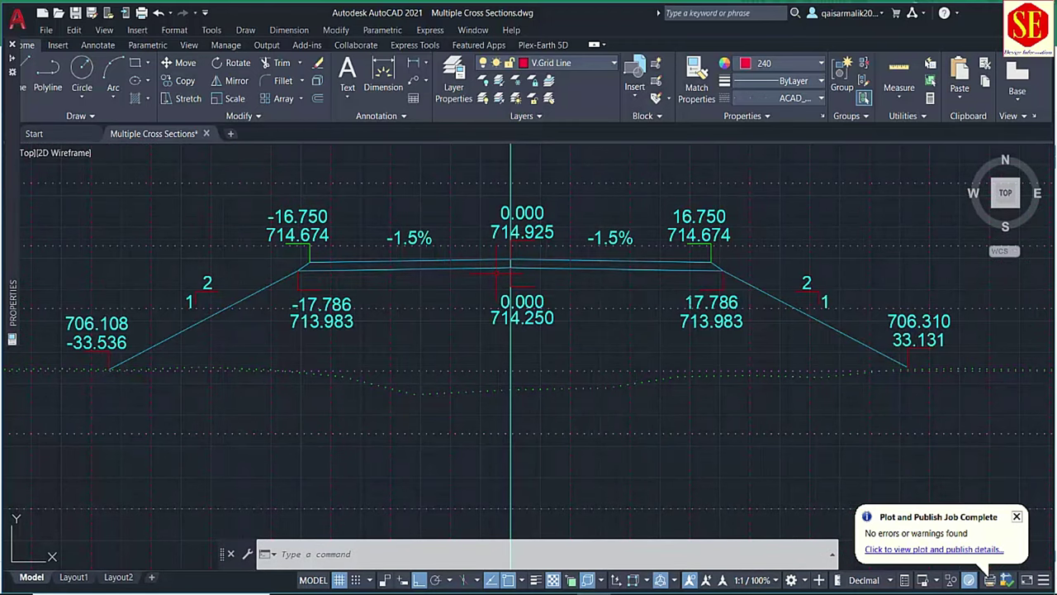
scroll(498, 275, "up", 2)
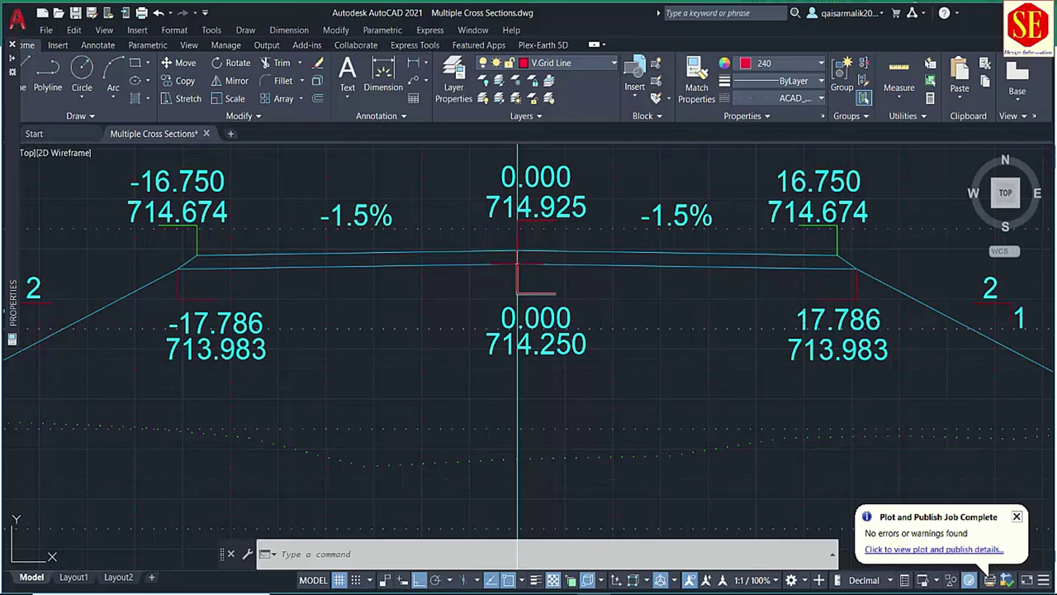
scroll(819, 270, "down", 2)
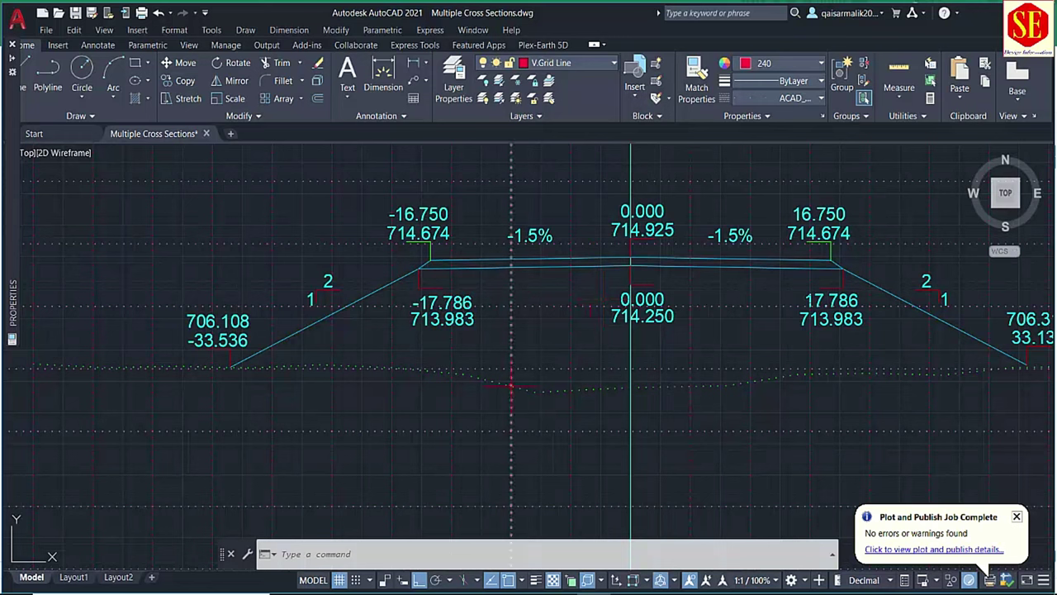
Step: Select the natural ground line and compare its vertices with the Elevation and Distance rows below the section
left_click(447, 373)
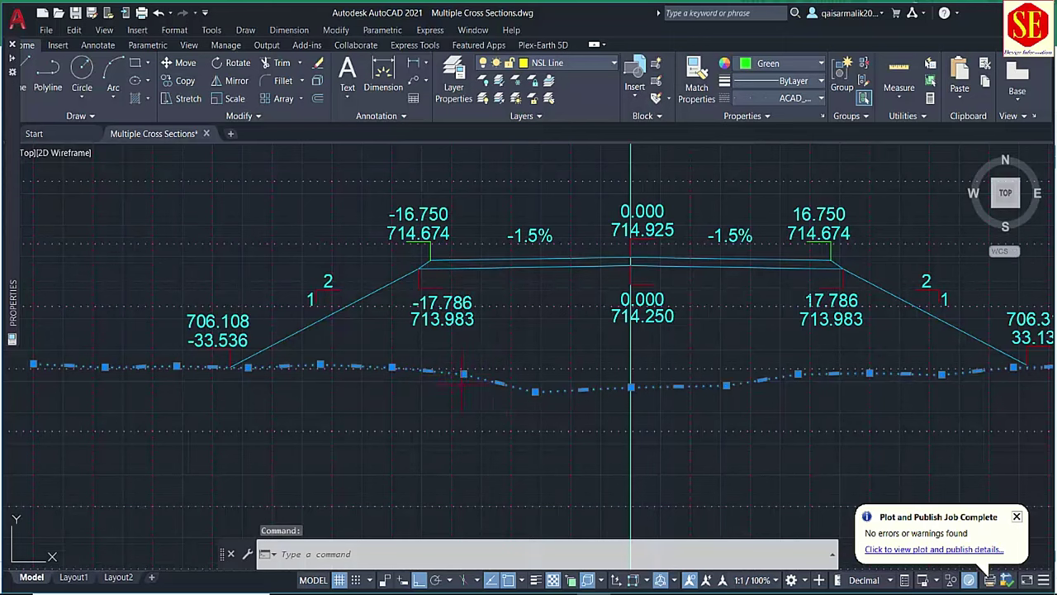
scroll(463, 256, "down", 2)
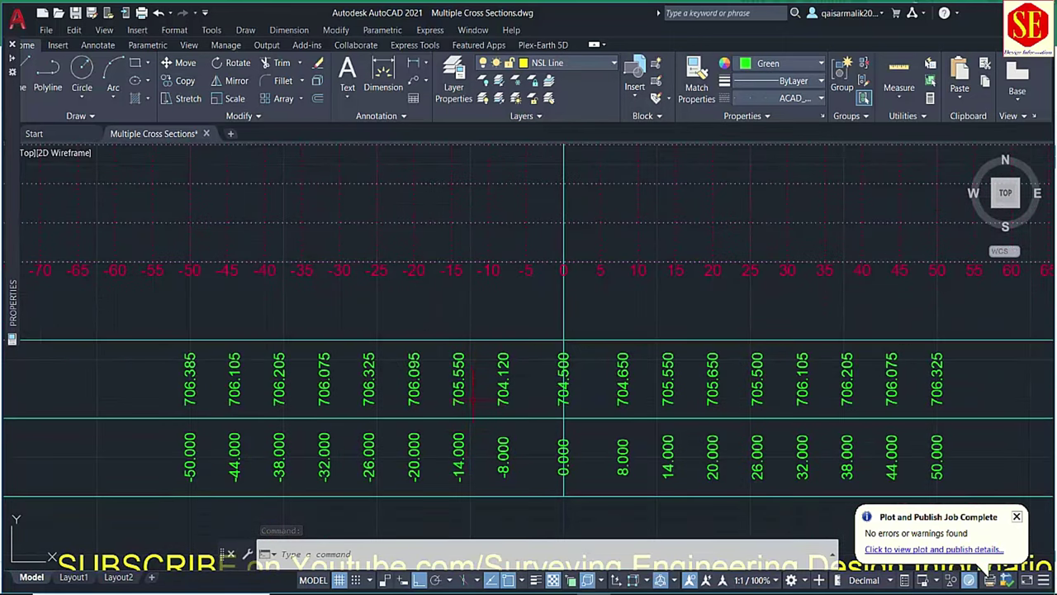
scroll(472, 398, "down", 3)
scroll(466, 305, "up", 4)
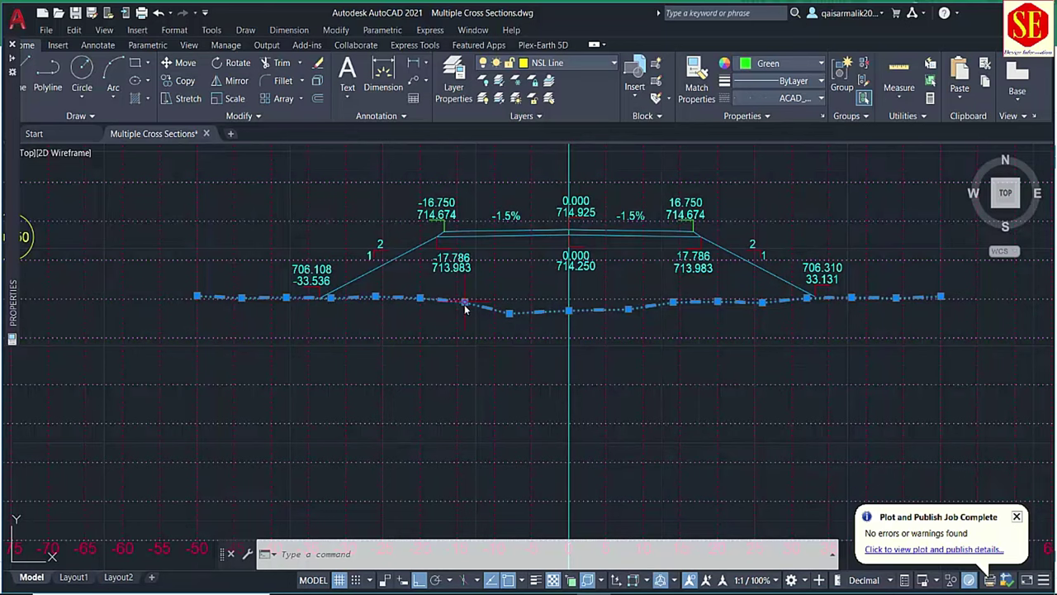
scroll(451, 299, "down", 2)
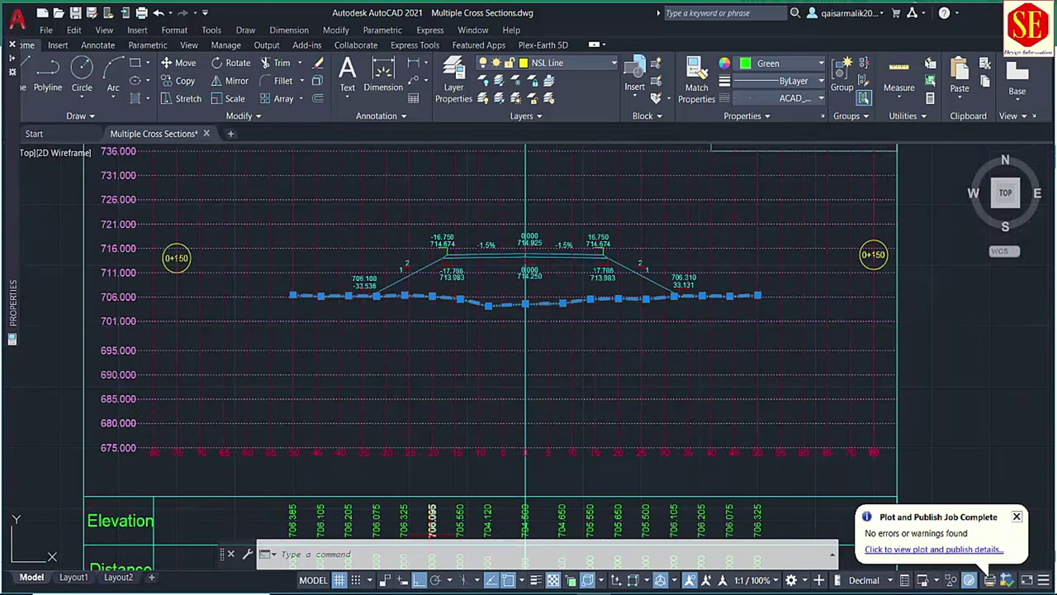
Step: Switch back to the Excel sheet and bring the cross-section picture from beyond the table over the calculation area
key("alt+Tab")
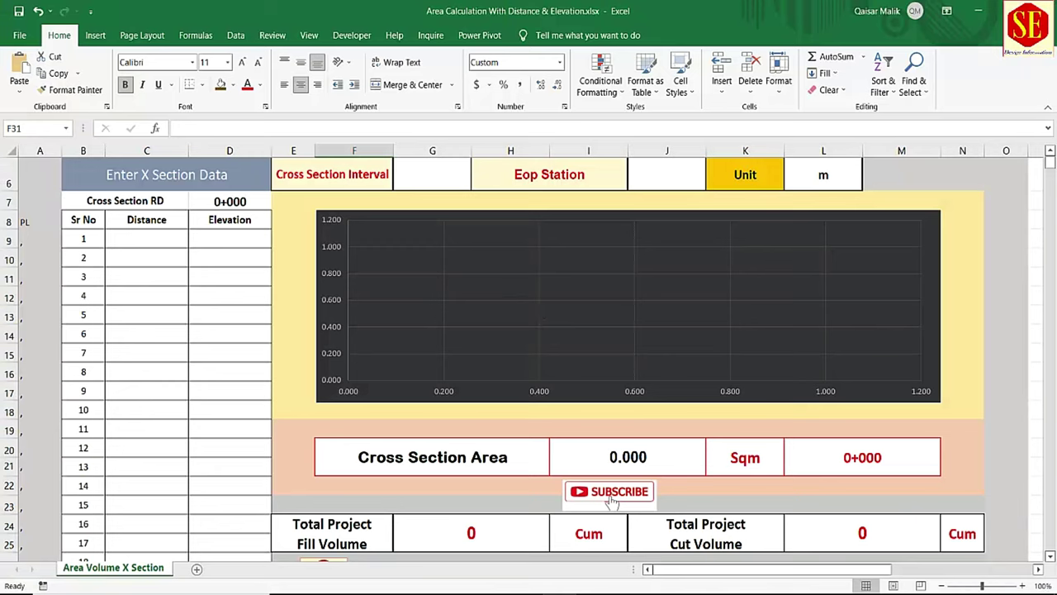
left_click_drag(661, 569, 781, 569)
left_click_drag(629, 353, 260, 314)
left_click_drag(805, 569, 741, 570)
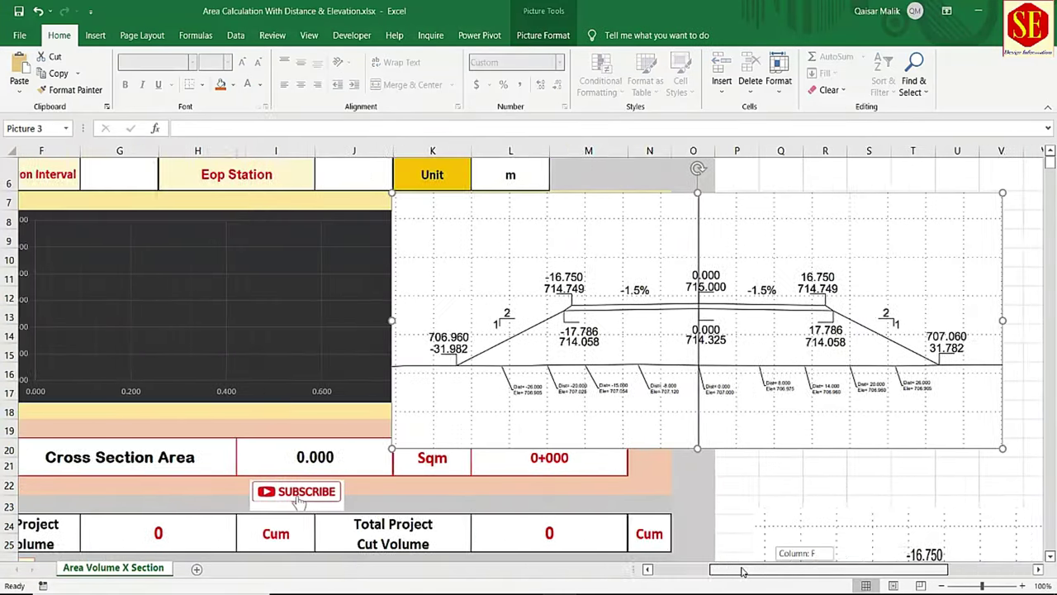
left_click_drag(719, 367, 408, 467)
scroll(408, 467, "down", 2)
left_click_drag(764, 570, 704, 579)
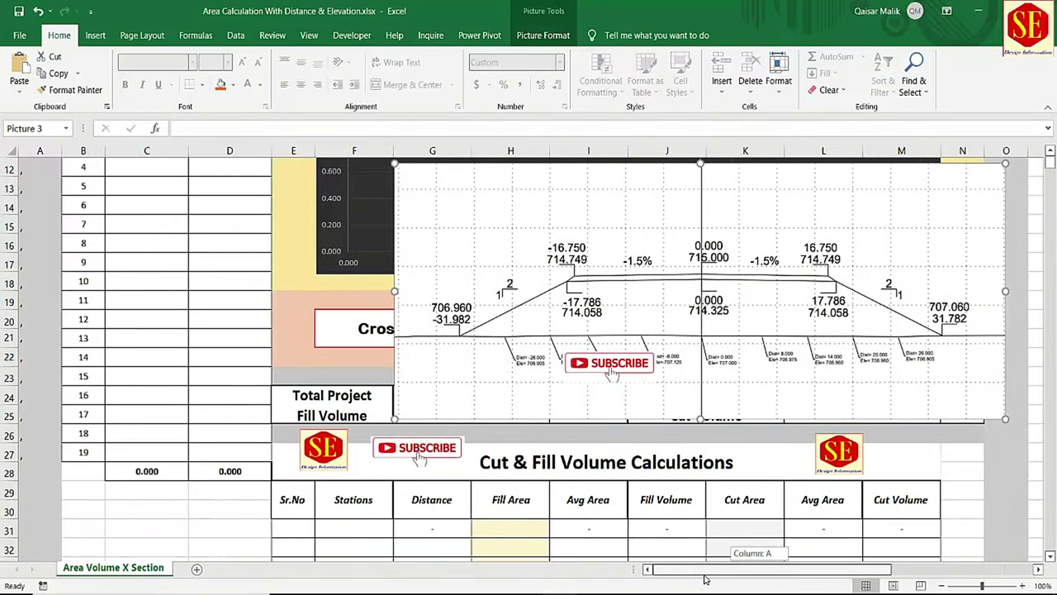
left_click_drag(556, 324, 441, 405)
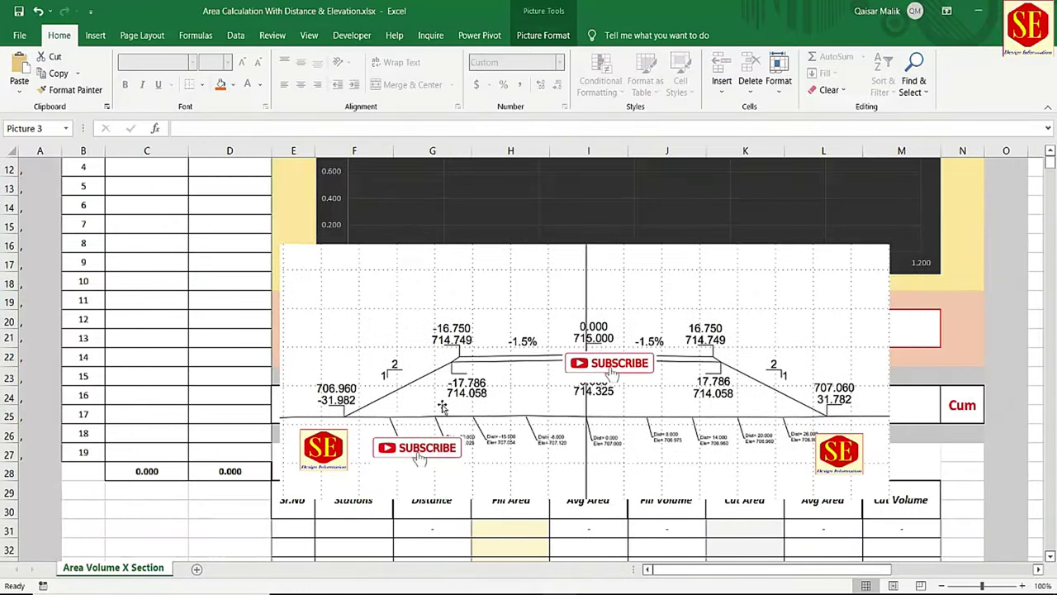
Step: Shrink the cross-section picture and place it above the chart, beside the X section data table
scroll(442, 405, "up", 4)
left_click_drag(512, 516, 503, 171)
left_click_drag(569, 414, 562, 354)
left_click_drag(867, 254, 763, 255)
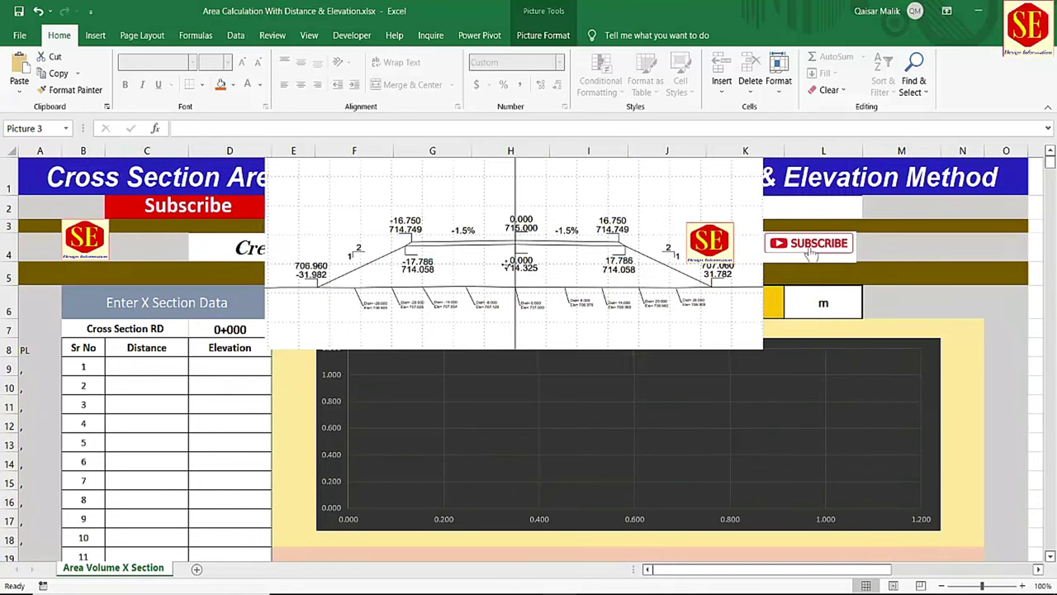
left_click_drag(505, 262, 508, 263)
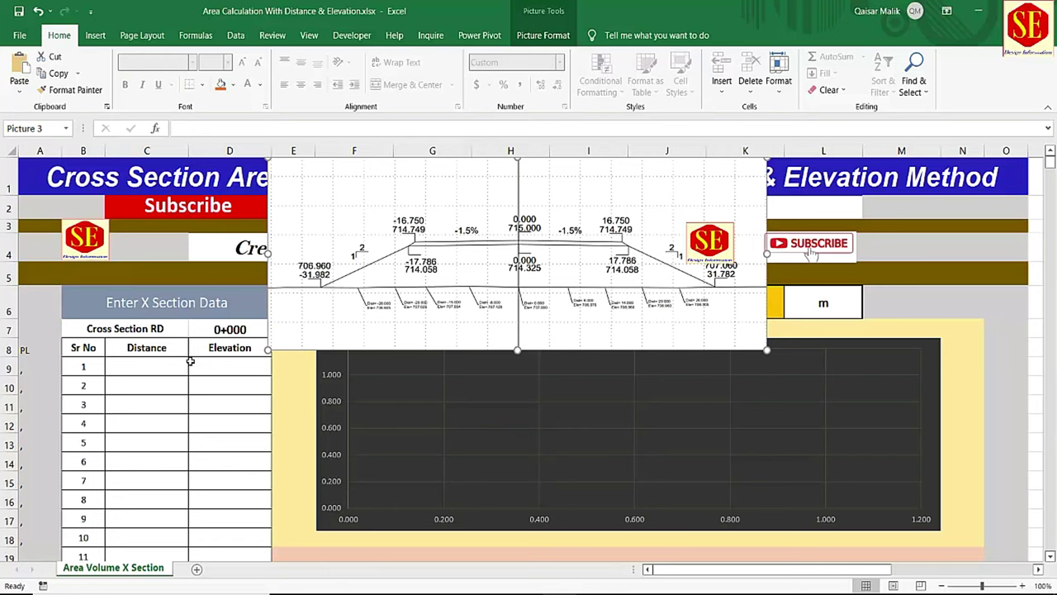
Step: Enter distance 0 and elevation 714.325 in row 1 of the X section data table
left_click(149, 371)
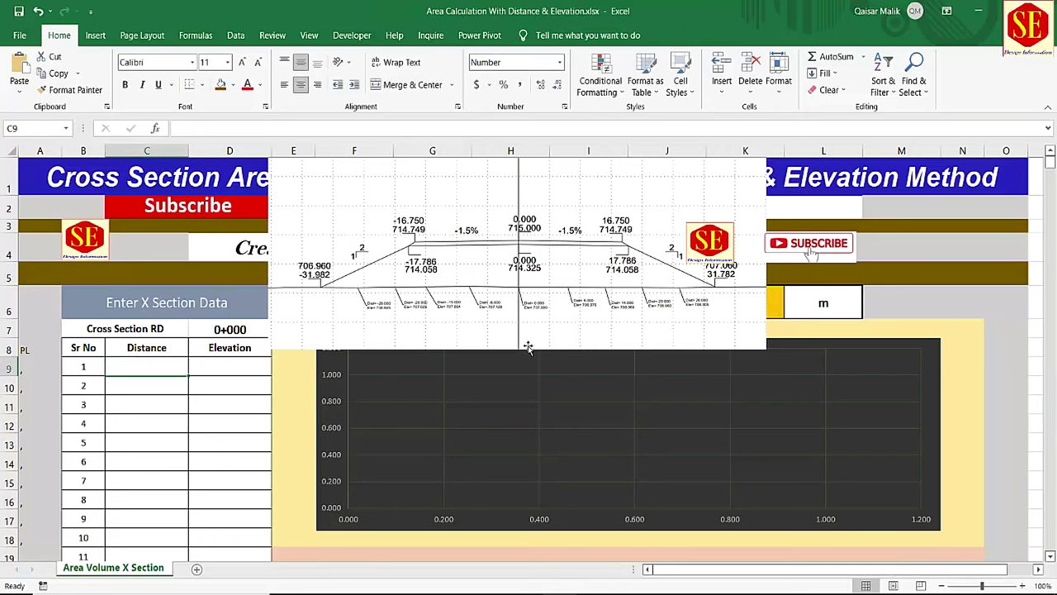
type("0")
key("Return")
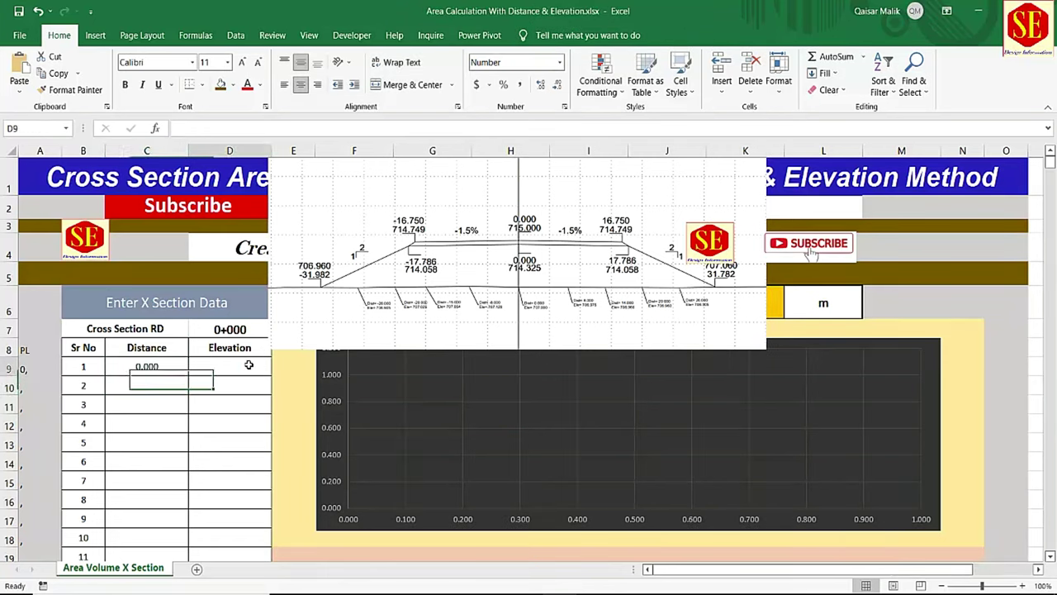
left_click(251, 363)
type("71")
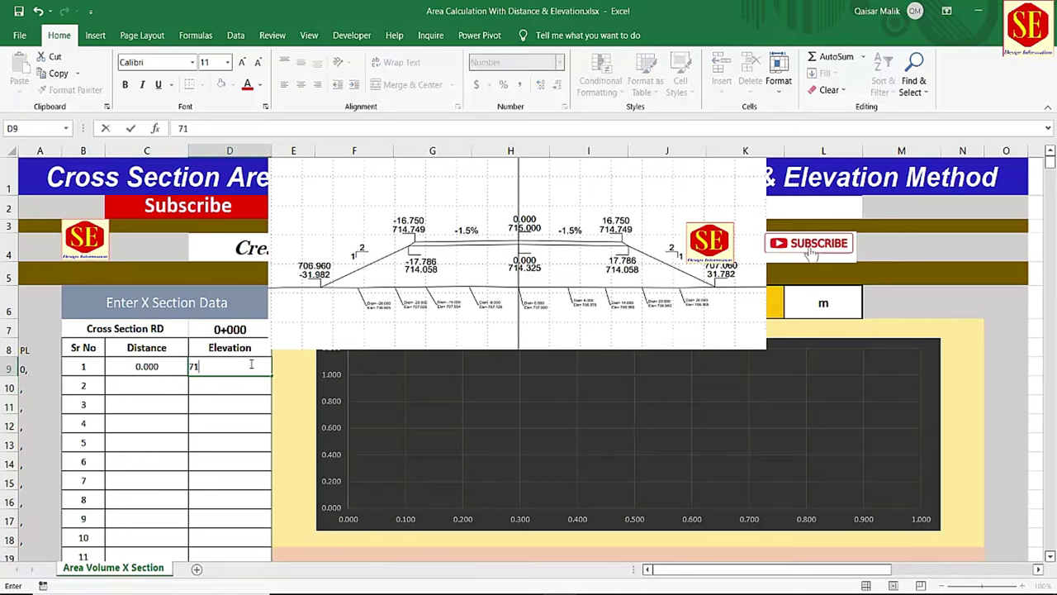
type("4.325")
key("ctrl+Return")
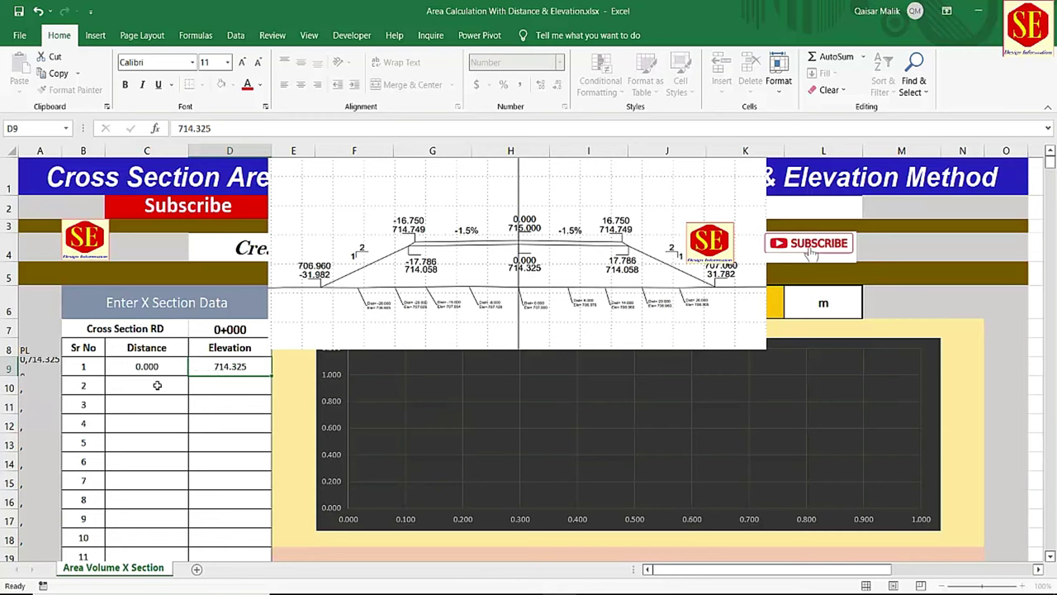
Step: Enter distance 17.786 and elevation 714.058 in row 2 of the X section data table
left_click(147, 386)
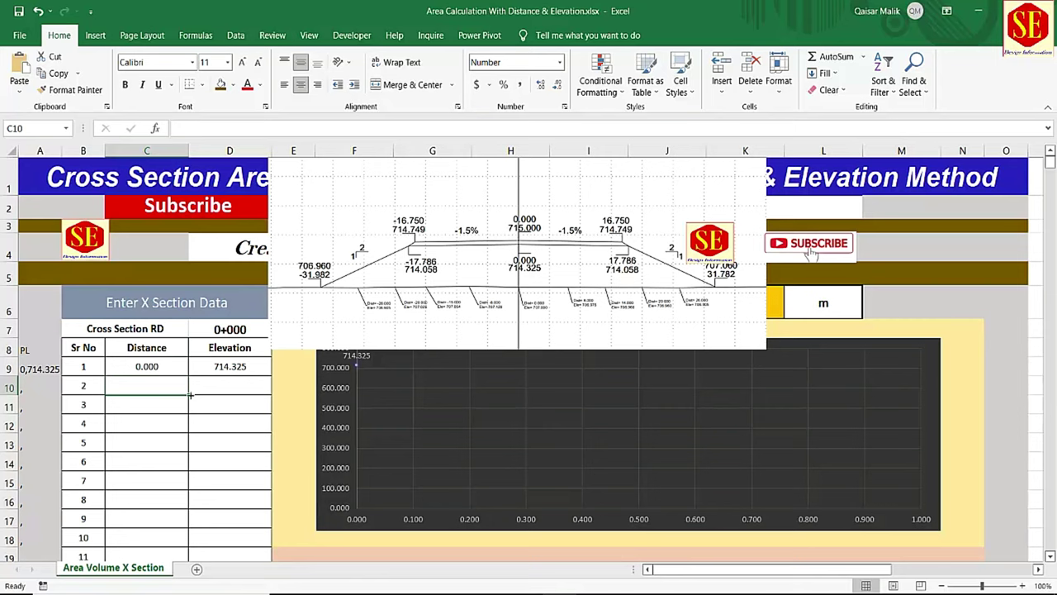
type("17.786")
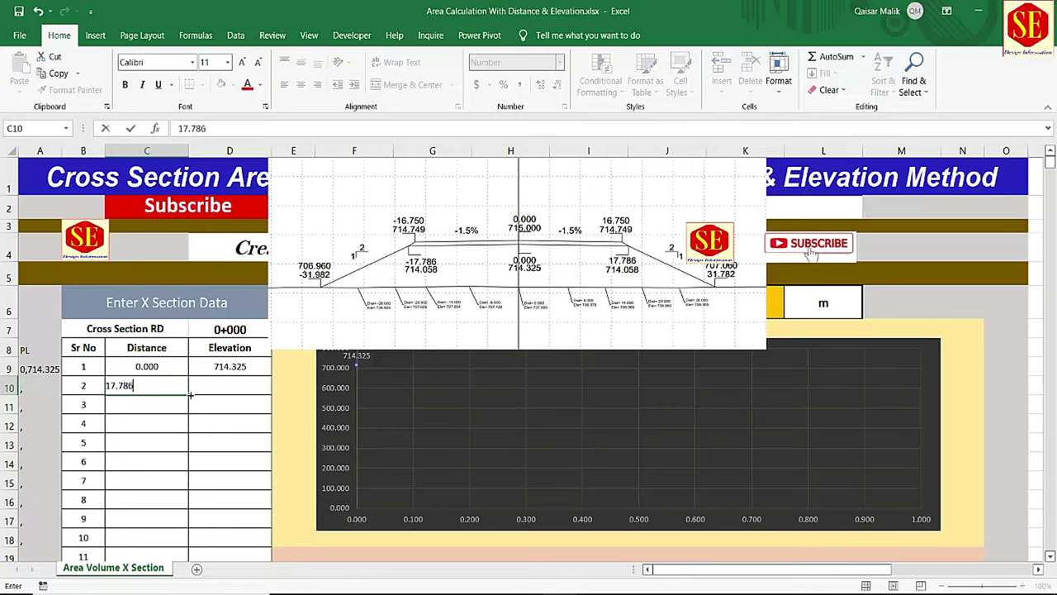
key("Return")
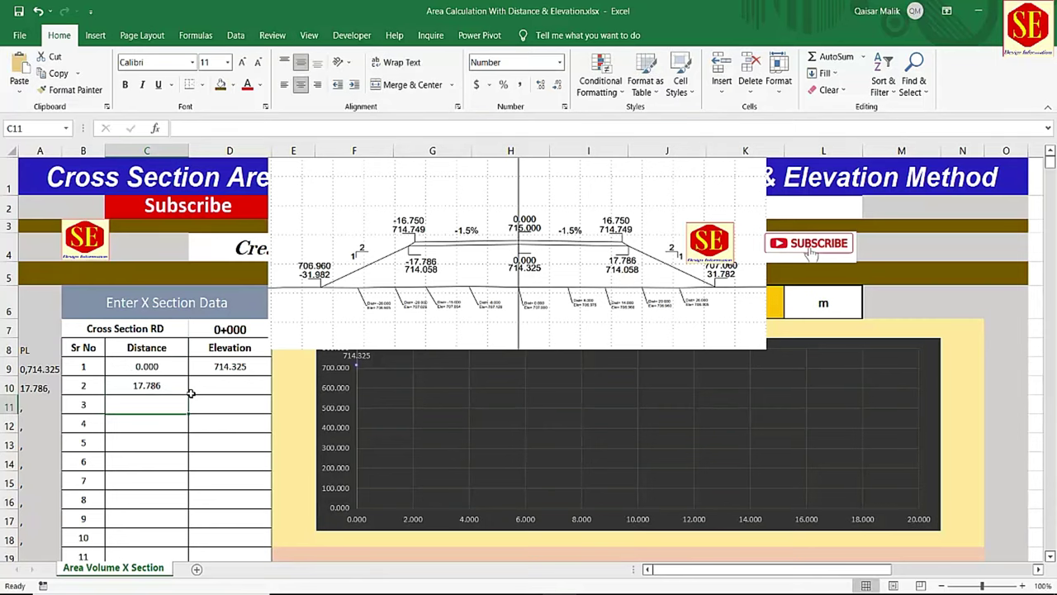
left_click(209, 389)
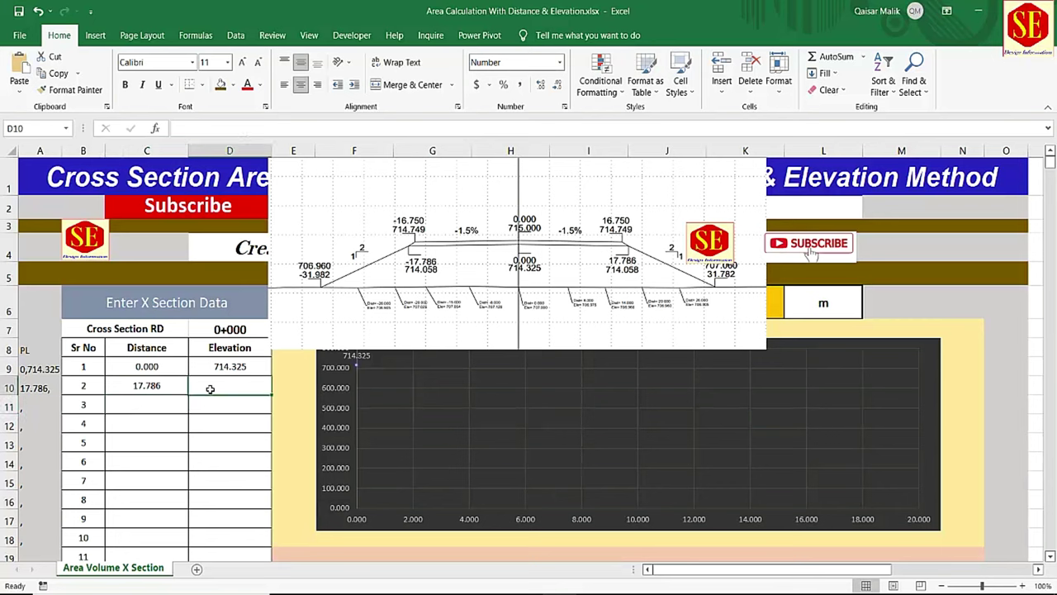
type("714.058")
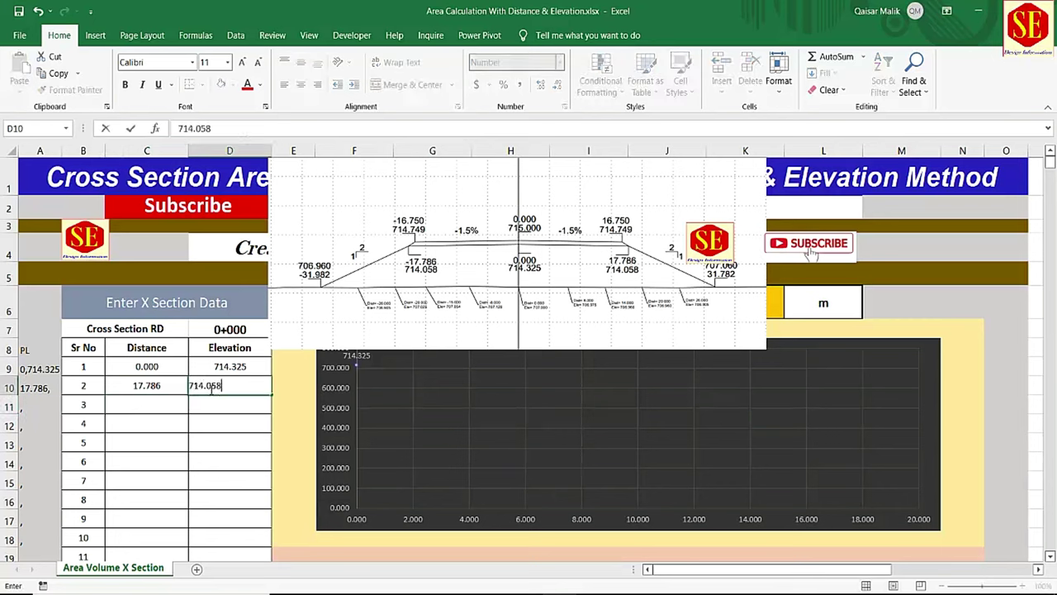
key("Return")
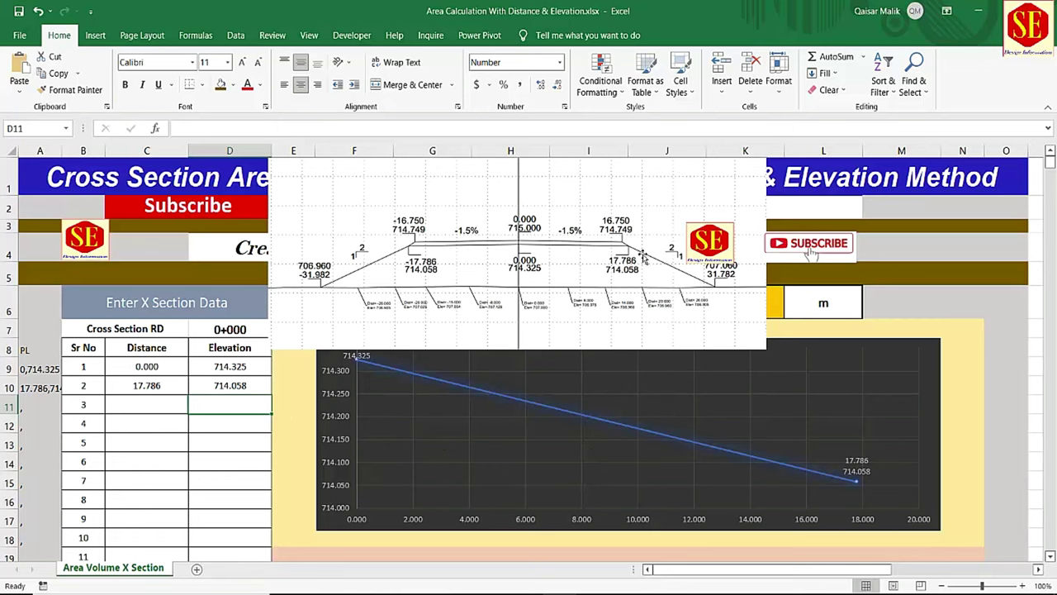
Step: Nudge the cross-section picture down and enter distance 31.782 and elevation 707.06 in row 3 of the data table
left_click(742, 312, "ctrl")
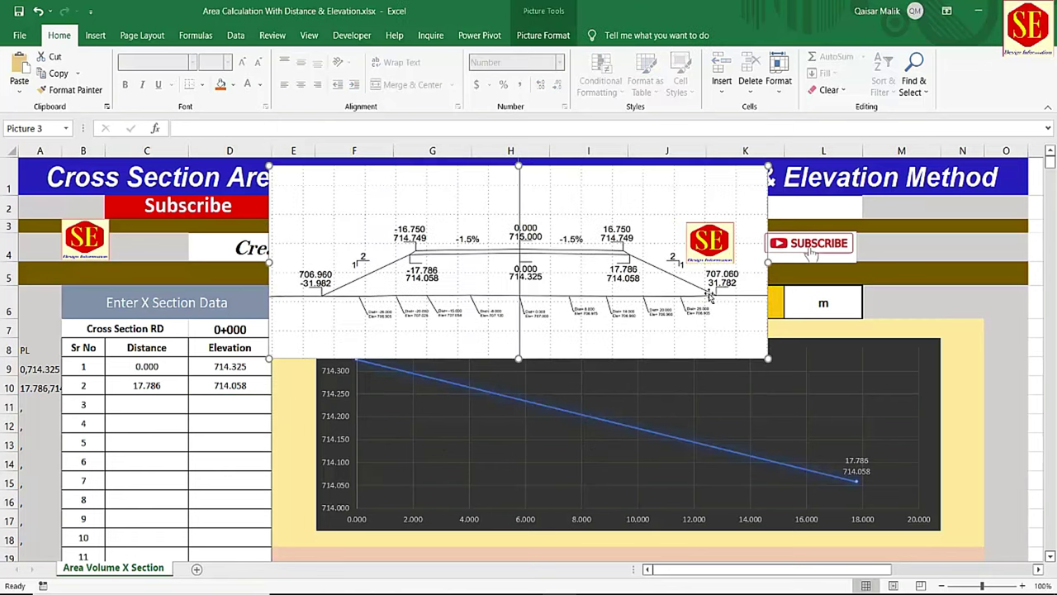
left_click(136, 406)
type("31.782")
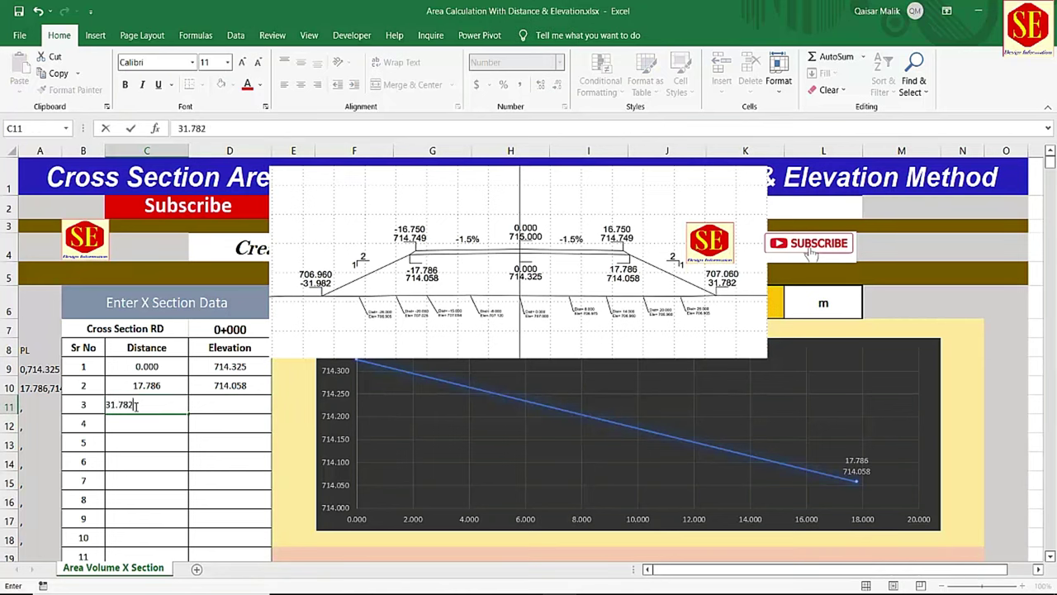
key("Return")
left_click(195, 404)
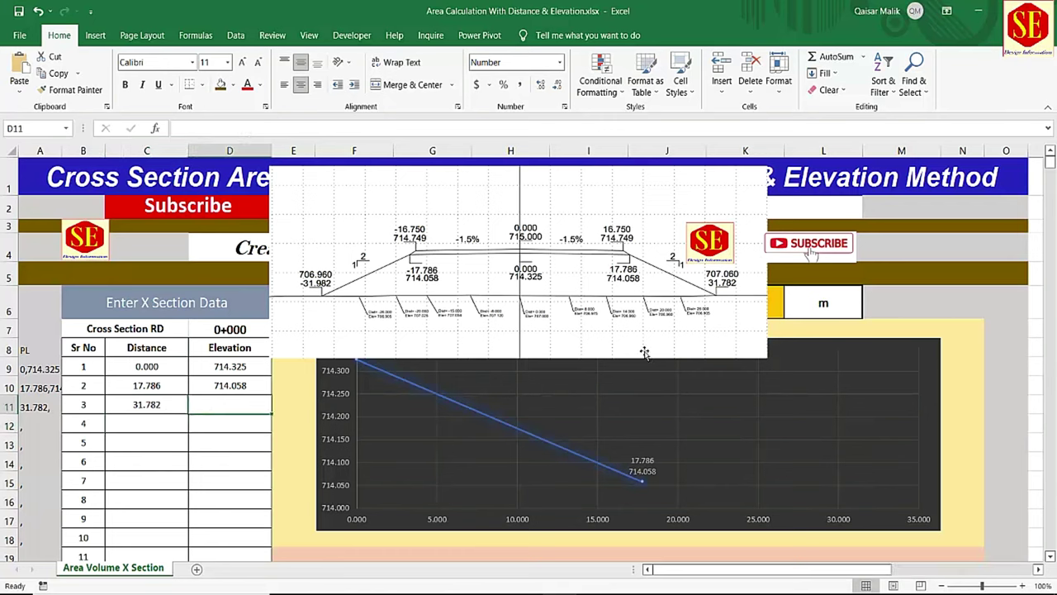
type("70")
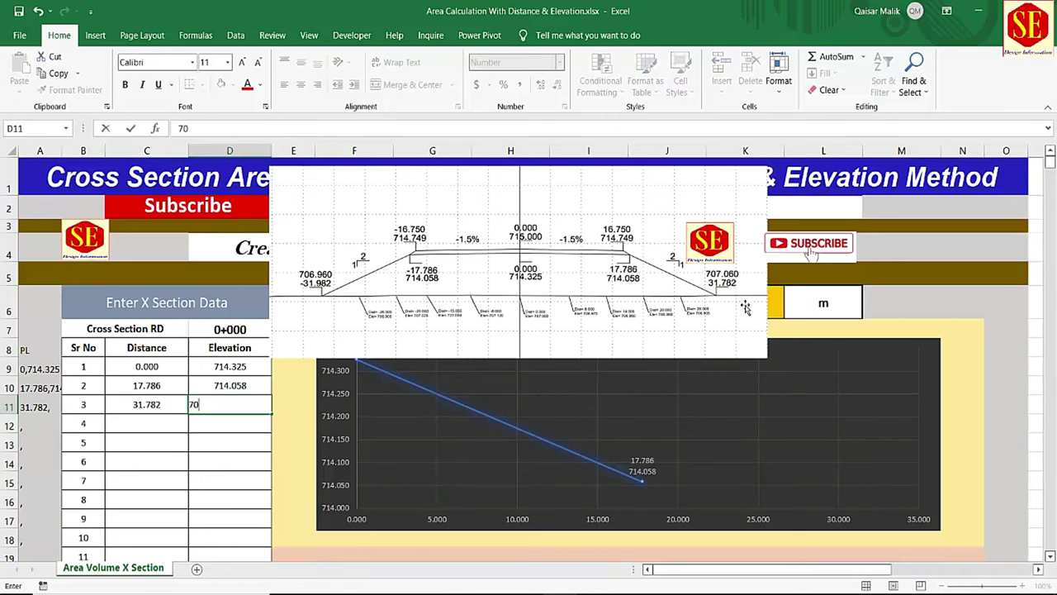
type("7.06")
key("Return")
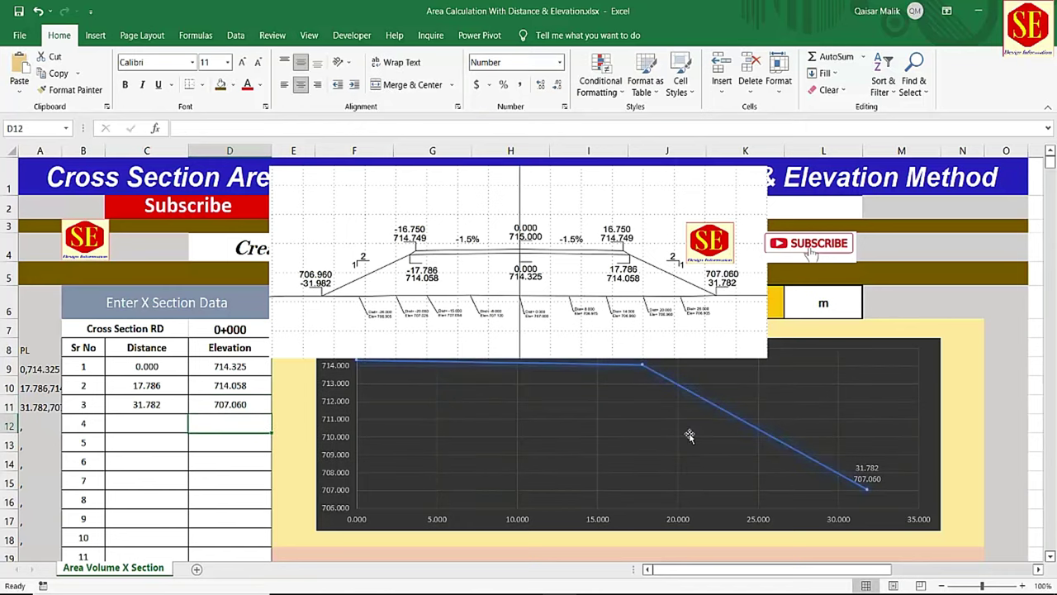
Step: Try to shorten the cross-section picture from its lower edge, and undo the resize
scroll(690, 438, "down", 1)
left_click(536, 275)
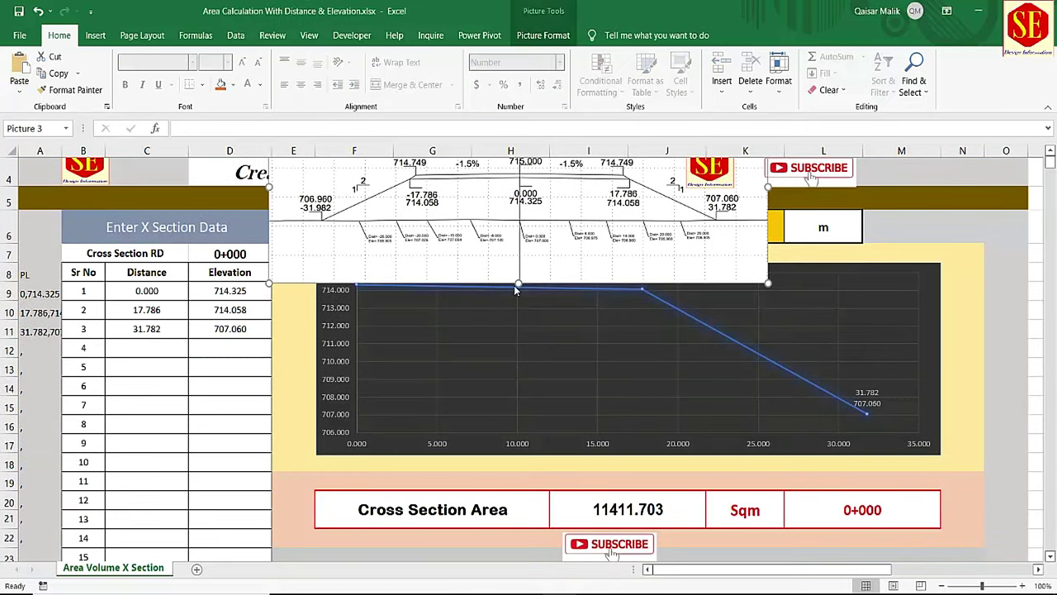
left_click_drag(517, 283, 519, 264)
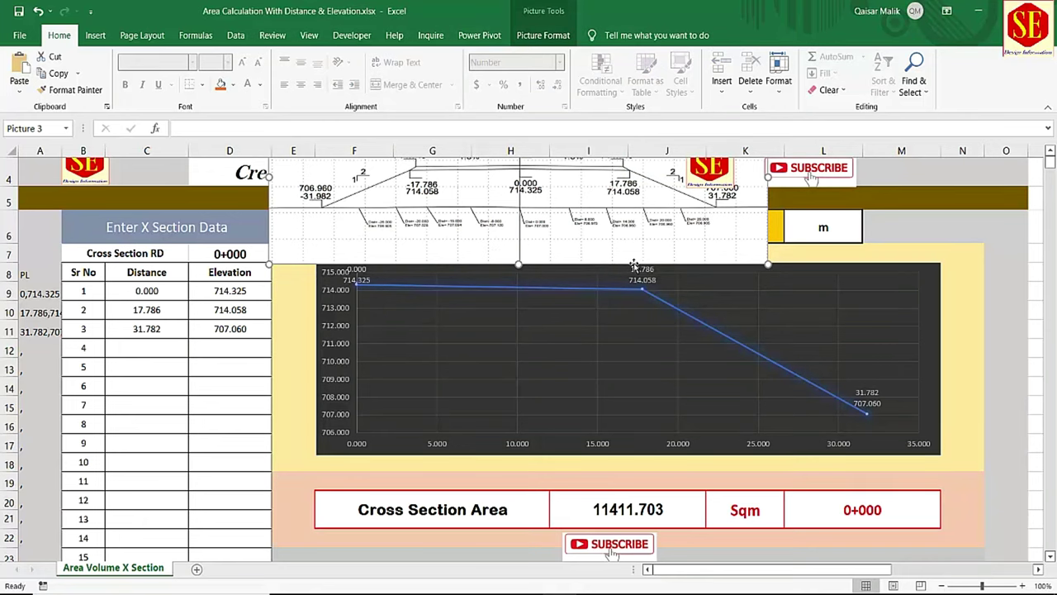
key("ctrl+z")
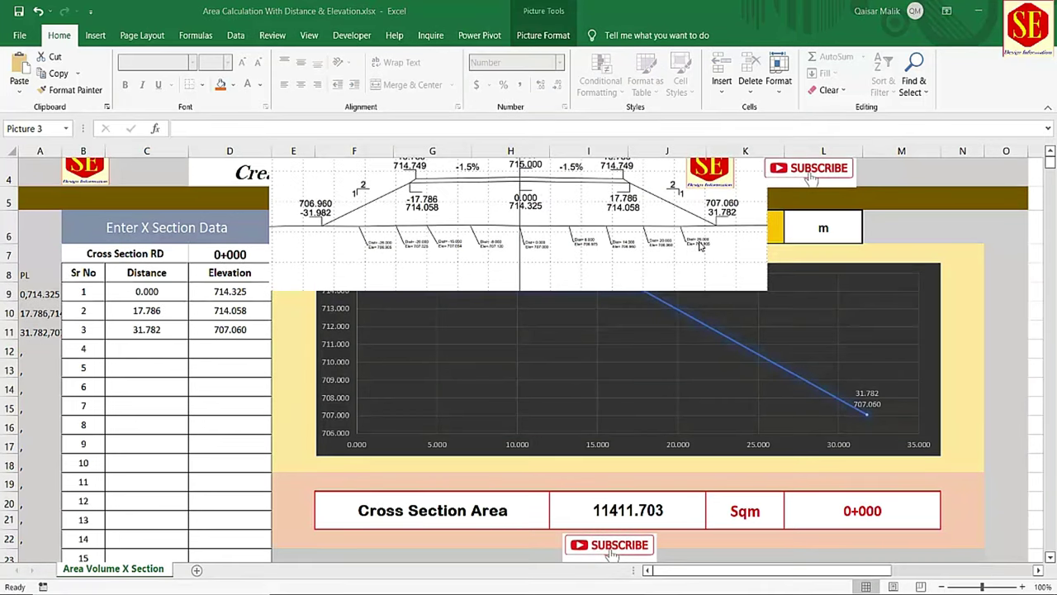
Step: Enter distance 26 and elevation 706.905 in row 4 of the X section data table
left_click(151, 348)
type("26")
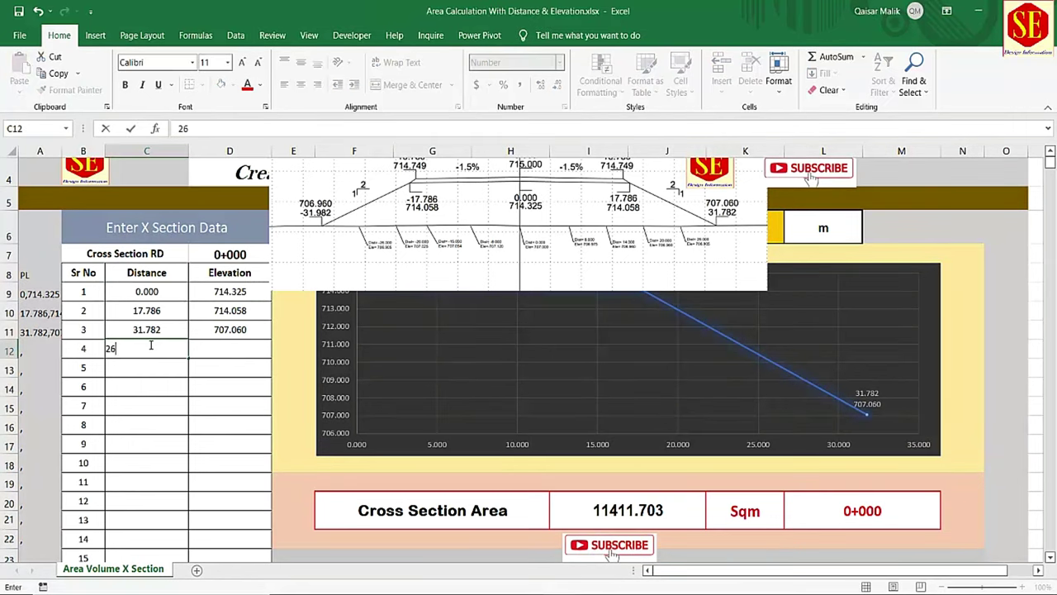
key("Return")
left_click(213, 350)
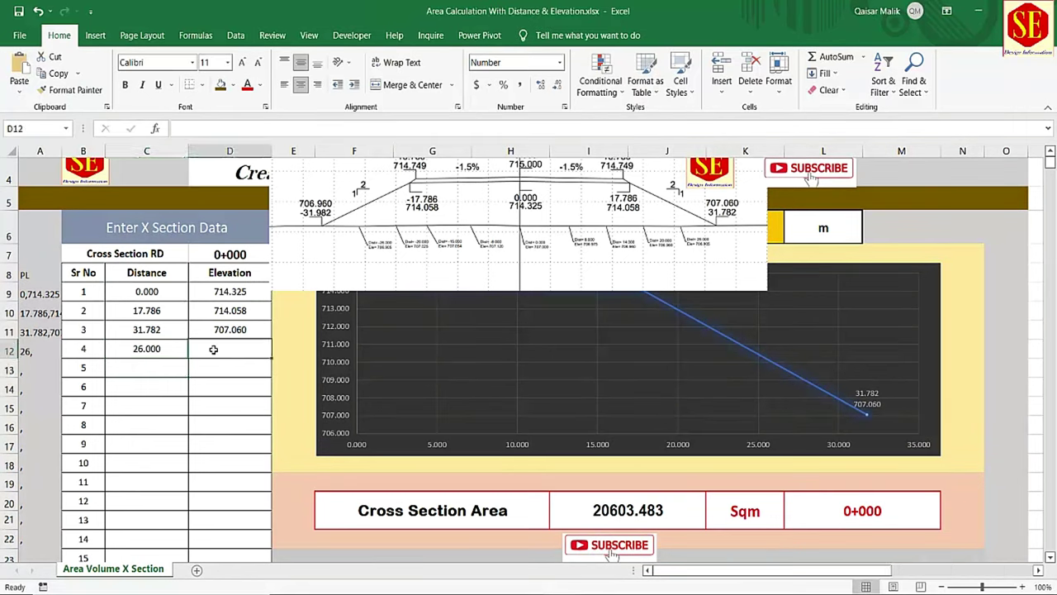
type("706.")
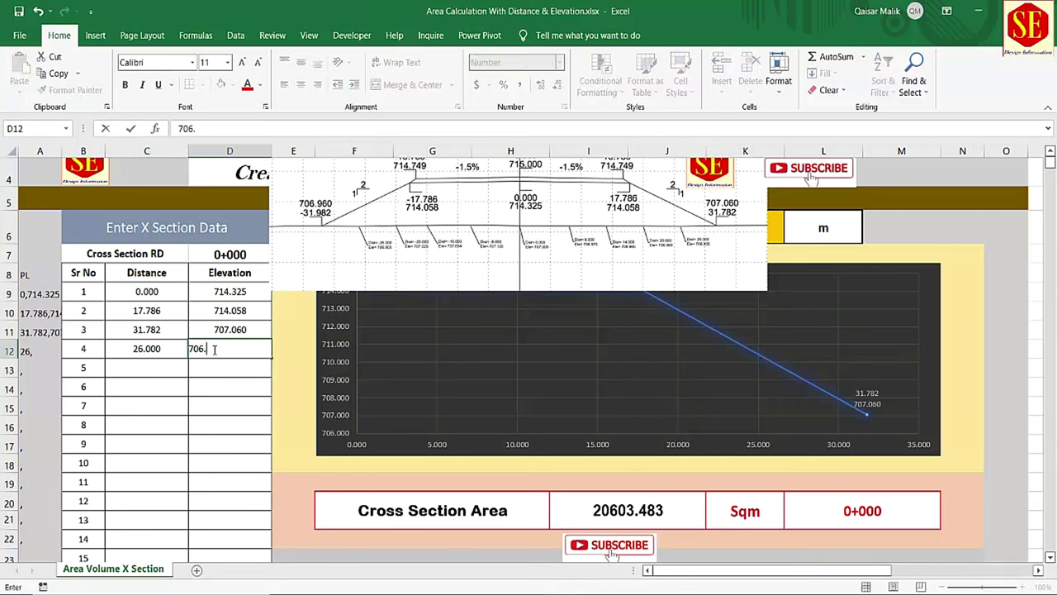
type("905")
key("Return")
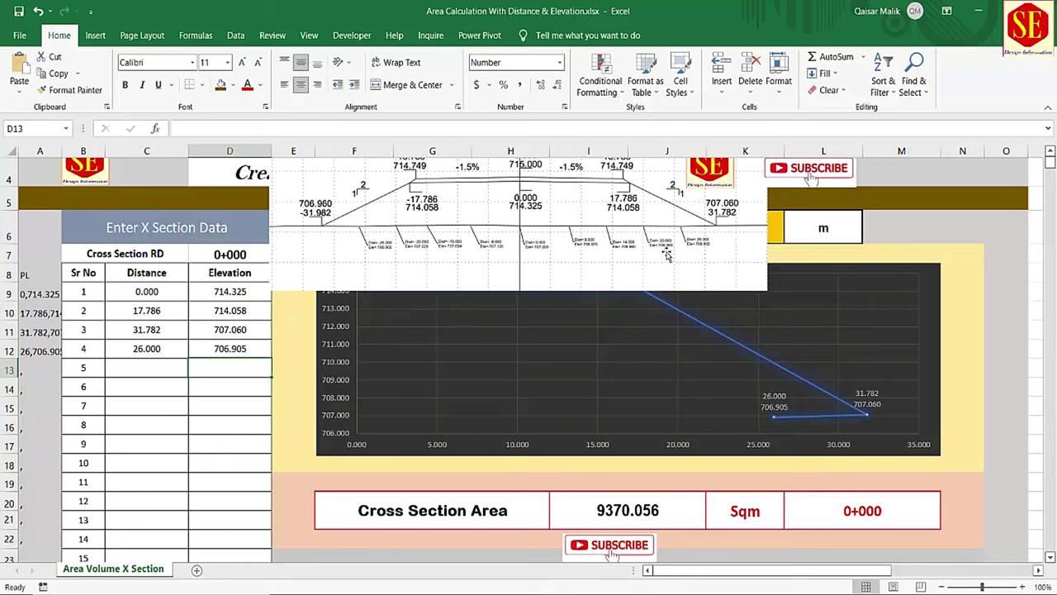
Step: Enter distance 20 and elevation 706.96 in row 5 of the X section data table
left_click(147, 376)
type("20")
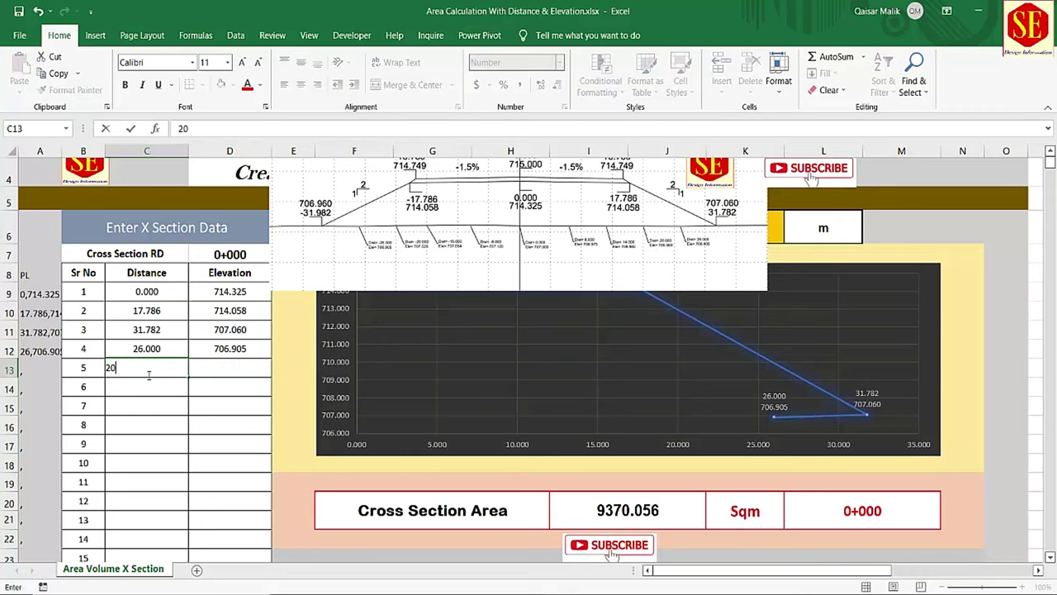
left_click(232, 373)
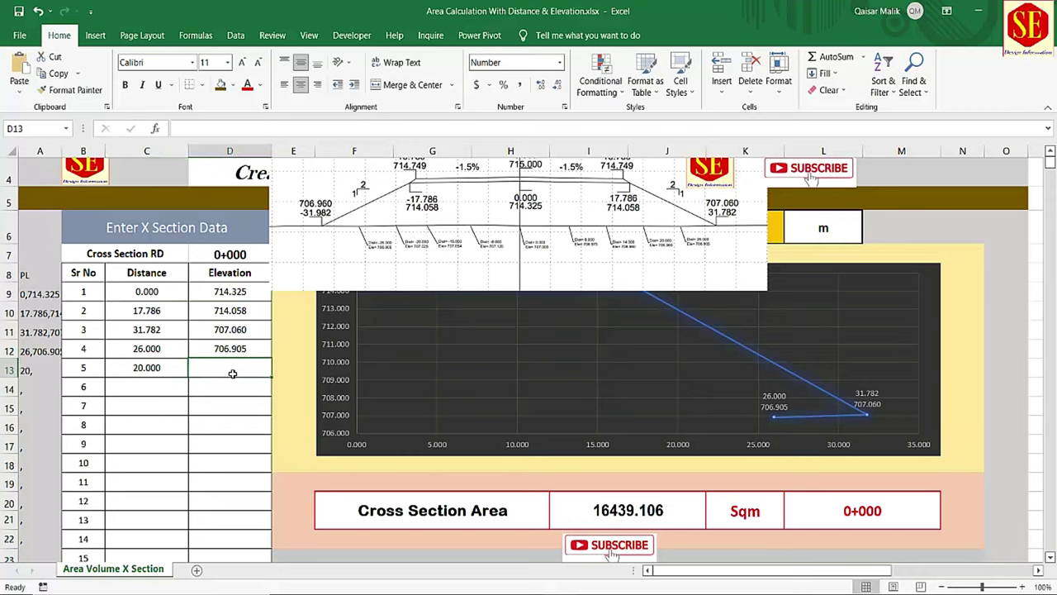
type("706.96")
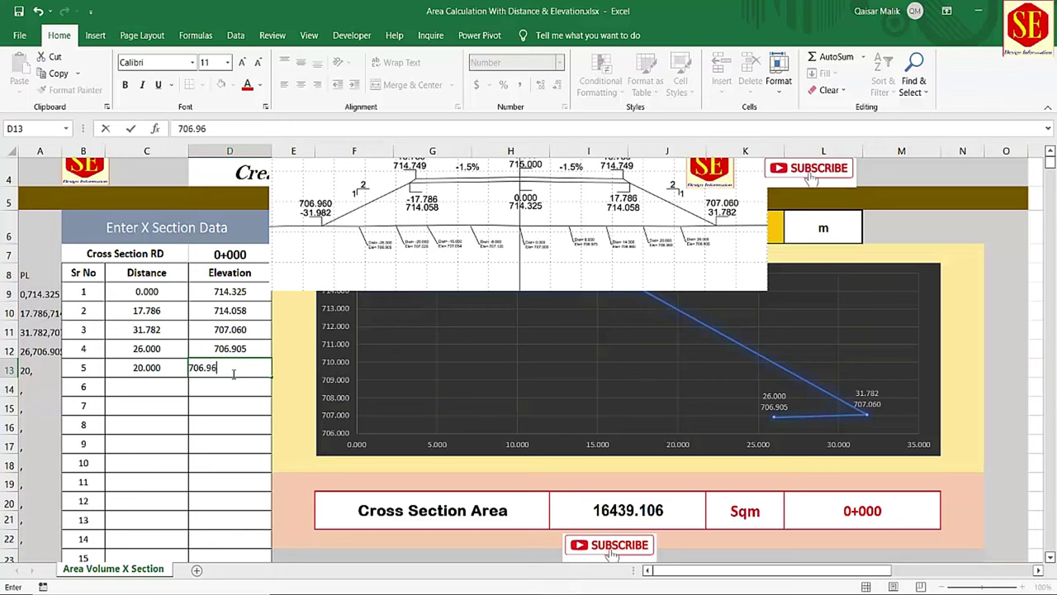
key("Return")
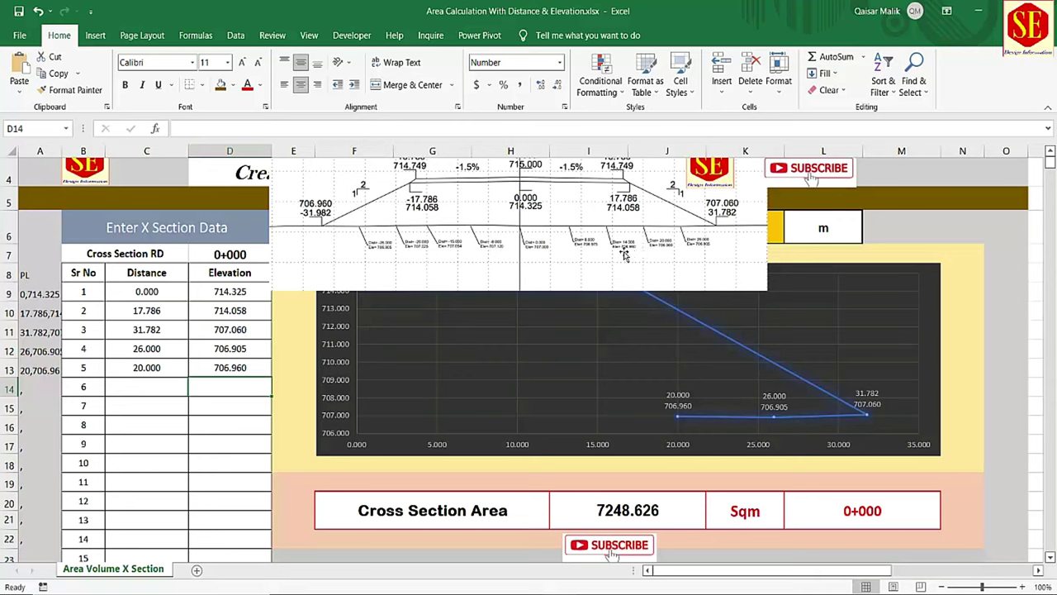
Step: Enter distance 14 and elevation 706.960 in row 6 of the X section data table
left_click(148, 386)
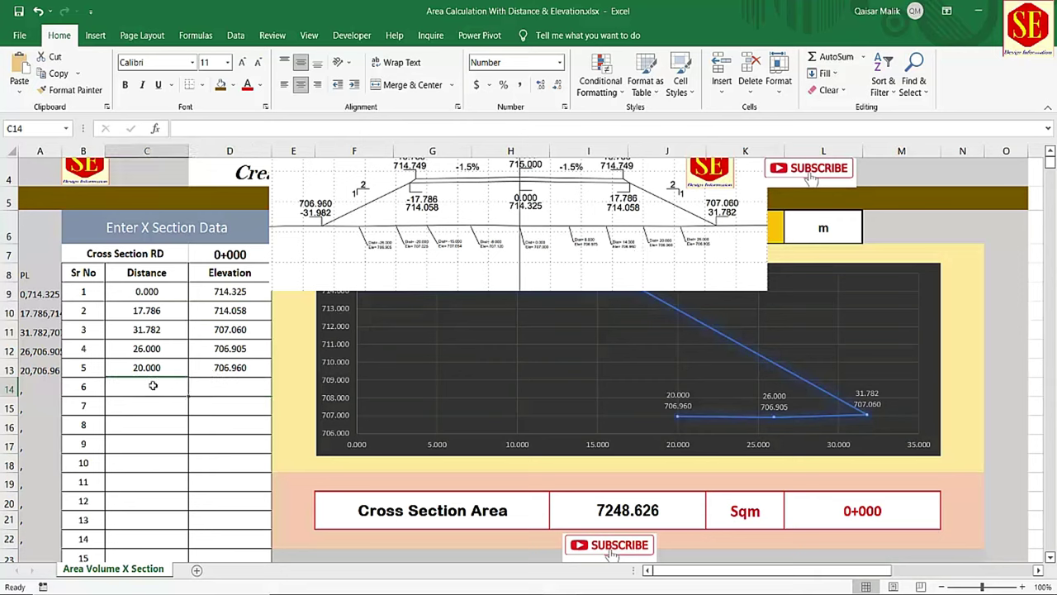
type("14")
key("Tab")
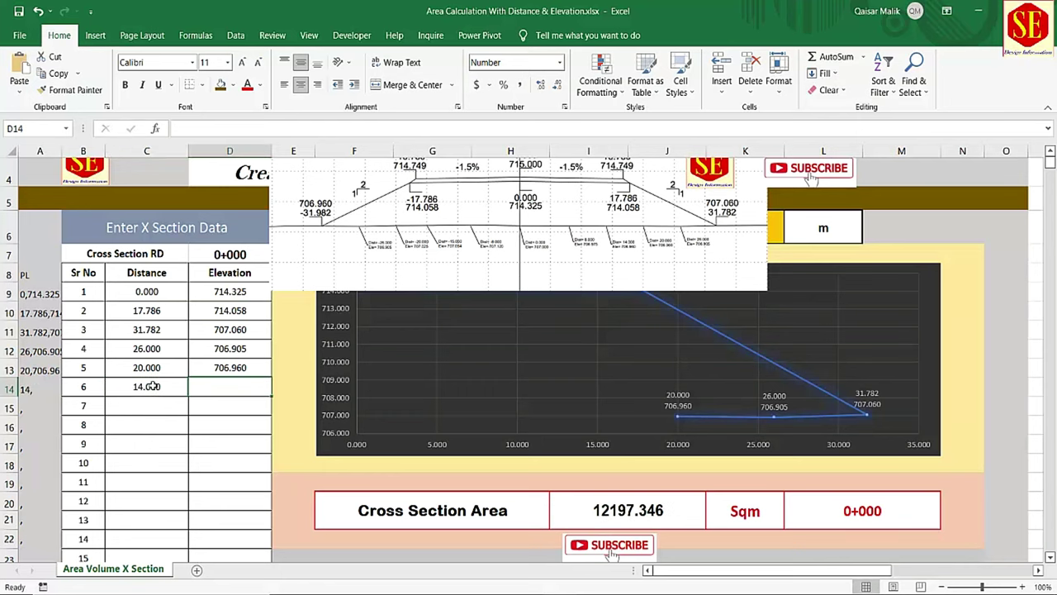
type("706")
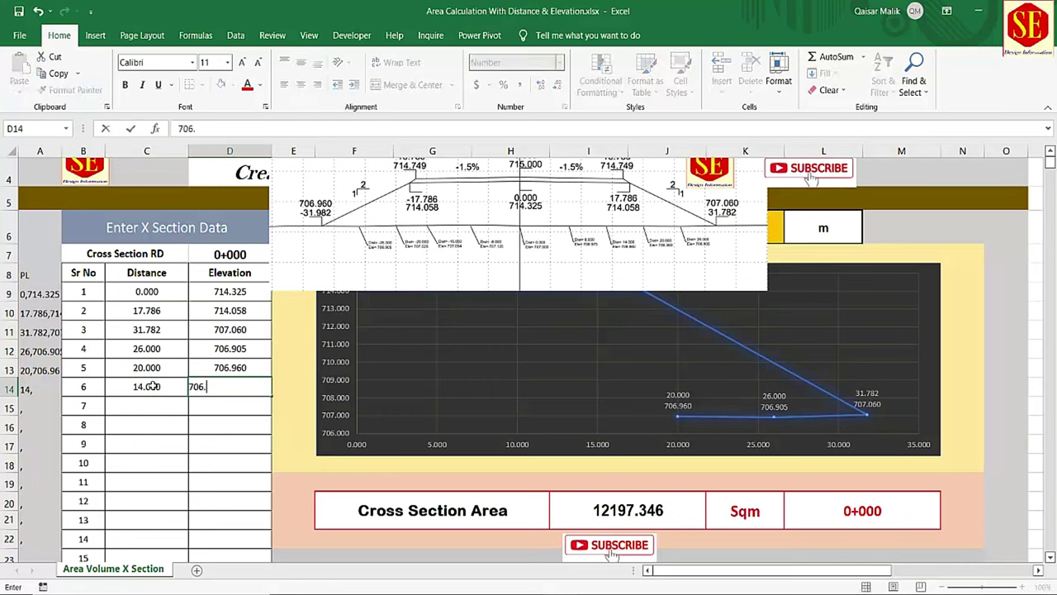
type(".960")
key("Return")
Step: Enter distance 8 and elevation 706.975 in row 7 of the X section data table
left_click(140, 405)
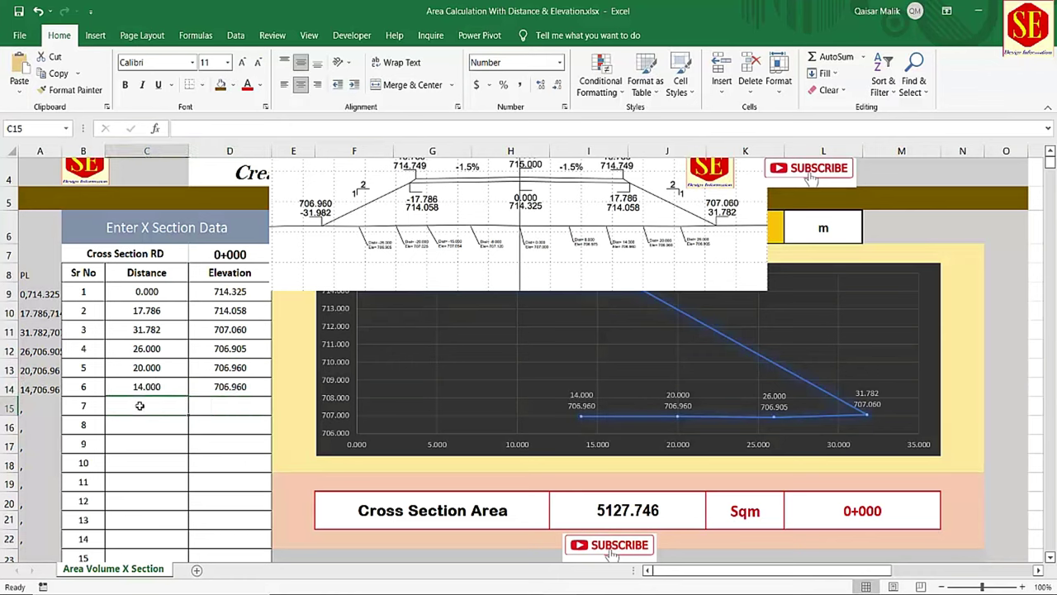
type("8")
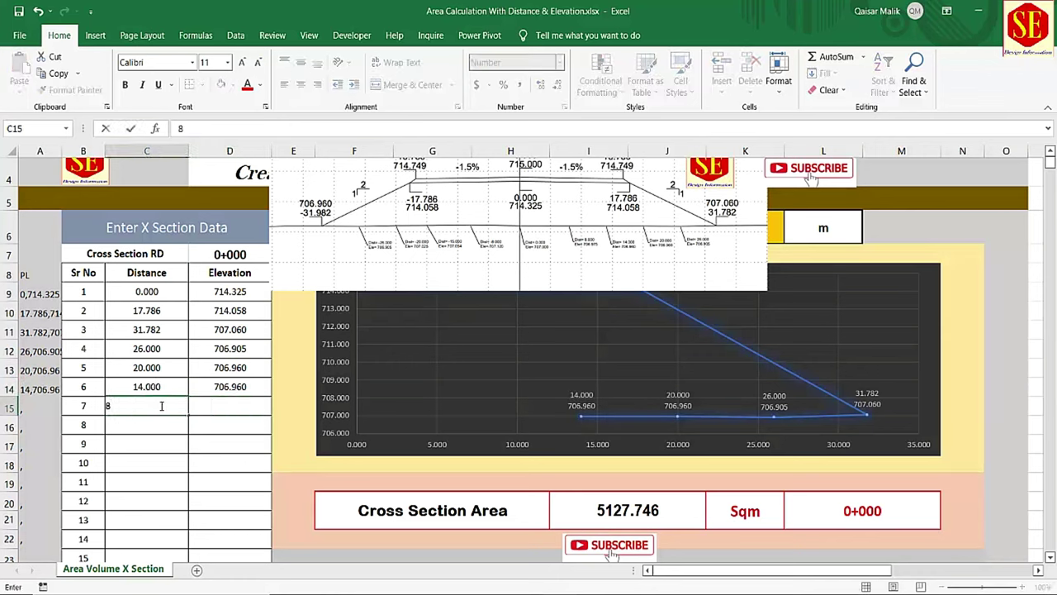
left_click(249, 402)
type("706")
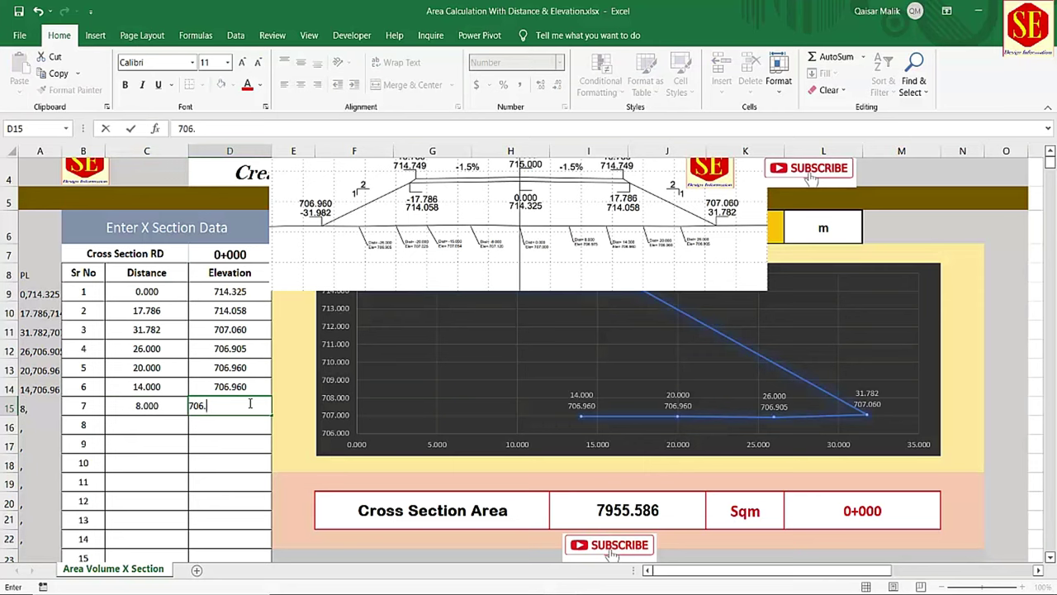
type(".975")
key("Return")
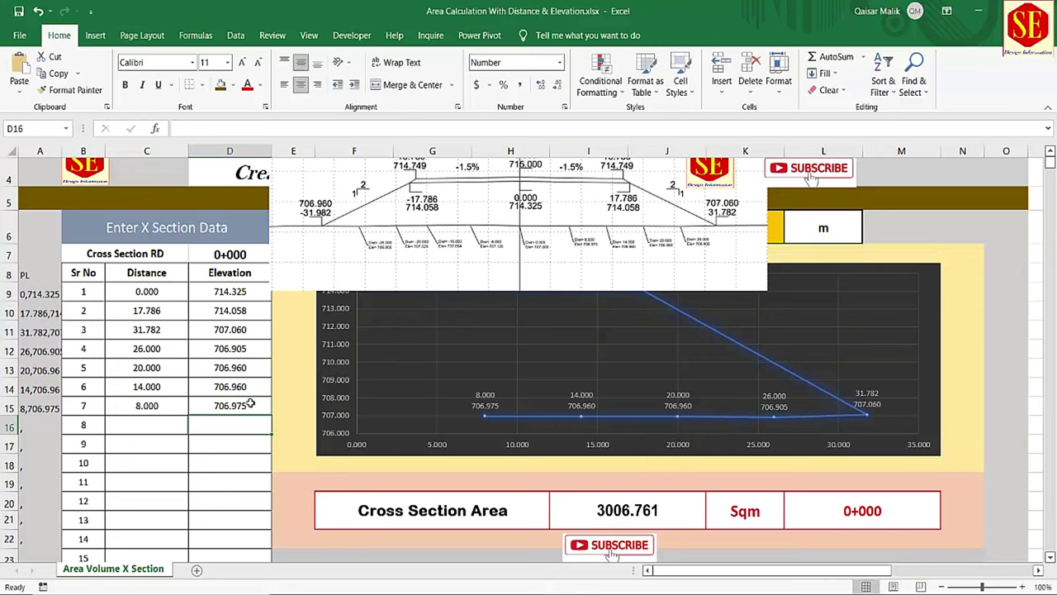
Step: Enter distance 0 and elevation 707.00 in row 8 of the X section data table
left_click(149, 422)
type("0")
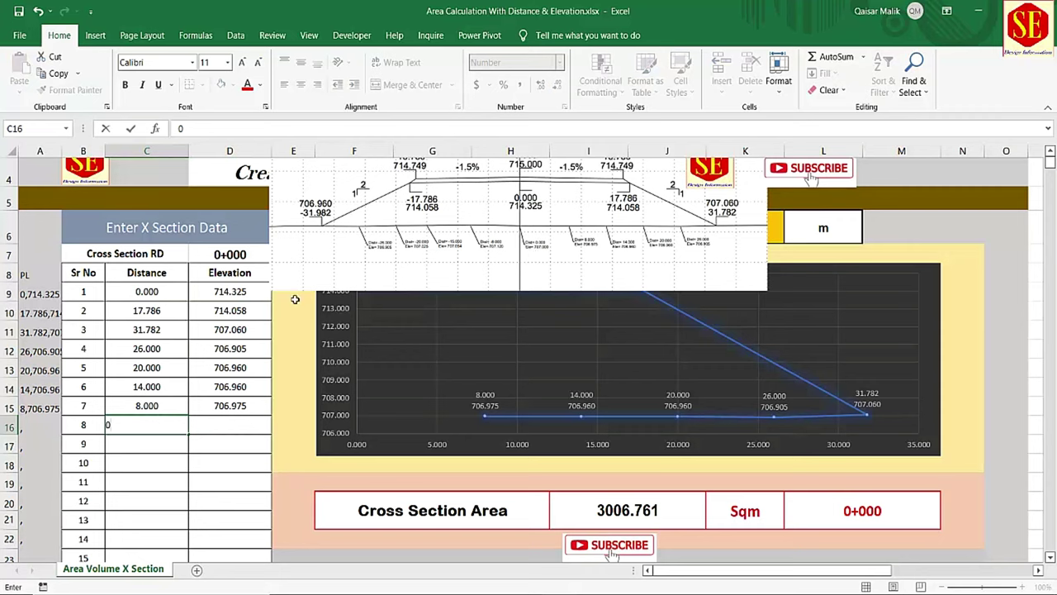
left_click(234, 422)
type("707")
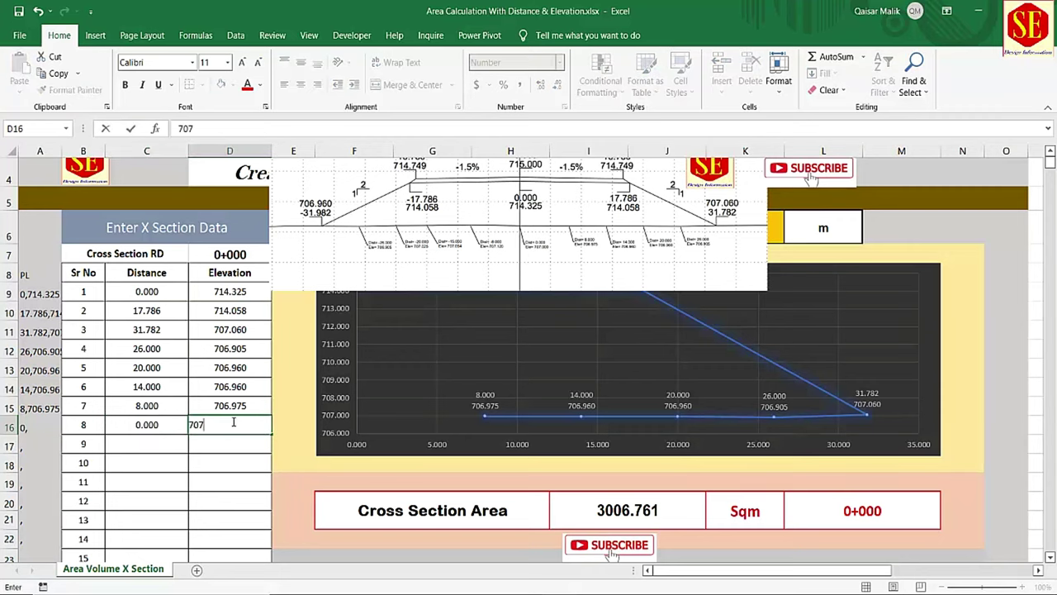
type(".00")
key("Return")
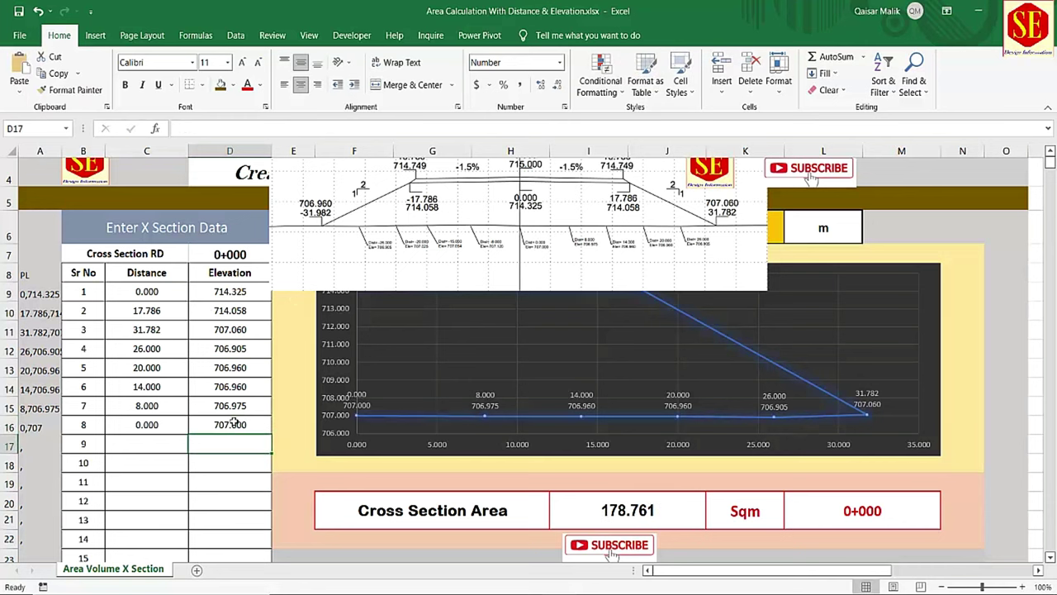
Step: Enter distance -8 and elevation 707.12 in row 9 of the X section data table
scroll(660, 396, "down", 1)
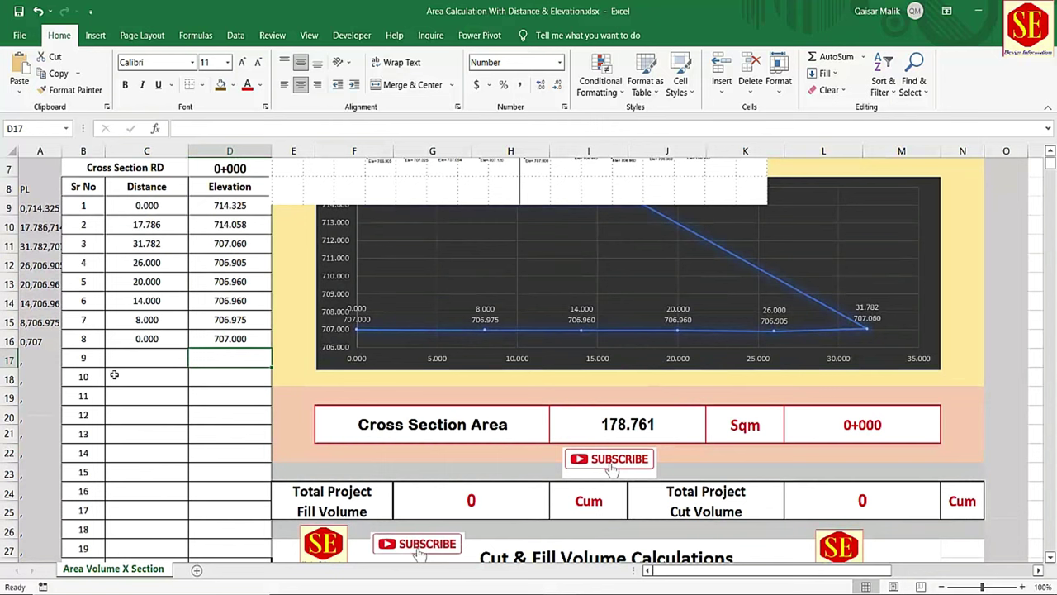
left_click(133, 356)
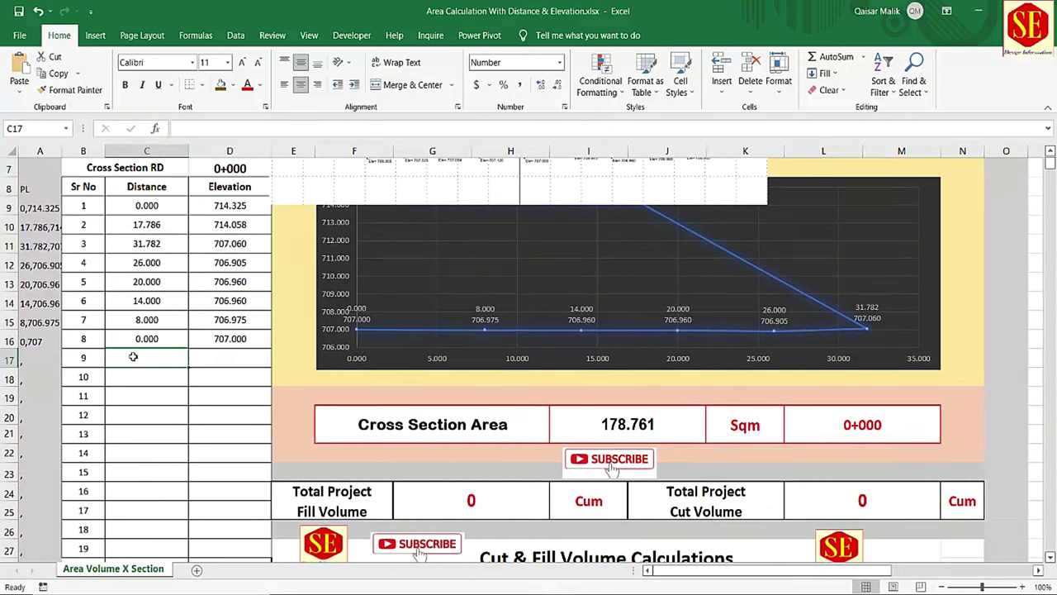
scroll(252, 295, "up", 2)
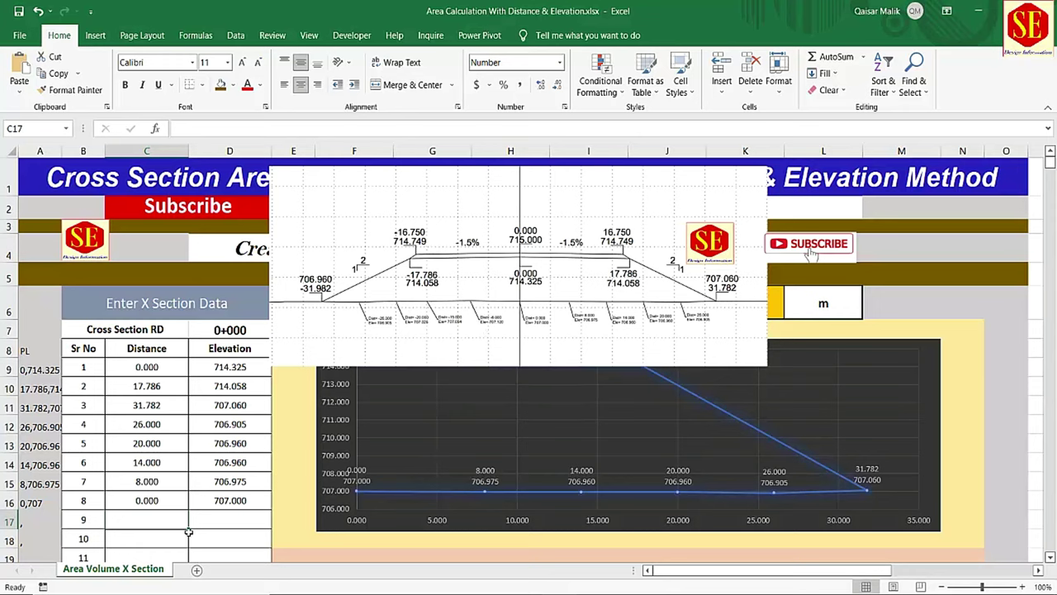
type("-8")
key("Return")
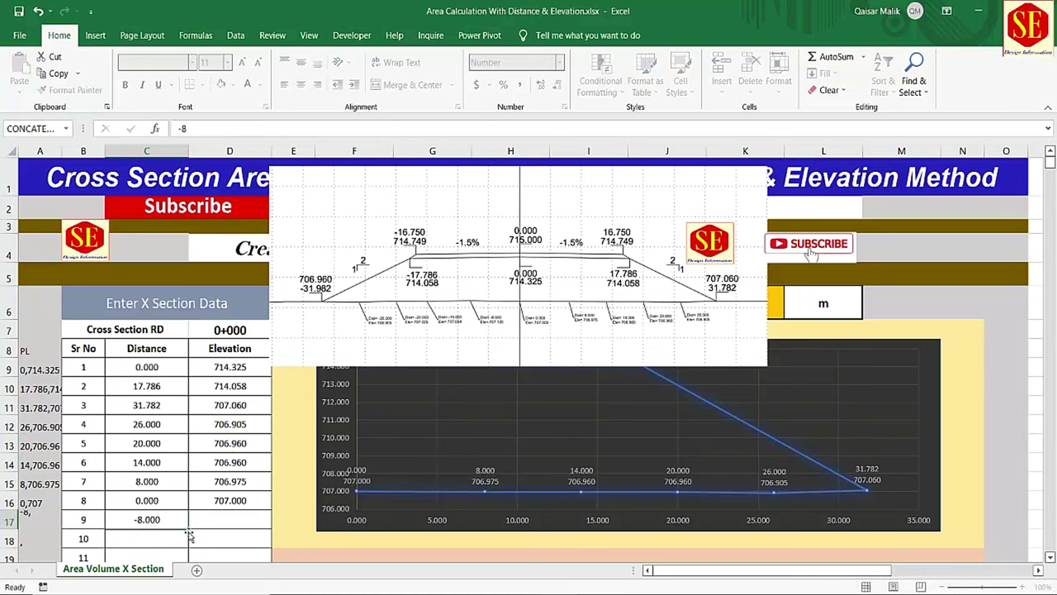
left_click(205, 517)
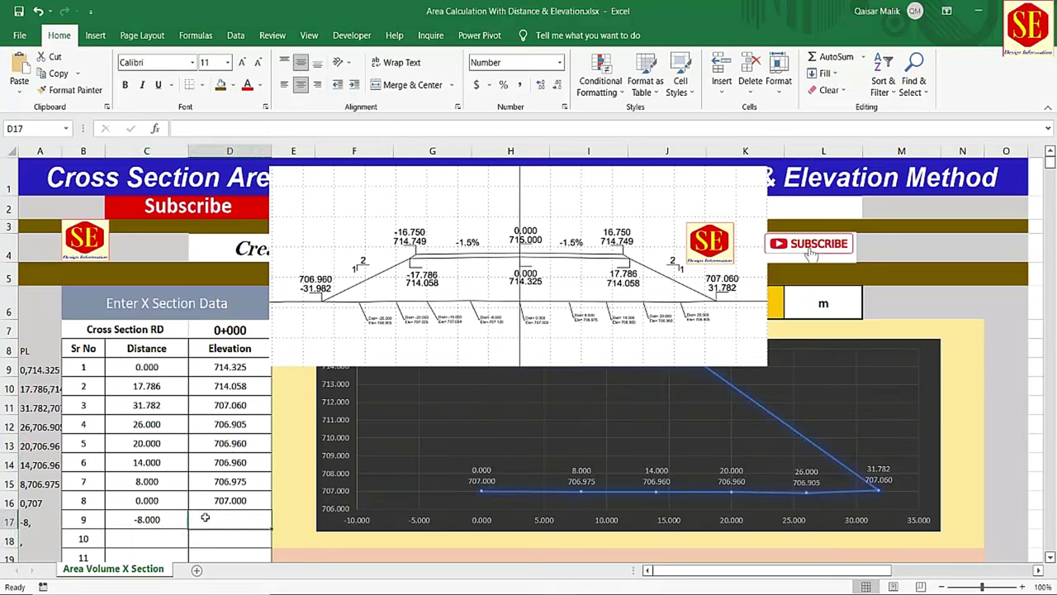
type("707.")
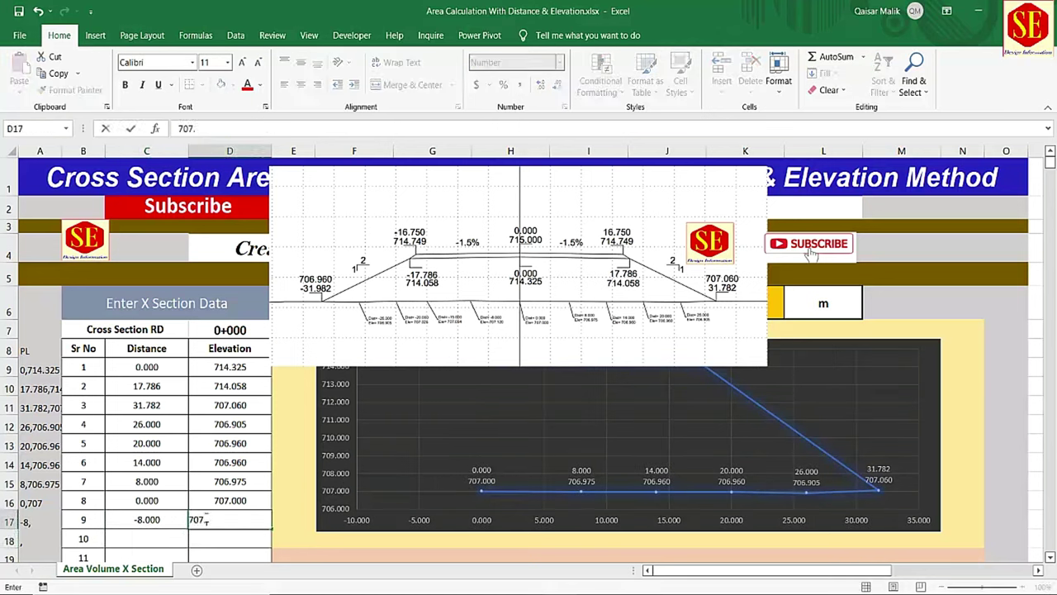
type("12")
key("Return")
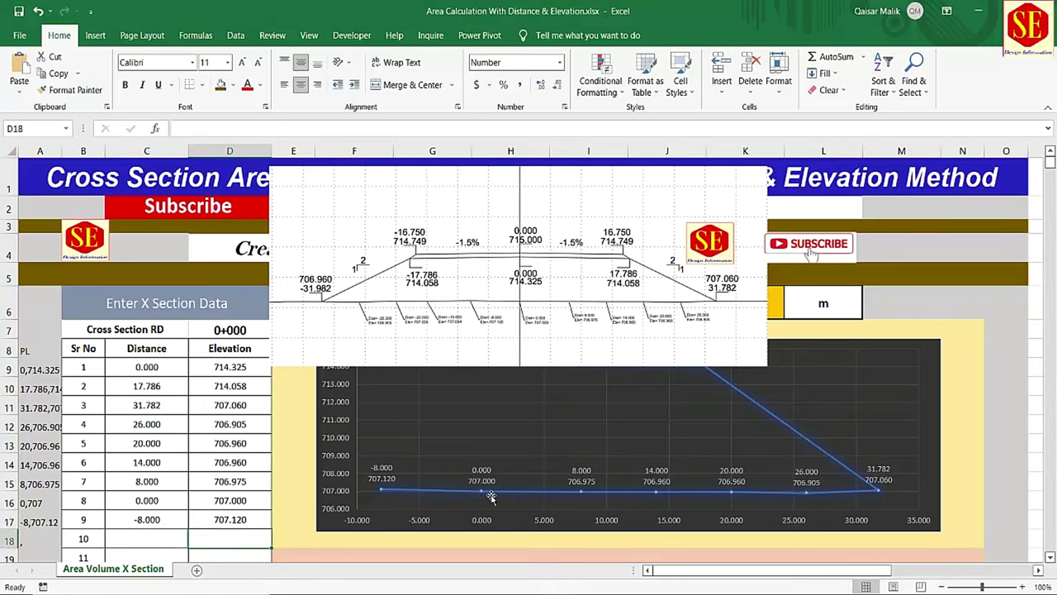
Step: Enter distance -15 and elevation 707.054 in row 10 of the X section data table
scroll(435, 494, "down", 1)
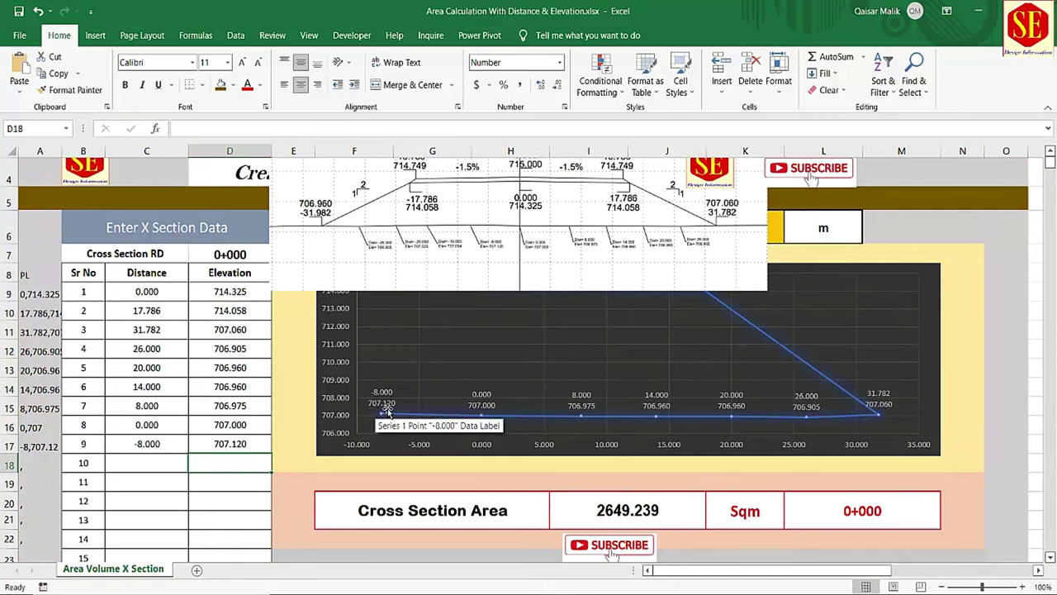
left_click(177, 459)
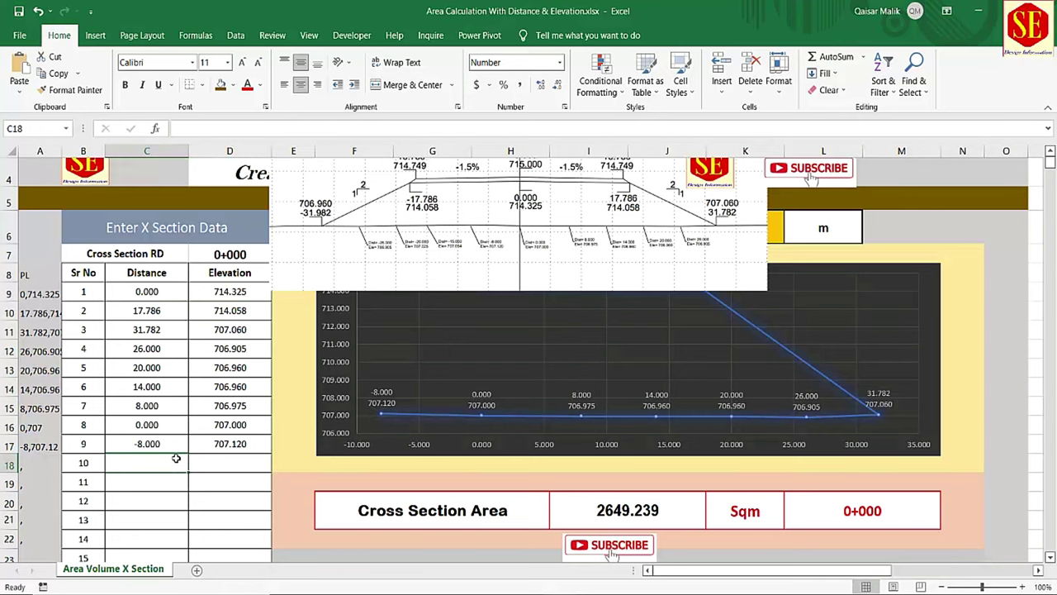
type("-1")
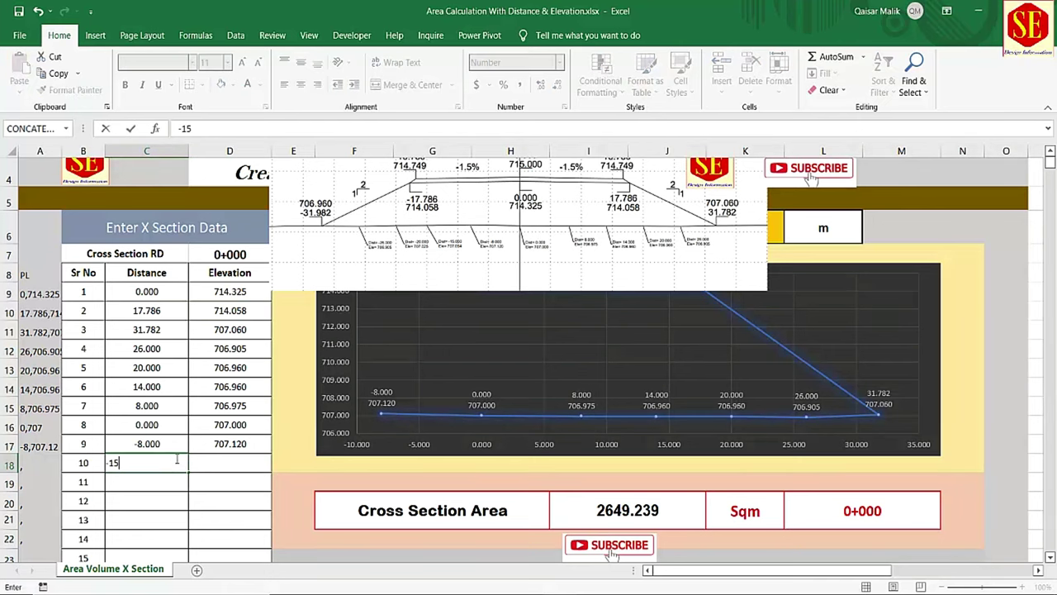
type("5")
key("Tab")
type("7")
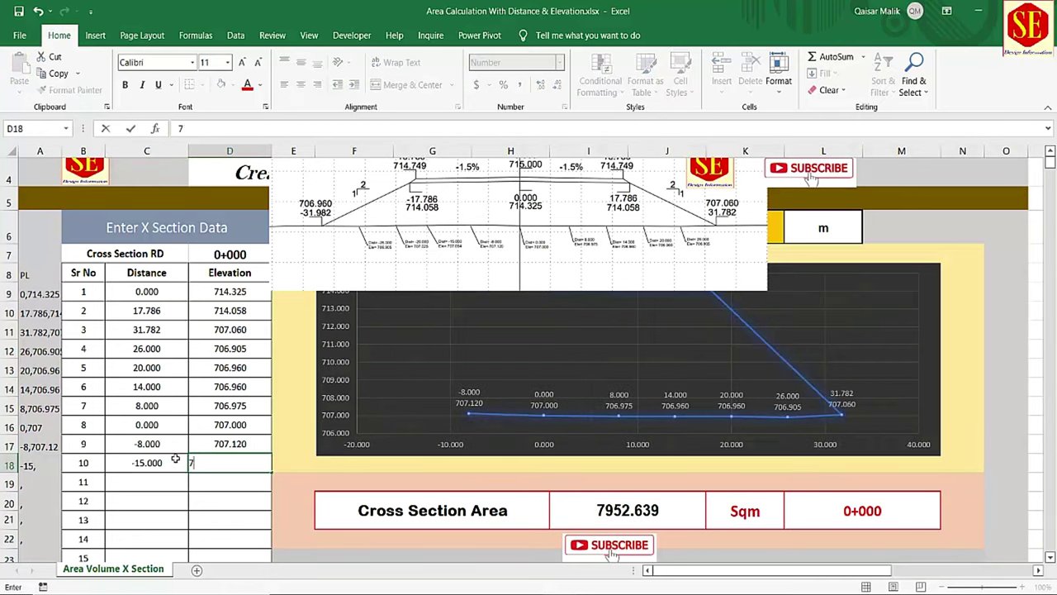
type("07.054")
key("Return")
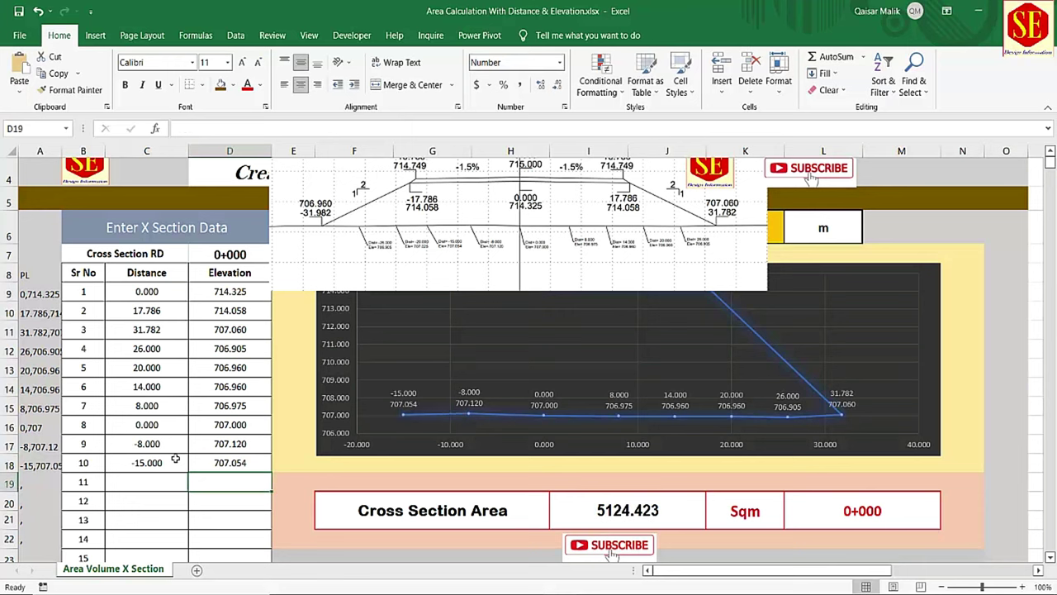
Step: Enter distance -20 and elevation 707.025 in row 11 of the X section data table
left_click(153, 483)
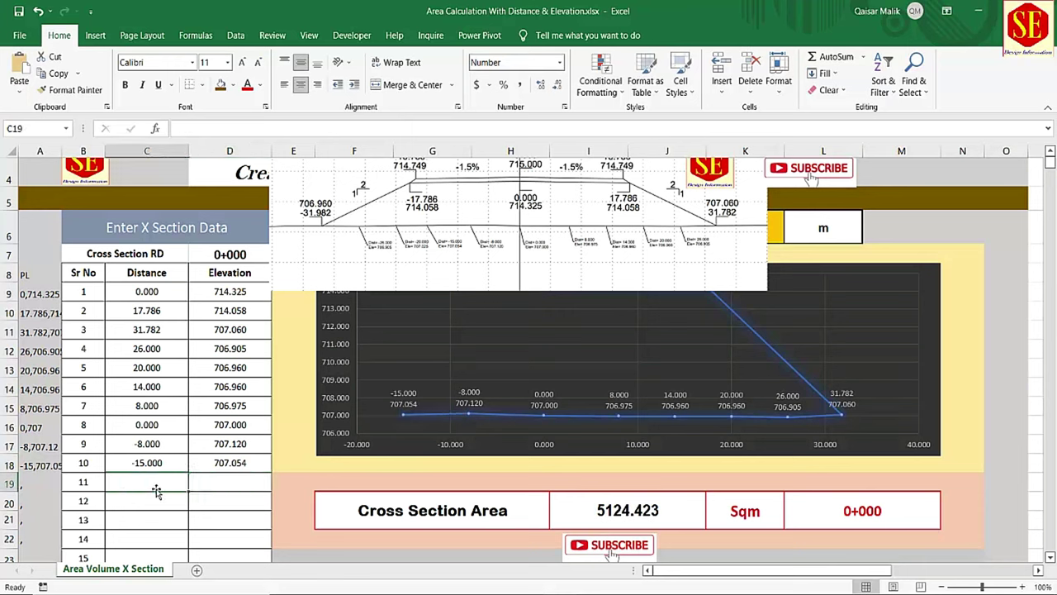
type("-20")
key("Tab")
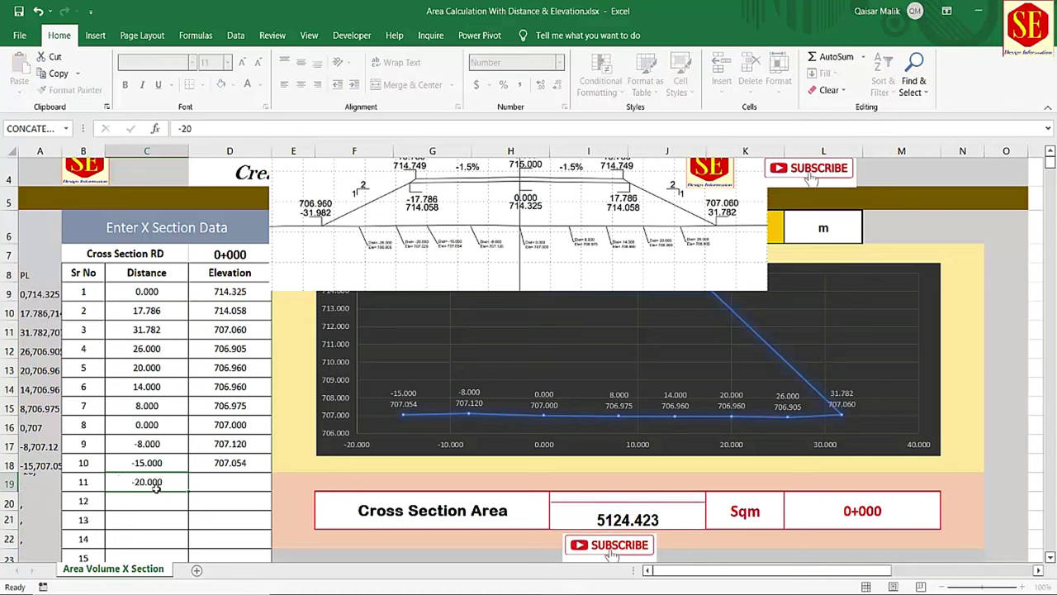
type("707")
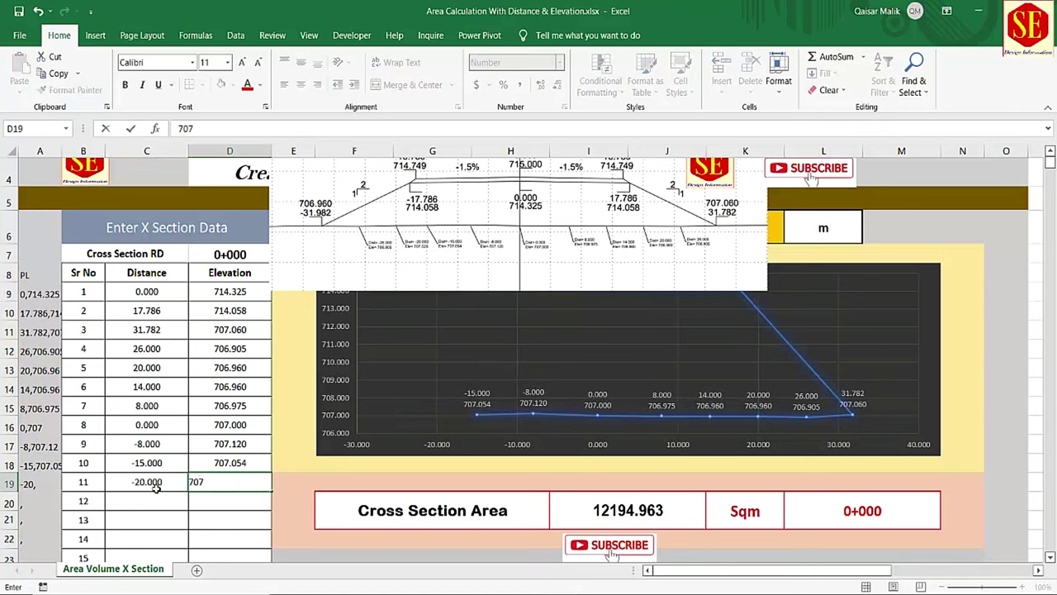
type(".025")
key("Return")
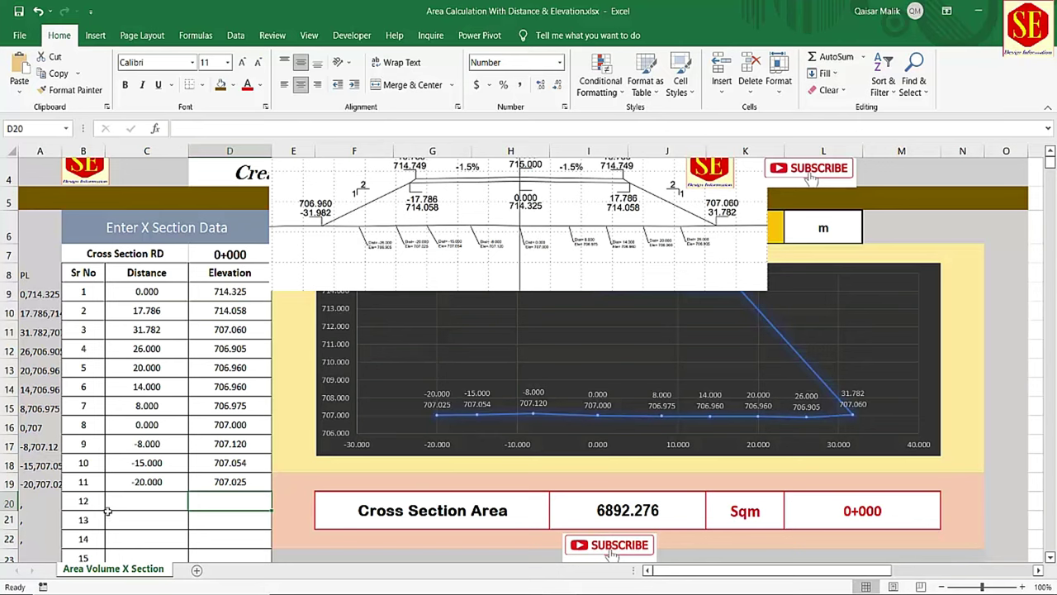
Step: Enter distance -26 and elevation 706.905 in row 12 of the X section data table
left_click(138, 496)
type("-26")
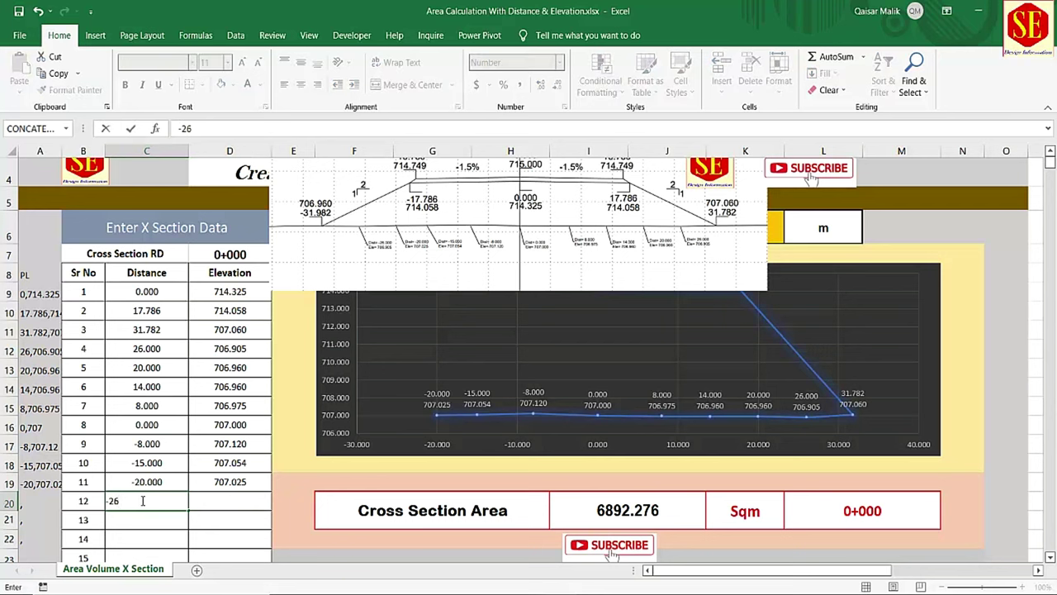
key("Tab")
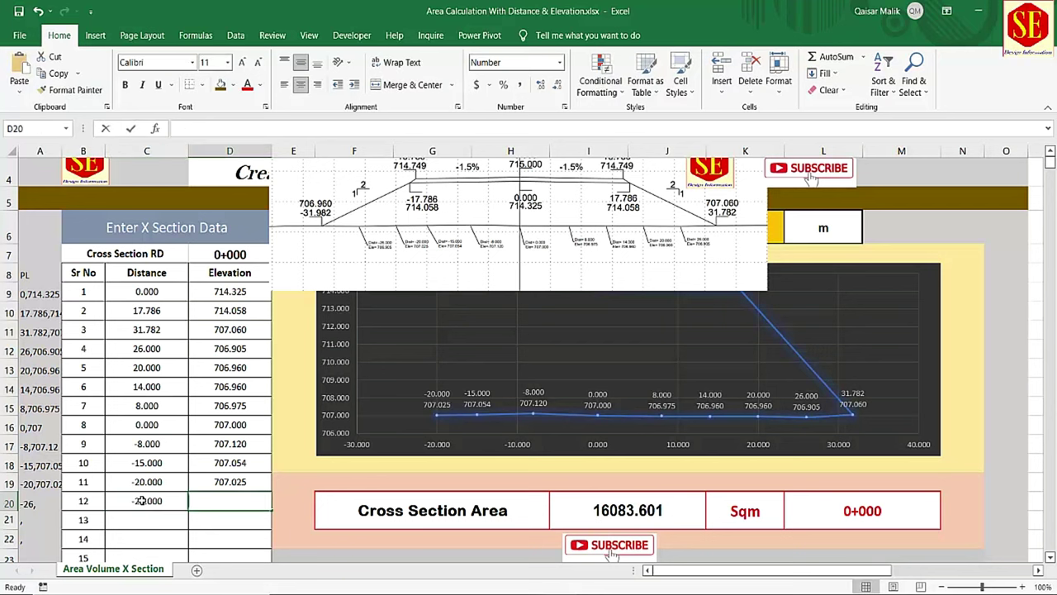
type("706.905")
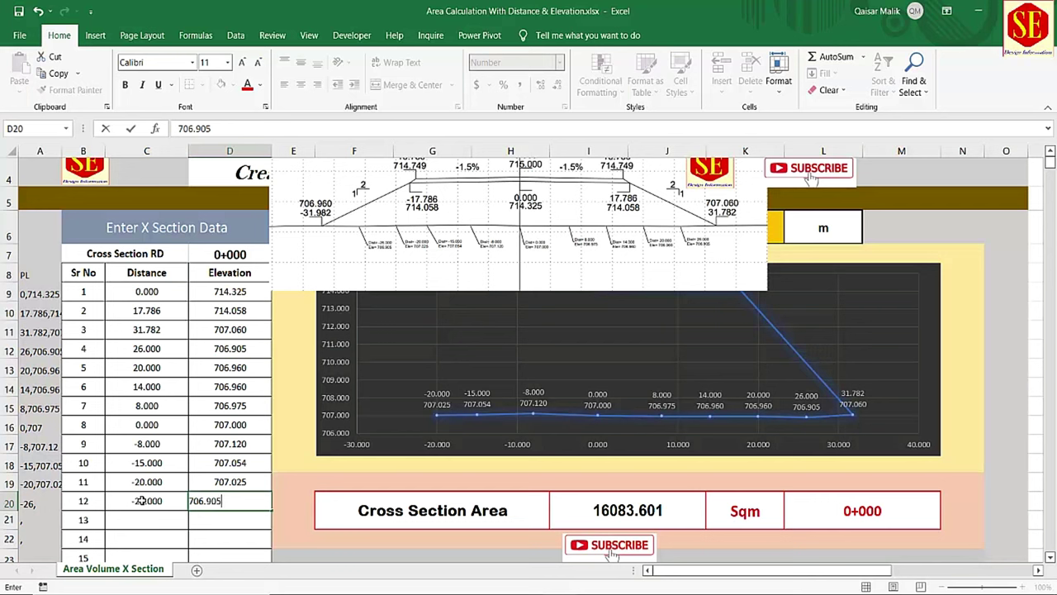
key("Return")
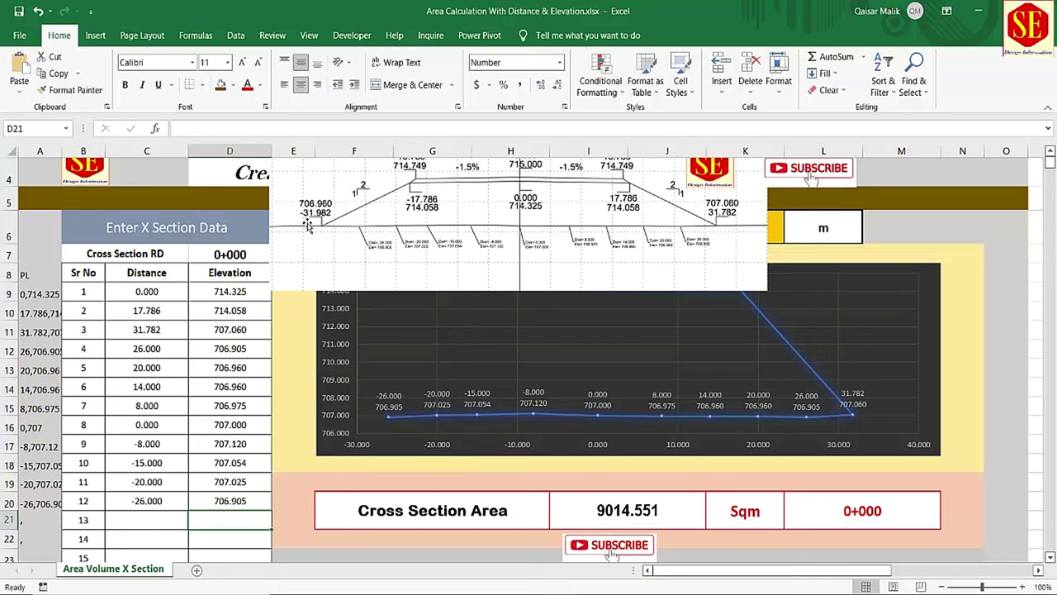
Step: Enter distance -31.982 and elevation 706.96 in row 13 of the X section data table
left_click(135, 524)
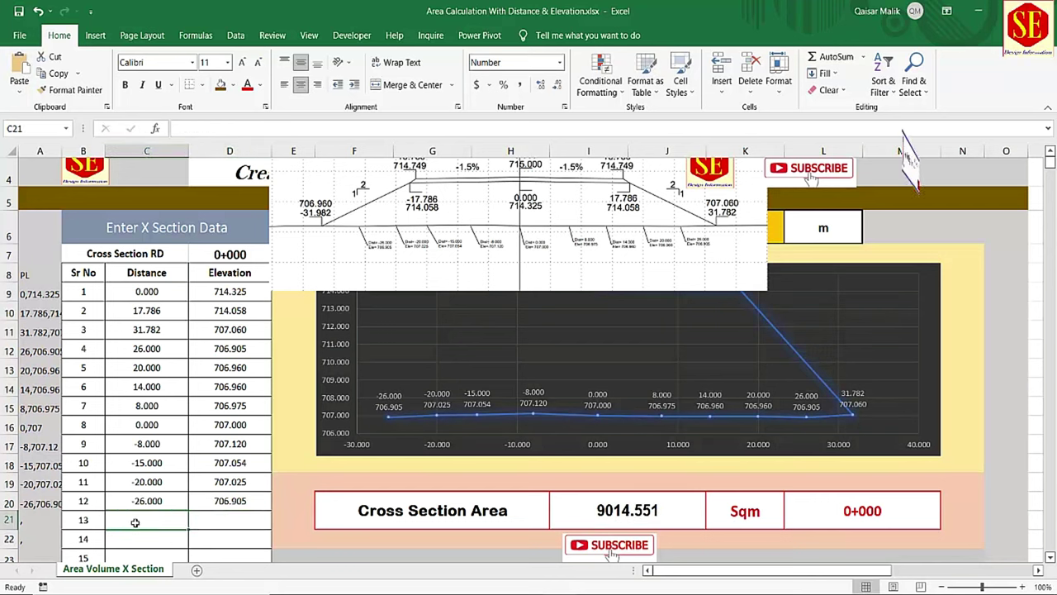
type("-31.9")
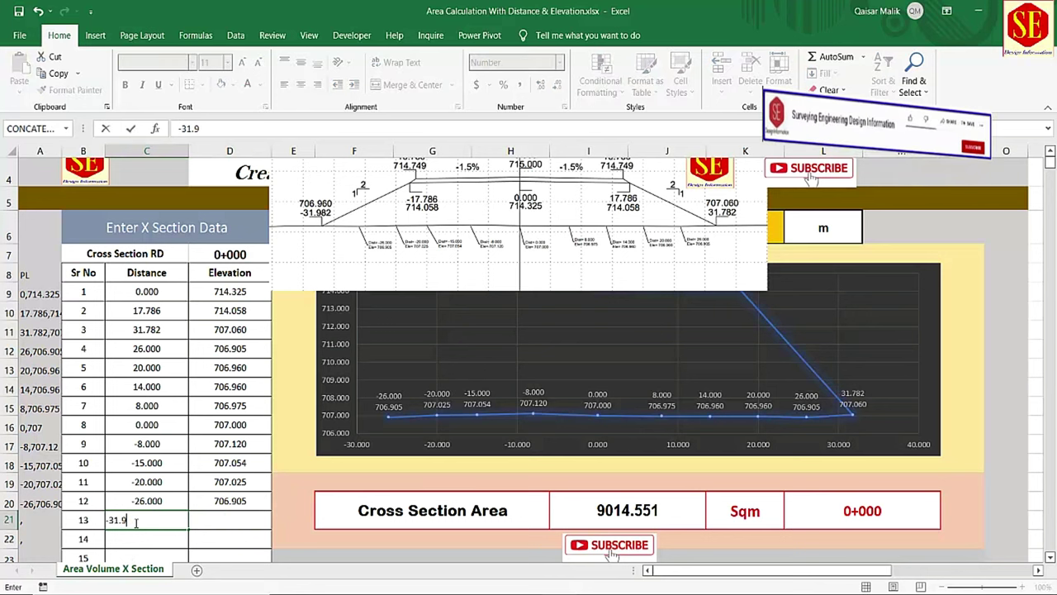
type("8")
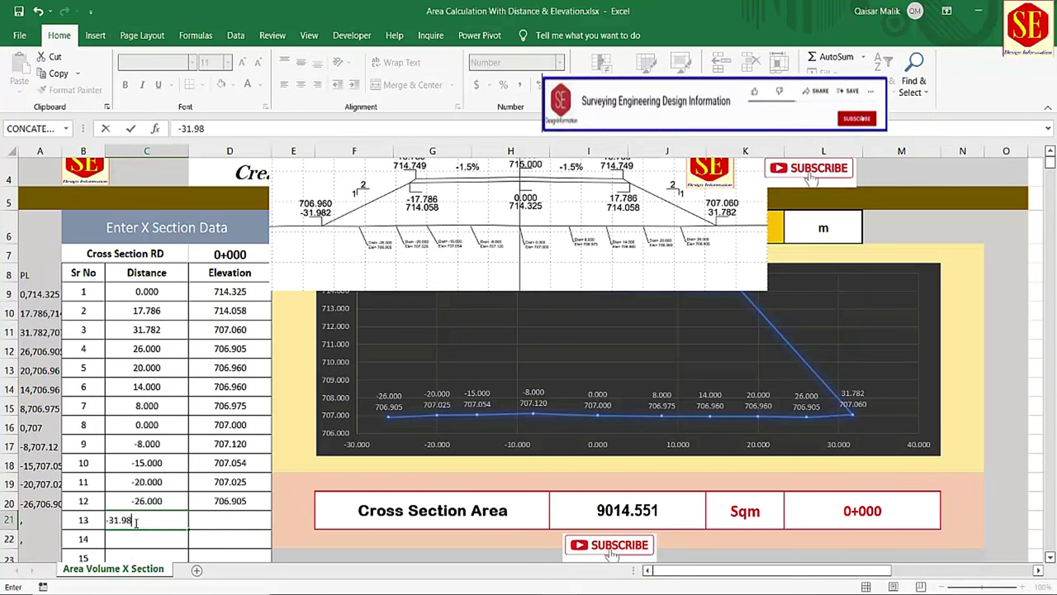
type("2")
key("Tab")
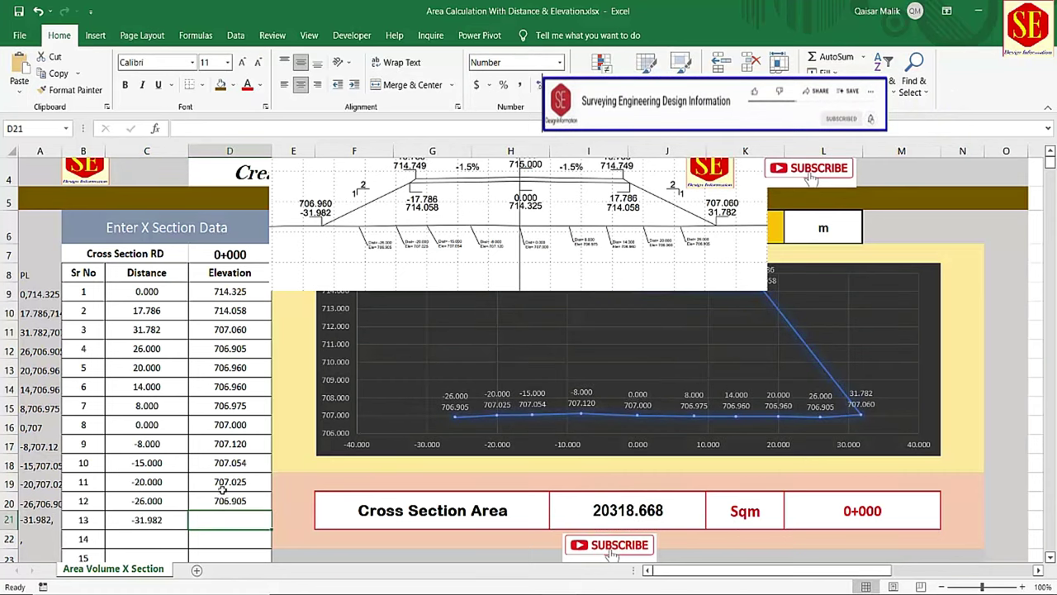
type("706.")
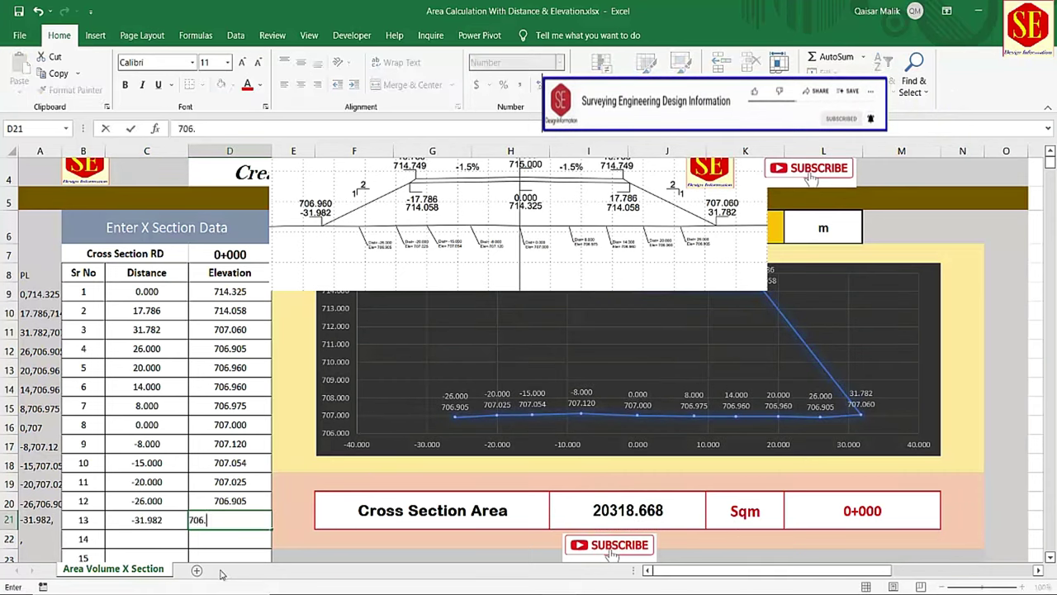
type("96")
key("Return")
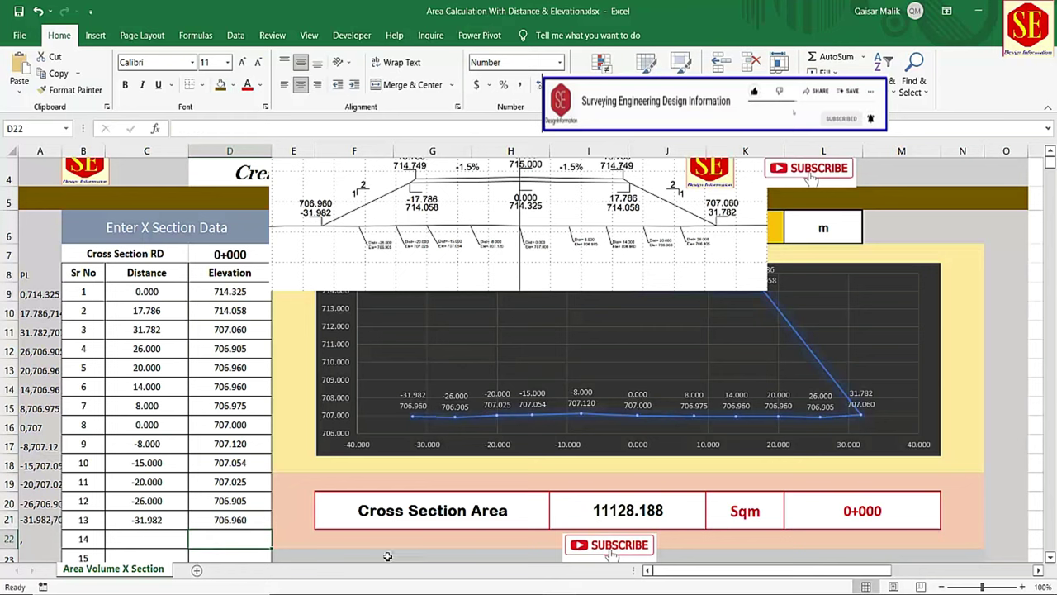
Step: Enter distance -17.786 and elevation 714.058 in row 14 of the X section data table
scroll(412, 417, "down", 2)
scroll(369, 353, "up", 3)
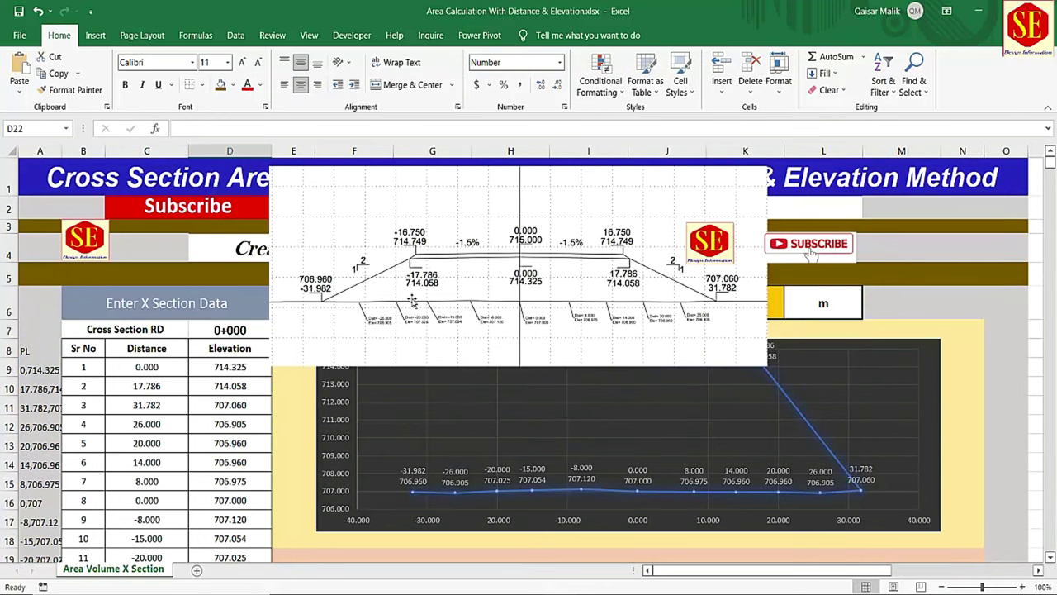
scroll(430, 288, "down", 2)
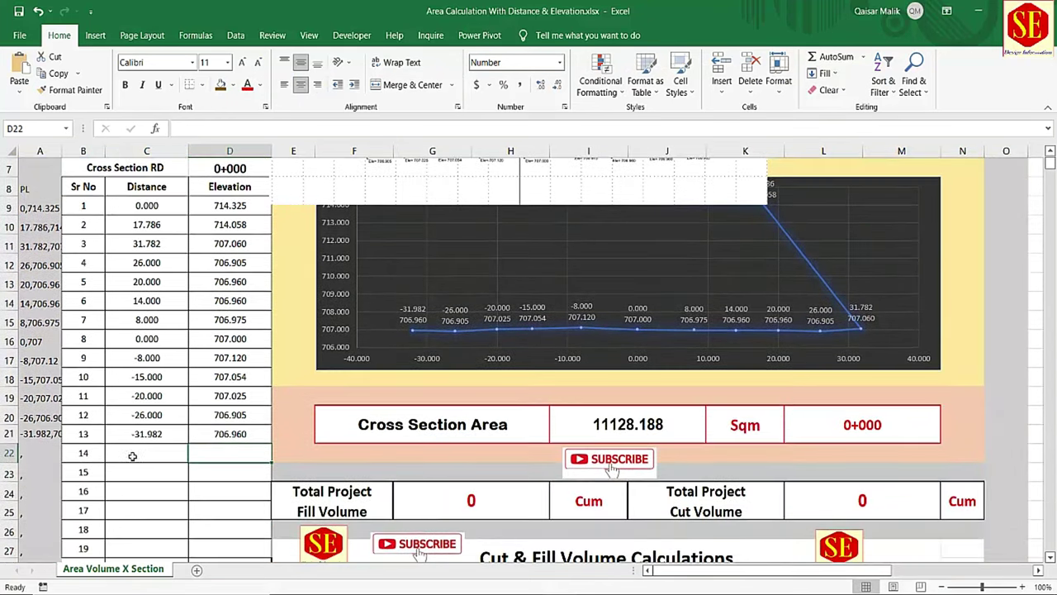
left_click(132, 456)
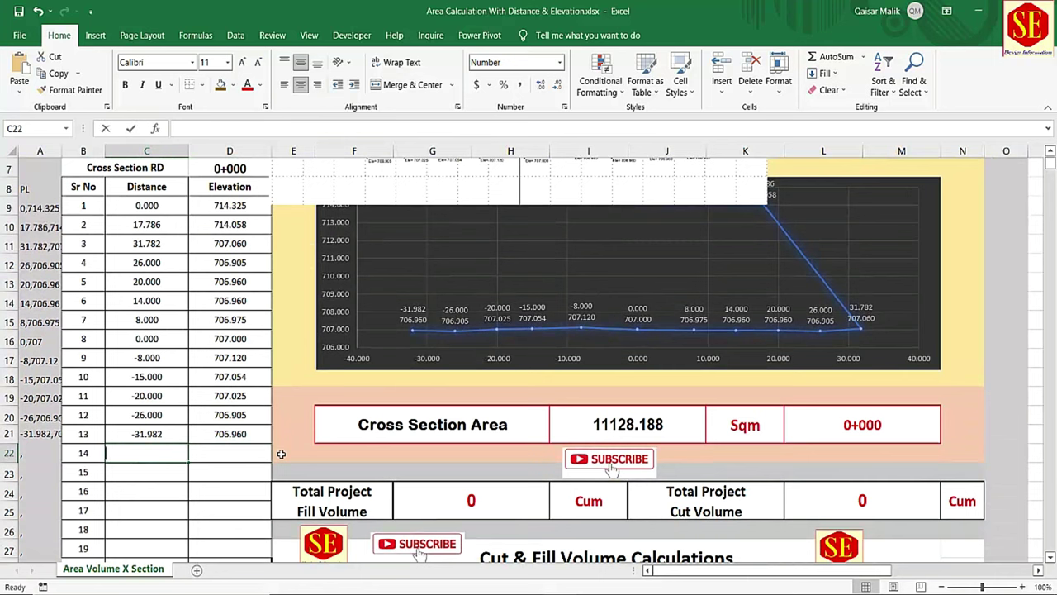
type("-17.786")
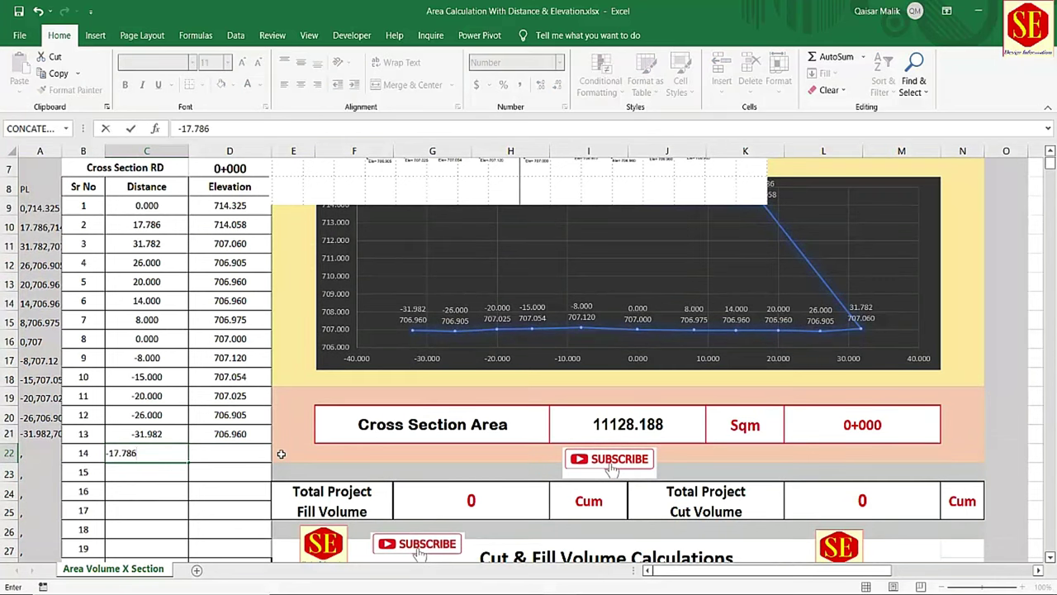
key("Tab")
type("71")
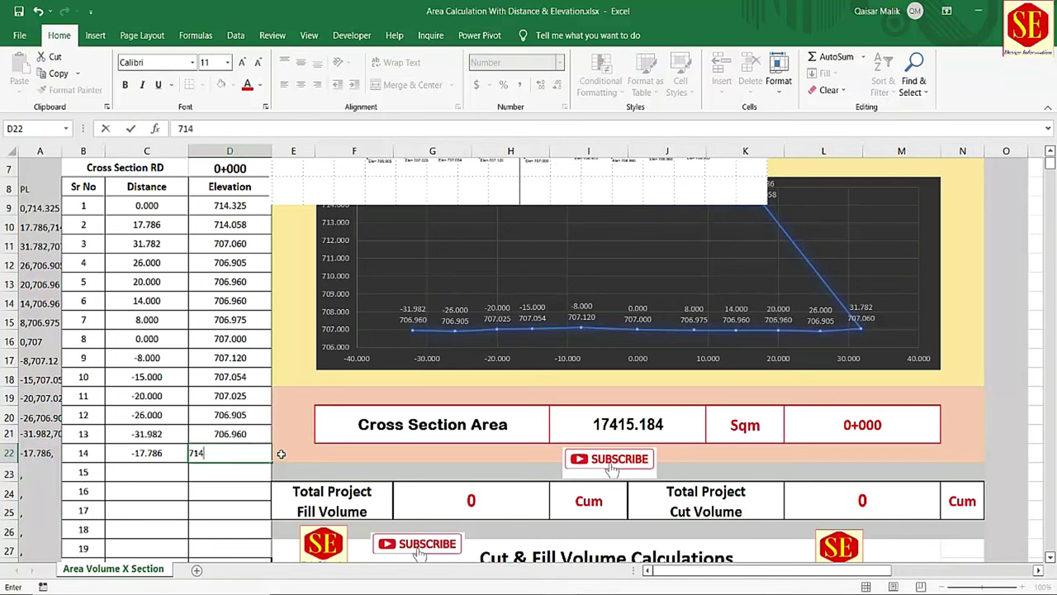
scroll(281, 454, "up", 2)
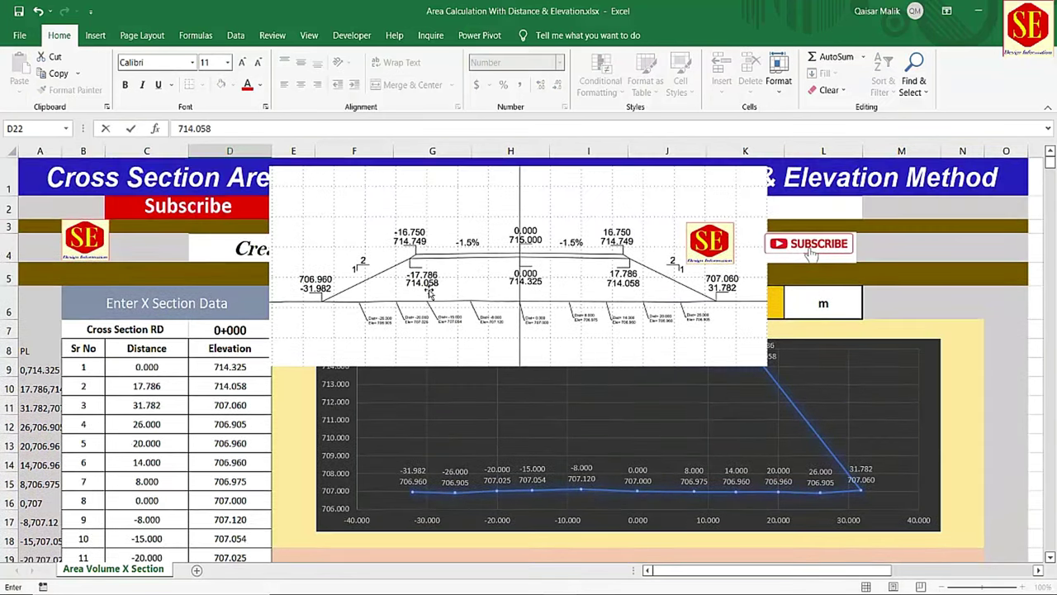
left_click(430, 290)
scroll(432, 288, "down", 2)
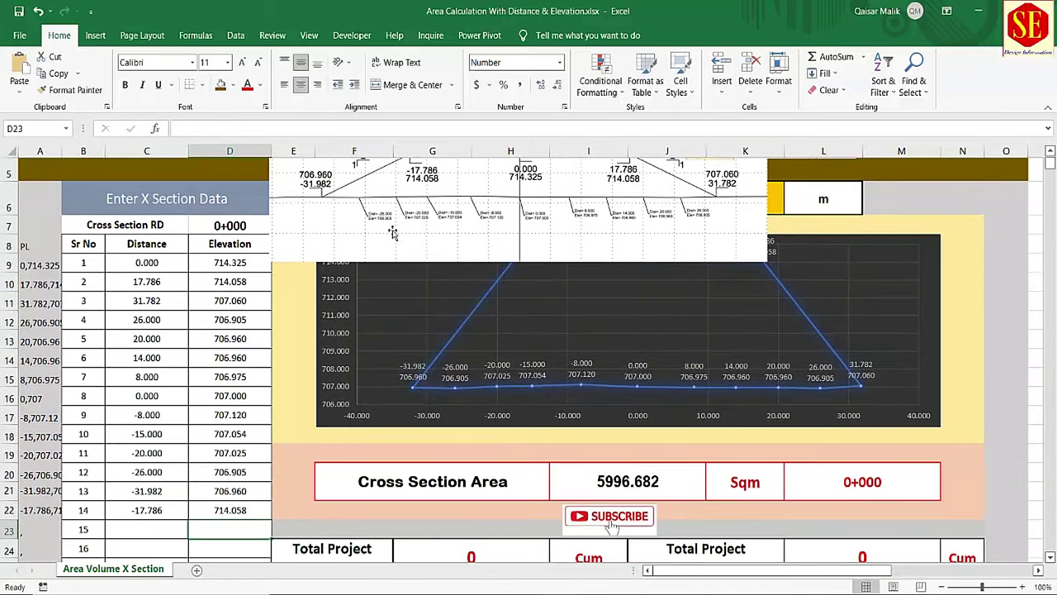
Step: Move the cross-section picture below the chart and enter distance 0 and elevation 714.325 in row 15 of the data table
left_click_drag(387, 224, 471, 536)
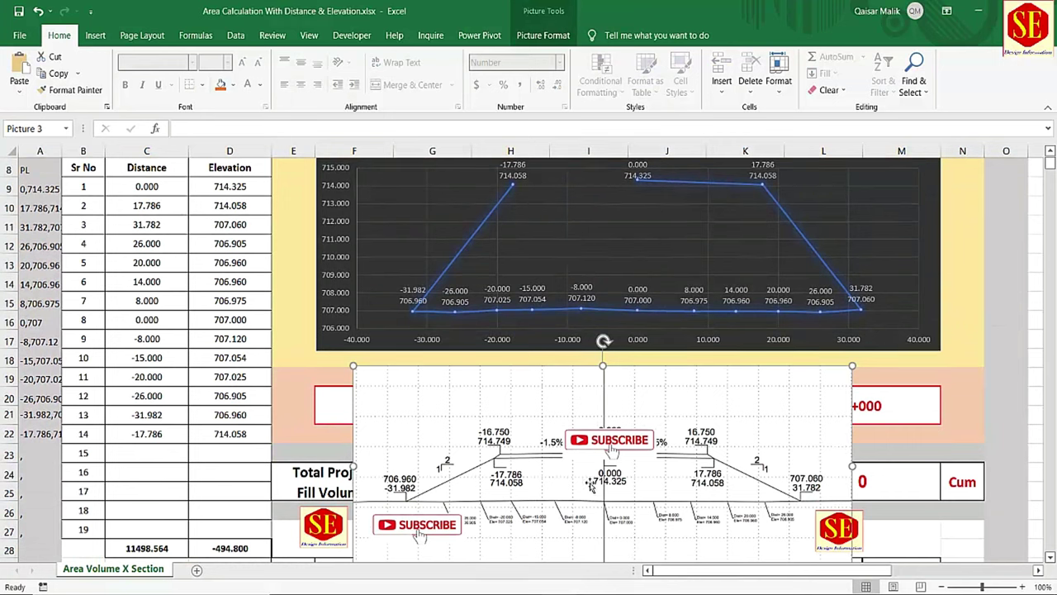
left_click(179, 457)
type("0")
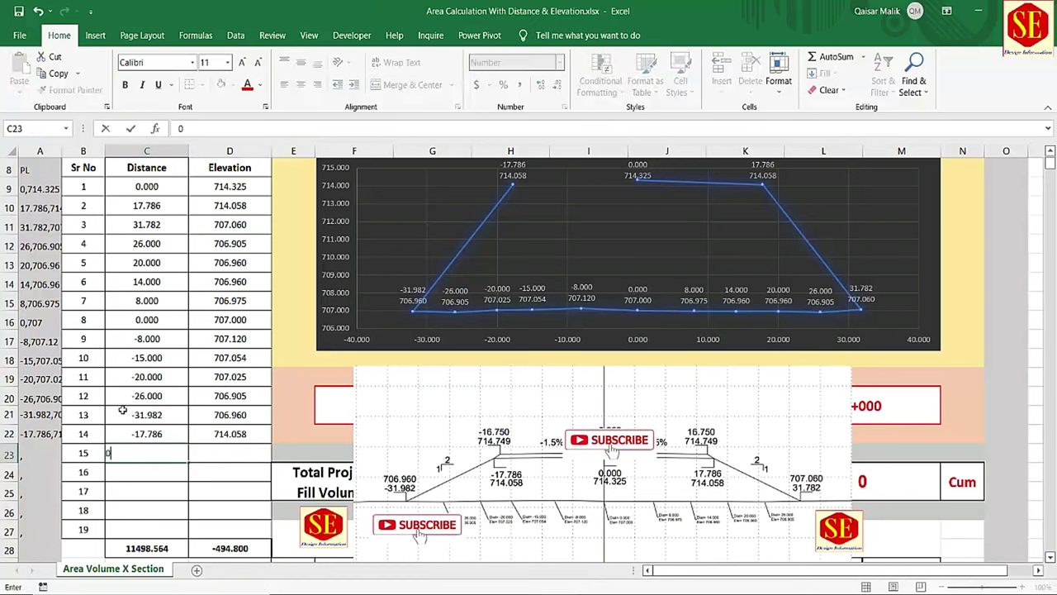
key("Tab")
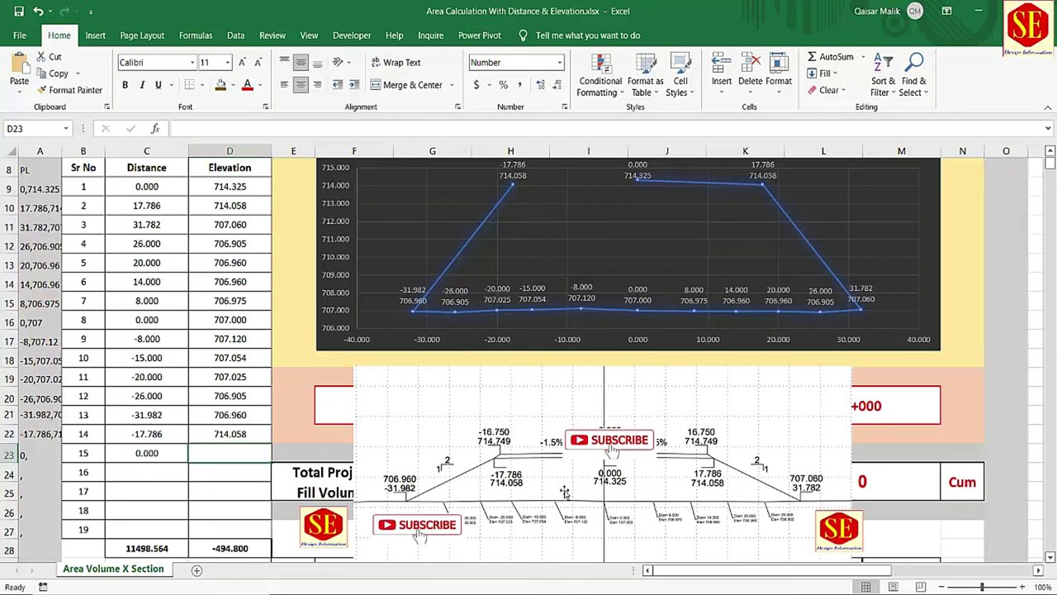
type("714")
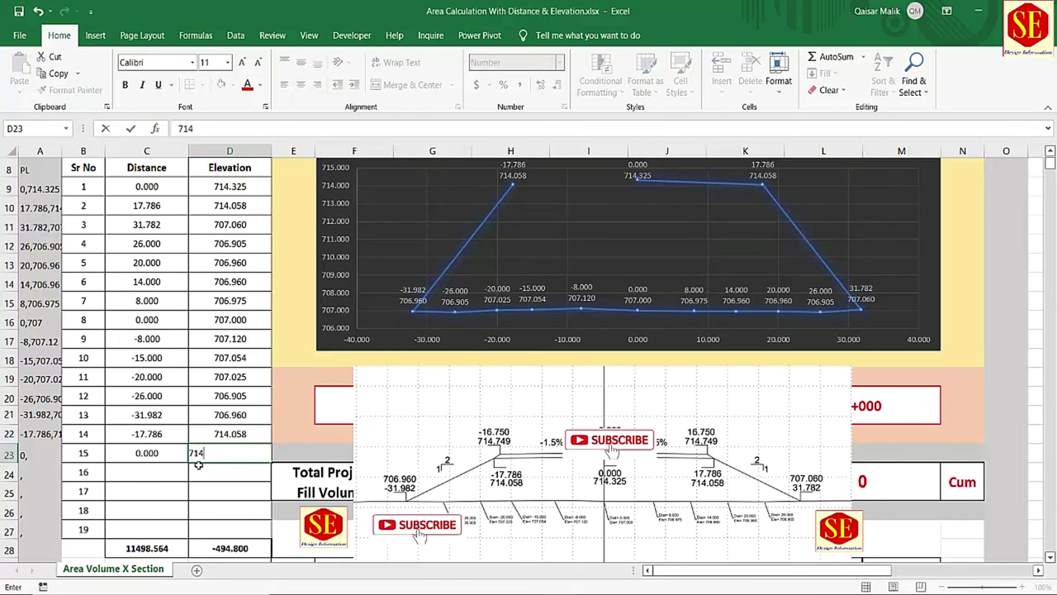
type(".325")
key("Return")
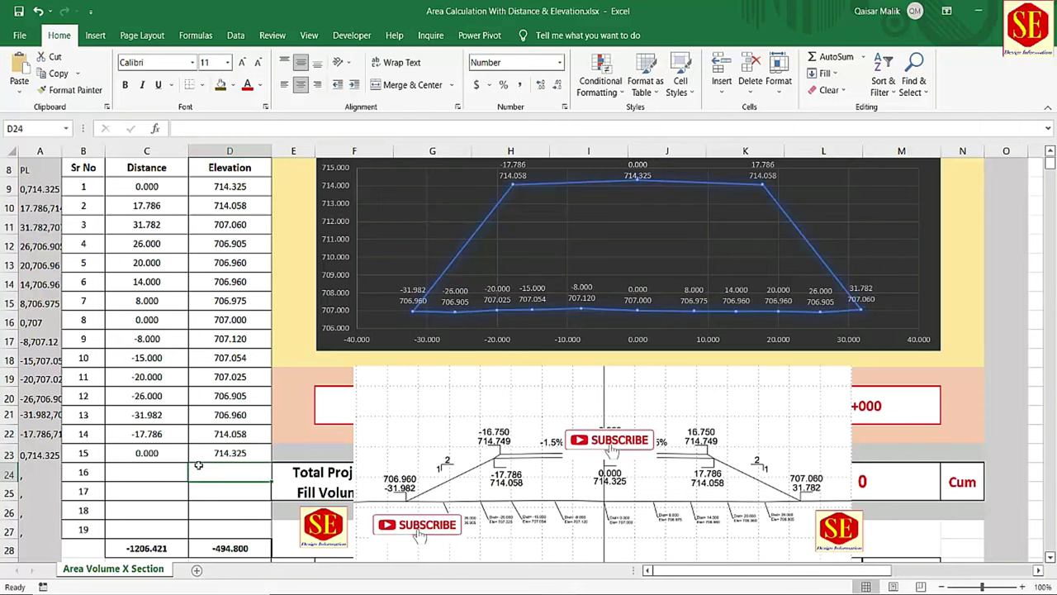
Step: Move the cross-section picture beside the chart, clear of the results, and check the Cross Section Area cell
scroll(698, 213, "up", 1)
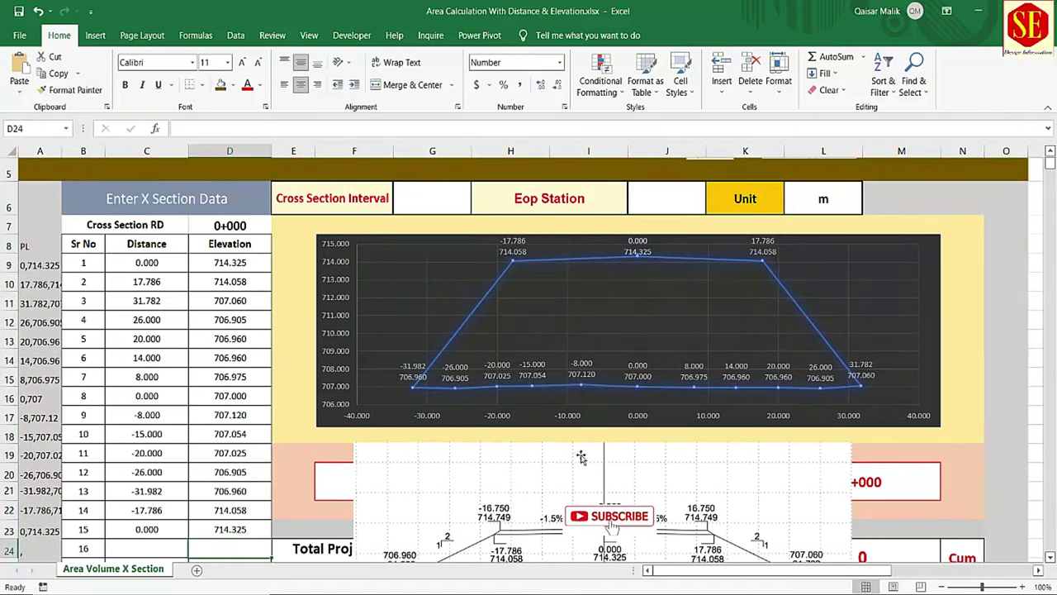
left_click_drag(576, 463, 1015, 365)
scroll(621, 273, "down", 1)
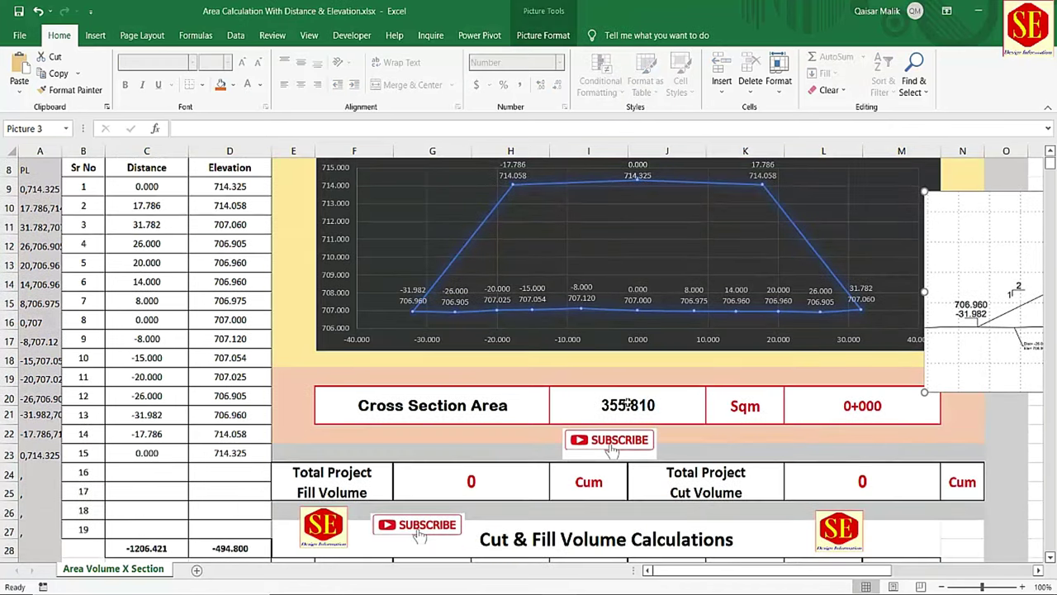
left_click(618, 399)
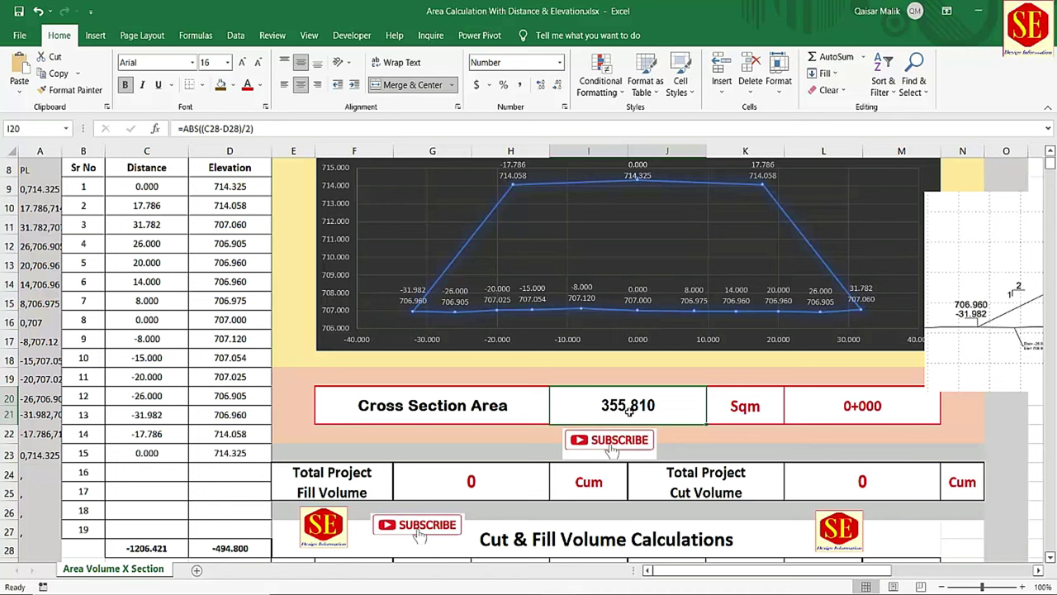
scroll(628, 415, "up", 1)
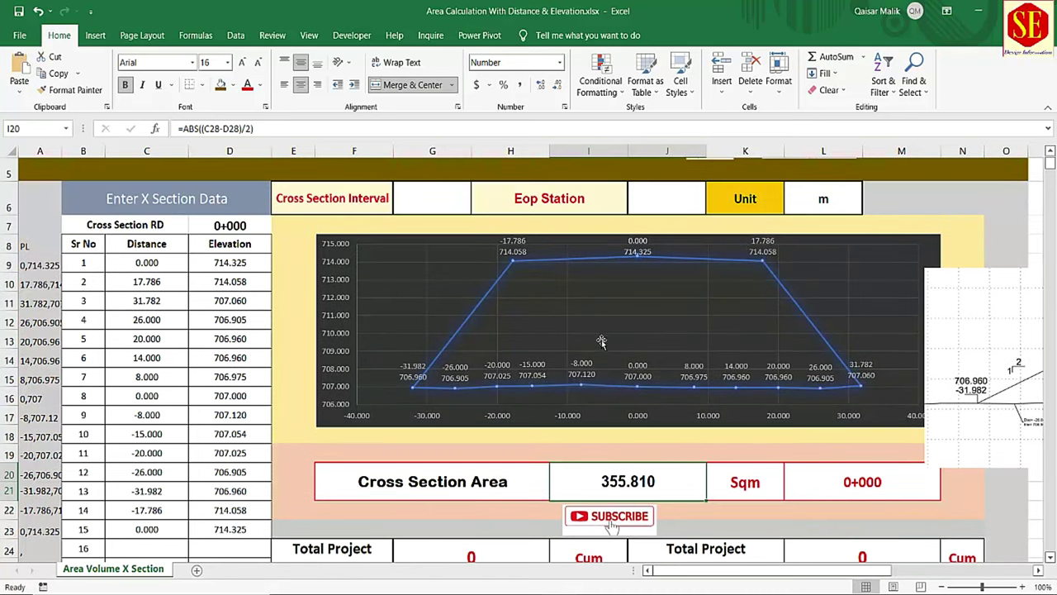
Step: Copy the PL command and its coordinate list from cells A8 to A23
left_click(40, 240)
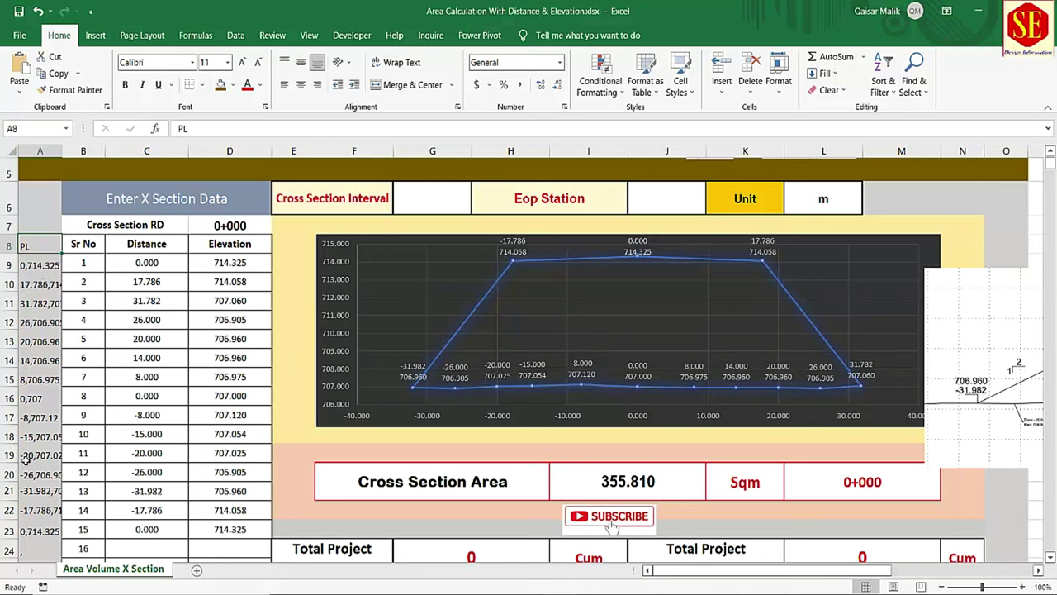
left_click_drag(46, 245, 39, 534)
scroll(119, 376, "down", 1)
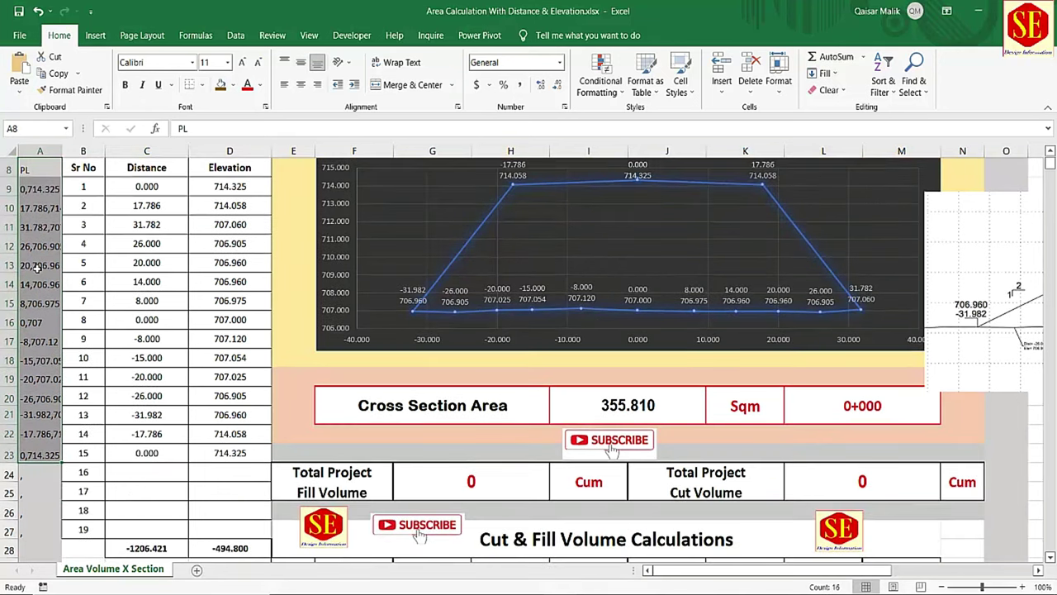
right_click(36, 234)
left_click(66, 261)
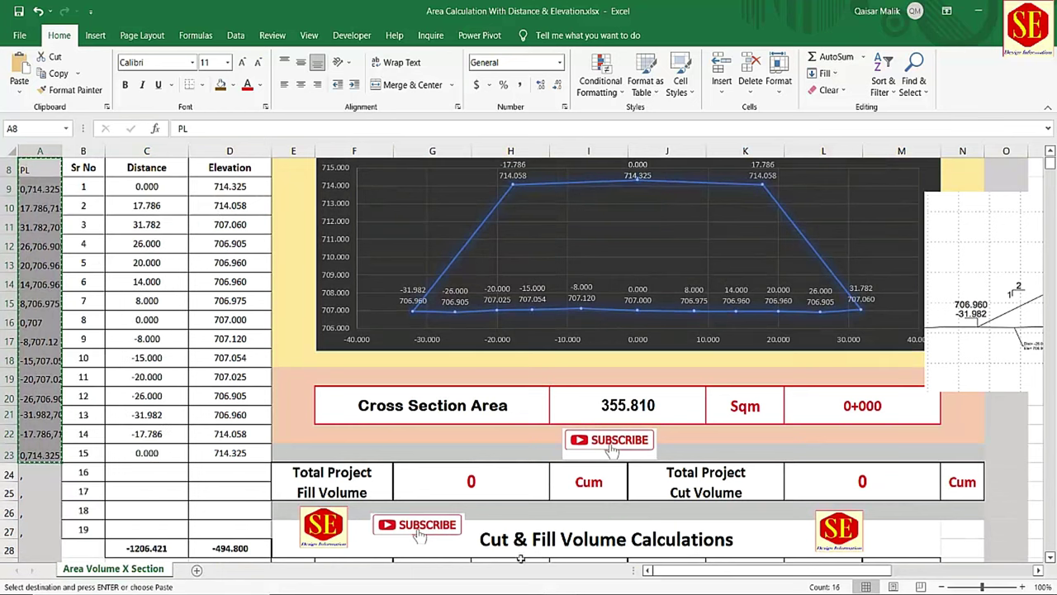
Step: Switch to AutoCAD, create a new drawing and paste the copied PL coordinates as a command to draw the section polyline
key("alt+Tab")
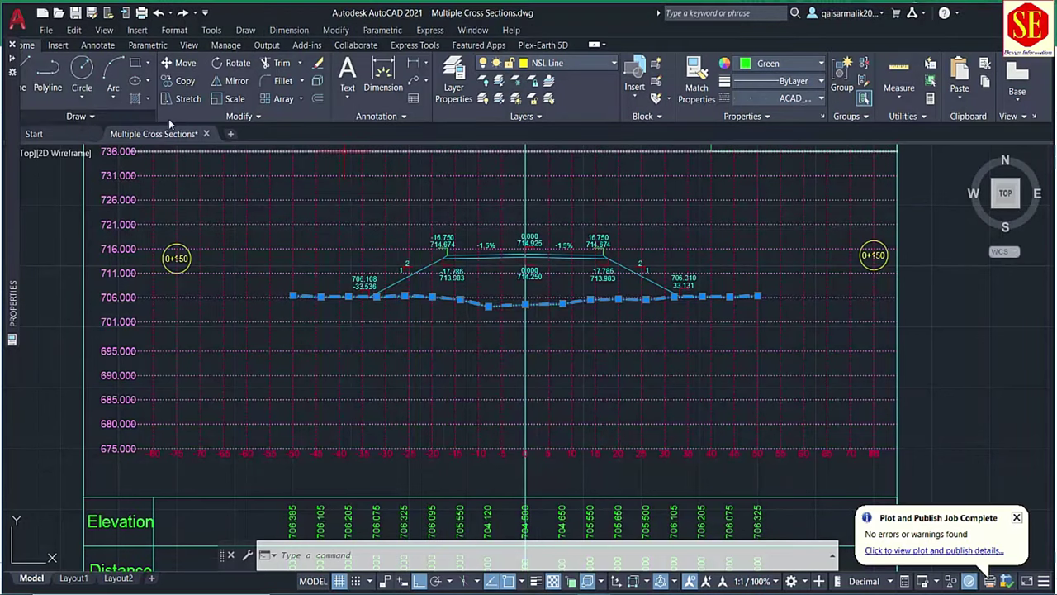
left_click(230, 133)
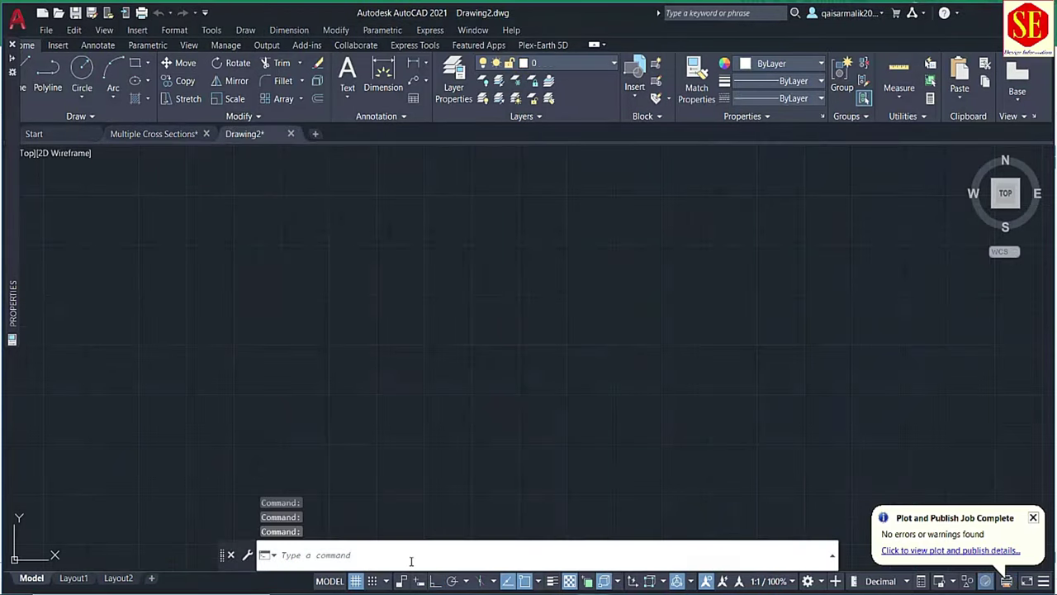
right_click(410, 555)
left_click(444, 490)
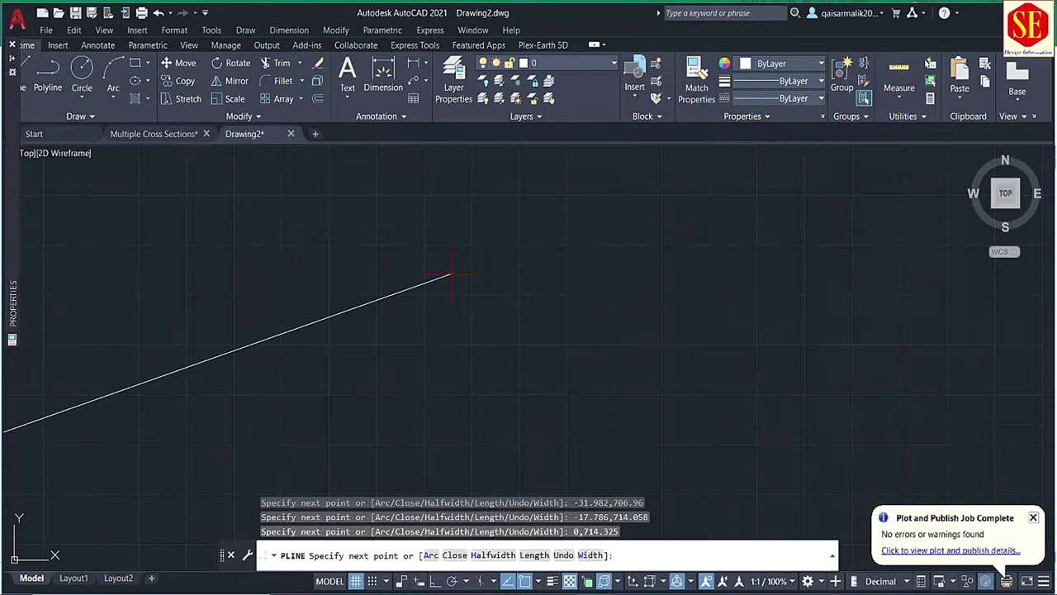
Step: End the polyline command and zoom to the extents of the drawn cross section
scroll(454, 273, "down", 5)
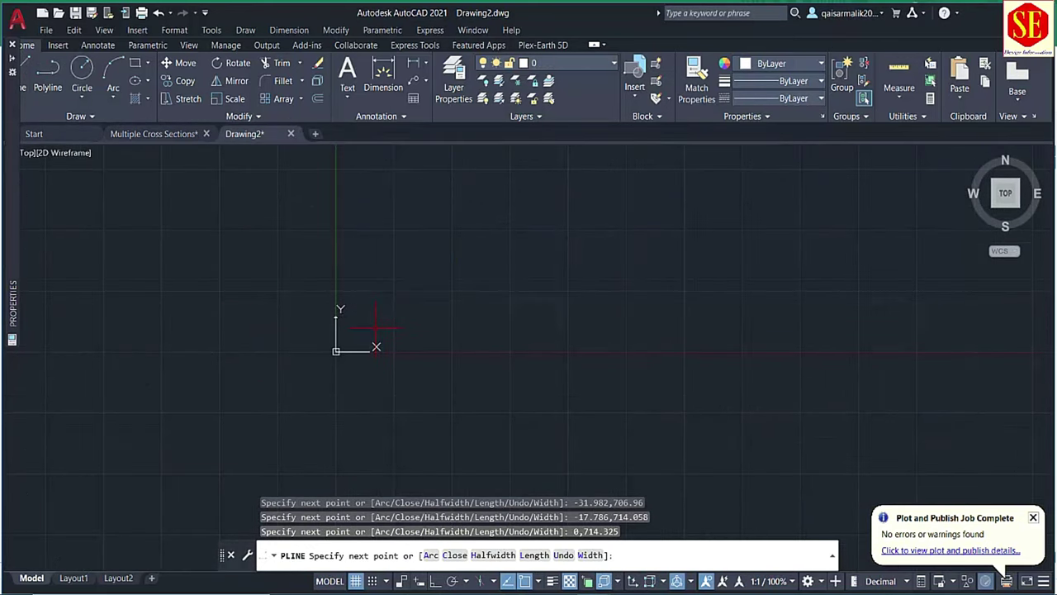
key("Escape")
type("z")
key("Return")
type("e")
key("Return")
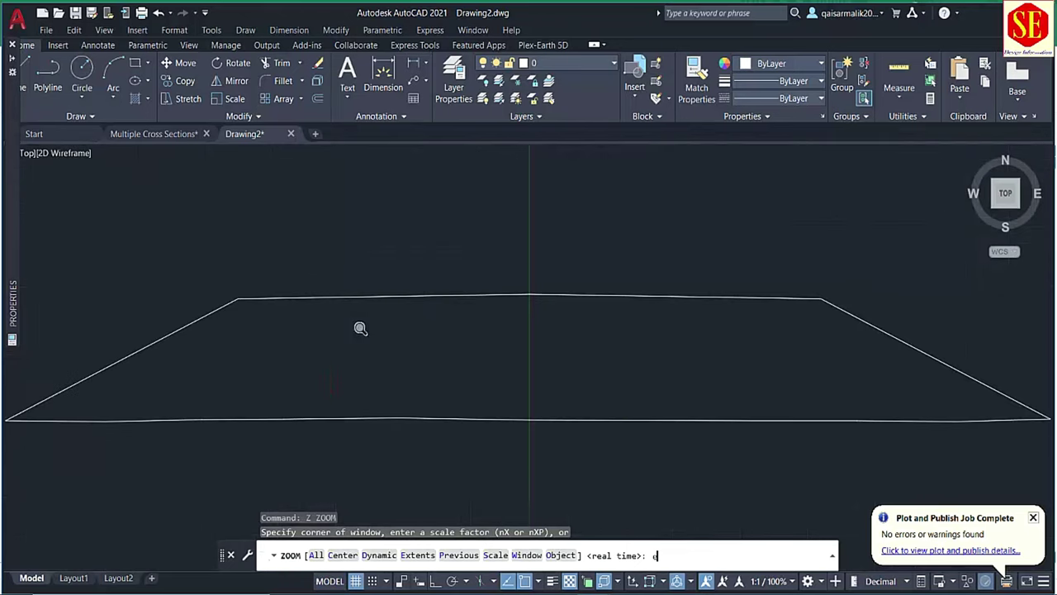
key("Return")
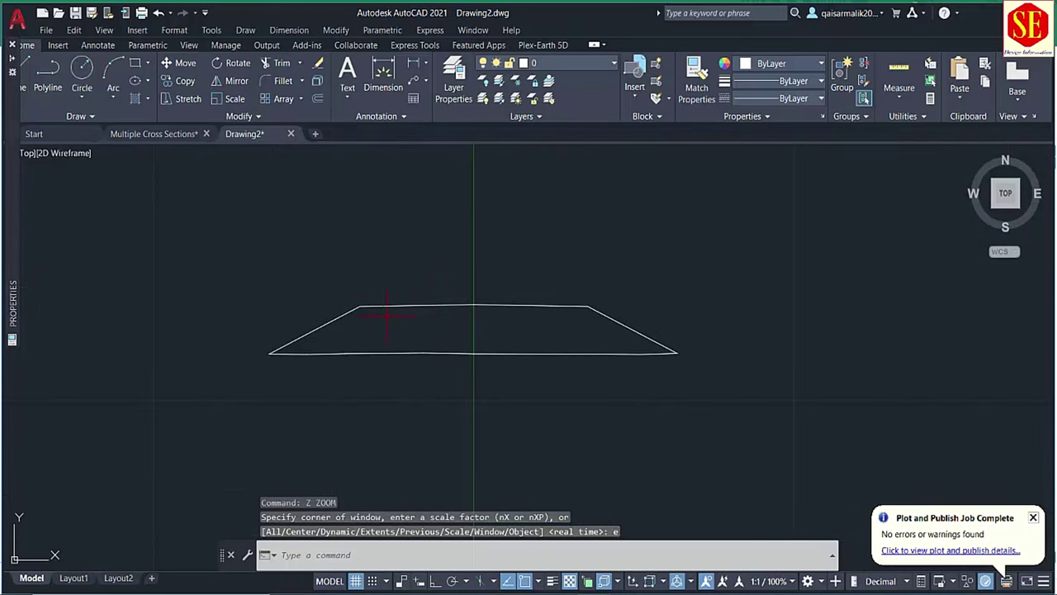
Step: Measure the area of the drawn cross-section polyline in AutoCAD using the AREA command's Object option
key("alt+Tab")
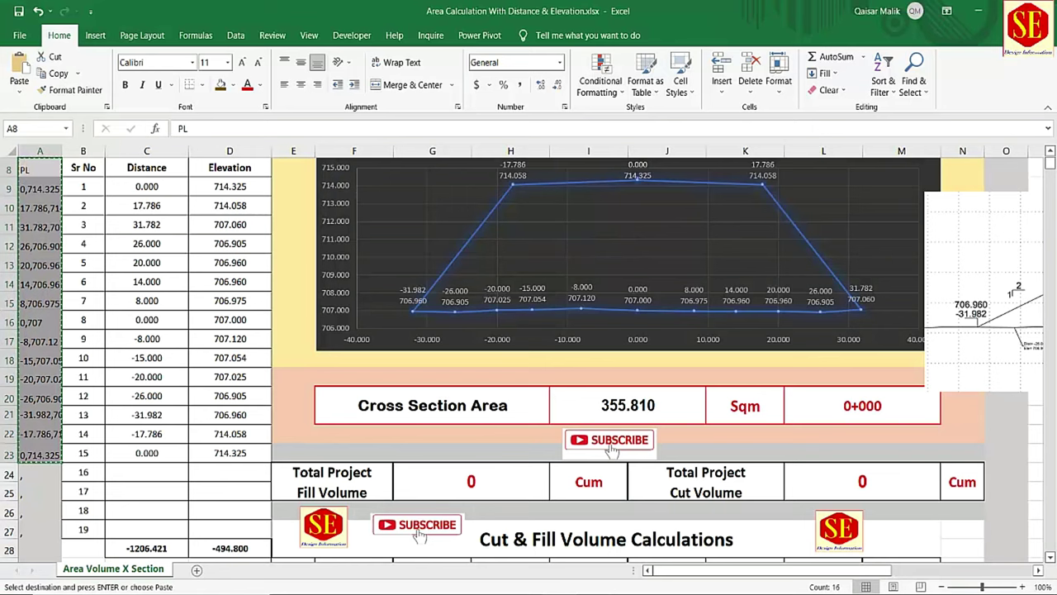
left_click(673, 545)
left_click_drag(453, 342, 416, 318)
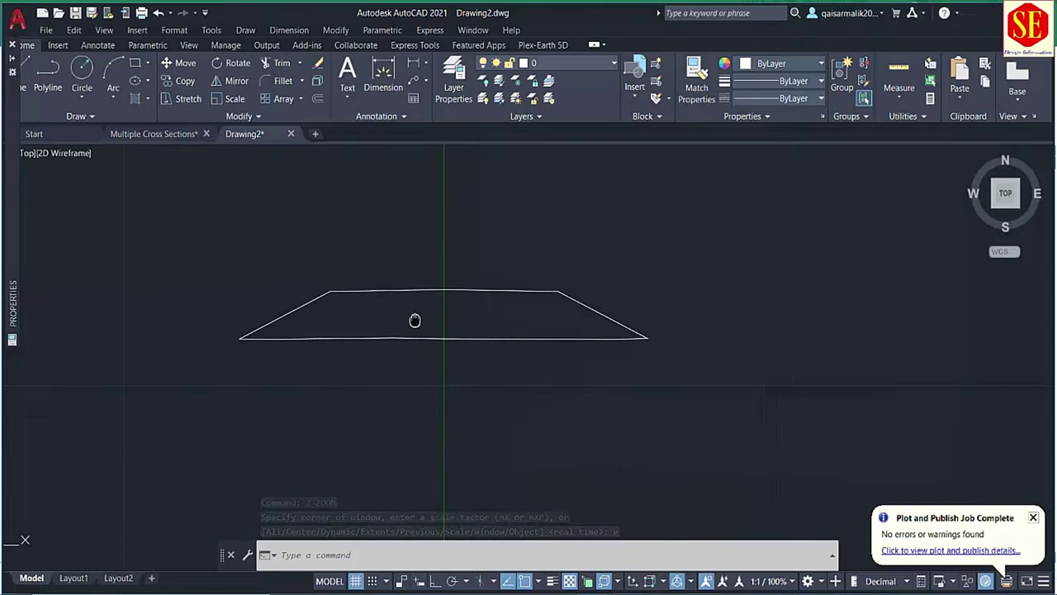
type("aa")
key("Return")
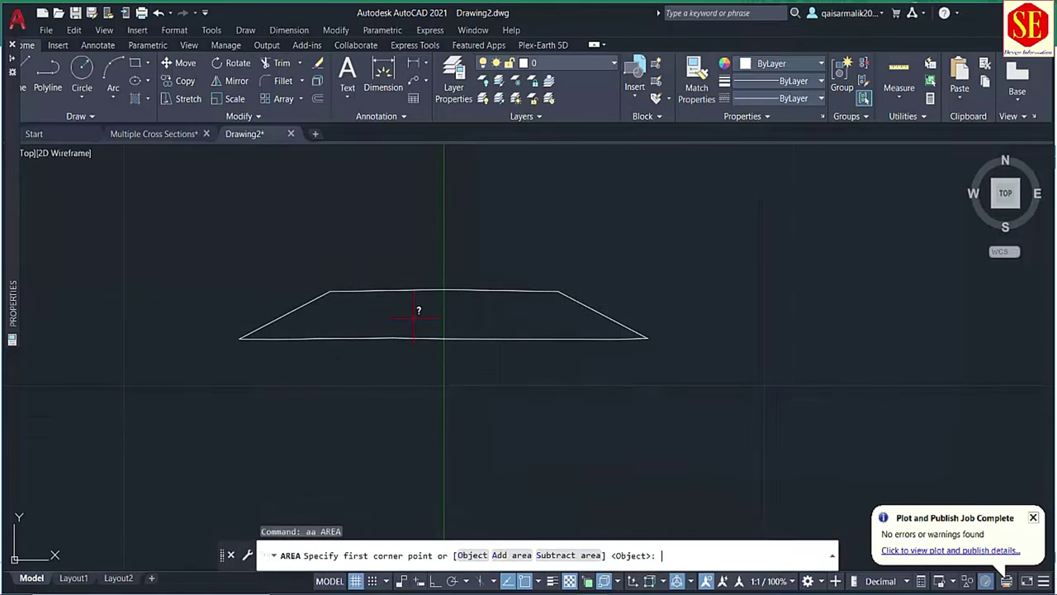
key("Return")
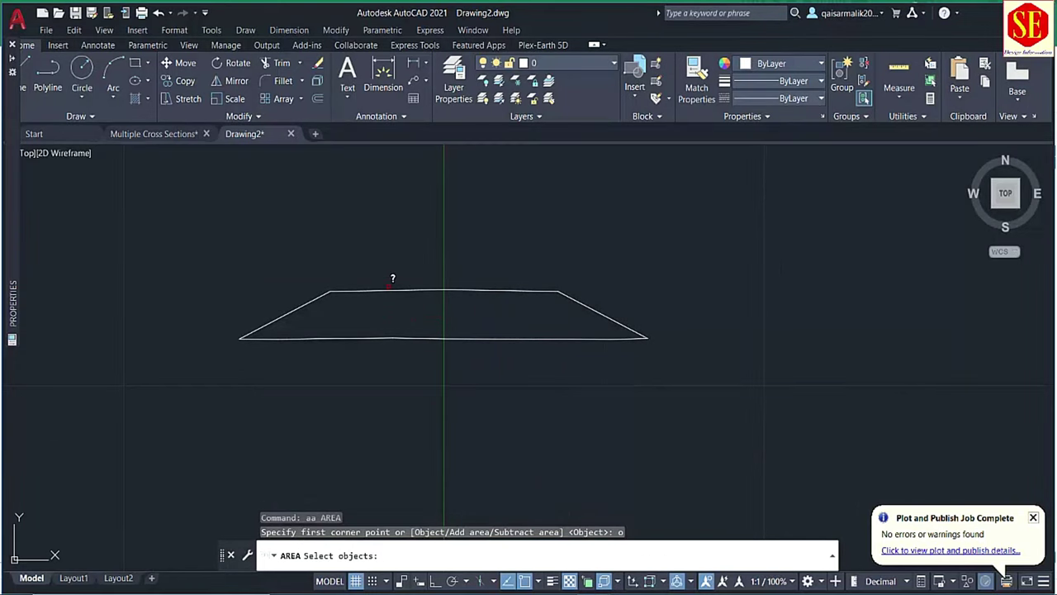
left_click(383, 290)
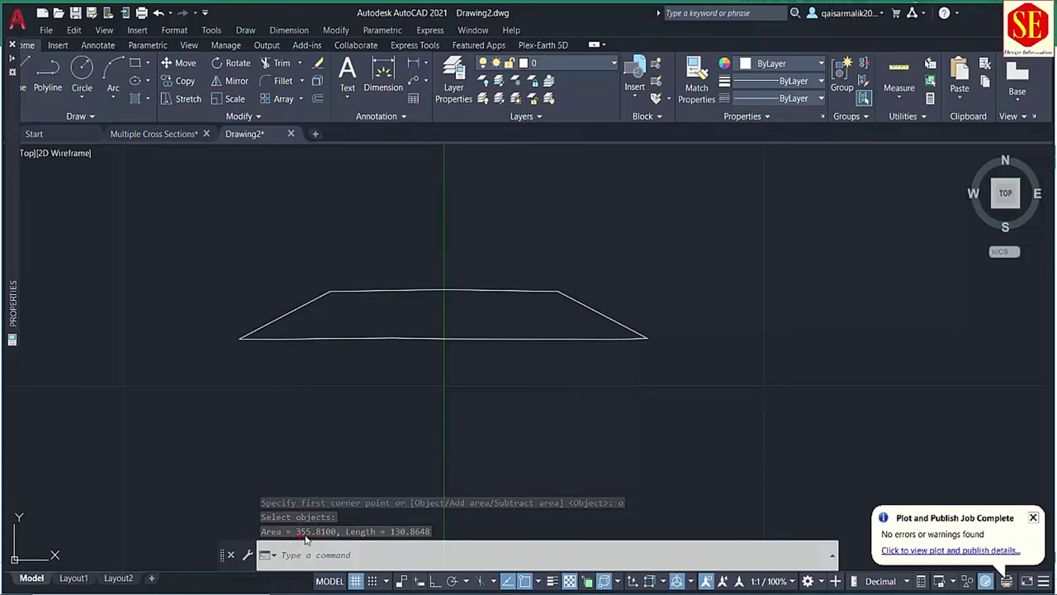
Step: Switch to Excel and compare the Cross Section Area cell with the area measured on the polyline
key("alt+Tab")
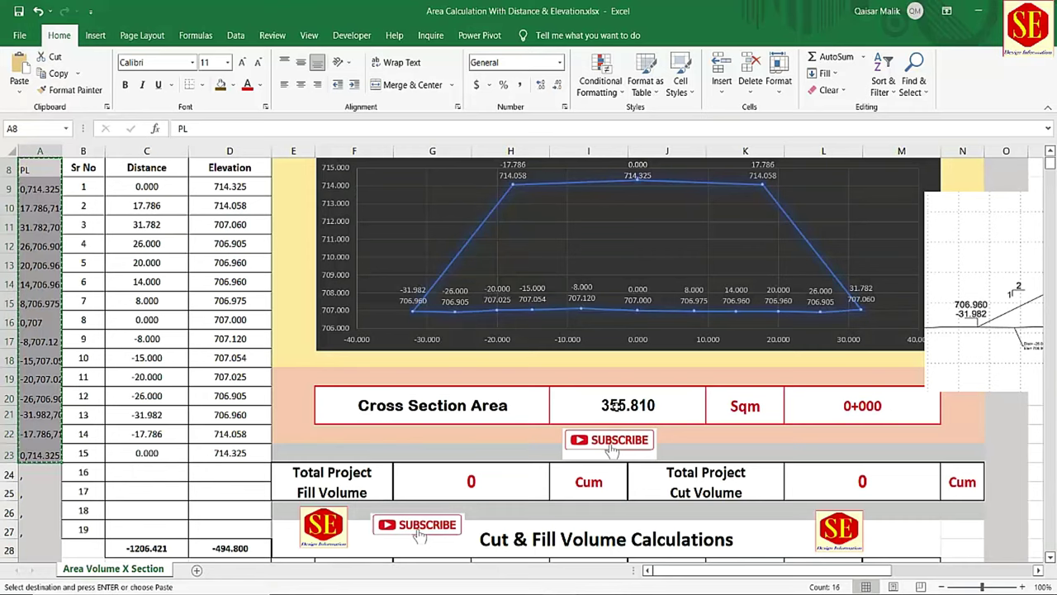
left_click(625, 408)
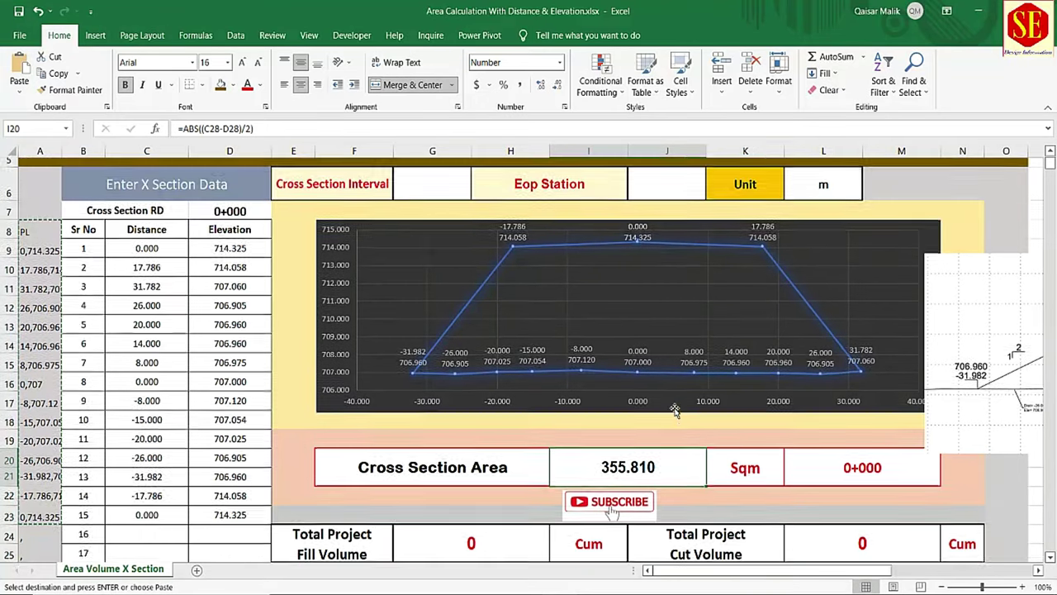
scroll(628, 388, "up", 1)
scroll(597, 322, "down", 1)
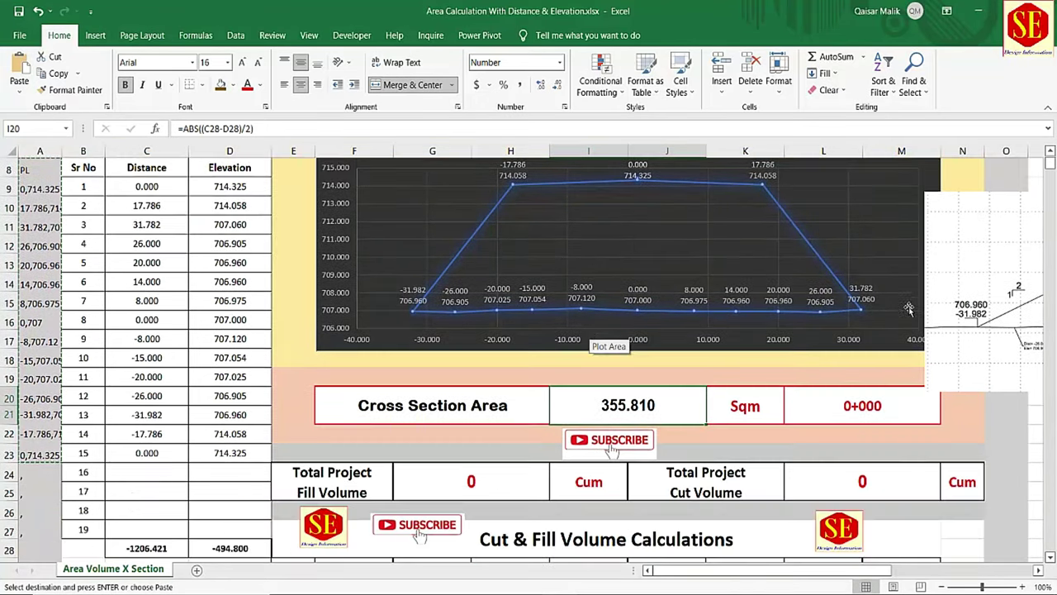
Step: Move the cross-section picture clear of the chart and enter station 0 in the first row of the Cut & Fill table
left_click_drag(938, 255, 1004, 240)
scroll(469, 399, "down", 2)
scroll(469, 400, "down", 1)
left_click(505, 437)
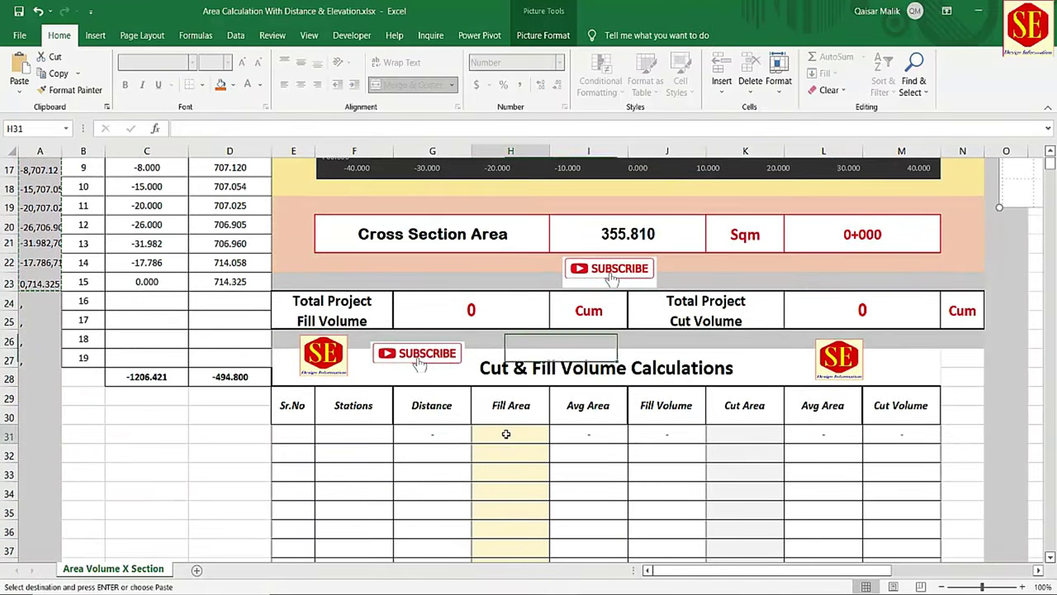
left_click(349, 433)
type("0")
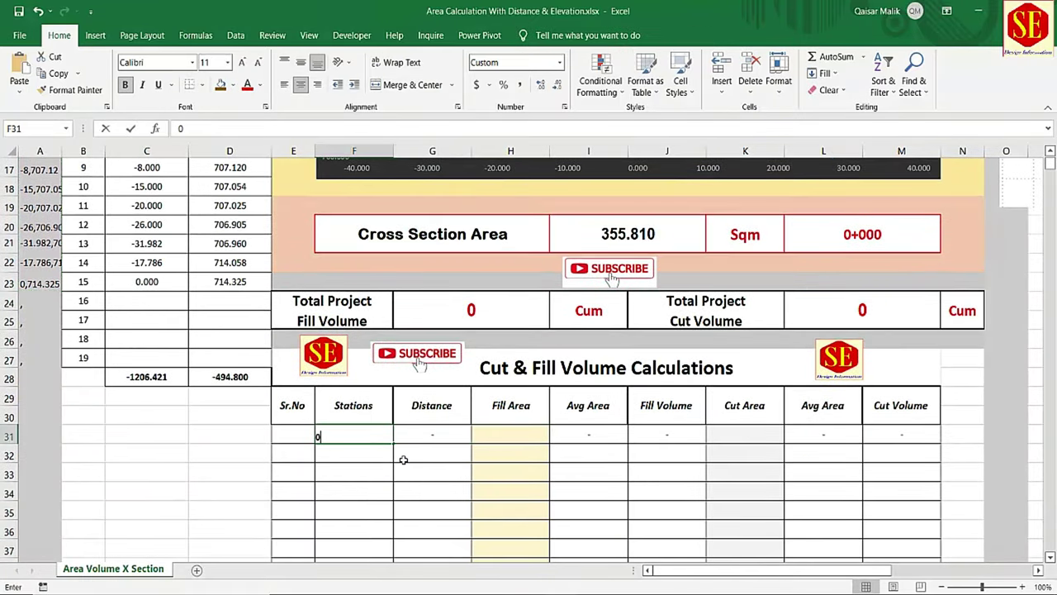
key("Return")
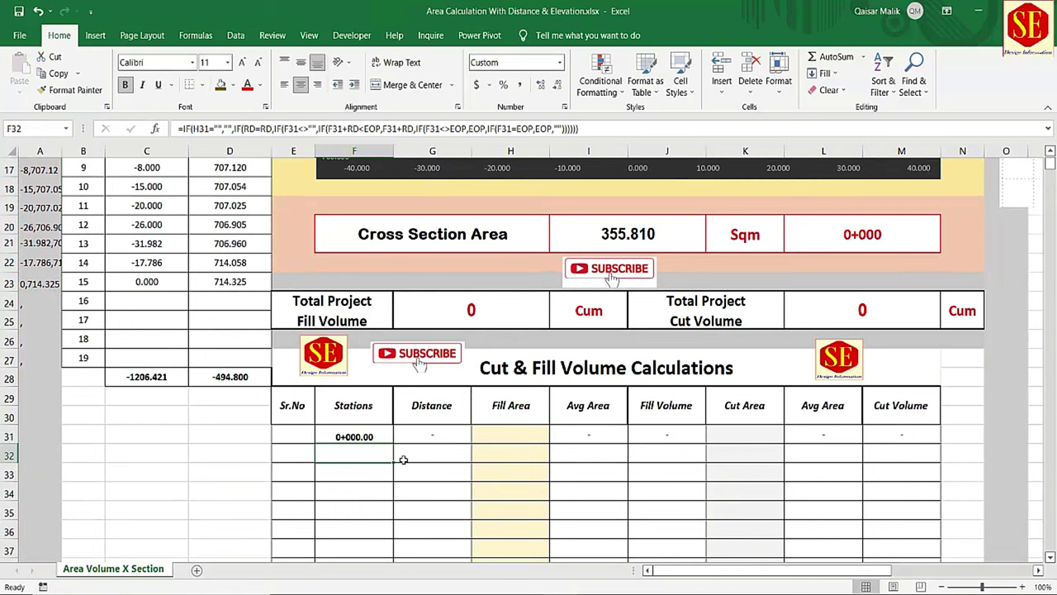
left_click(353, 435)
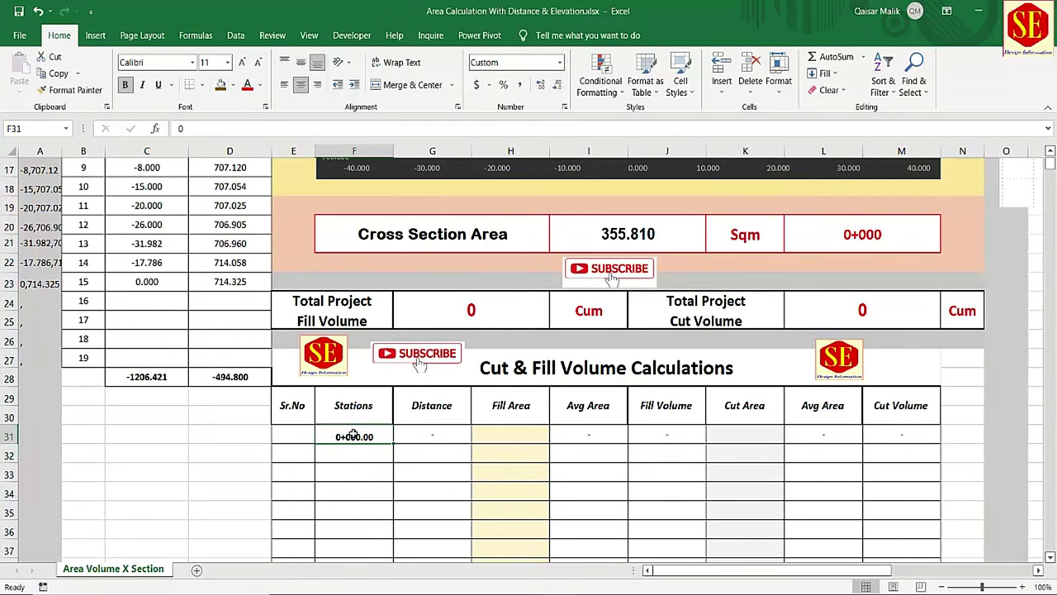
Step: Enter 355.81 as the Fill Area for station 0+000 in cell H31
left_click(525, 433)
scroll(526, 434, "down", 1)
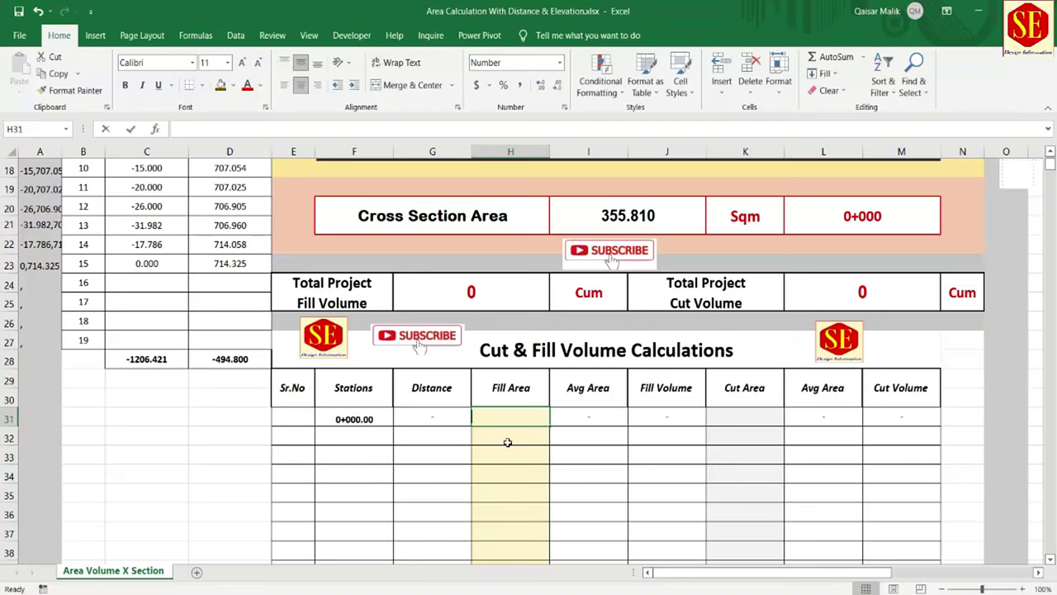
type("33")
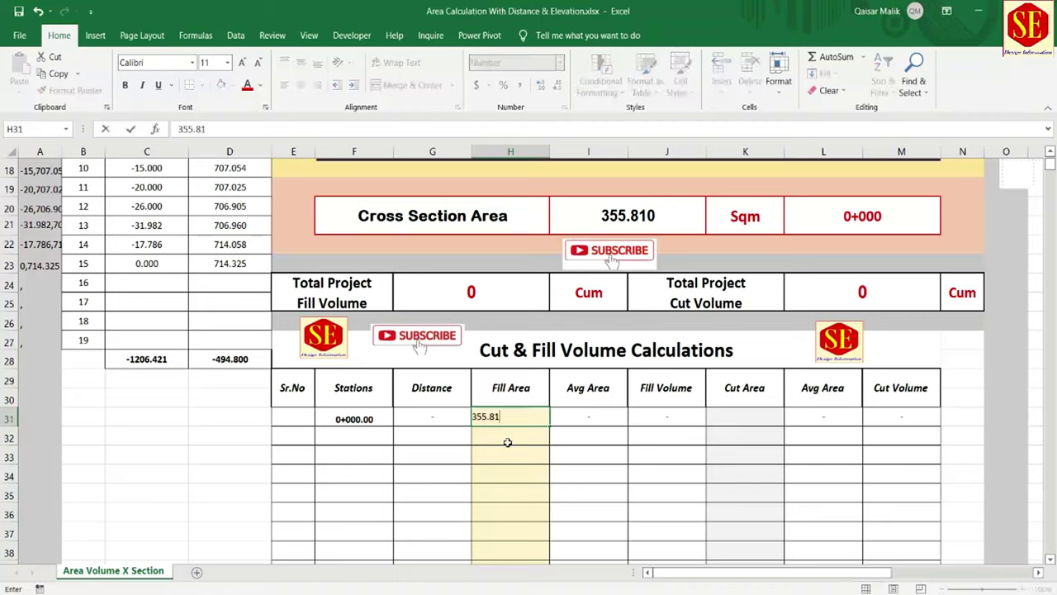
type("5.81")
key("Return")
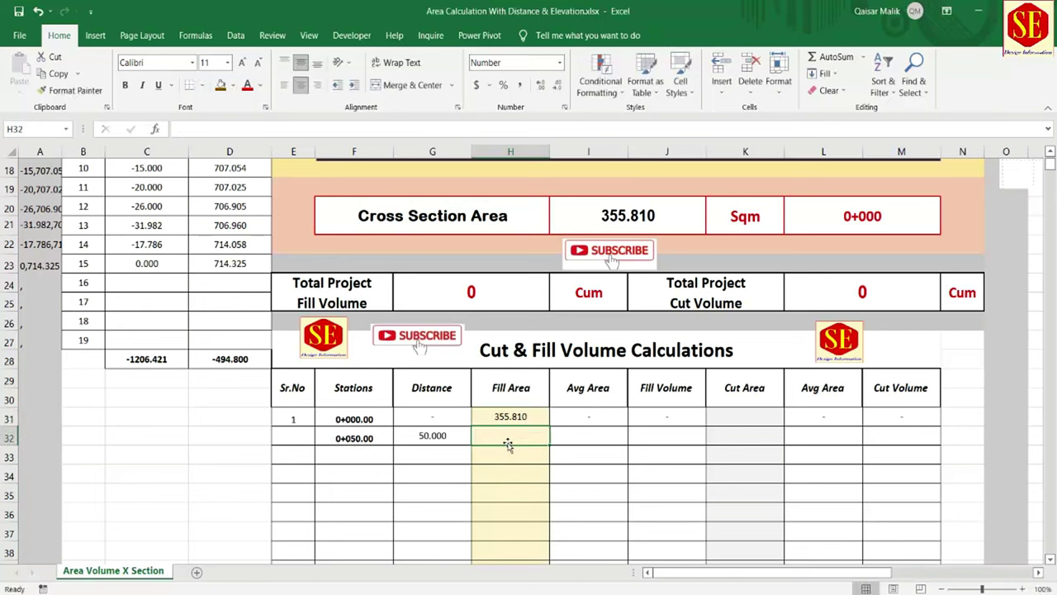
Step: Examine the second station's formula and the Cross Section Interval and Eop Station cells that it depends on
left_click(346, 438)
scroll(437, 198, "up", 4)
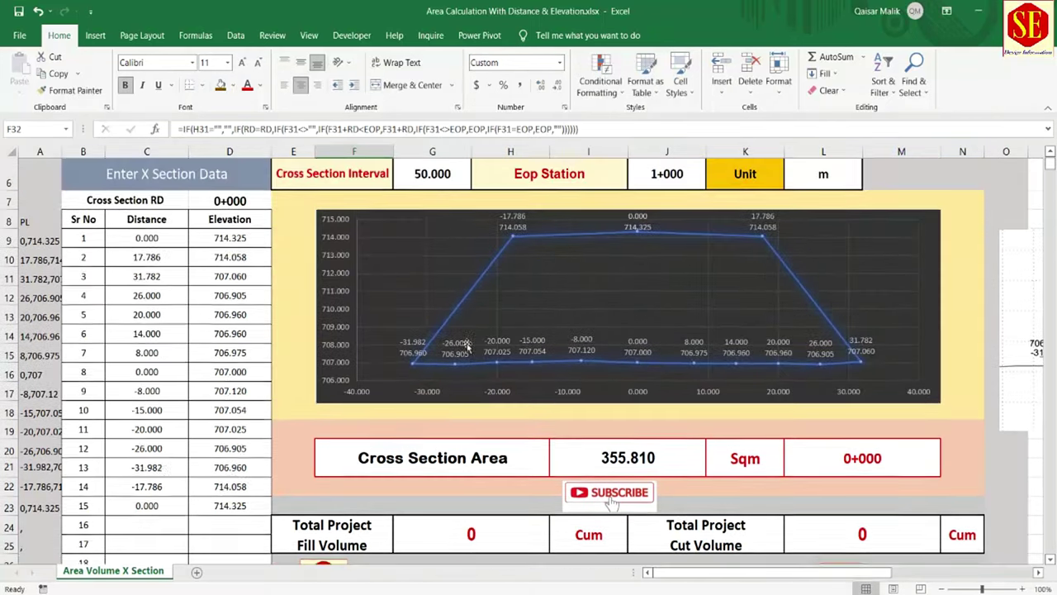
left_click(436, 178)
scroll(425, 176, "up", 1)
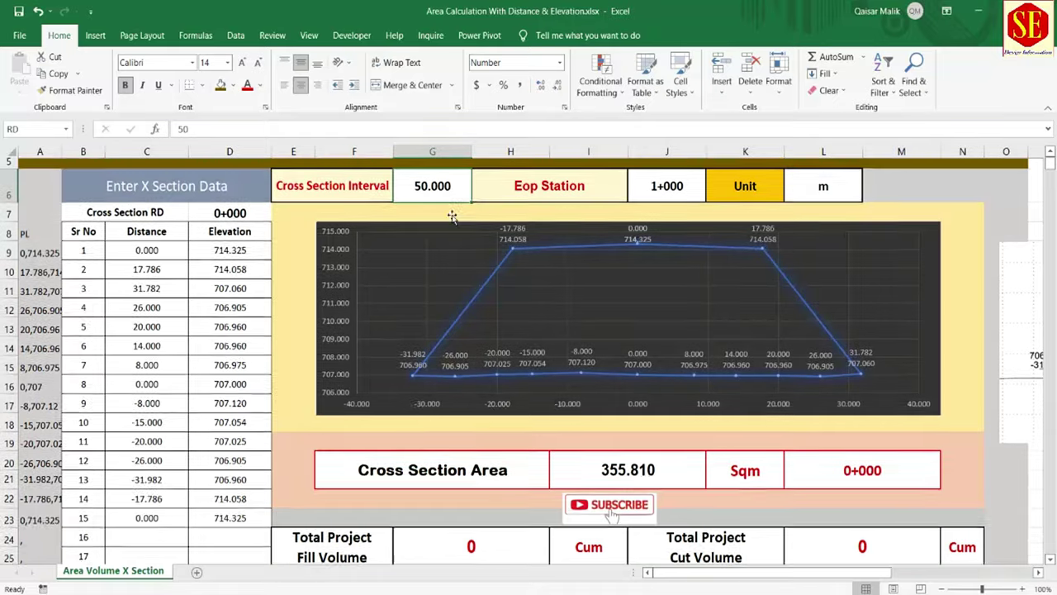
left_click(677, 242)
left_click(446, 245)
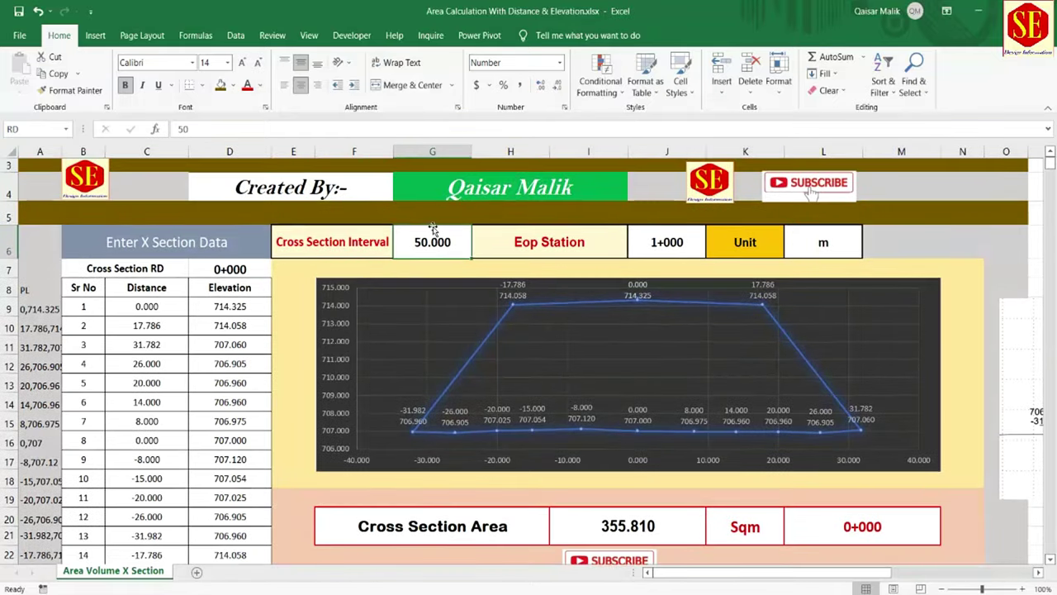
left_click(649, 248)
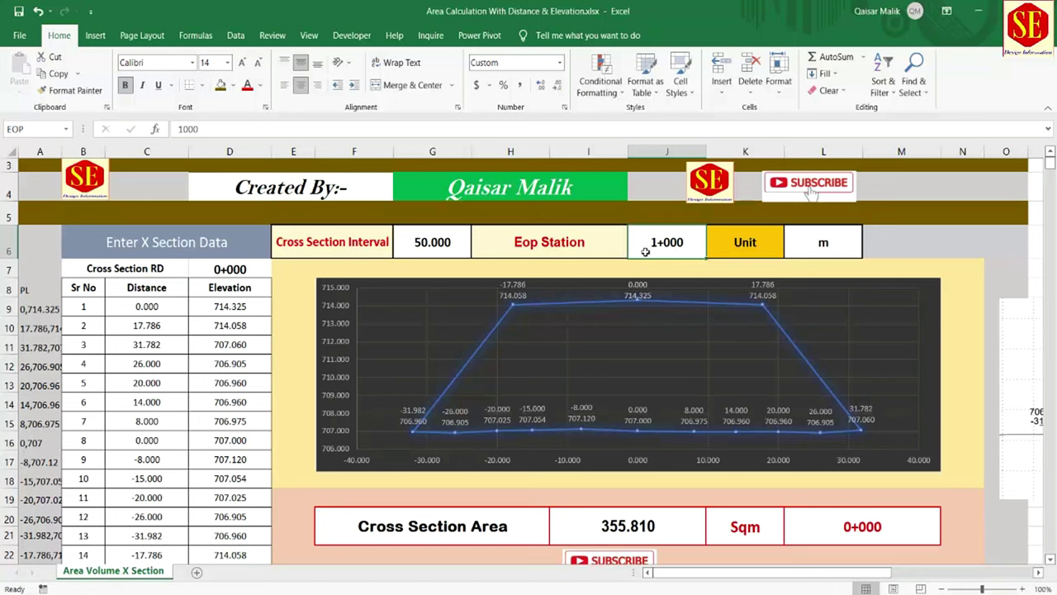
scroll(645, 251, "down", 5)
scroll(517, 481, "up", 5)
Step: Clear the distances and elevations of points 1 to 15 in the X Section data table
left_click_drag(143, 306, 225, 477)
key("Delete")
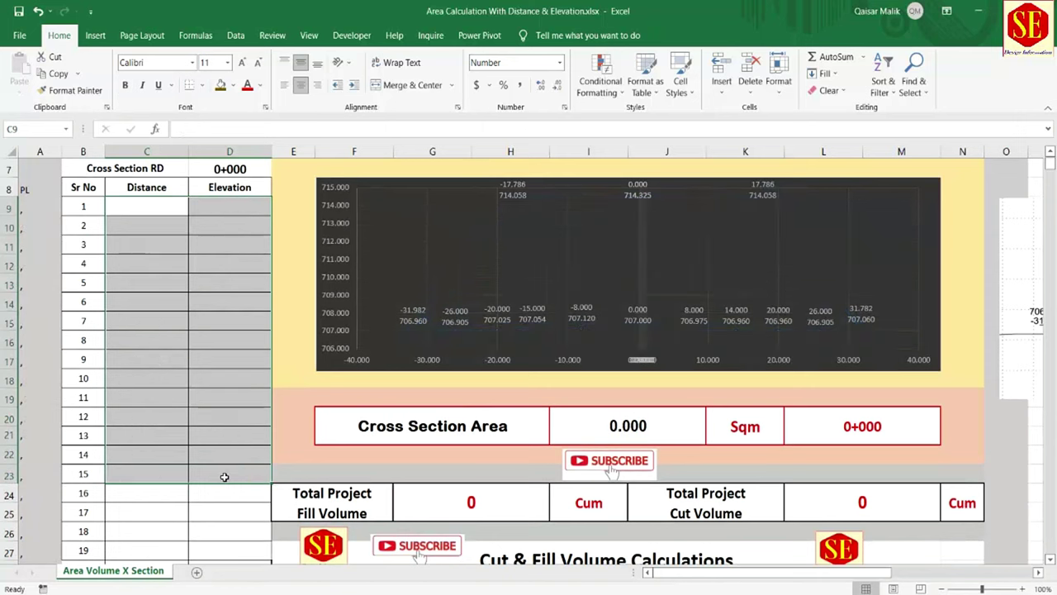
scroll(835, 405, "down", 1)
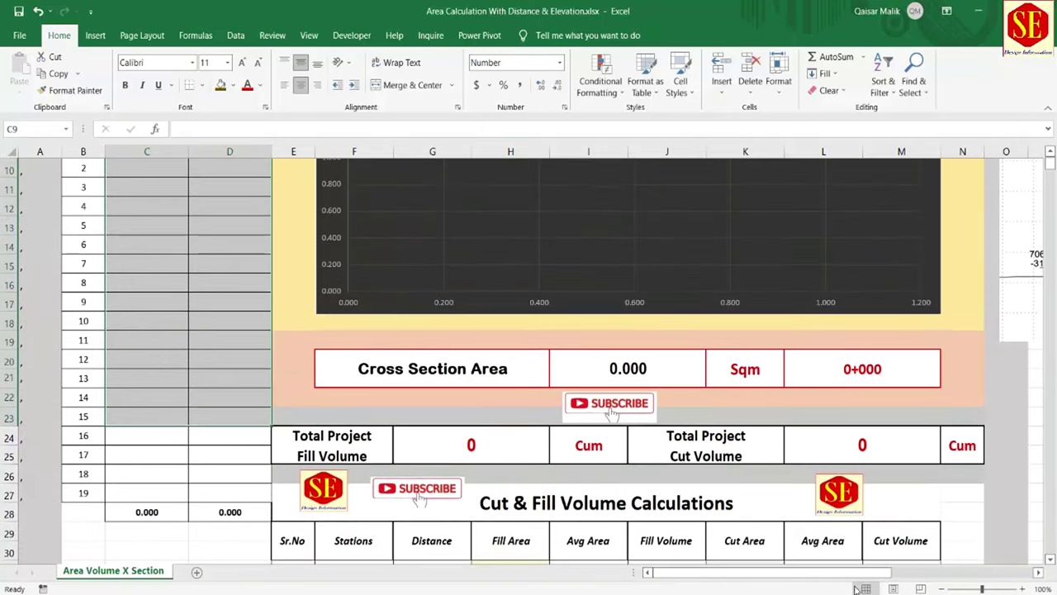
Step: Bring the next cross-section picture, with centre elevation 714.300, from beyond the sheet's tables to the area over the chart
left_click_drag(867, 572, 966, 573)
left_click(827, 514)
left_click_drag(827, 513, 257, 303)
left_click_drag(761, 572, 673, 573)
left_click_drag(351, 287, 497, 289)
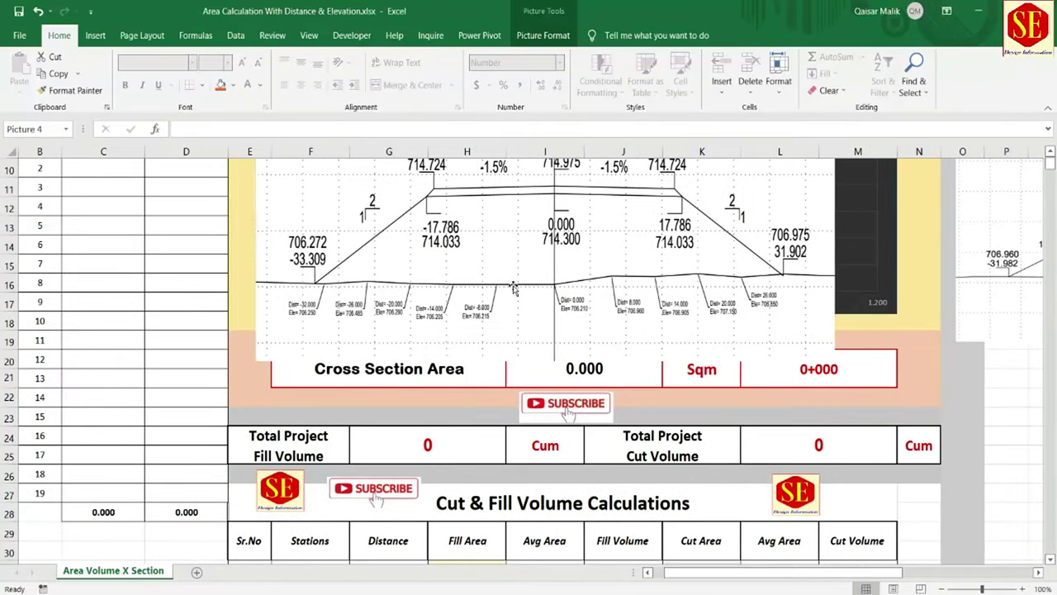
scroll(500, 297, "up", 3)
left_click_drag(504, 325, 537, 199)
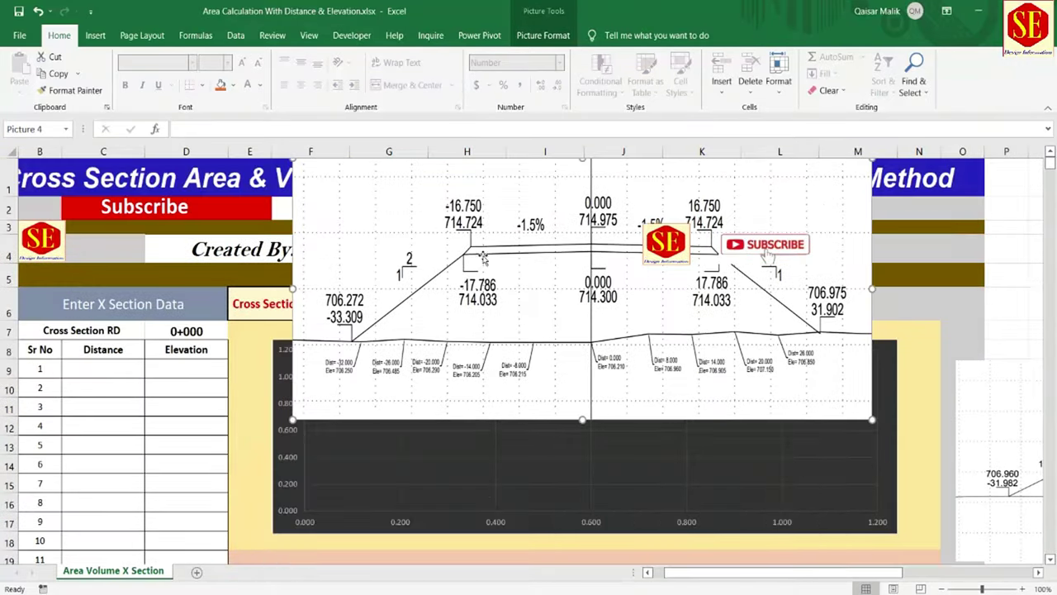
left_click_drag(597, 311, 453, 314)
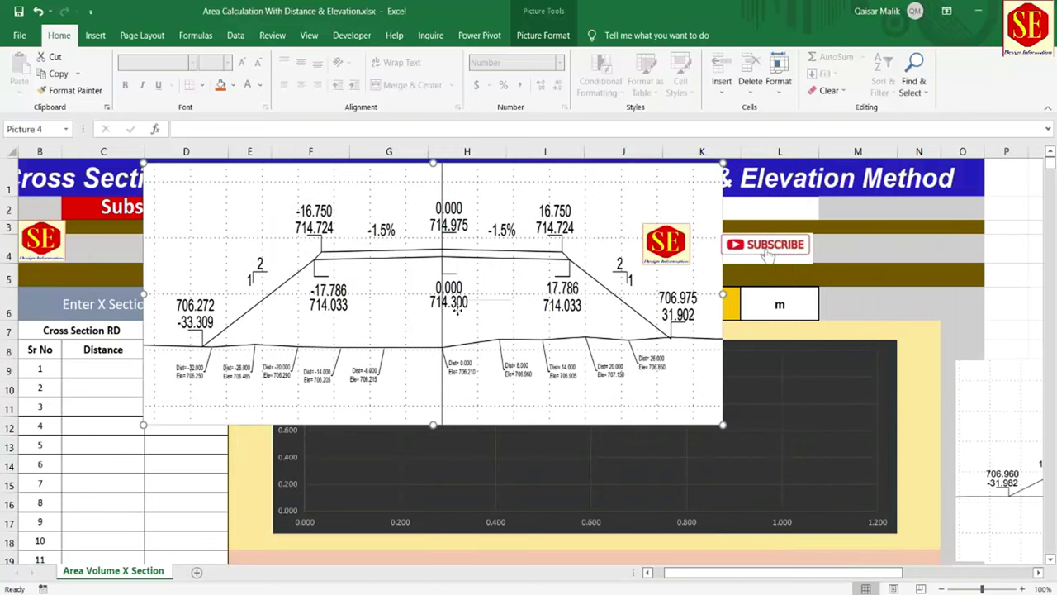
Step: Bring the cross-section picture in front of the logos, place it beside the data table and reduce its height
right_click(457, 313)
left_click(506, 432)
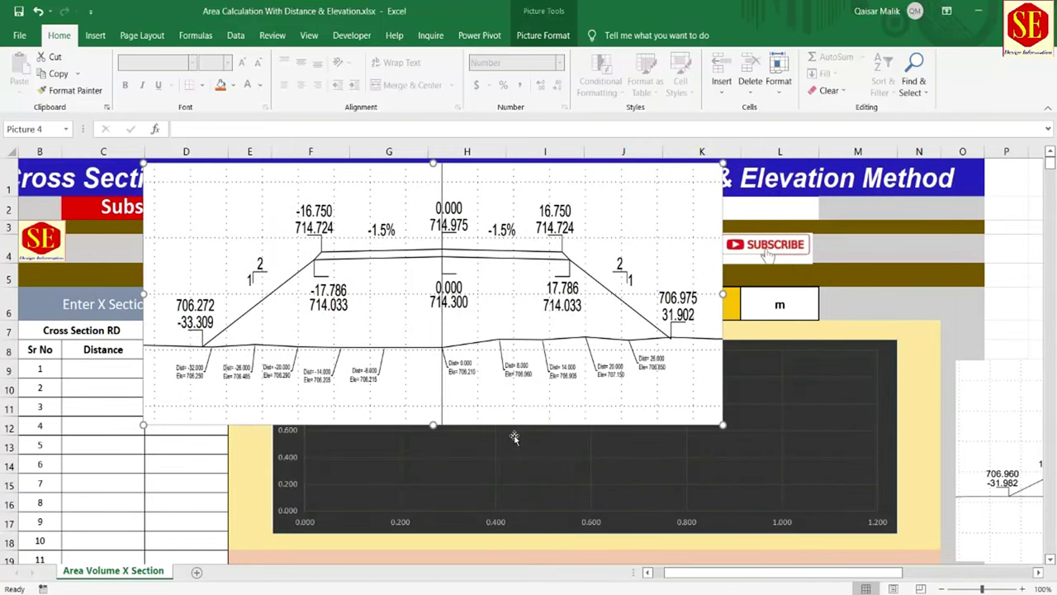
left_click_drag(327, 289, 453, 284)
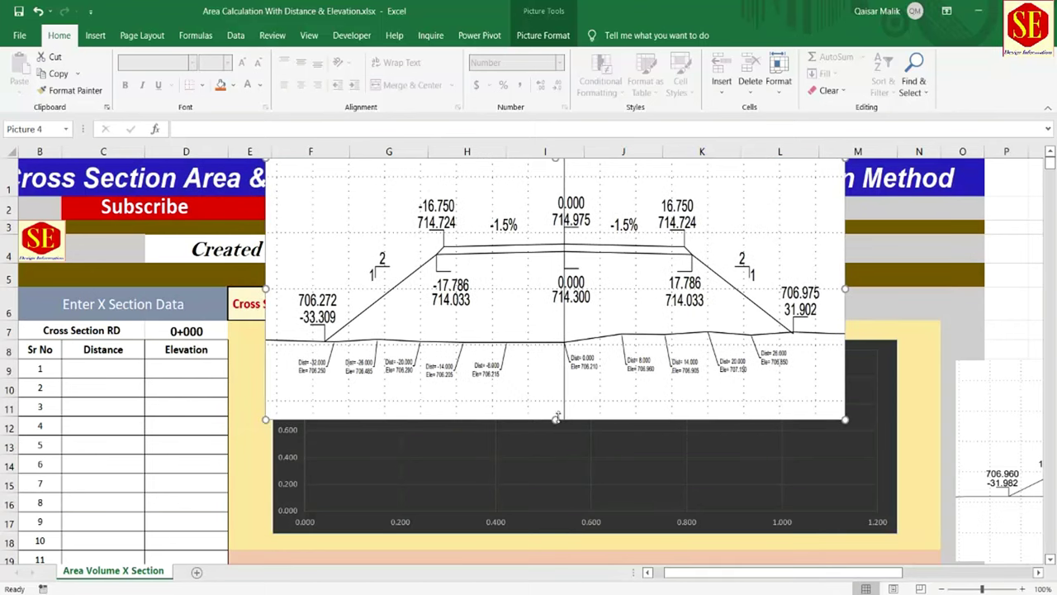
left_click_drag(556, 419, 555, 360)
Step: Enter the first point of the new cross section with distance 0 and elevation 714.3
left_click(108, 365)
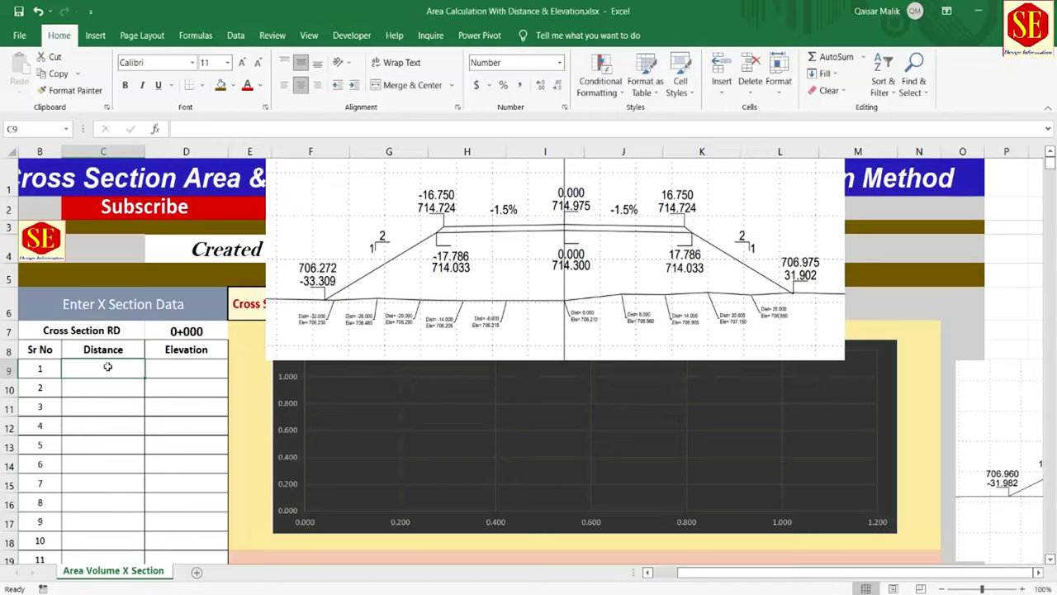
type("0")
left_click(188, 369)
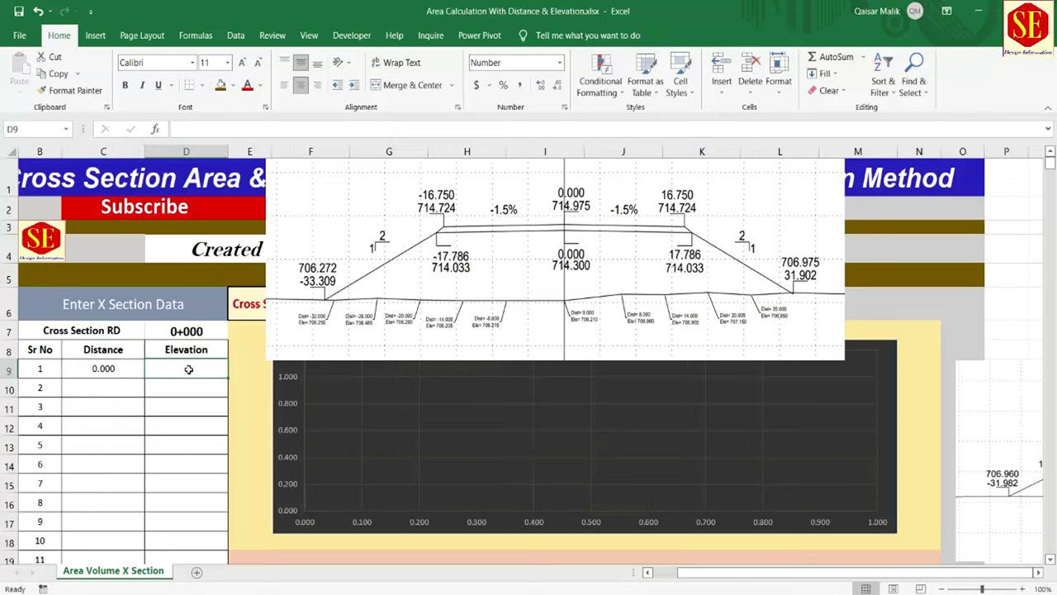
type("71")
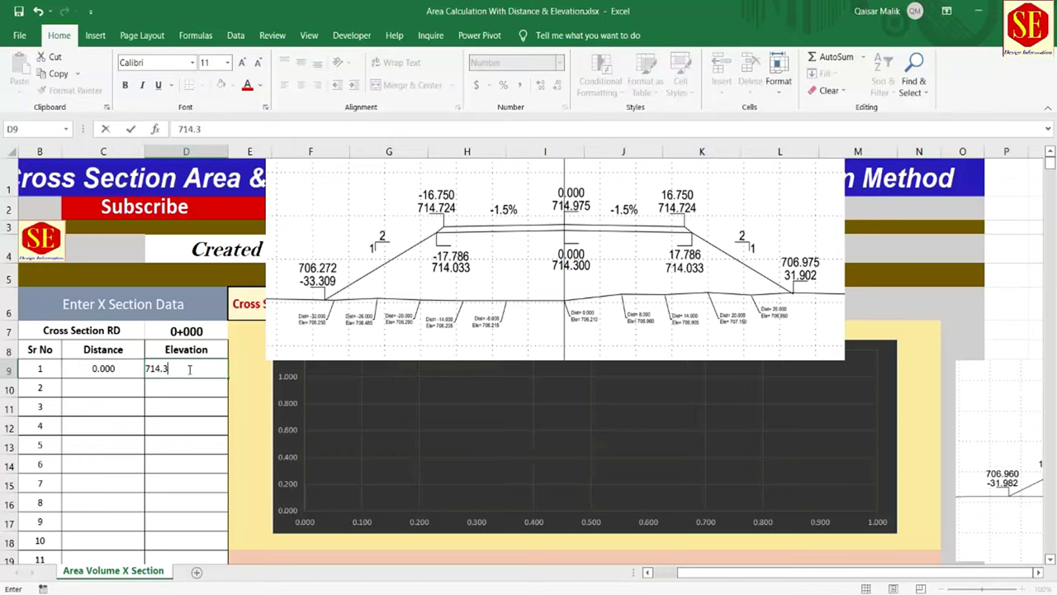
type("4.3")
key("Return")
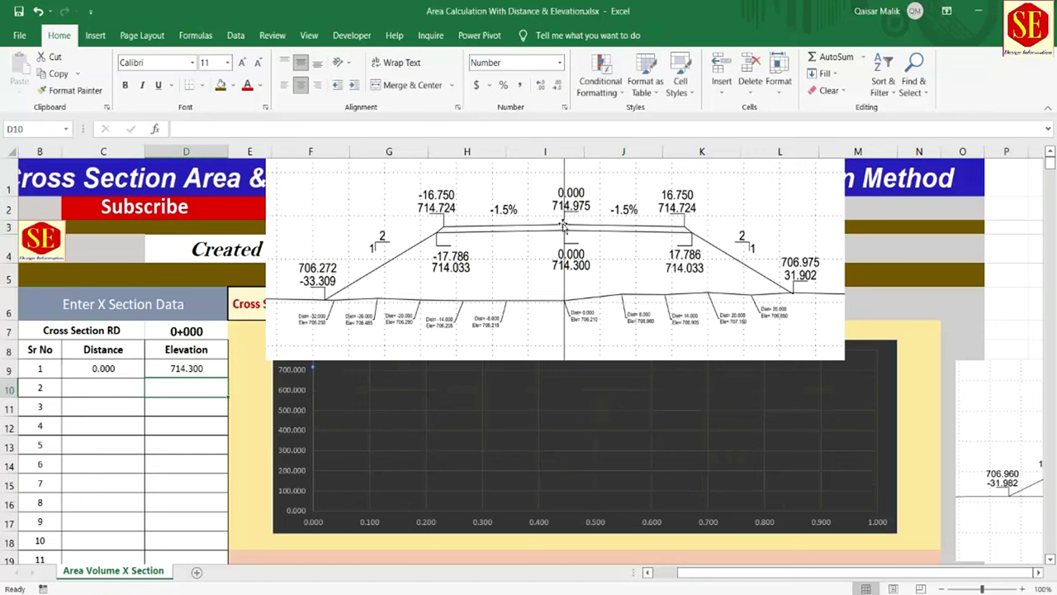
Step: Enter the second point of the new cross section with distance 17.786 and elevation 714.033
left_click(102, 382)
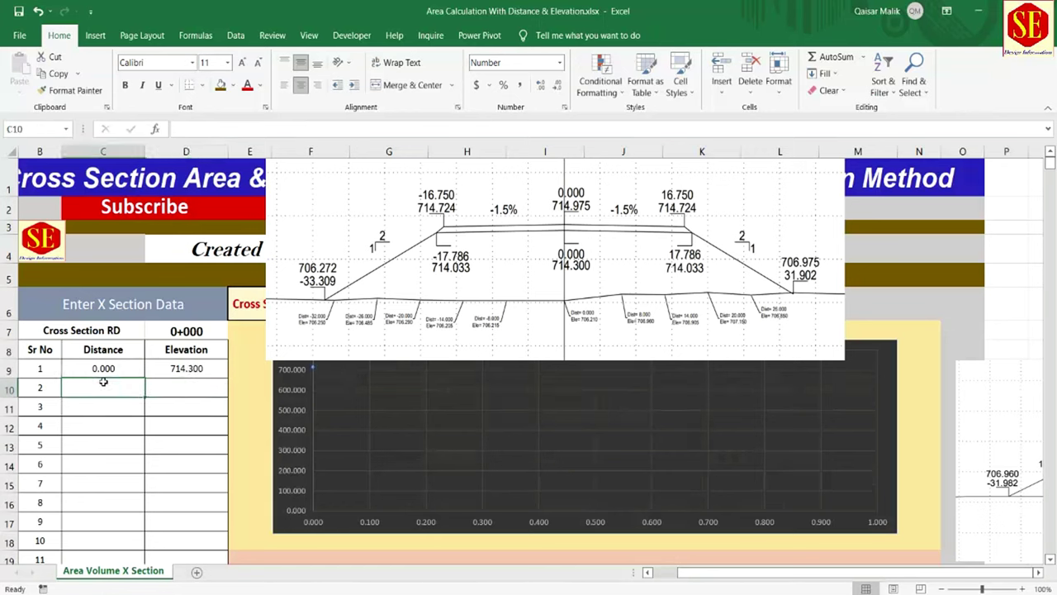
type("17")
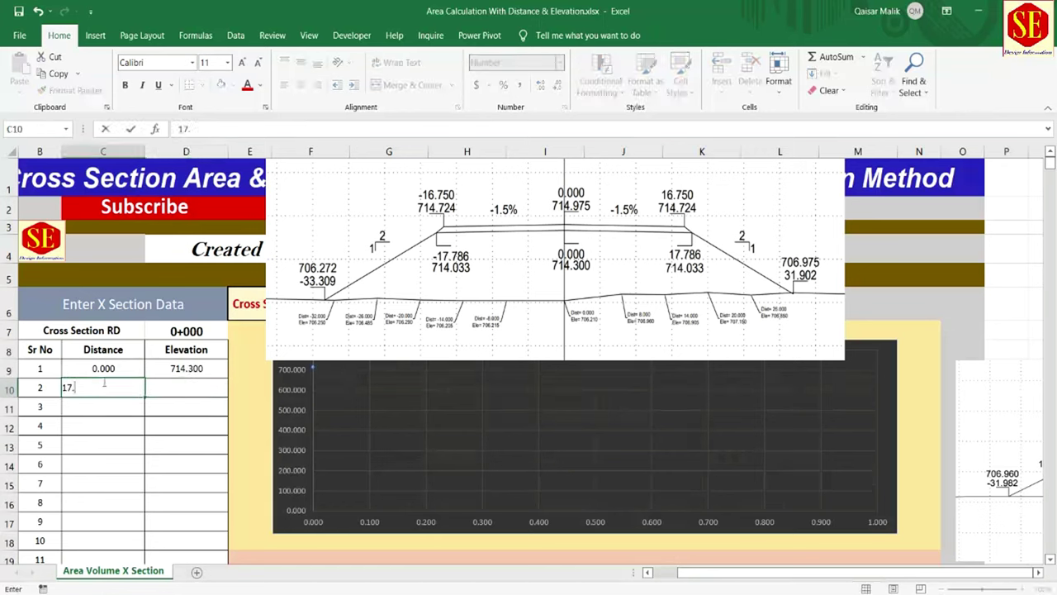
type(".786")
left_click(168, 389)
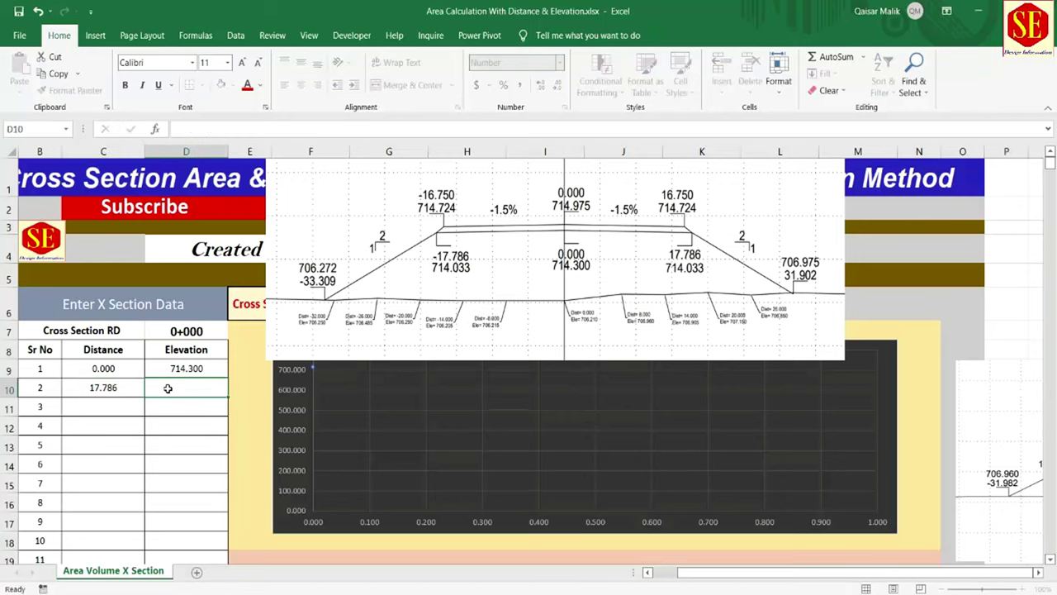
type("714")
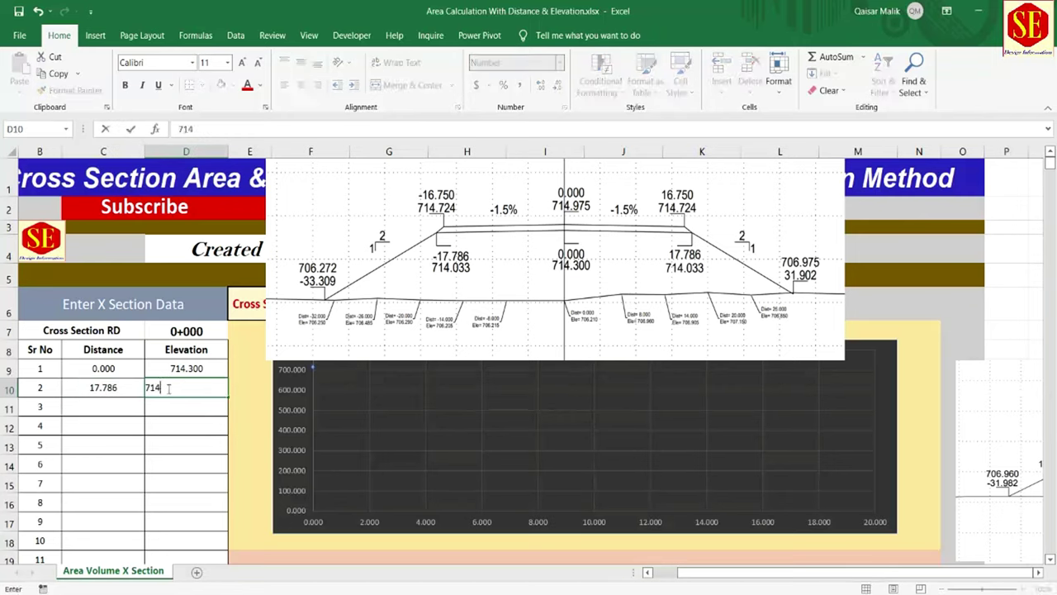
type(".033")
key("Return")
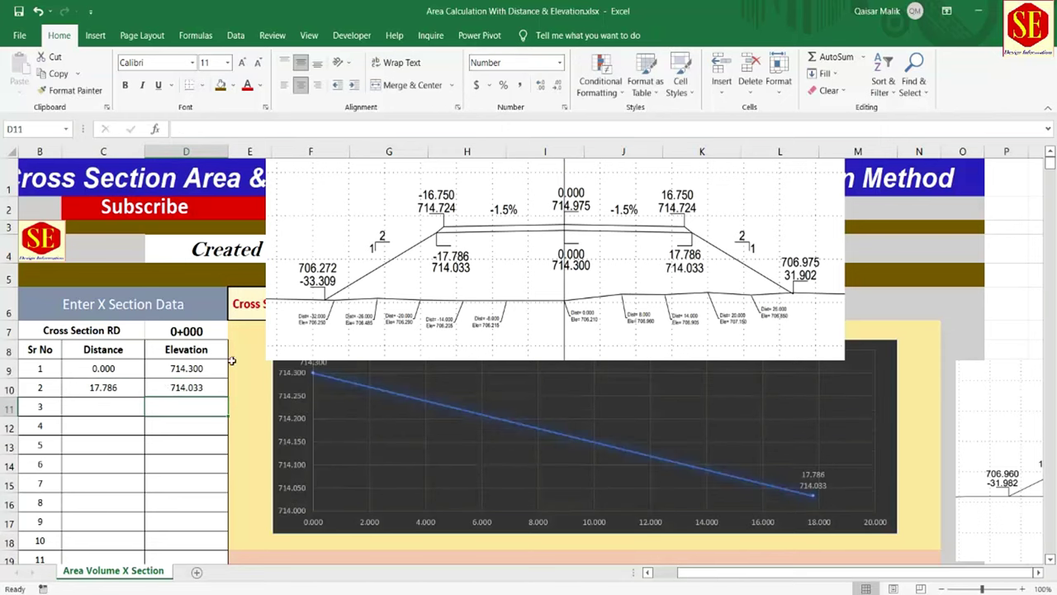
Step: Enter the third point of the cross section with distance 31.902 and elevation 706.975
left_click(104, 404)
type("31.902")
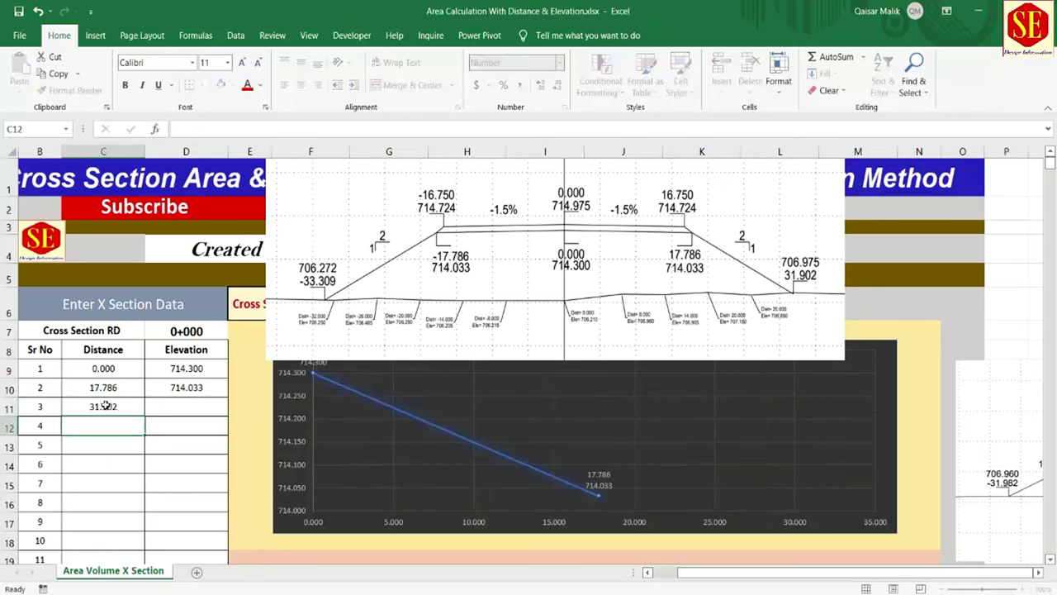
left_click(161, 410)
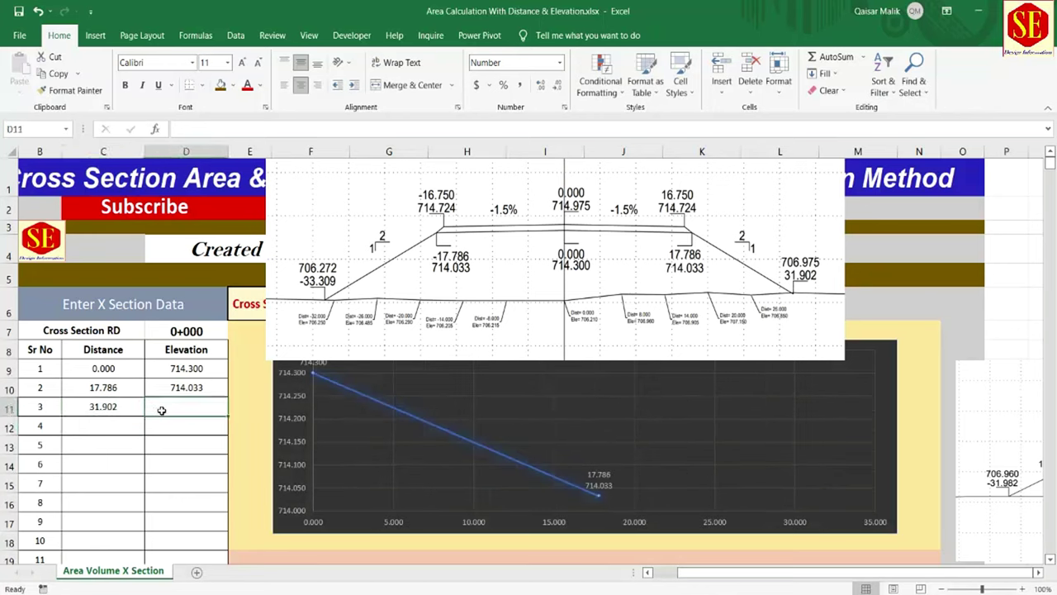
type("706.975")
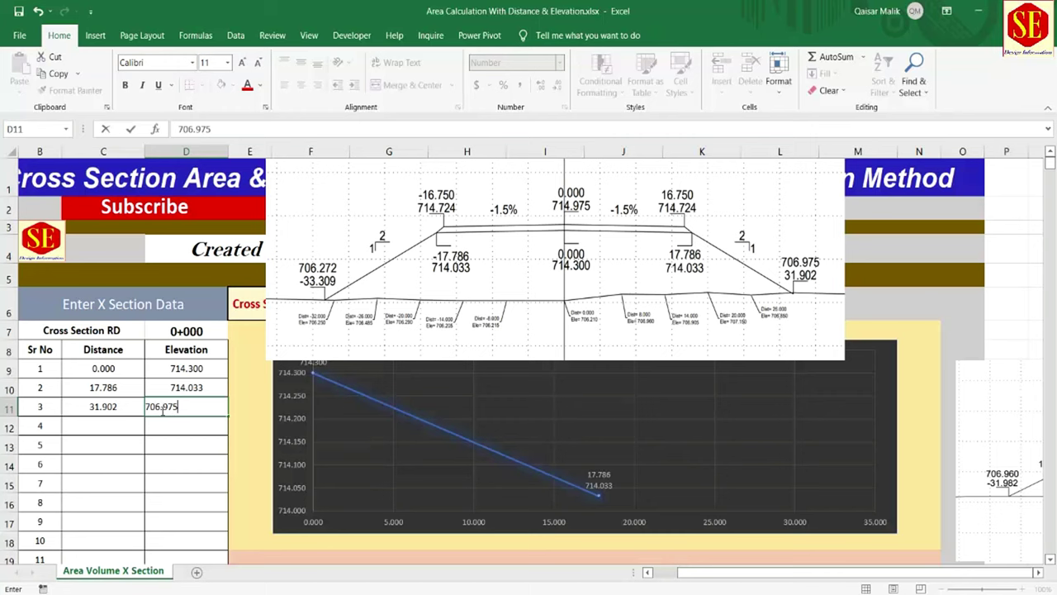
key("Return")
Step: Enter the fourth point with distance 26 and elevation 706.85, and the fifth with distance 20 and elevation 707.15
left_click(119, 423)
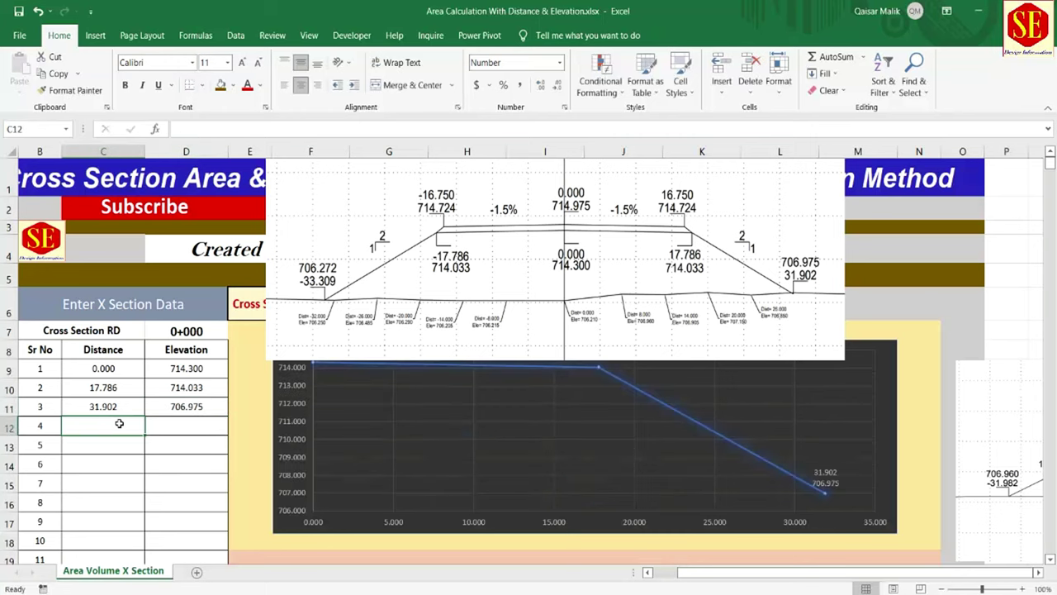
type("26")
key("Tab")
type("706")
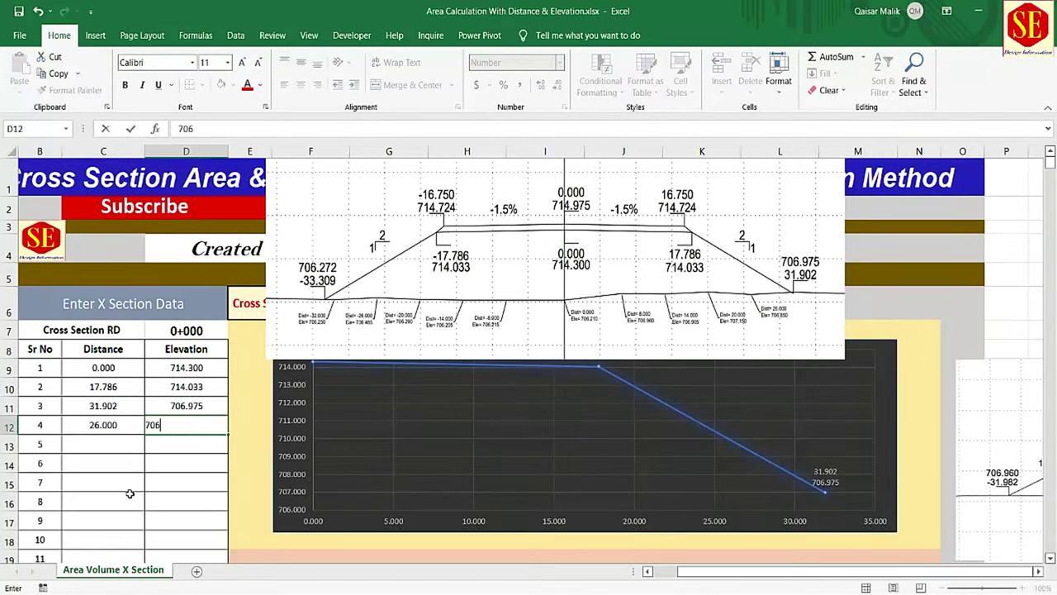
type(".85")
left_click(105, 444)
type("20")
key("Tab")
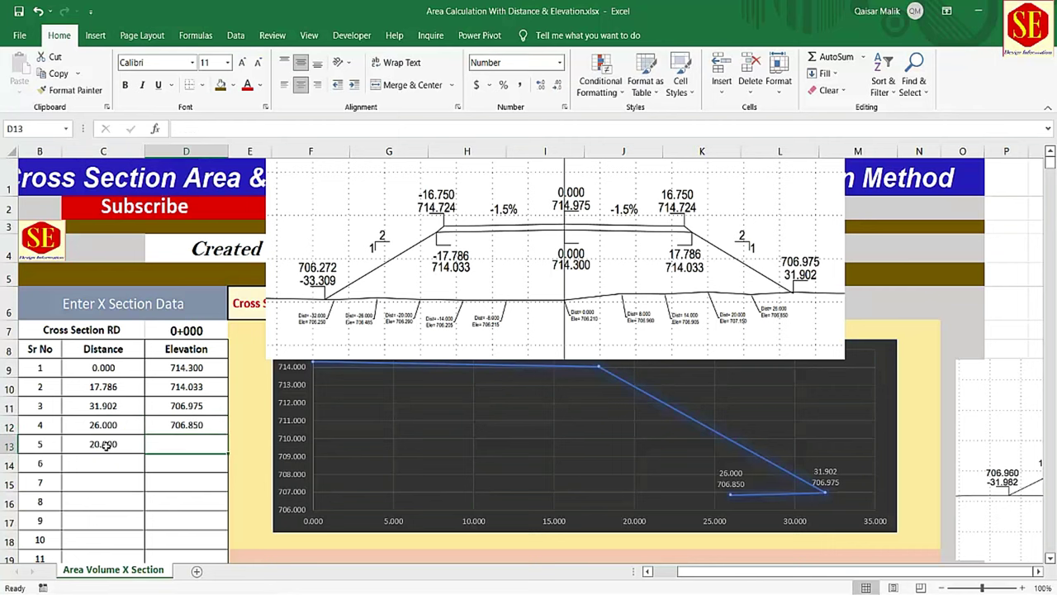
type("707.15")
key("Return")
Step: Enter the sixth point with distance 14 and elevation 706.905, and the seventh with distance 8 and elevation 706.96
type("14")
key("Tab")
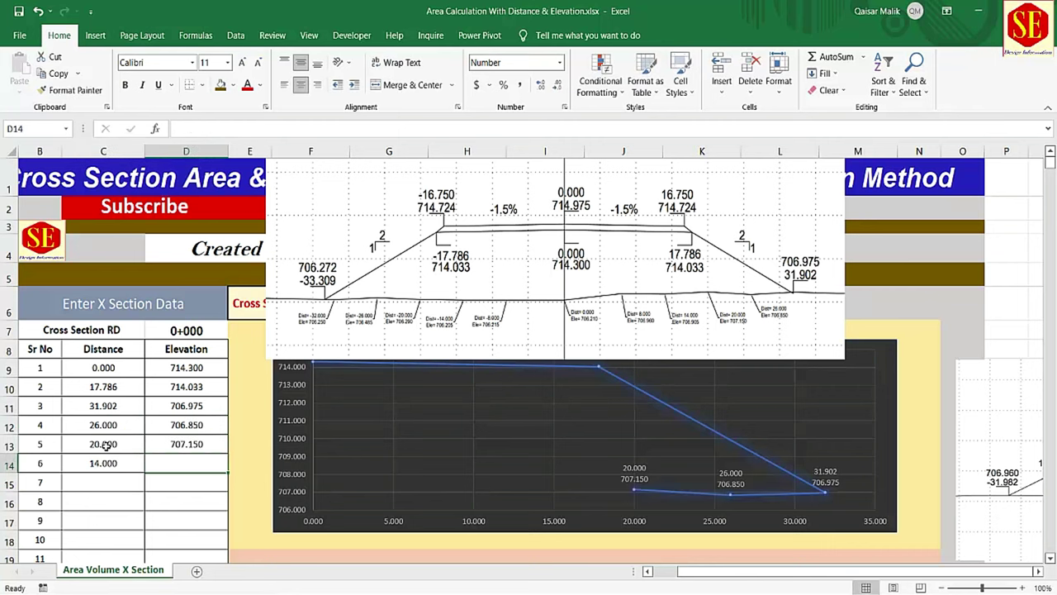
type("706.905")
key("Return")
type("8")
key("Tab")
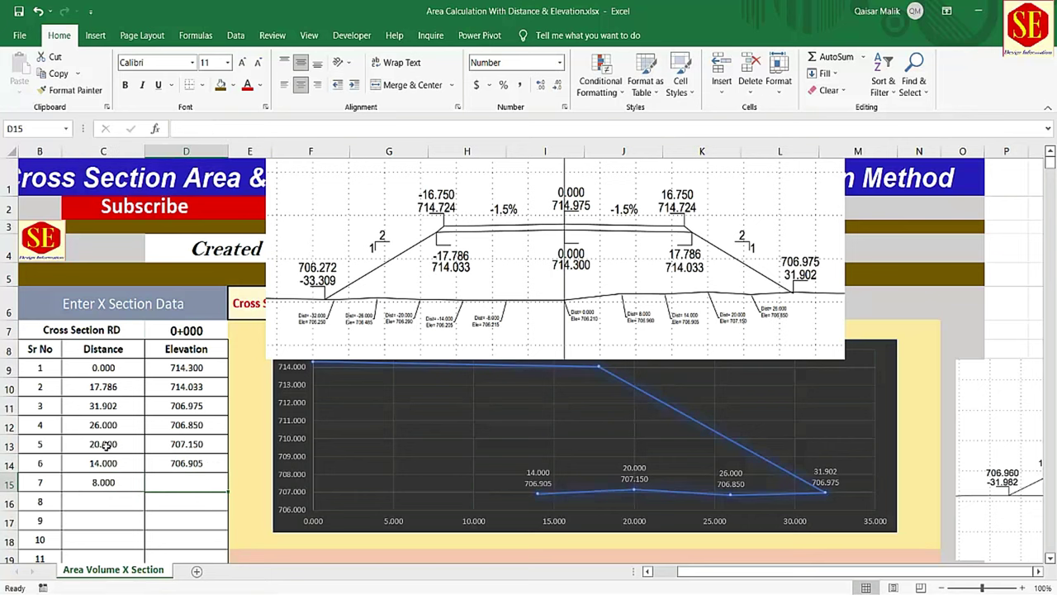
type("706.96")
key("Return")
Step: Enter the eighth point with distance 0 and elevation 706.21, and the ninth with distance -8 and elevation 706.215
type("0")
key("Tab")
type("706.2")
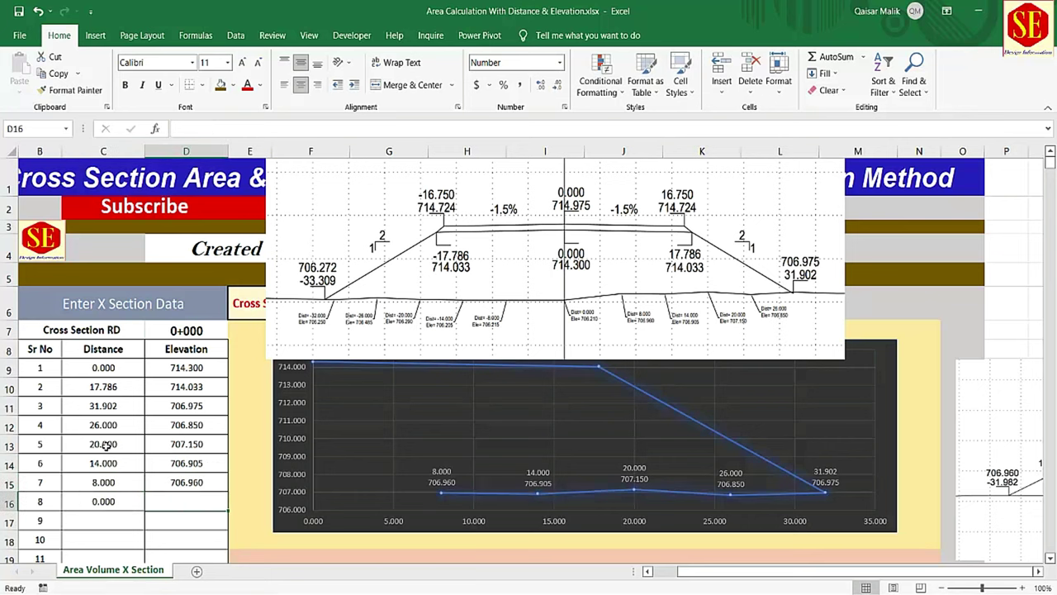
type("1")
key("Return")
type("-8")
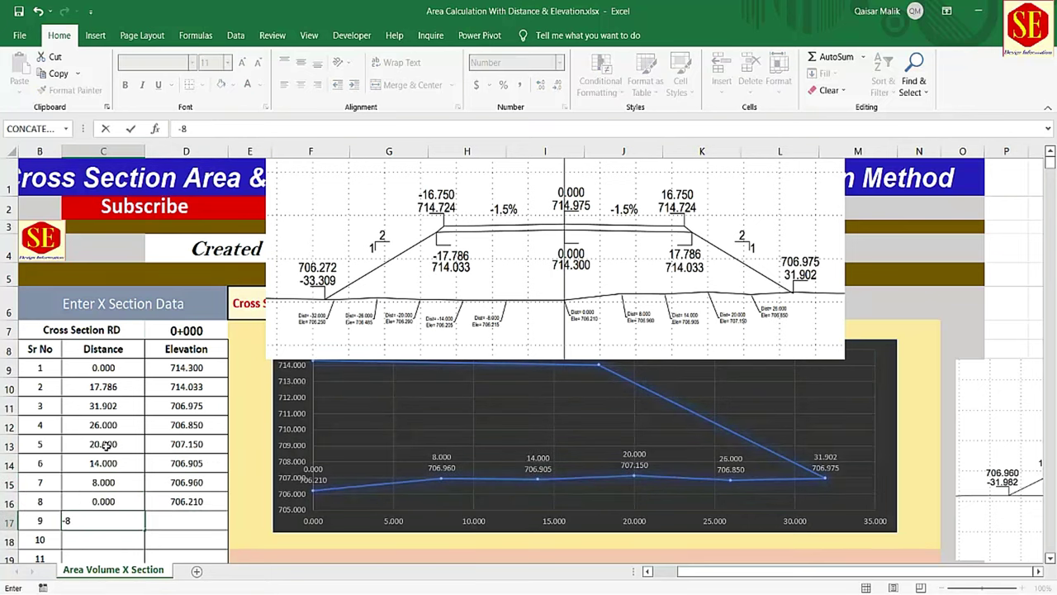
key("Tab")
type("706.215")
key("Return")
Step: Enter the tenth point with distance -14 and elevation 706.205, and the eleventh with distance -20 and elevation 706.29
scroll(105, 446, "down", 1)
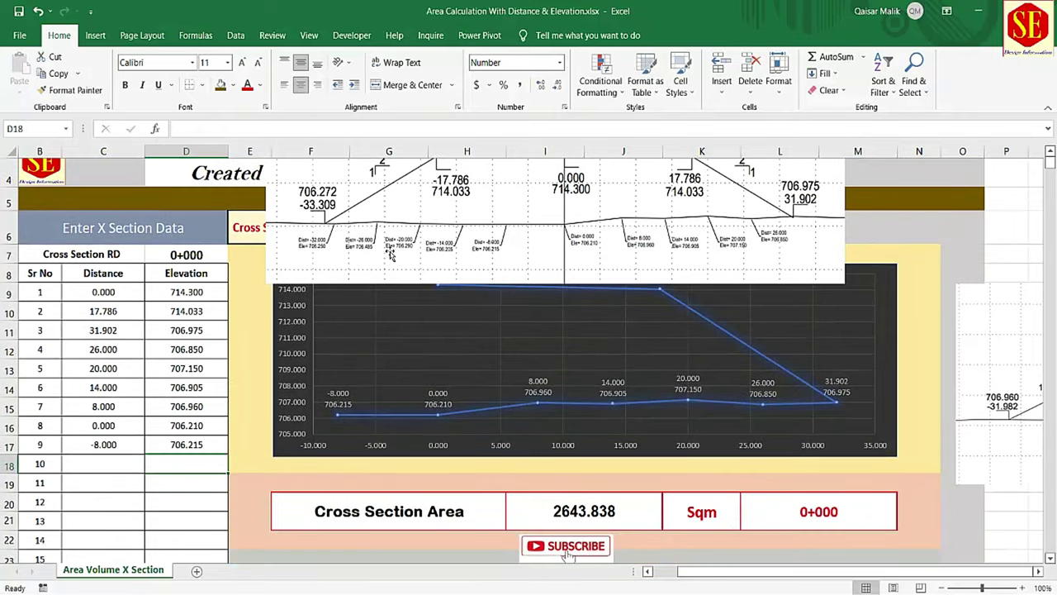
left_click(107, 467)
type("-14")
key("Tab")
type("706.205")
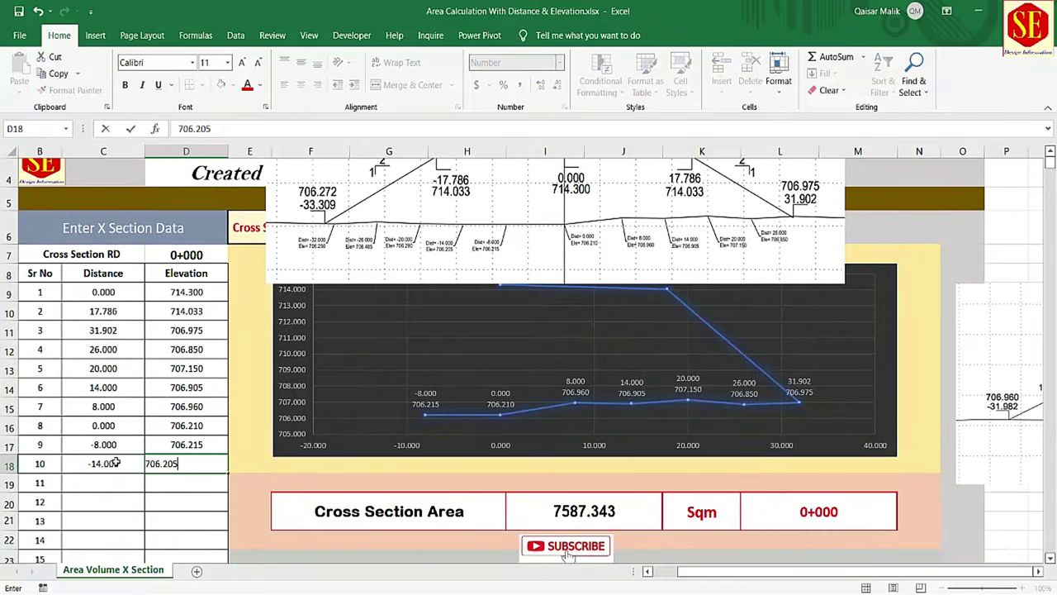
key("Return")
type("-20")
key("Tab")
type("706.29")
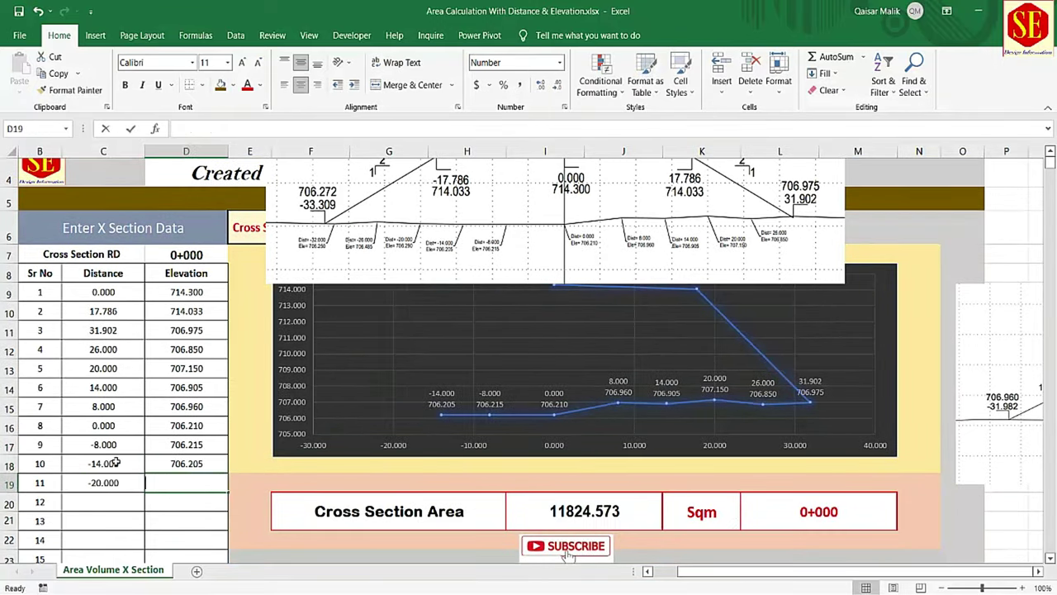
key("Return")
Step: Enter the twelfth point with distance -26 and elevation 706.485, and the thirteenth with distance -32 and elevation 706.25
type("-26")
key("Tab")
type("706.485")
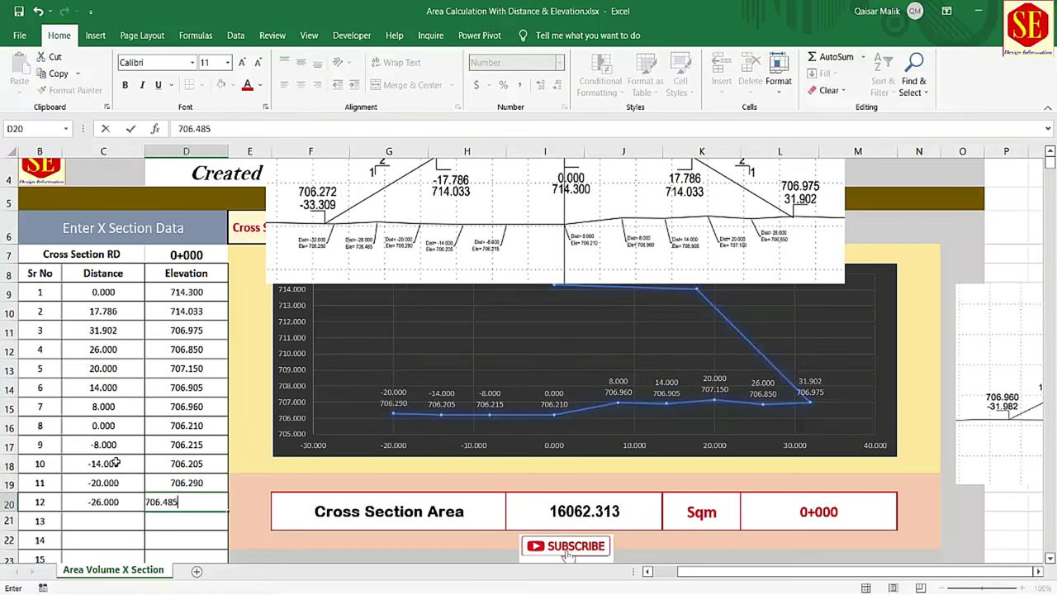
key("Return")
type("-32")
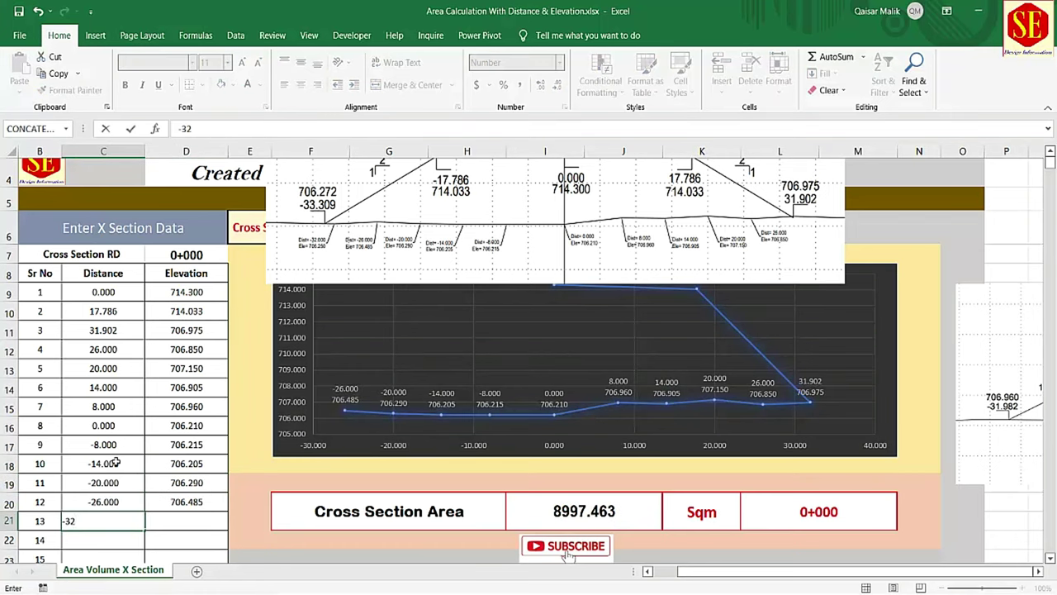
key("Tab")
type("706.25")
key("Return")
Step: Enter the fourteenth point of the cross section with distance -33.309 and elevation 706.272
key("Left")
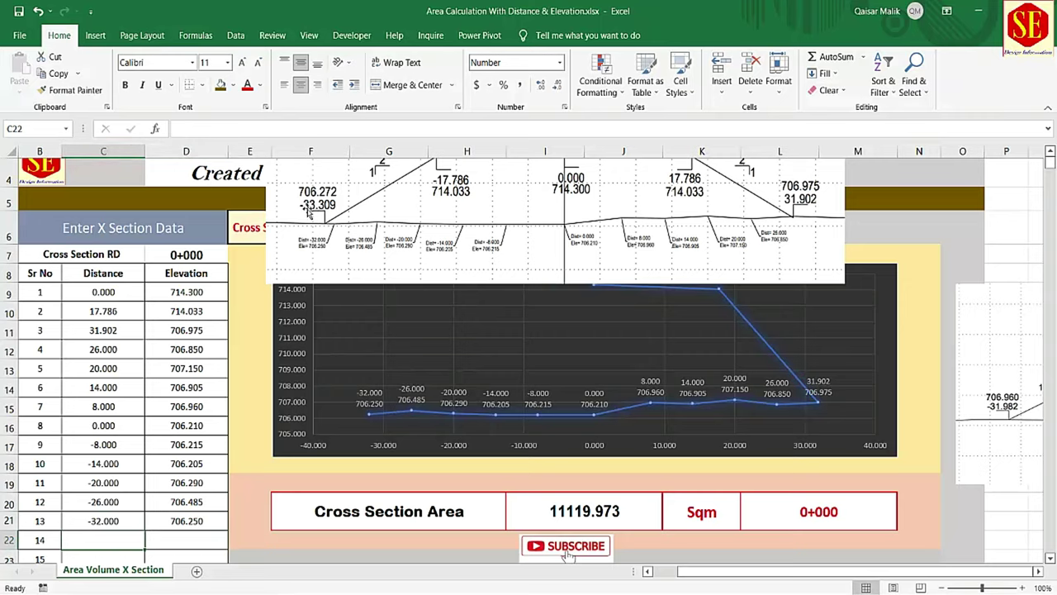
type("-33.309")
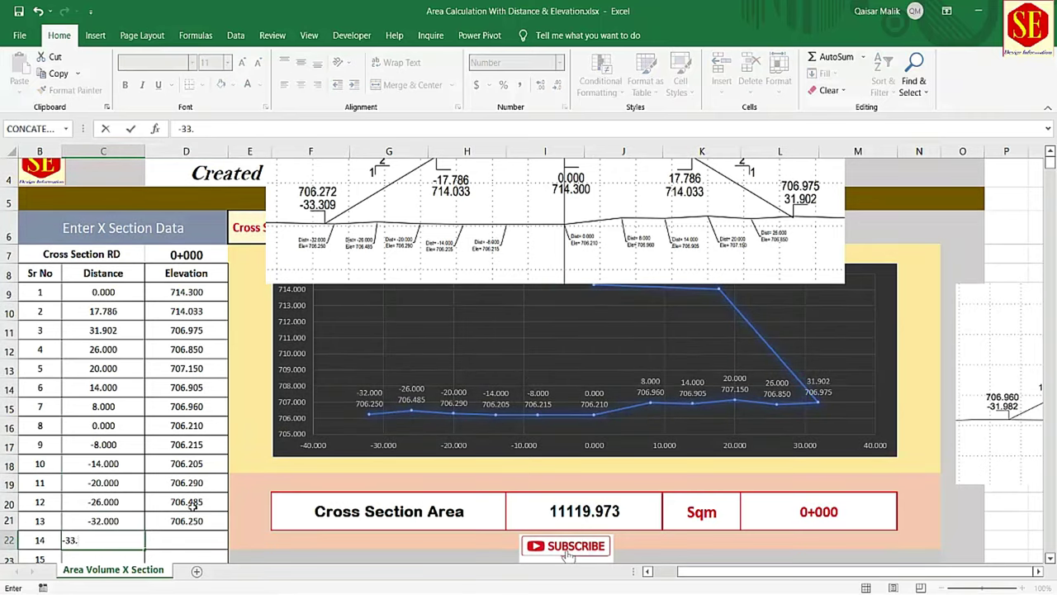
key("Tab")
type("706.275")
key("BackSpace")
type("2")
key("Return")
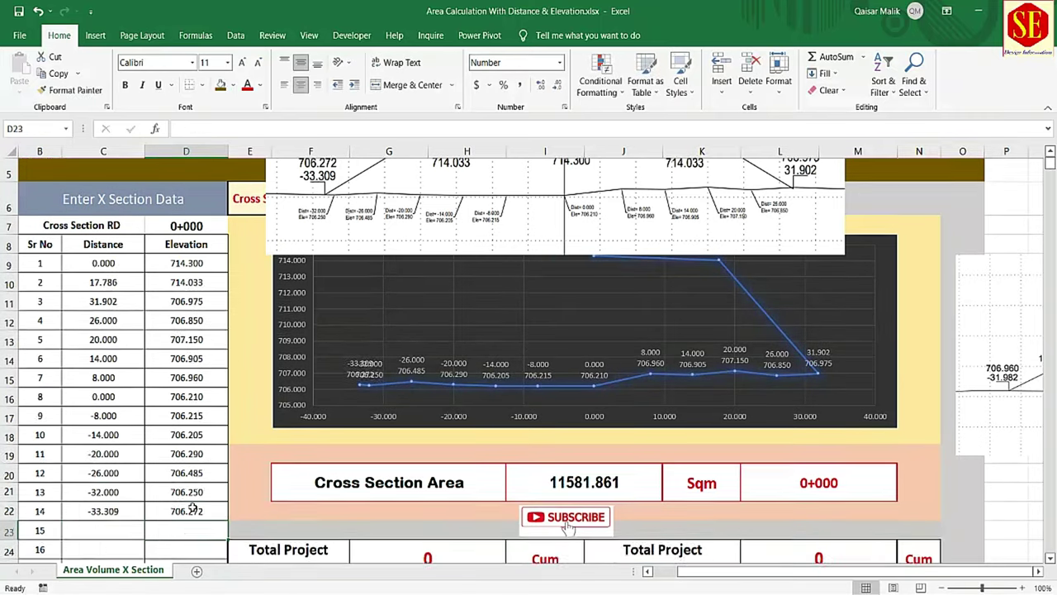
Step: Enter the fifteenth point of the cross section with distance -17.786 and elevation 714.033
scroll(337, 354, "up", 1)
type("-17.786")
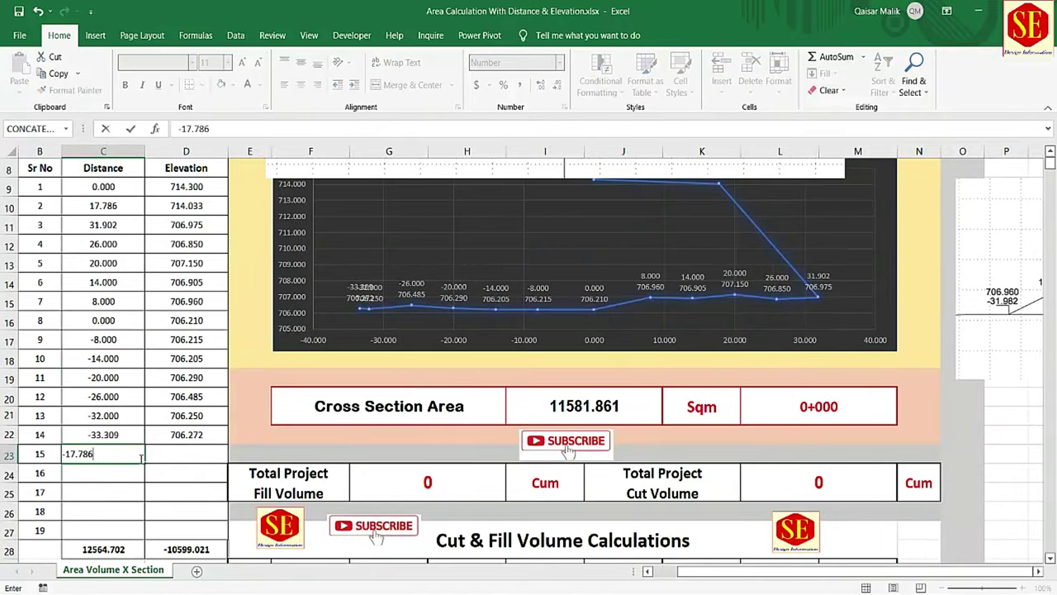
key("Tab")
type("714.033")
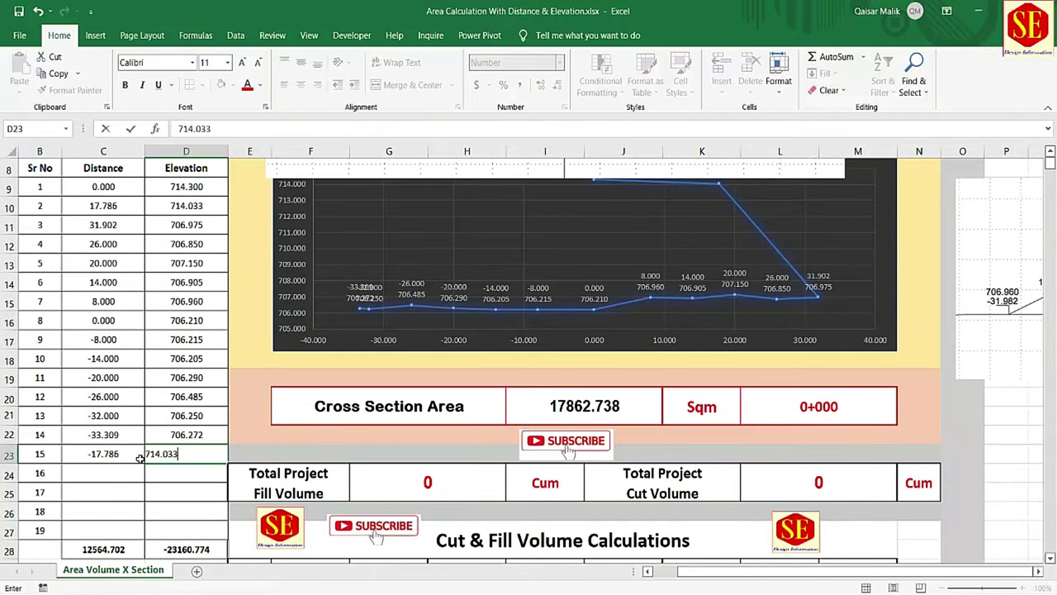
key("Return")
Step: Close the section with a sixteenth point at distance 0 and elevation 714.3, and move the cross-section picture off the chart
scroll(564, 198, "up", 2)
scroll(564, 198, "down", 4)
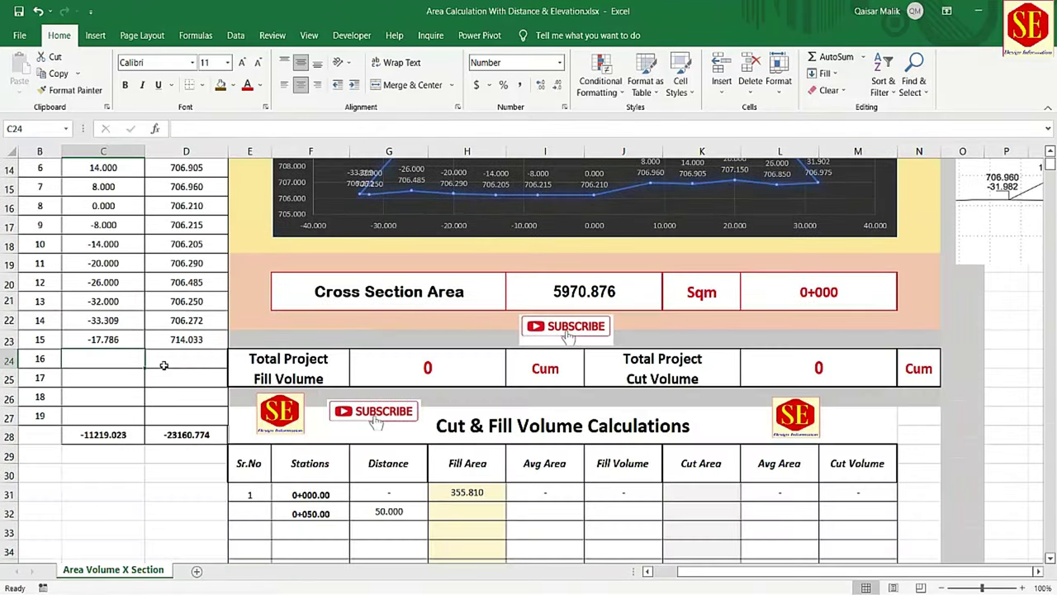
type("0")
key("Tab")
type("714.3")
key("Return")
scroll(567, 354, "up", 4)
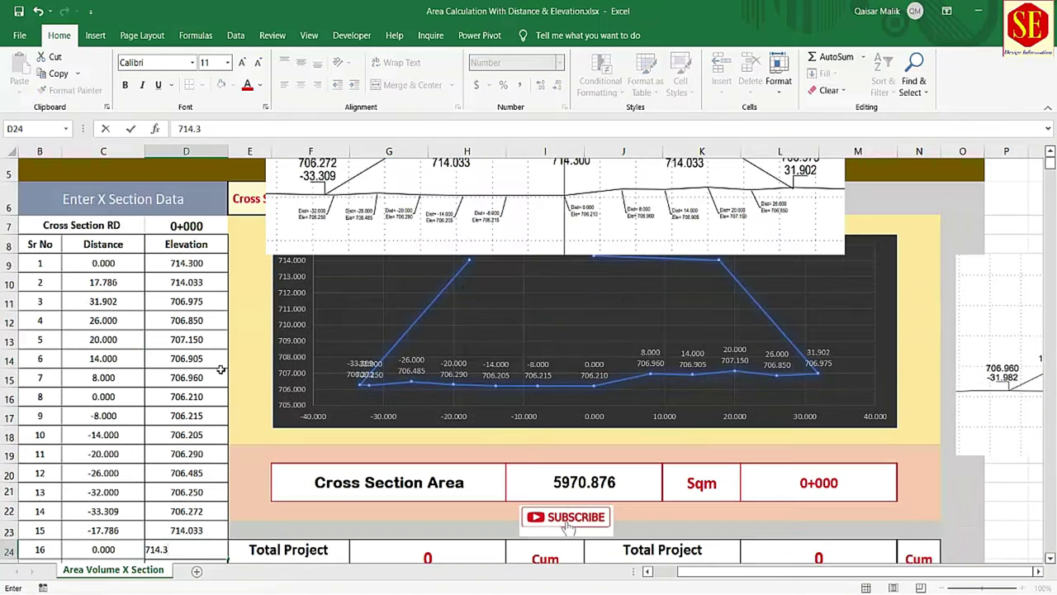
left_click(567, 354)
Step: Enter 381.394 as the fill area of station 0+050.00 and check the total project fill volume
scroll(625, 391, "down", 3)
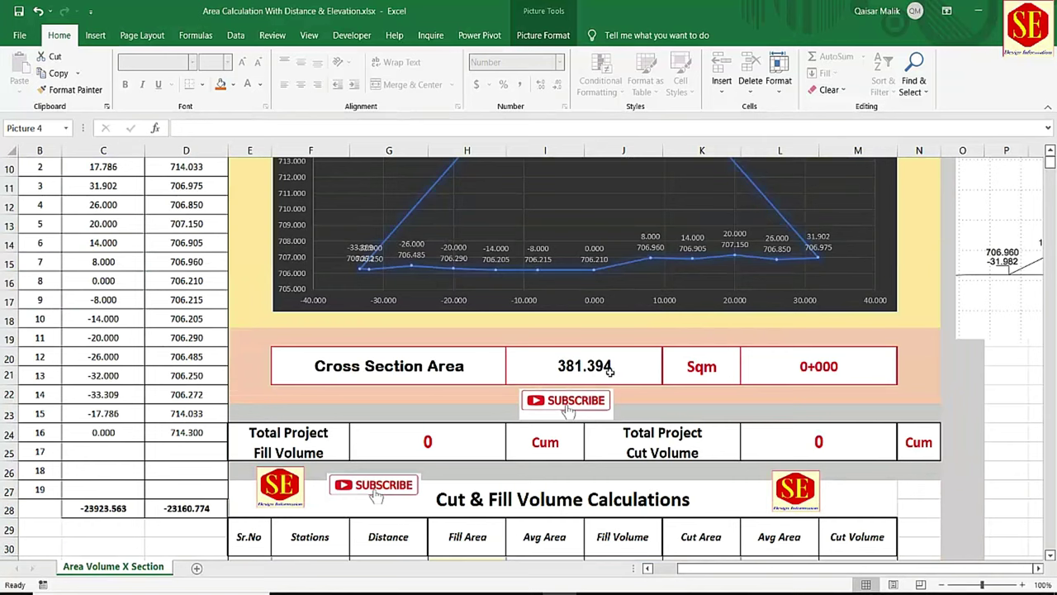
scroll(594, 371, "down", 2)
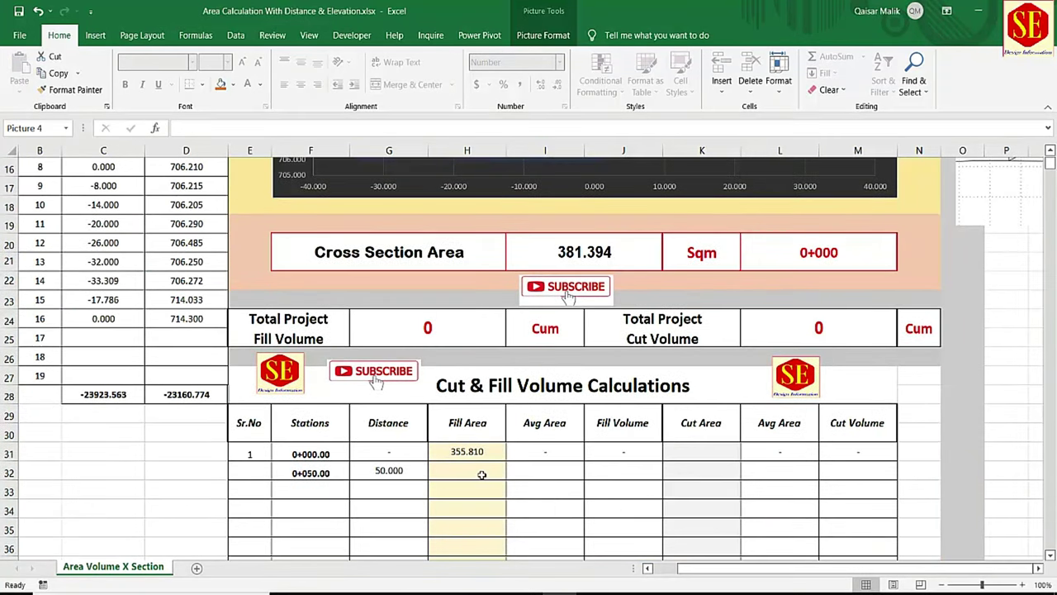
left_click(481, 474)
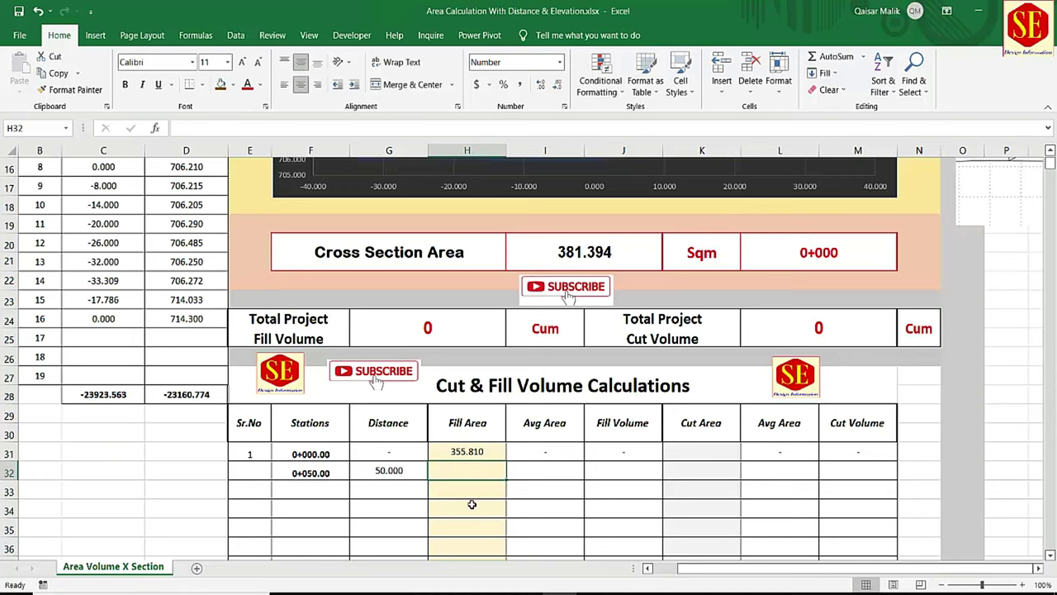
type("381")
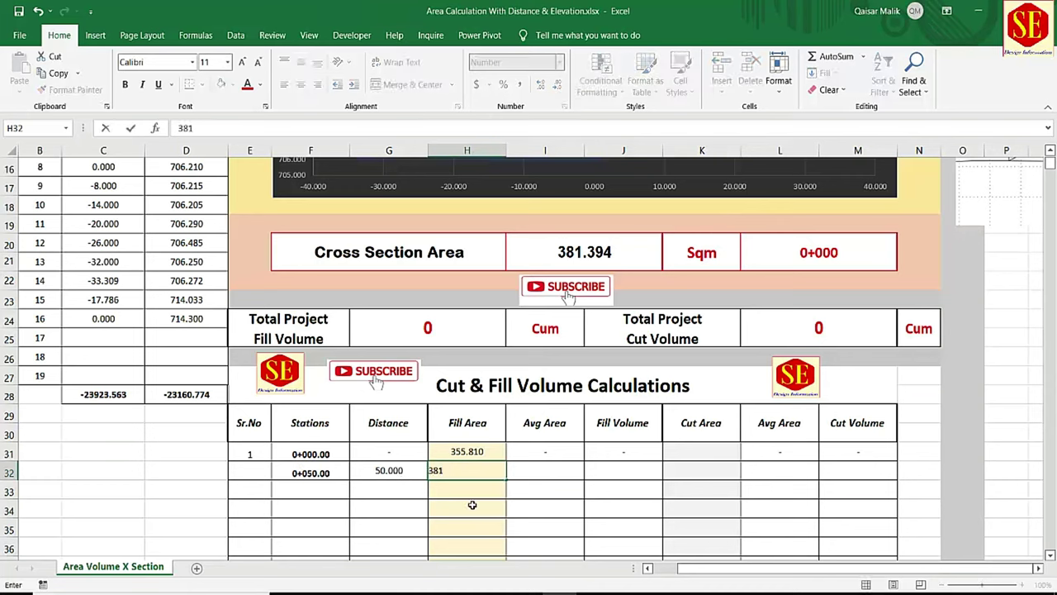
type(".394")
key("Return")
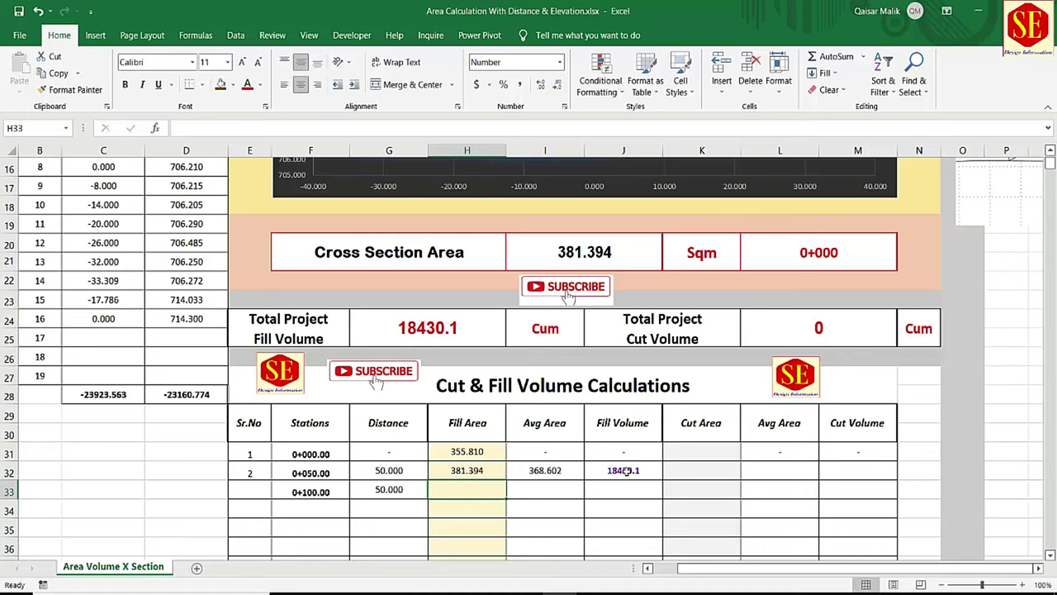
left_click(417, 332)
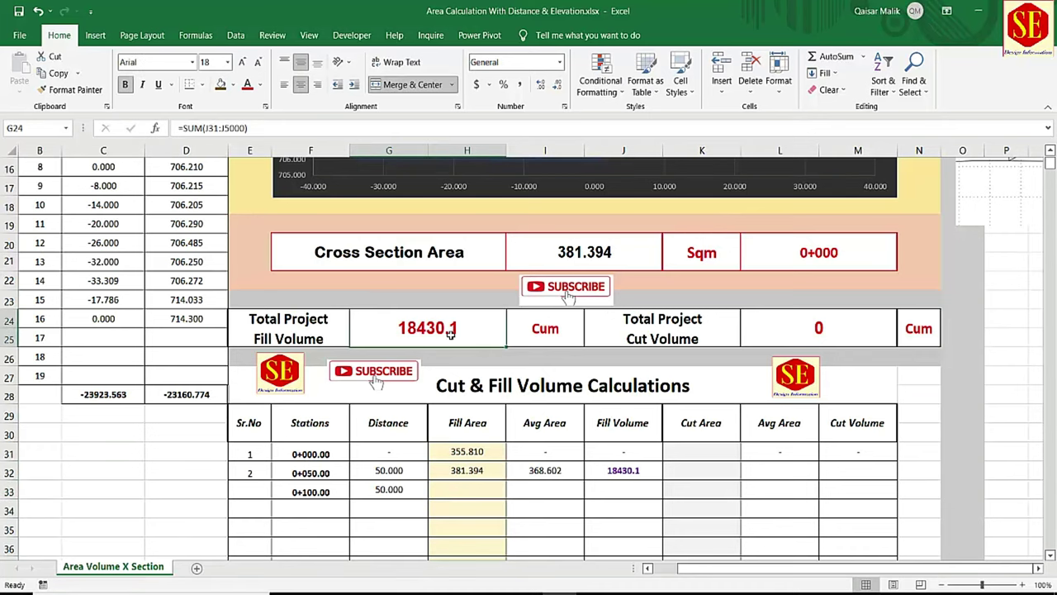
Step: Copy the PL command and its coordinate list in A8:A24 and switch to Drawing2 in AutoCAD
scroll(493, 420, "up", 3)
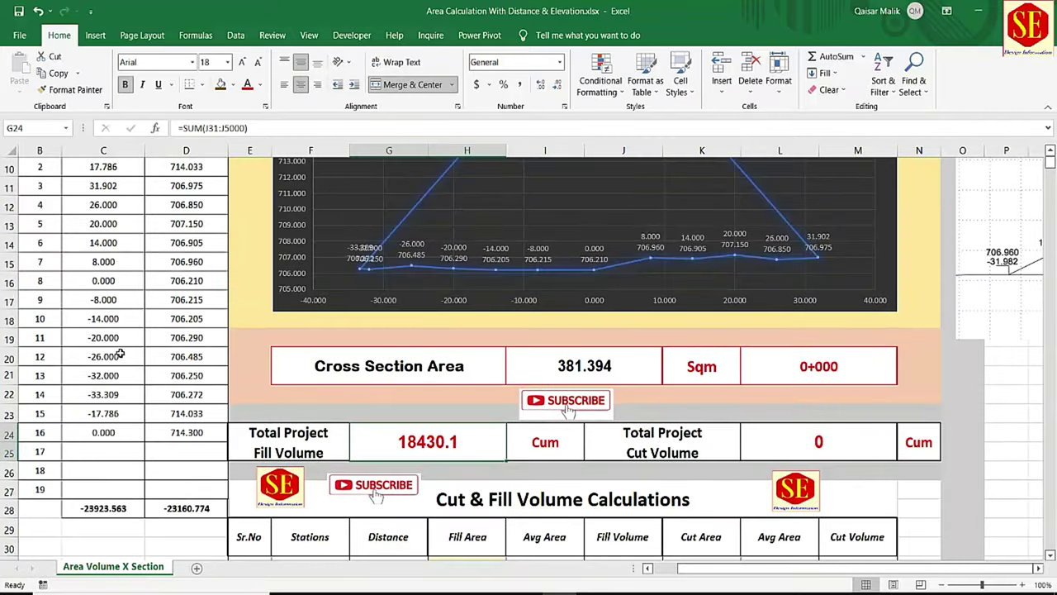
left_click_drag(703, 570, 700, 570)
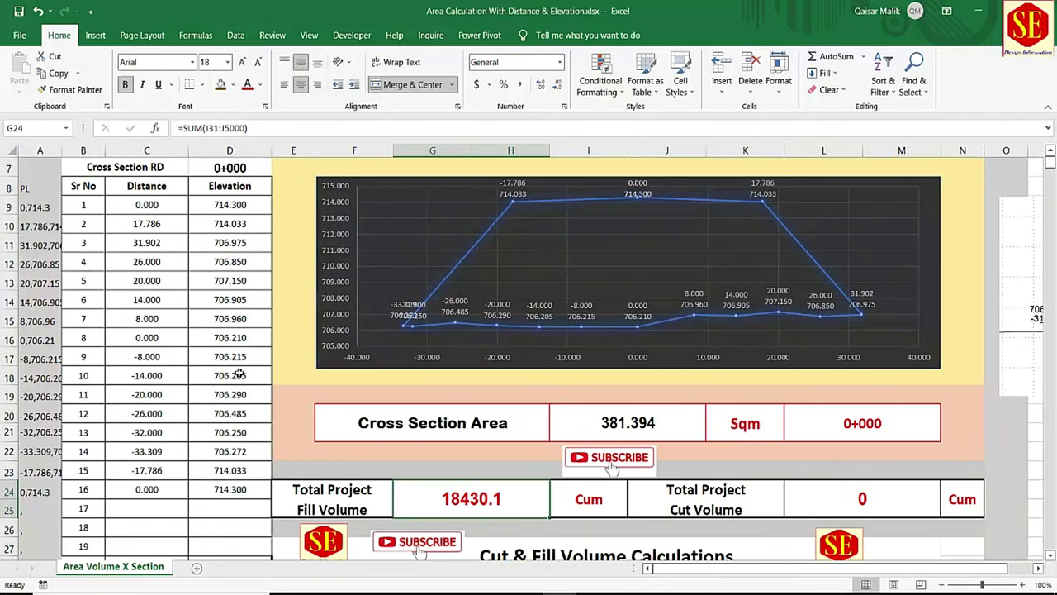
left_click_drag(40, 188, 47, 491)
right_click(47, 491)
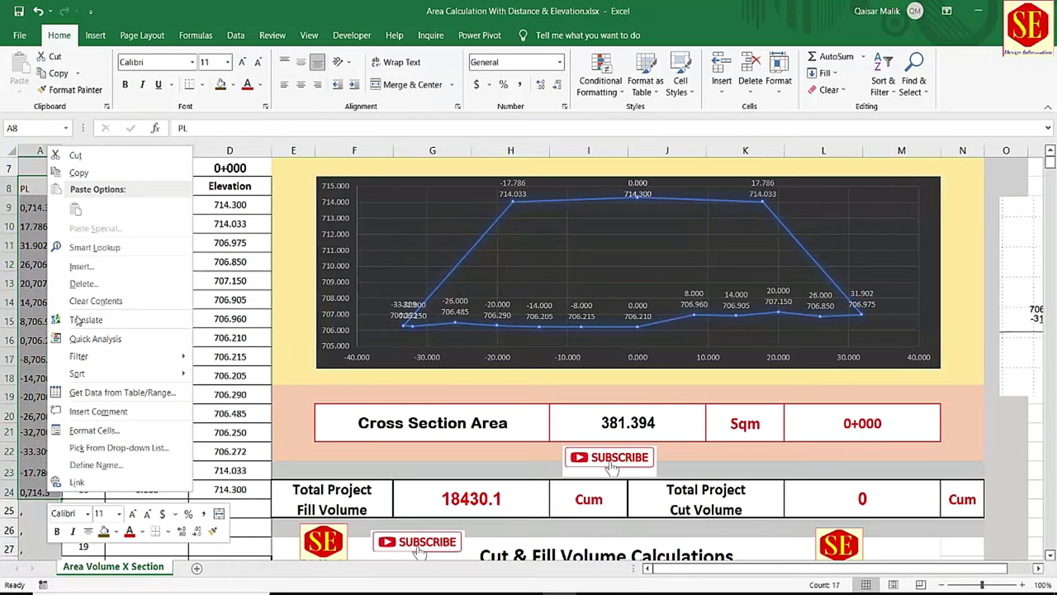
left_click(99, 172)
mouse_move(585, 583)
left_click(657, 540)
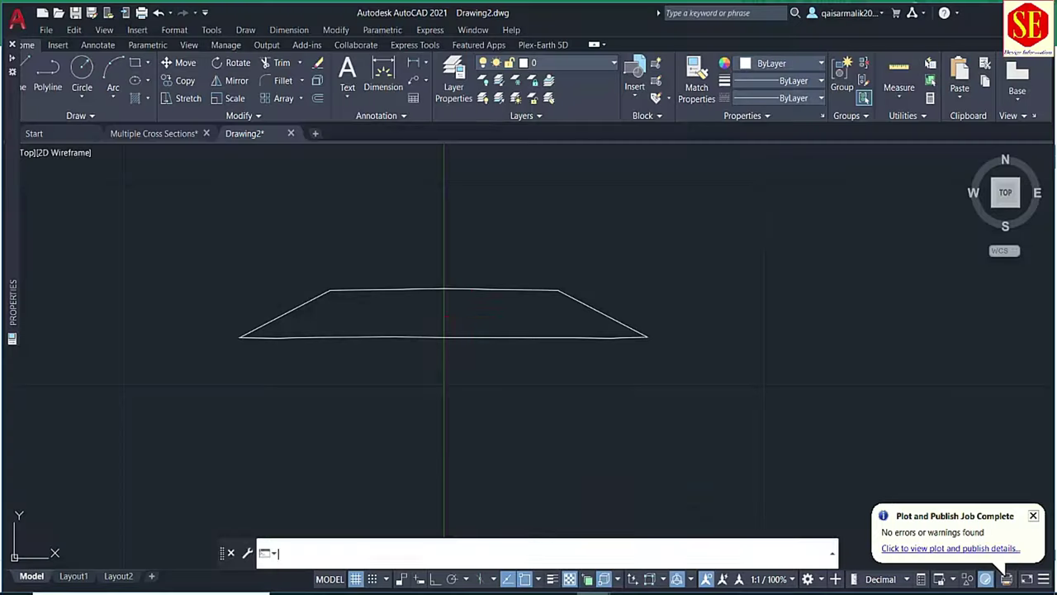
Step: Erase the previous cross-section polyline from the drawing
left_click_drag(471, 259, 389, 383)
type("e")
key("Return")
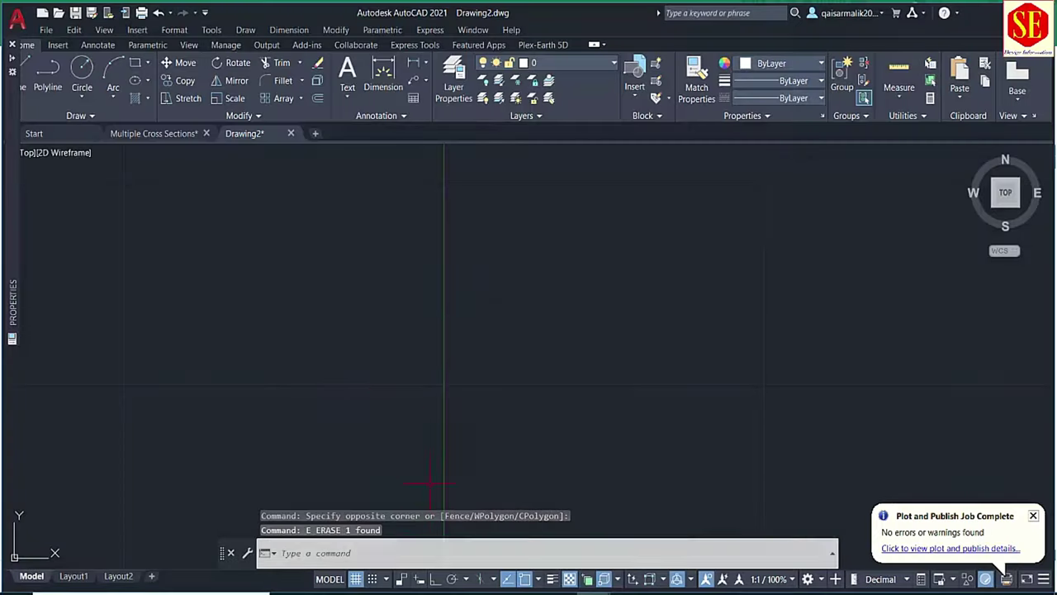
Step: Draw the new cross-section polyline by pasting the copied PL command and coordinates, and end the command
right_click(420, 551)
left_click(476, 484)
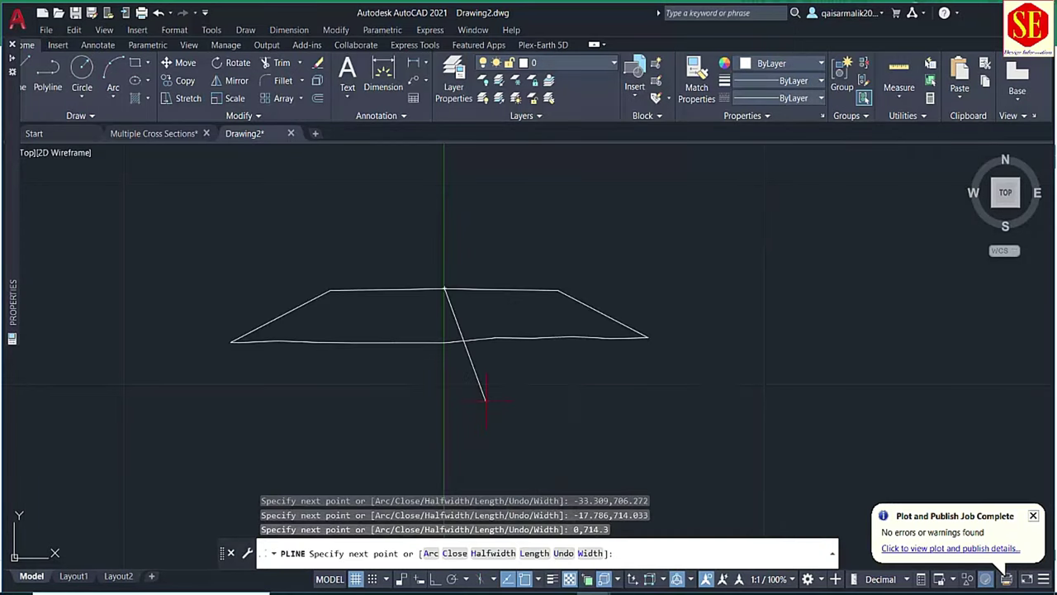
key("Escape")
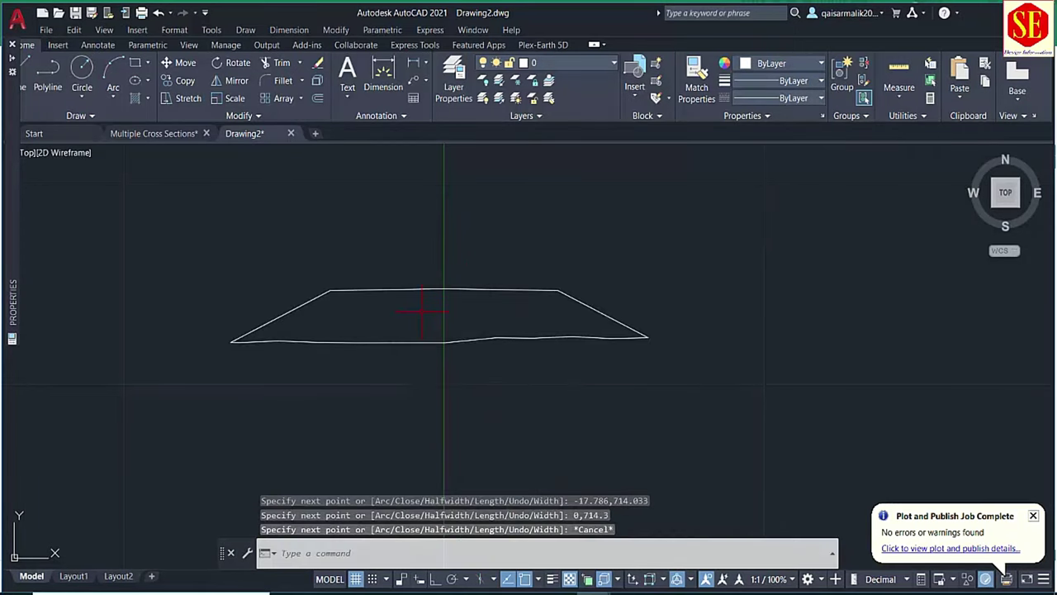
Step: Measure the area of the new cross-section polyline with the AREA command's Object option and switch back to the Excel workbook
type("A")
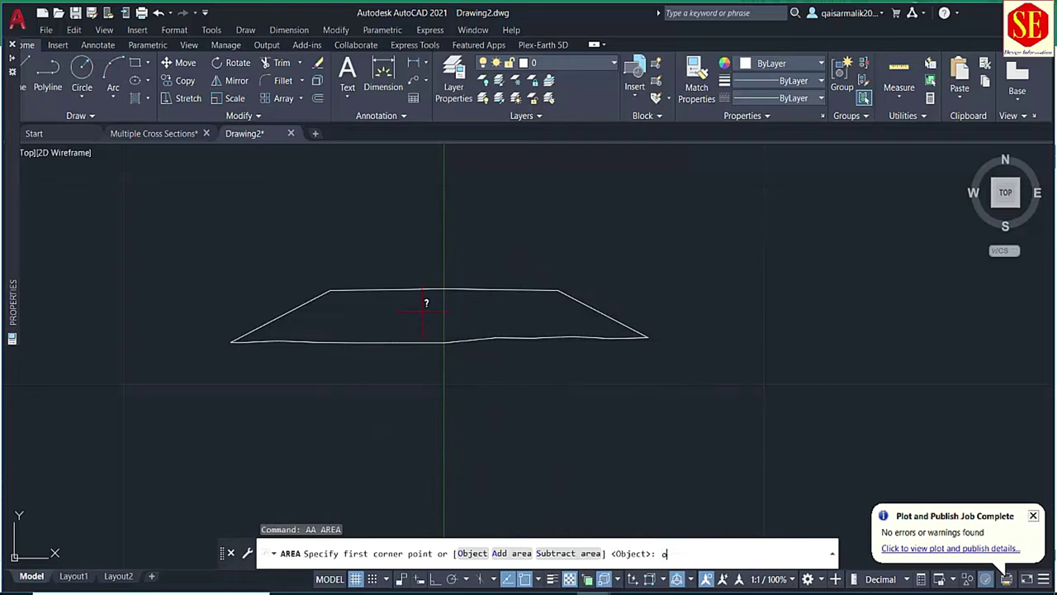
key("Return")
left_click(421, 290)
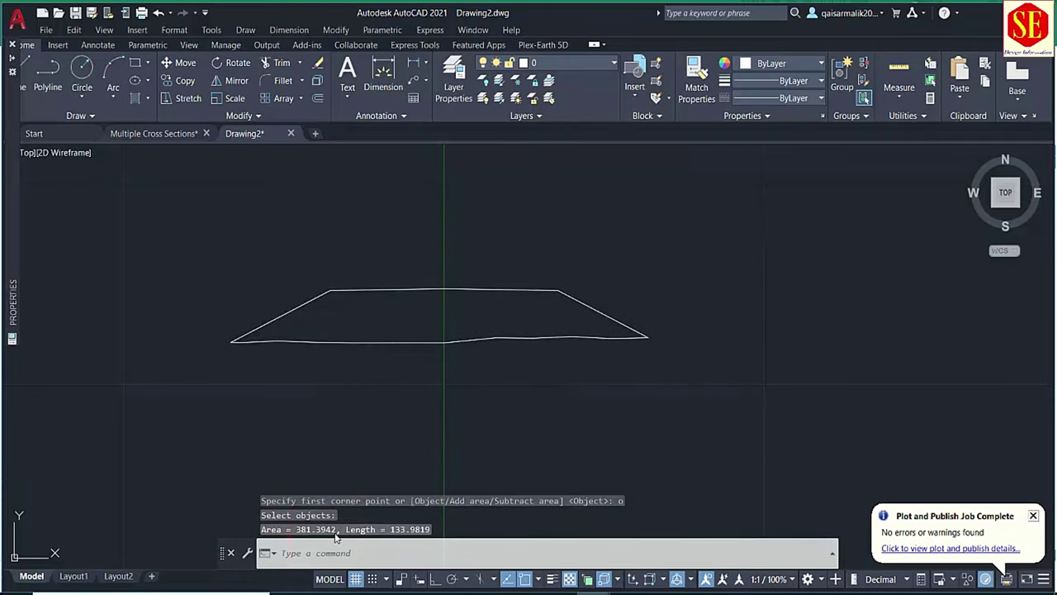
key("alt+Tab")
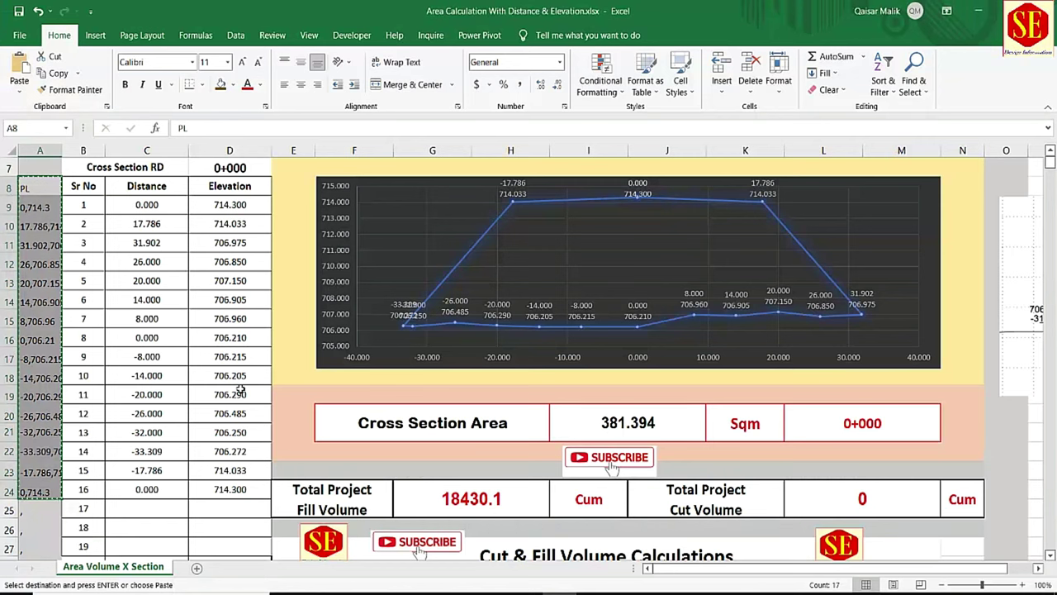
Step: Set the Cross Section RD in D7 to 50
scroll(240, 389, "down", 3)
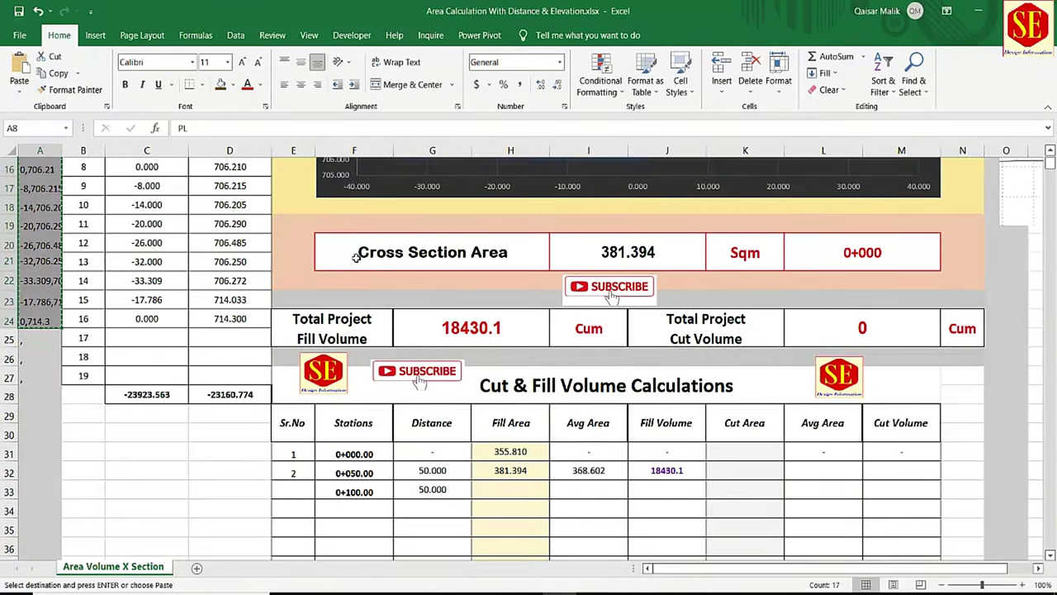
scroll(355, 258, "up", 3)
left_click(229, 165)
type("50")
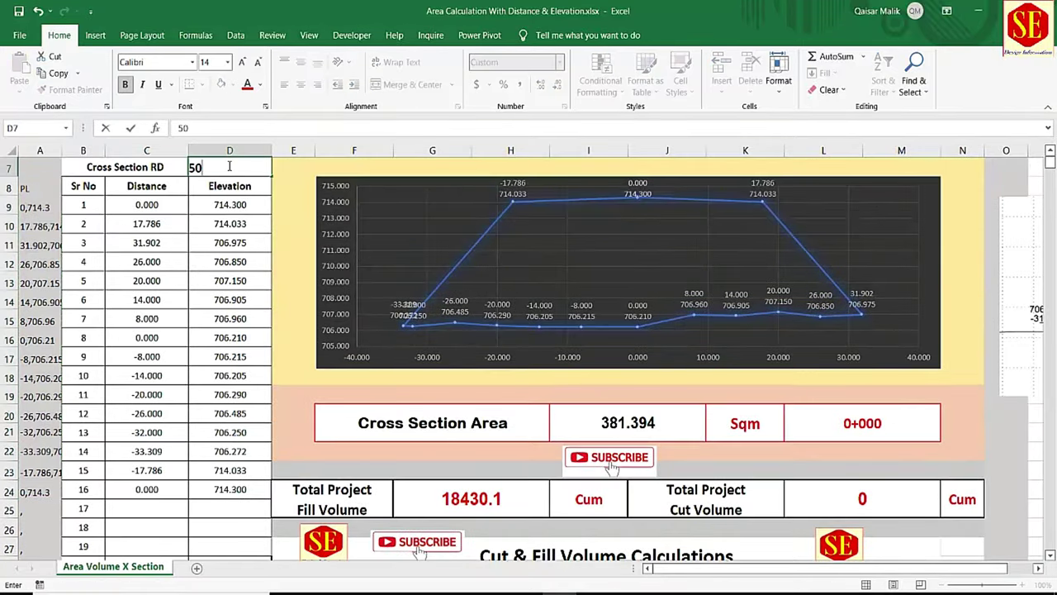
key("Return")
Step: Set the Cross Section RD in D7 to 100
left_click(229, 166)
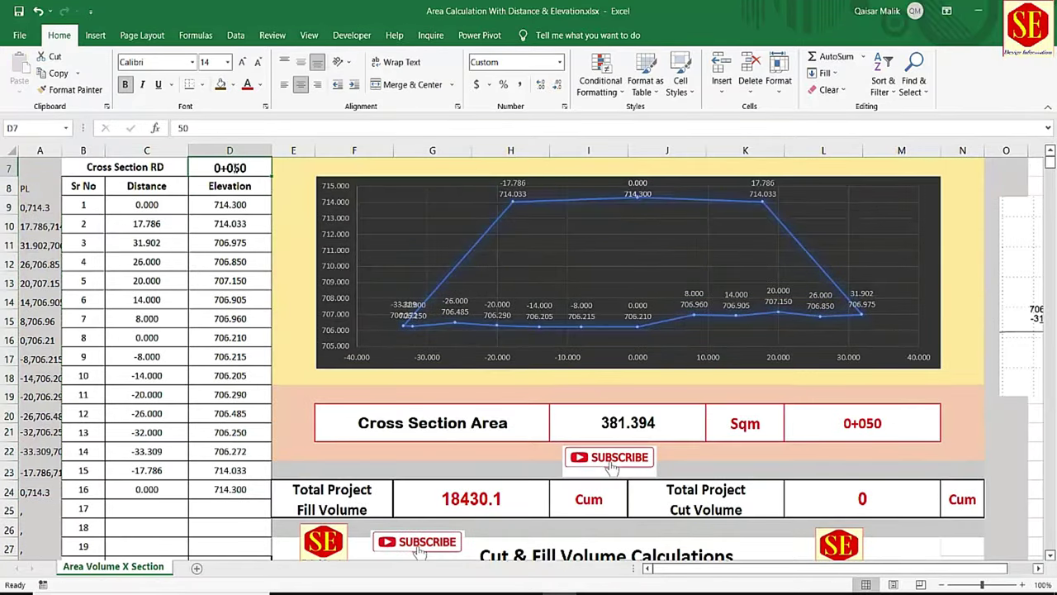
type("100")
key("Return")
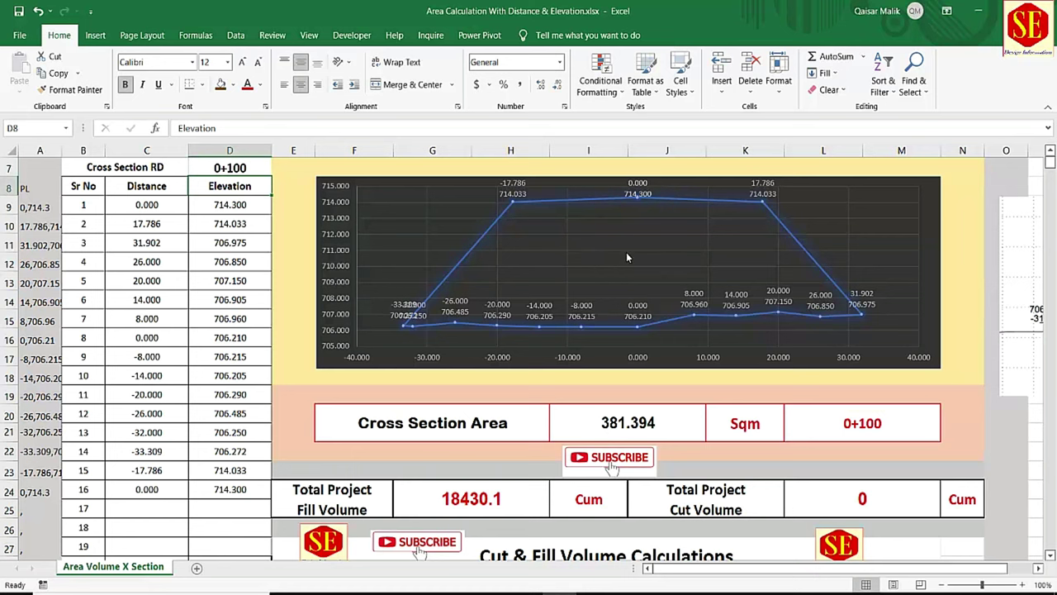
Step: Enter the fill areas 375 for station 0+100.00 and 400 for station 0+150.00 in the volume table
scroll(626, 252, "down", 1)
left_click(615, 370)
scroll(528, 465, "down", 3)
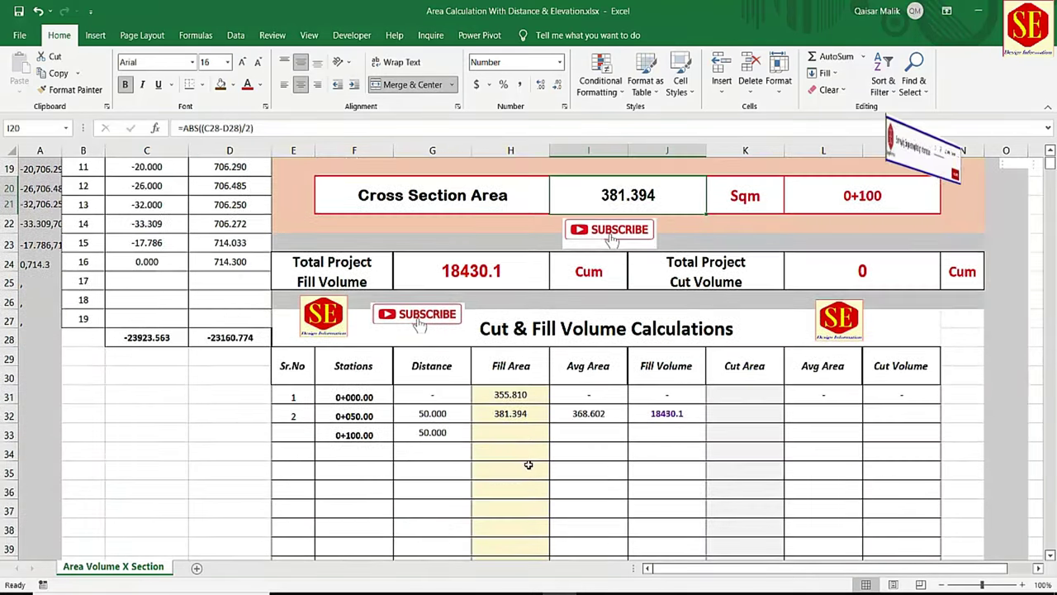
left_click(508, 434)
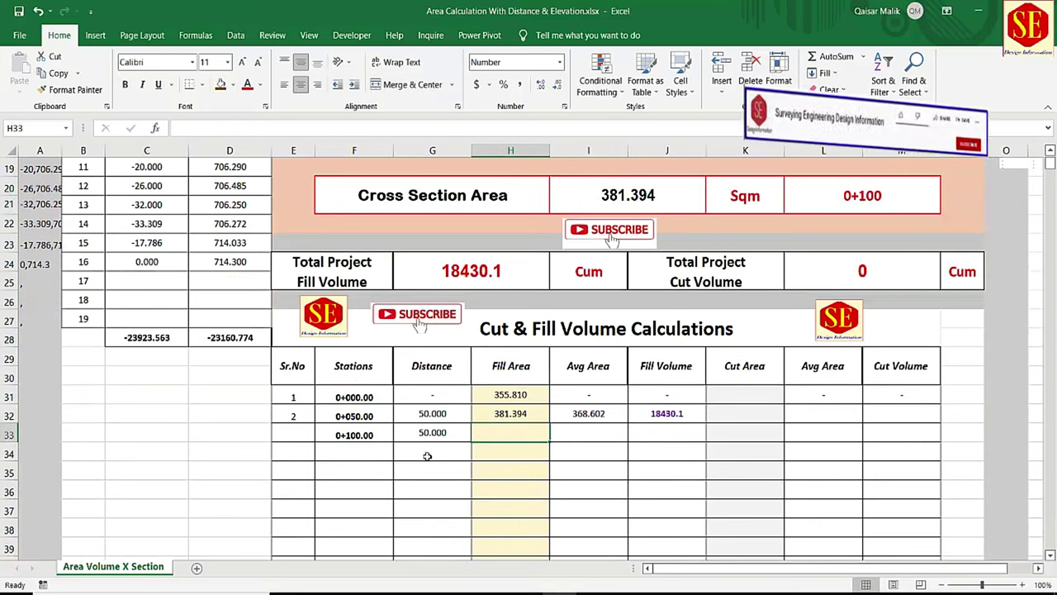
type("3")
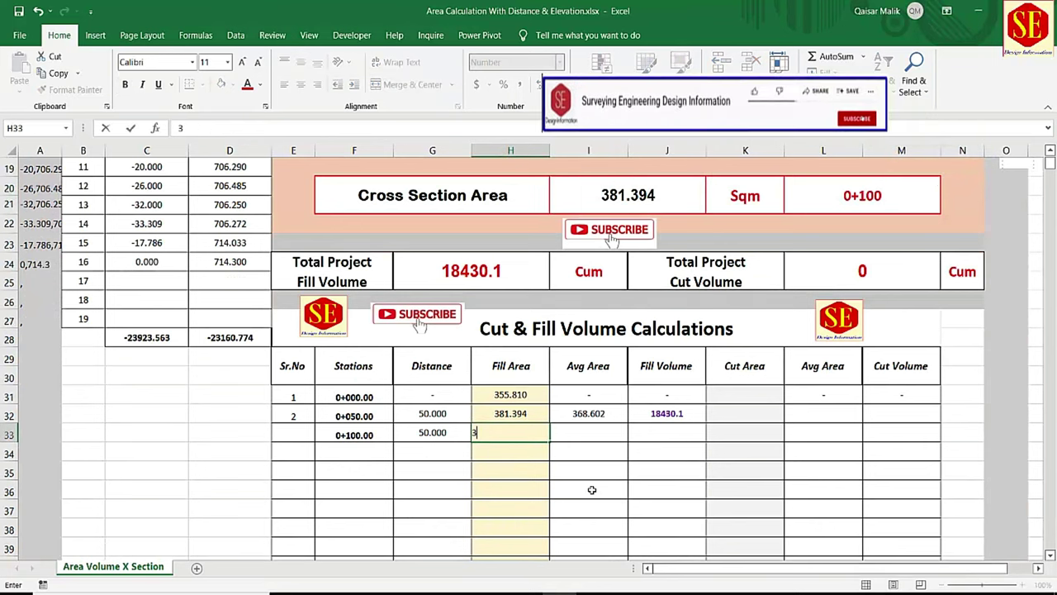
type("75")
key("Return")
type("4")
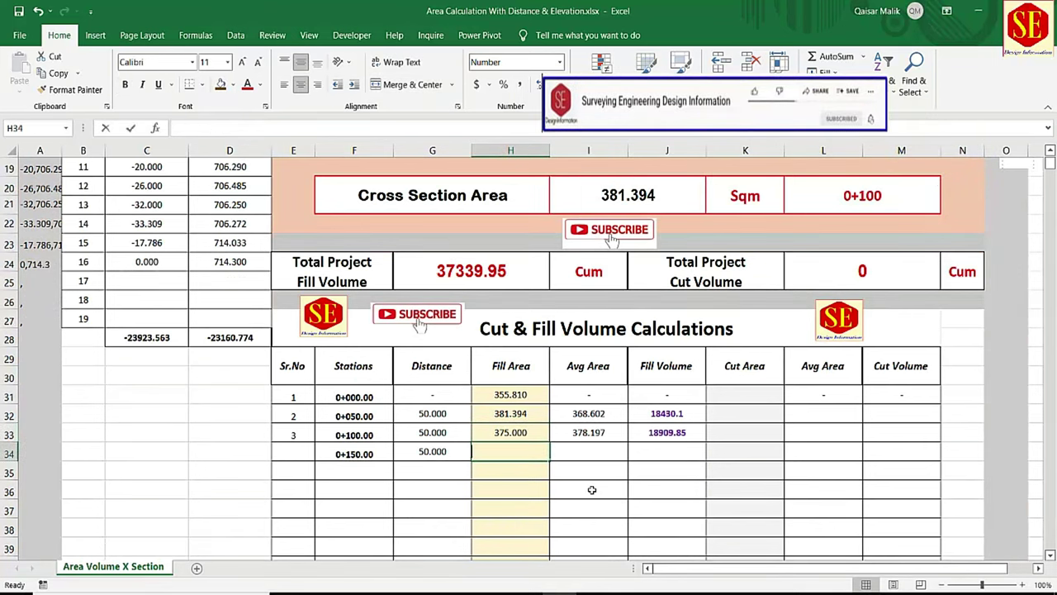
type("00")
key("Return")
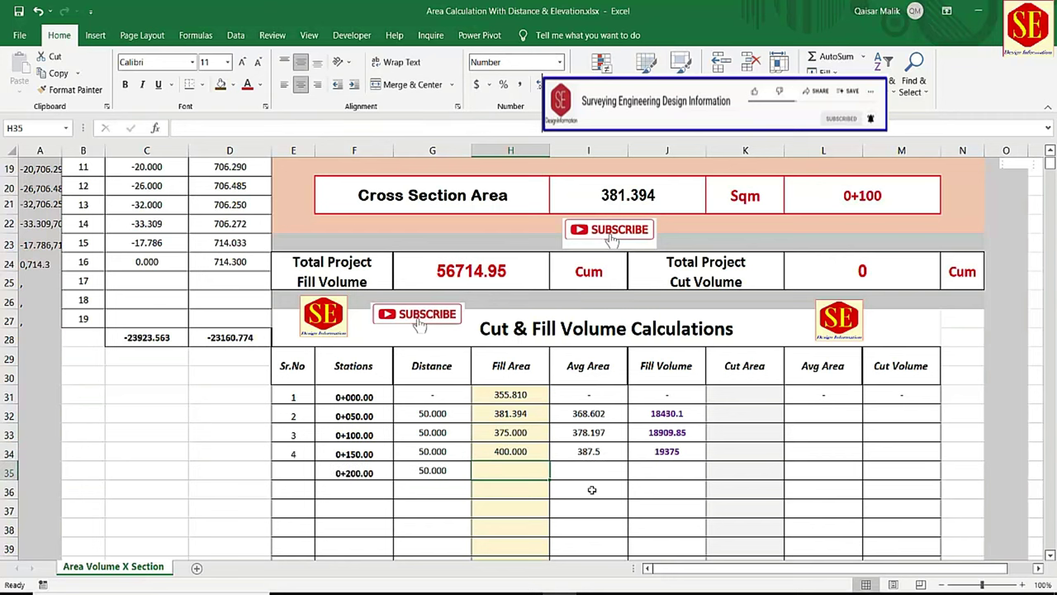
Step: Enter the fill areas 289.25 for station 0+200.00 and 391.25 for station 0+250.00
type("289.25")
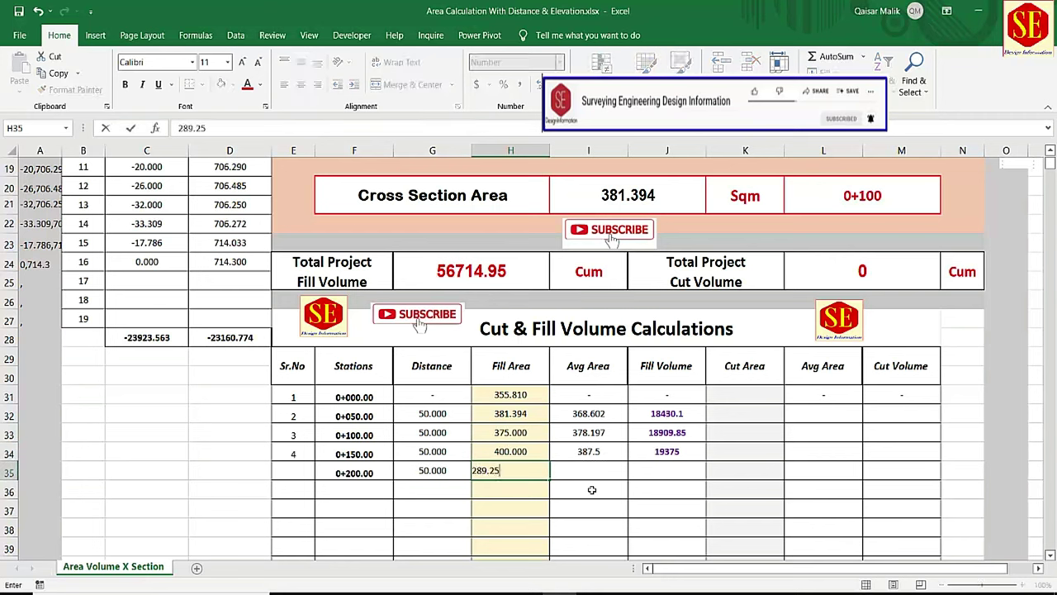
key("Return")
type("3")
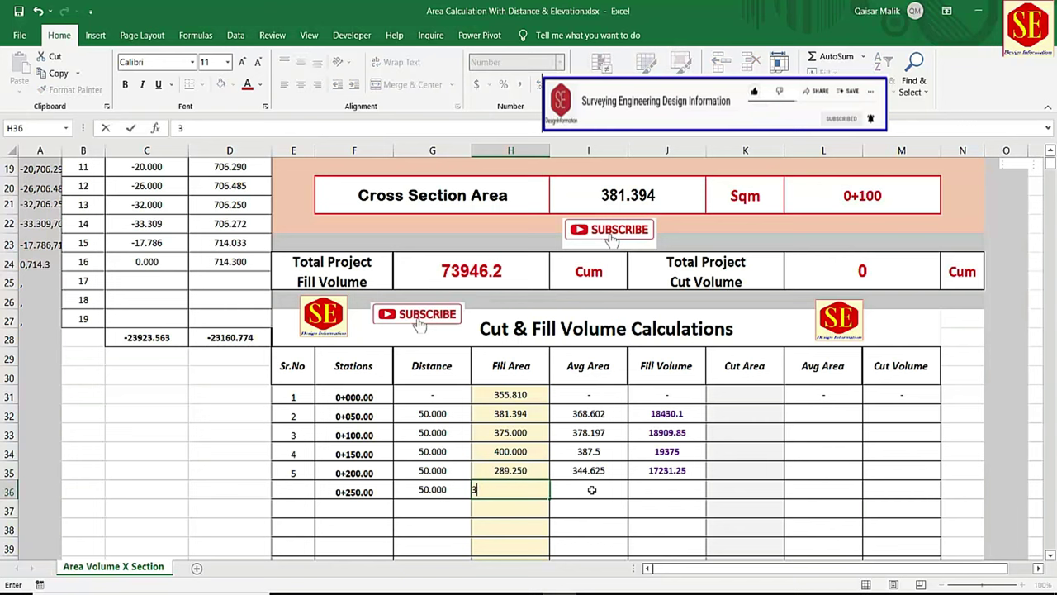
type("91.25")
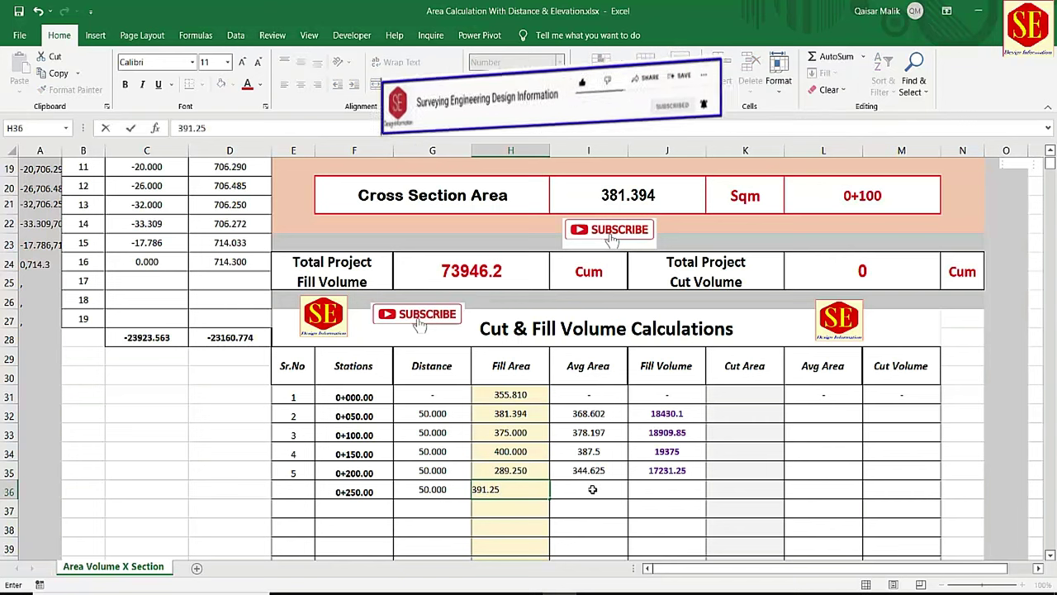
key("Return")
Step: Enter the fill areas 245, 231 and 241 for stations 0+300.00, 0+350.00 and 0+400.00
scroll(611, 479, "down", 3)
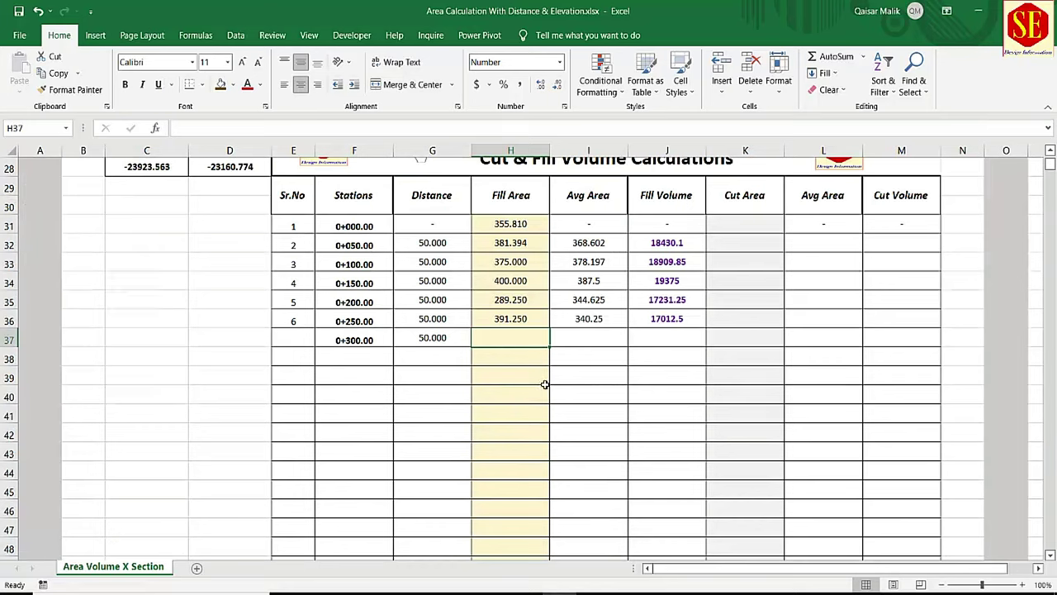
type("245")
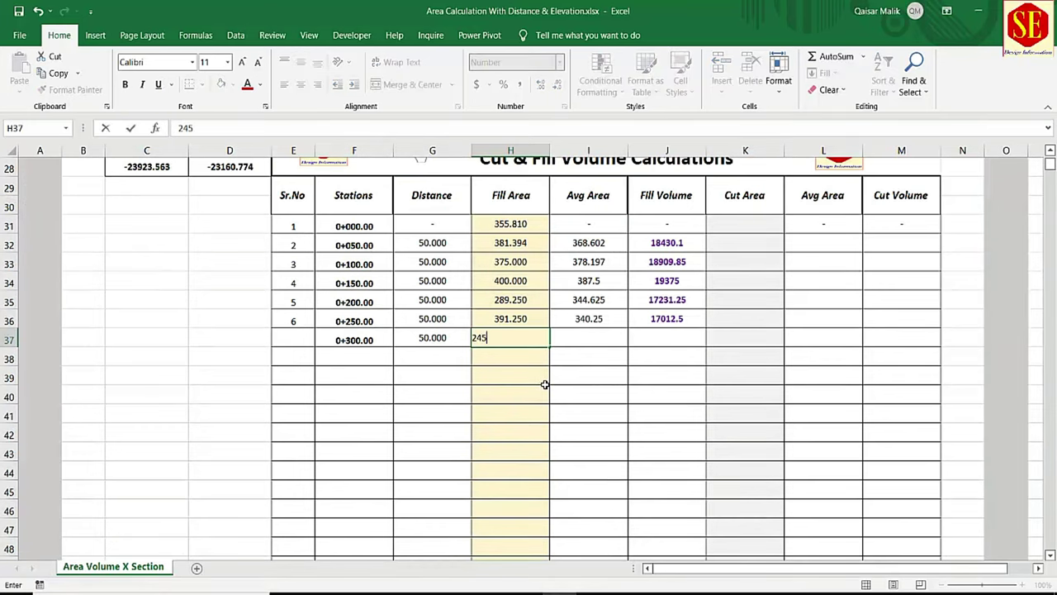
key("Return")
type("231")
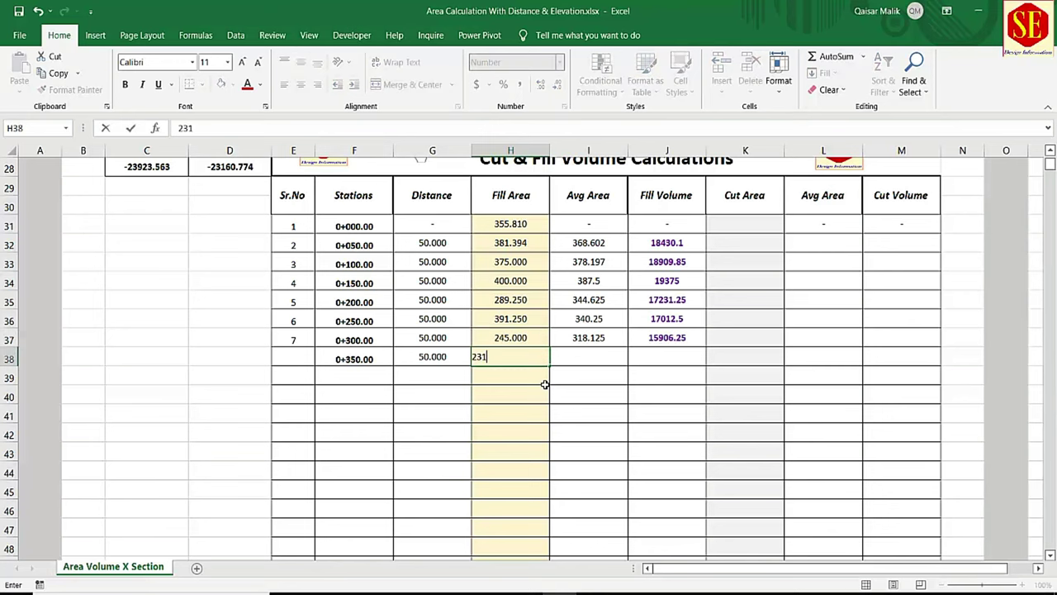
key("Return")
type("241")
key("Return")
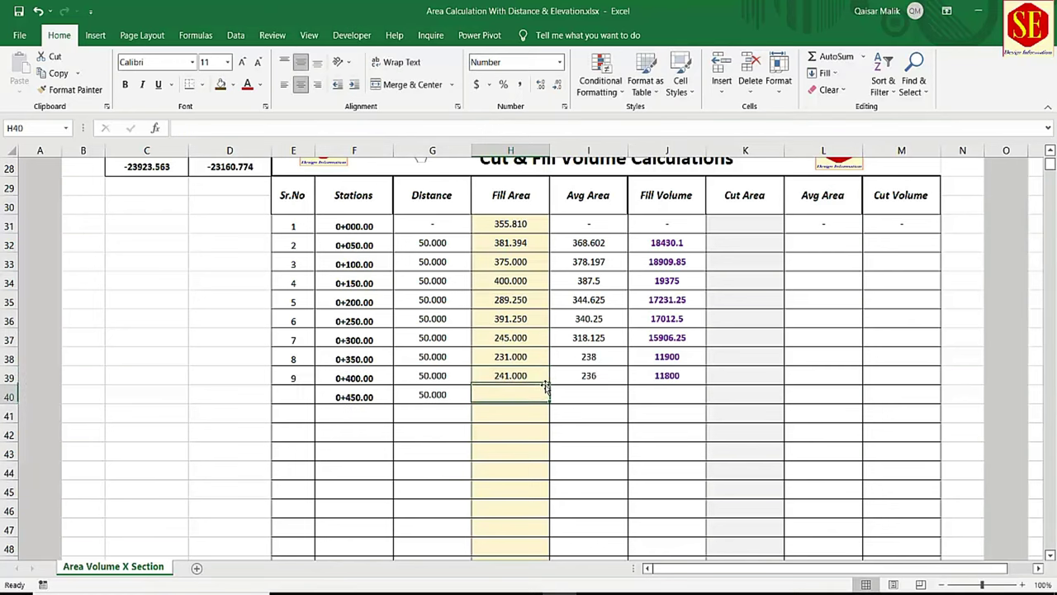
Step: Enter the fill areas 245, 260 and 326 for stations 0+450.00, 0+500.00 and 0+550.00
type("245")
key("Return")
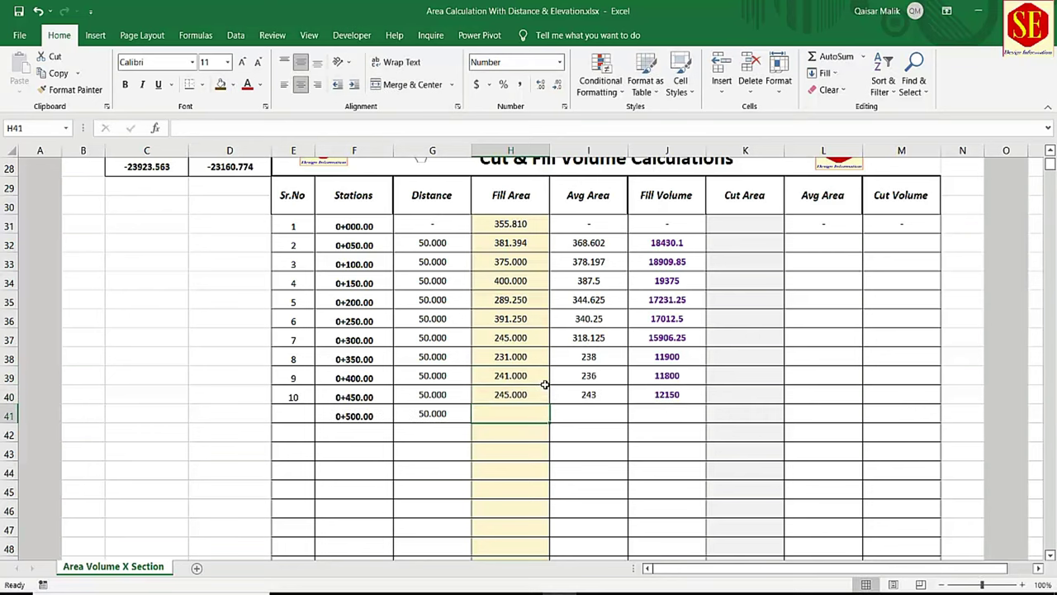
type("260")
key("Return")
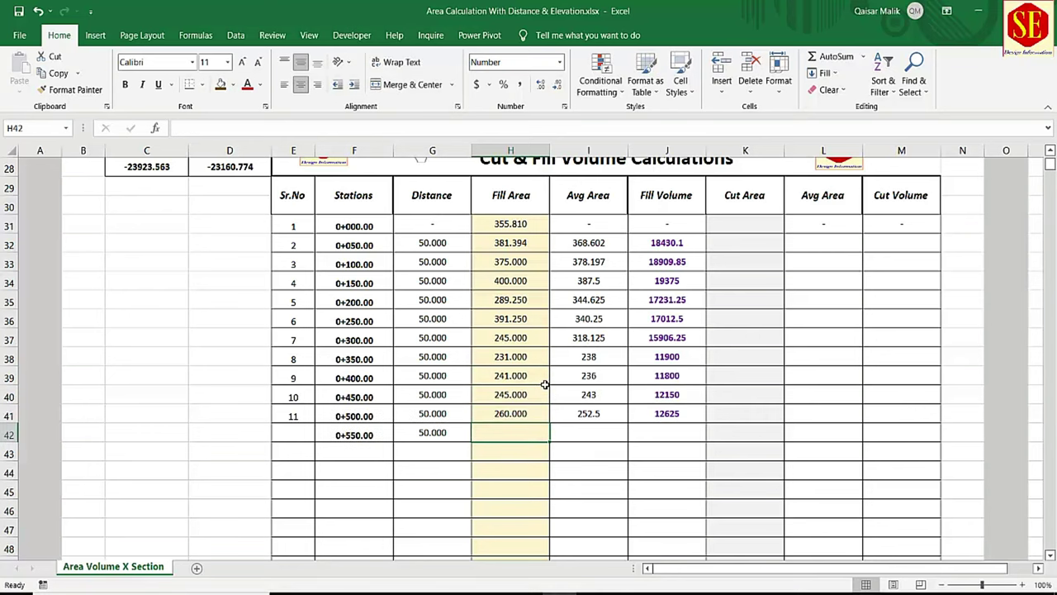
type("326")
key("Return")
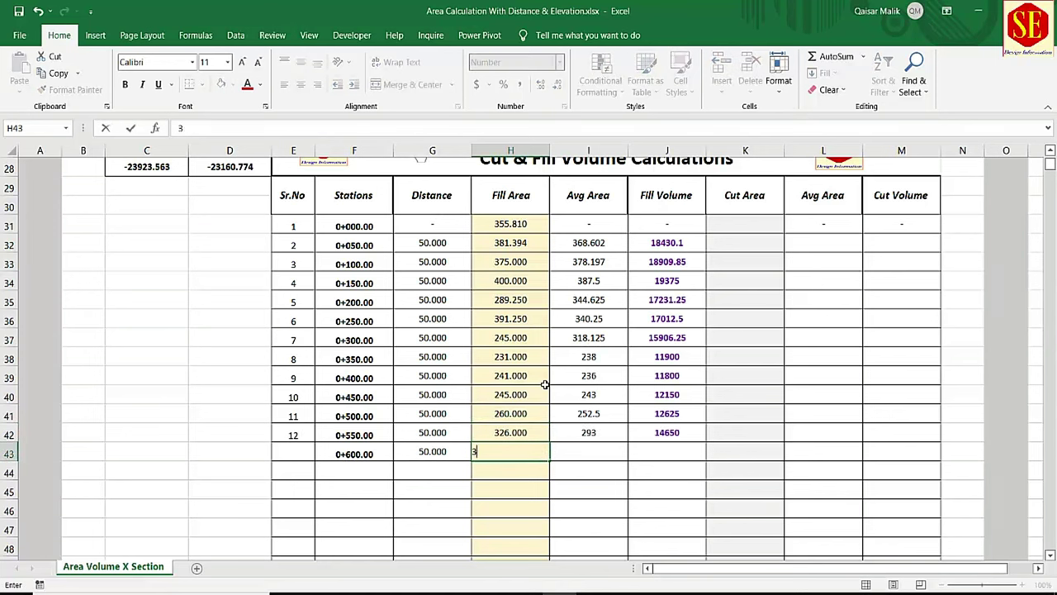
Step: Enter the fill areas 324, 245 and 145 for stations 0+600.00, 0+650.00 and 0+700.00
type("324")
key("Return")
type("2")
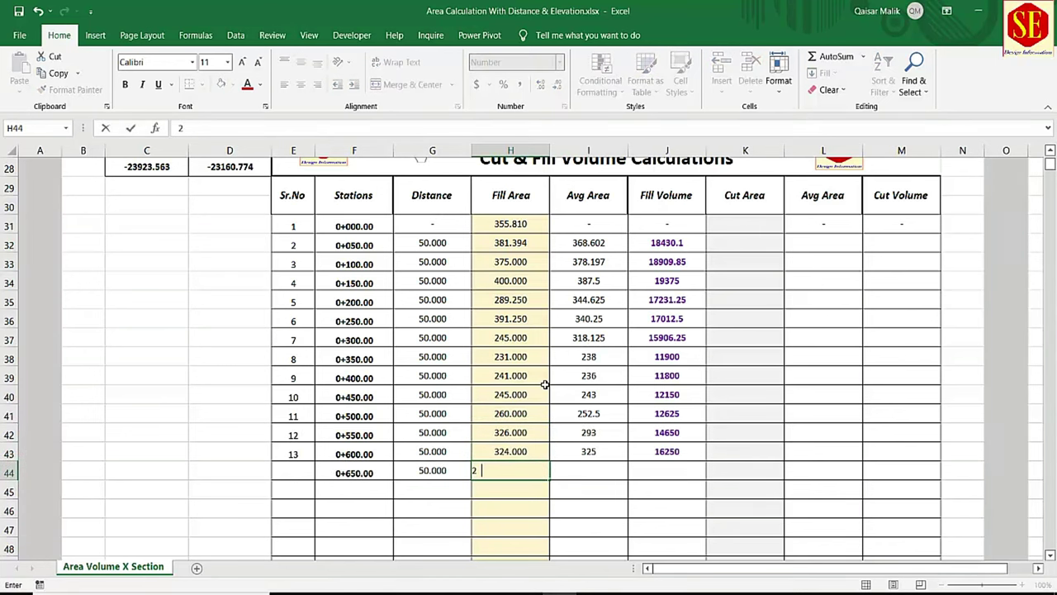
type("45")
key("Return")
type("145")
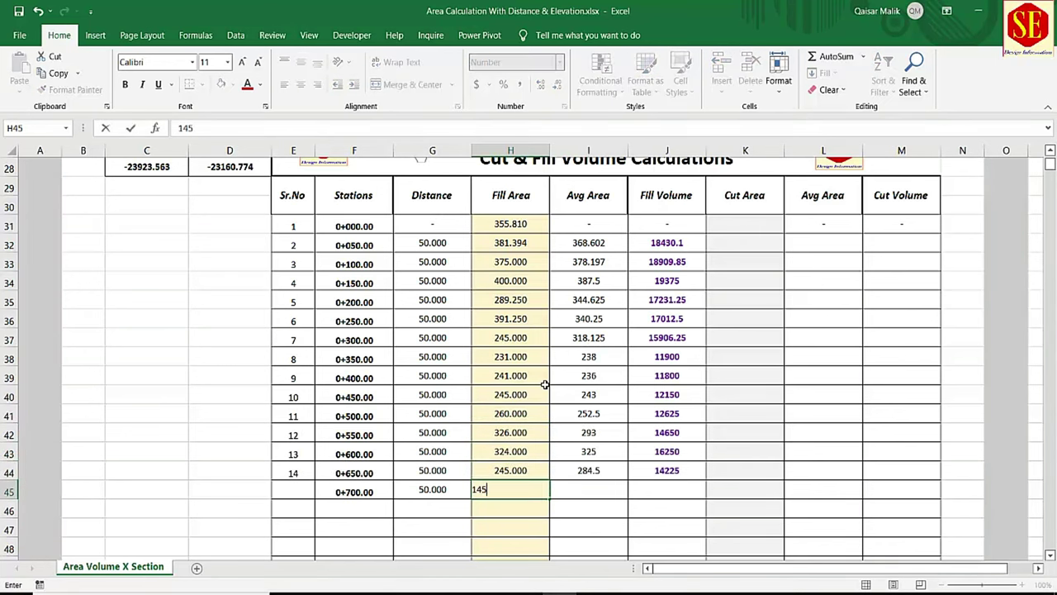
key("Return")
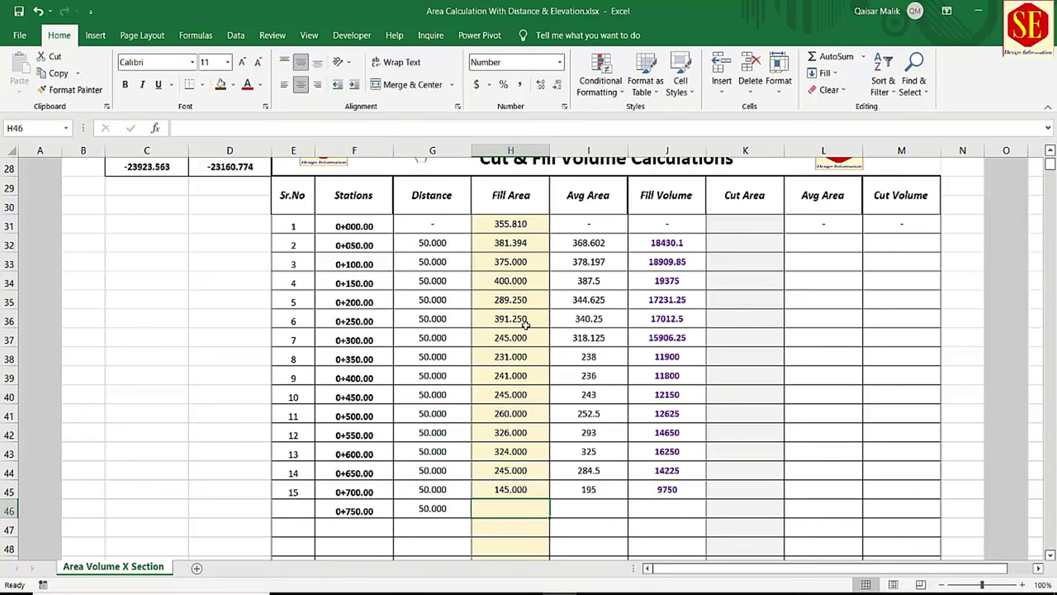
Step: Enter the fill areas 250, 245 and 145 for stations 0+750.00, 0+800.00 and 0+850.00
scroll(525, 325, "down", 1)
scroll(513, 323, "up", 2)
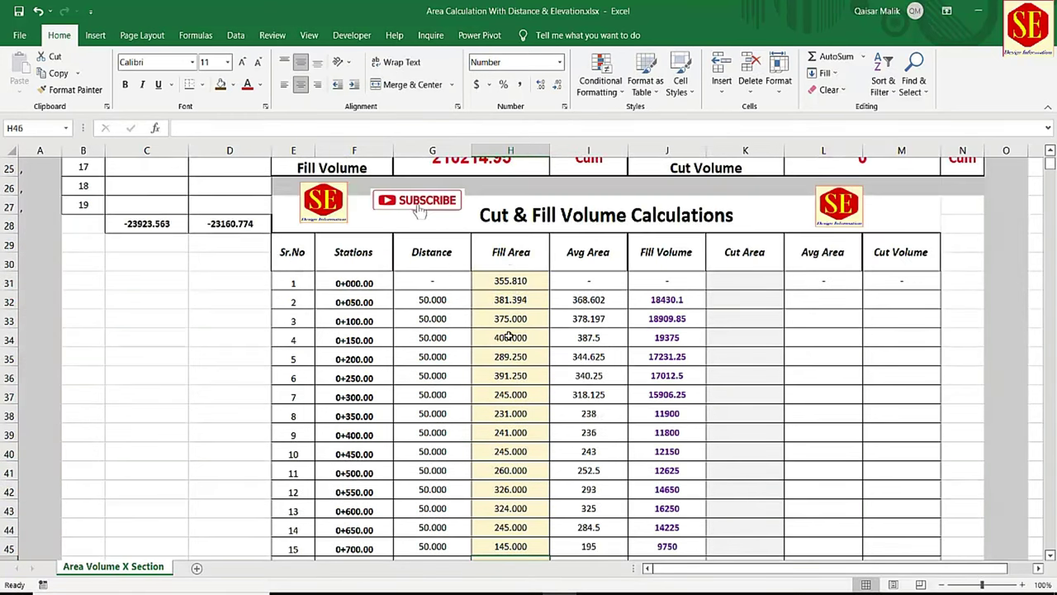
scroll(509, 334, "down", 2)
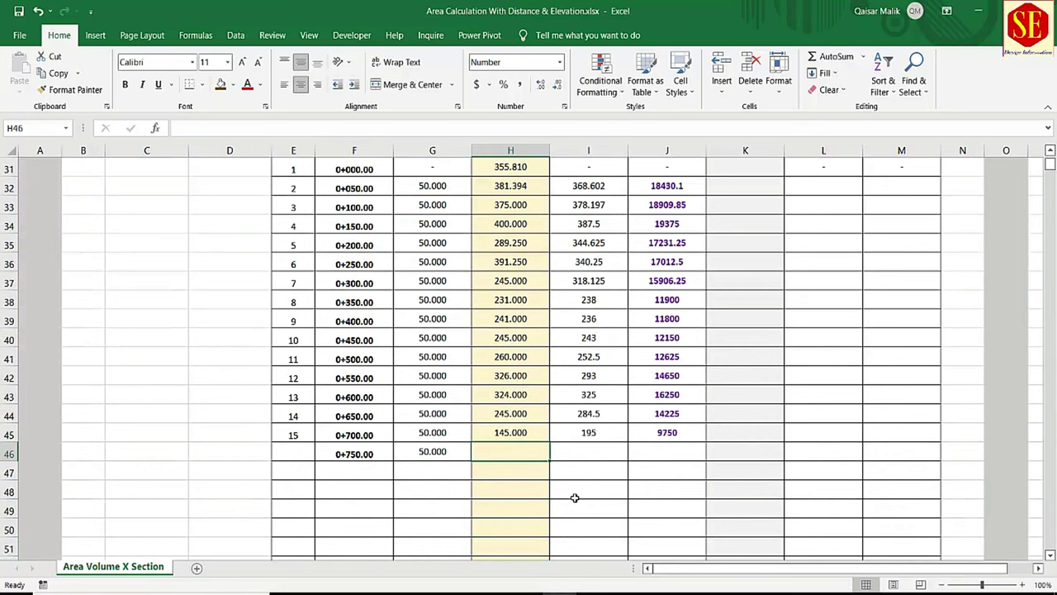
type("250")
key("Return")
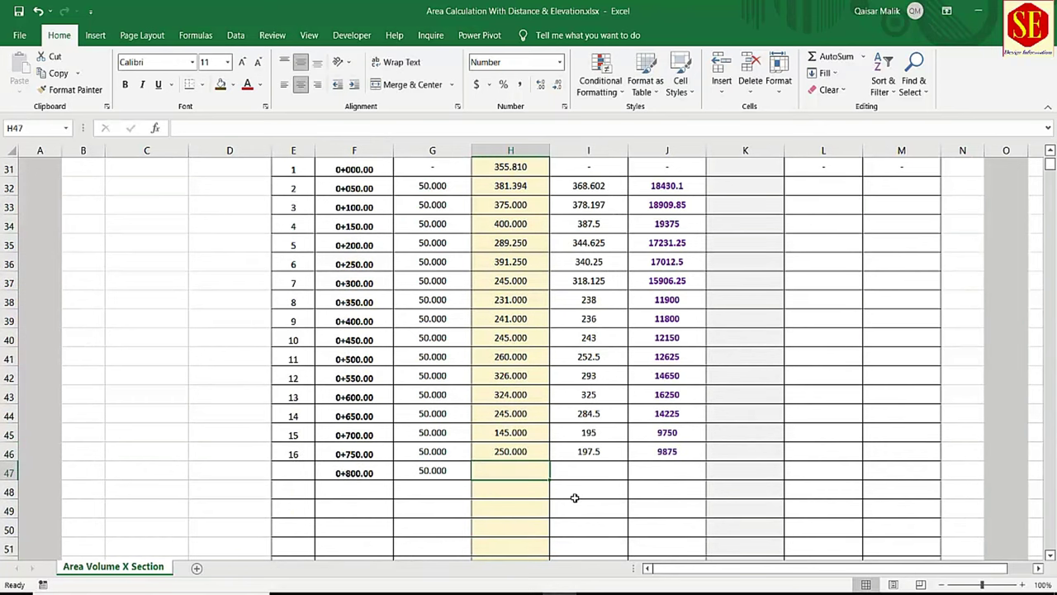
type("245")
key("Return")
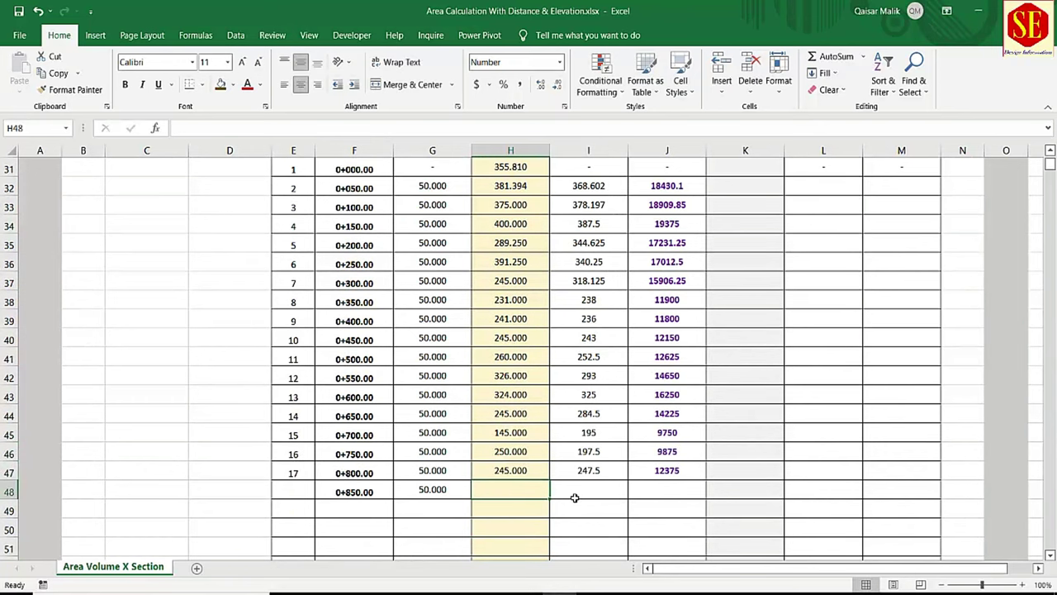
type("145")
key("Return")
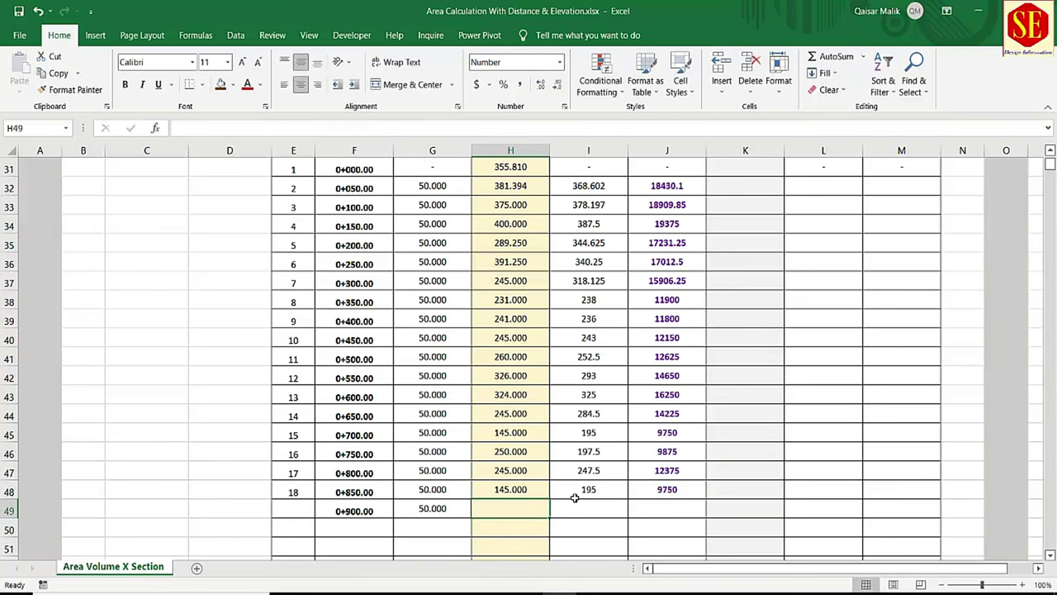
Step: Enter the fill areas 125, 214 and 140 for stations 0+900.00, 0+950.00 and 1+000.00
type("125")
key("Return")
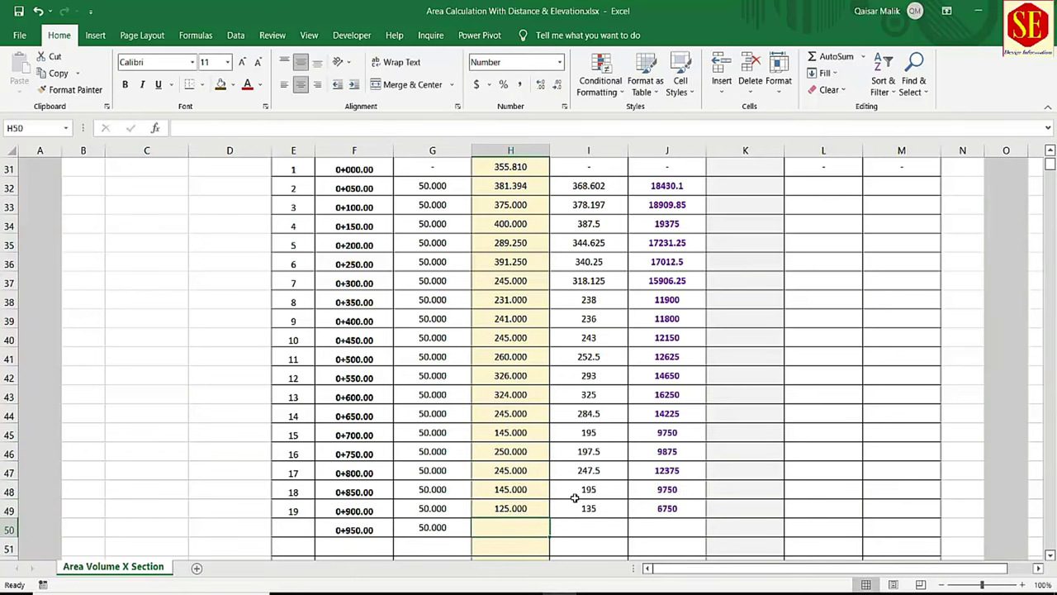
type("214")
key("Return")
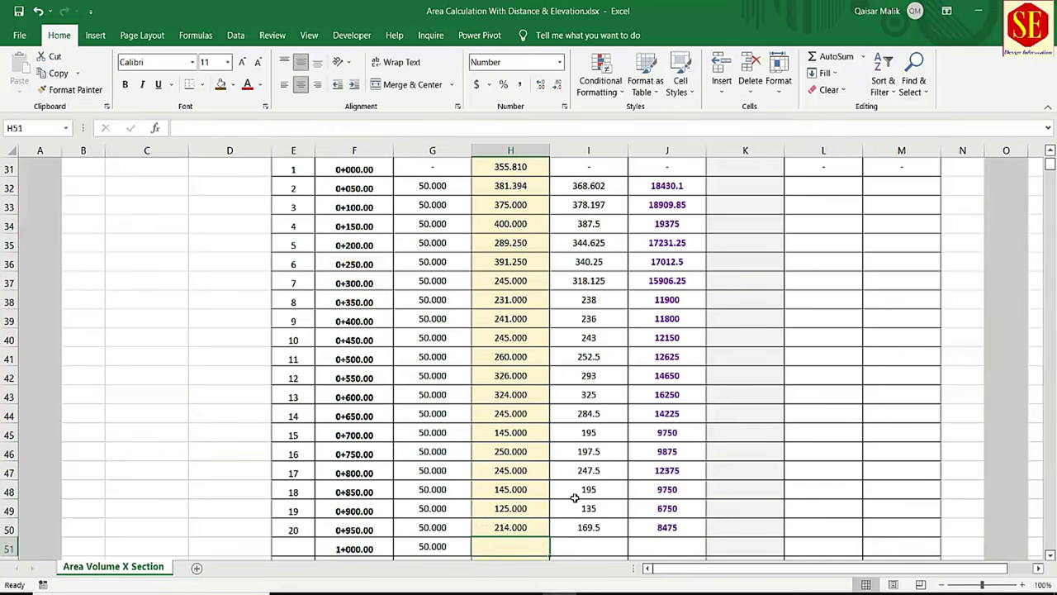
scroll(350, 432, "down", 3)
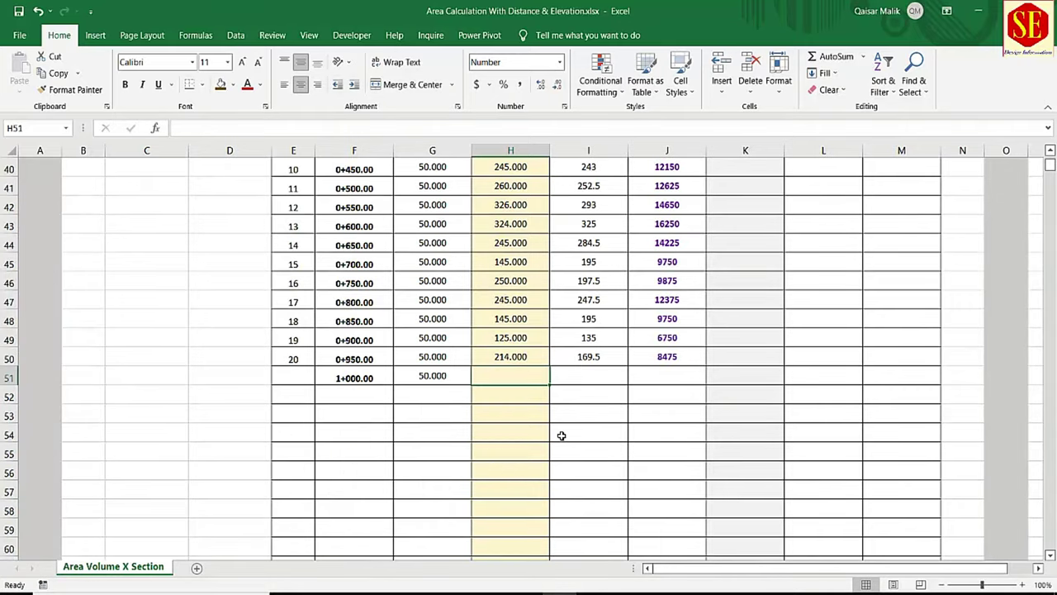
type("140")
key("Return")
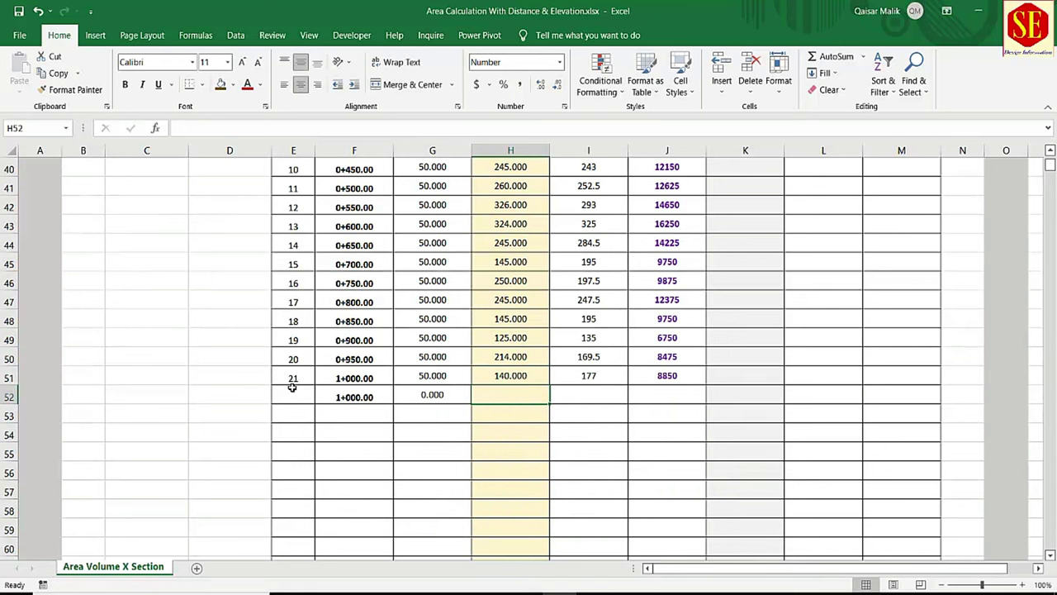
Step: Enter 0 as the fill area in the five rows below serial number 21, cells H52 to H56
type("0")
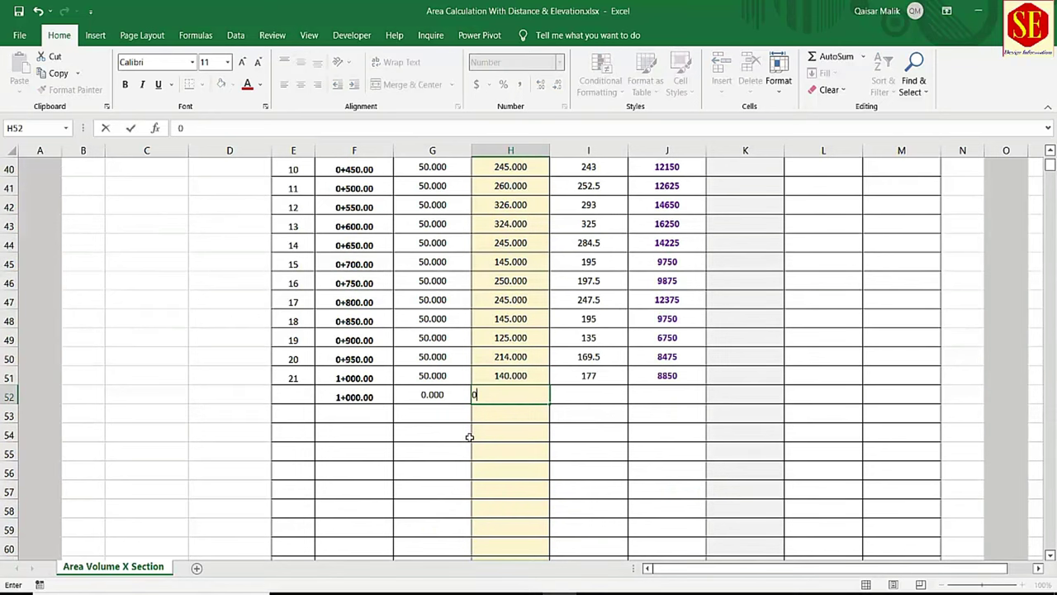
key("Return")
type("0")
key("Return")
type("0")
key("Return")
type("0")
key("Return")
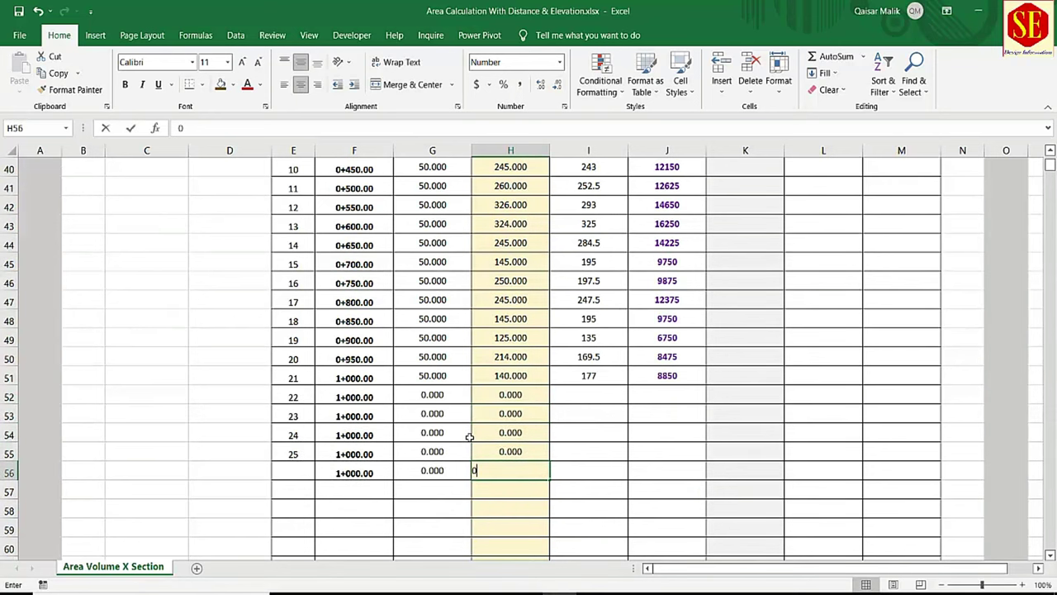
type("0")
left_click(528, 394)
Step: Move the fill cross-section picture aside to uncover the header data and check the Eop Station cell
scroll(612, 393, "up", 7)
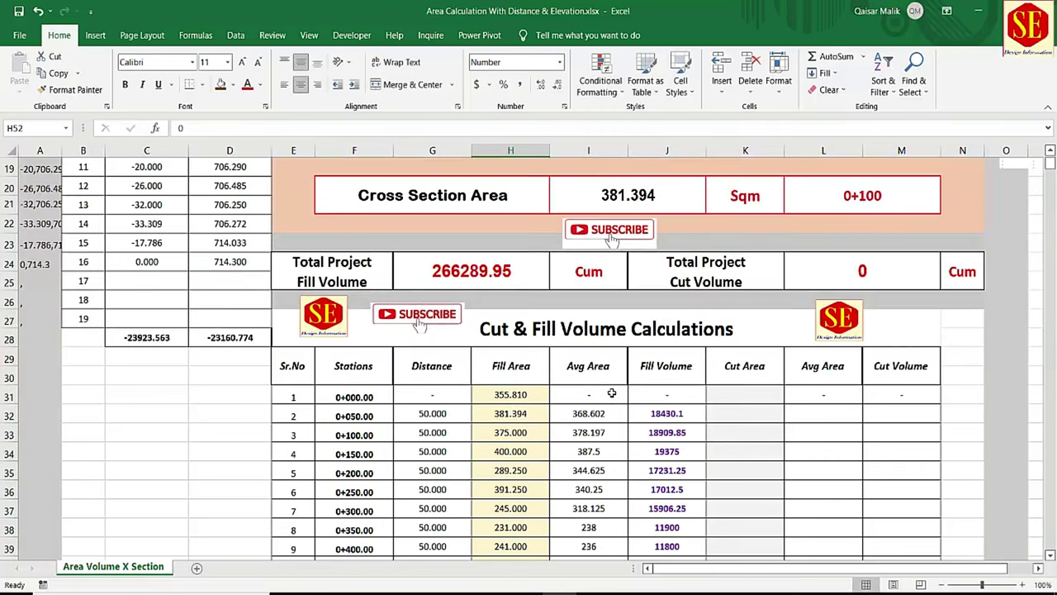
scroll(640, 235, "up", 3)
scroll(640, 235, "up", 3)
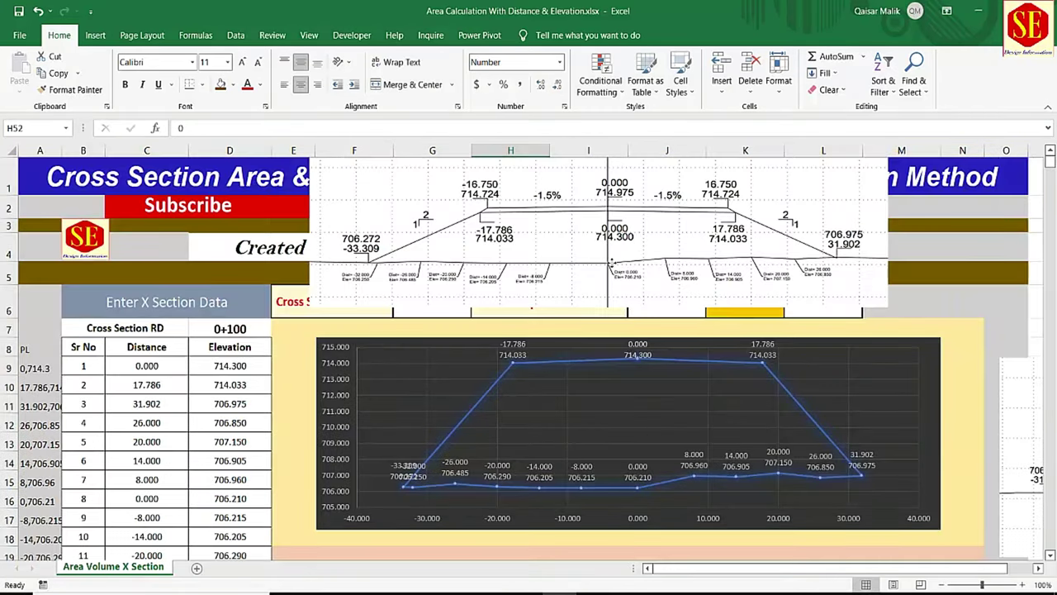
left_click_drag(556, 309, 988, 289)
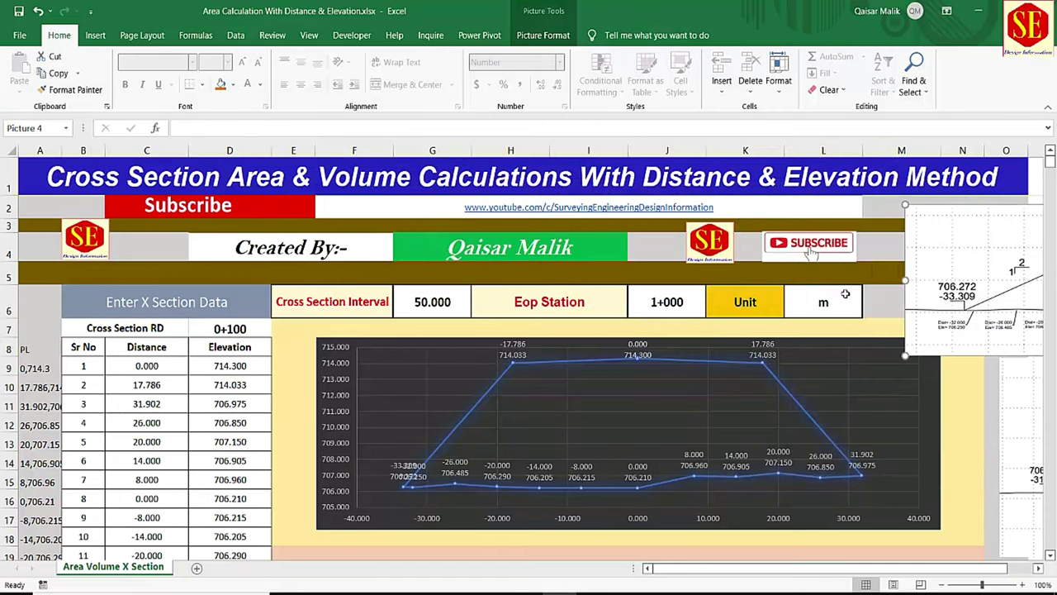
left_click(659, 299)
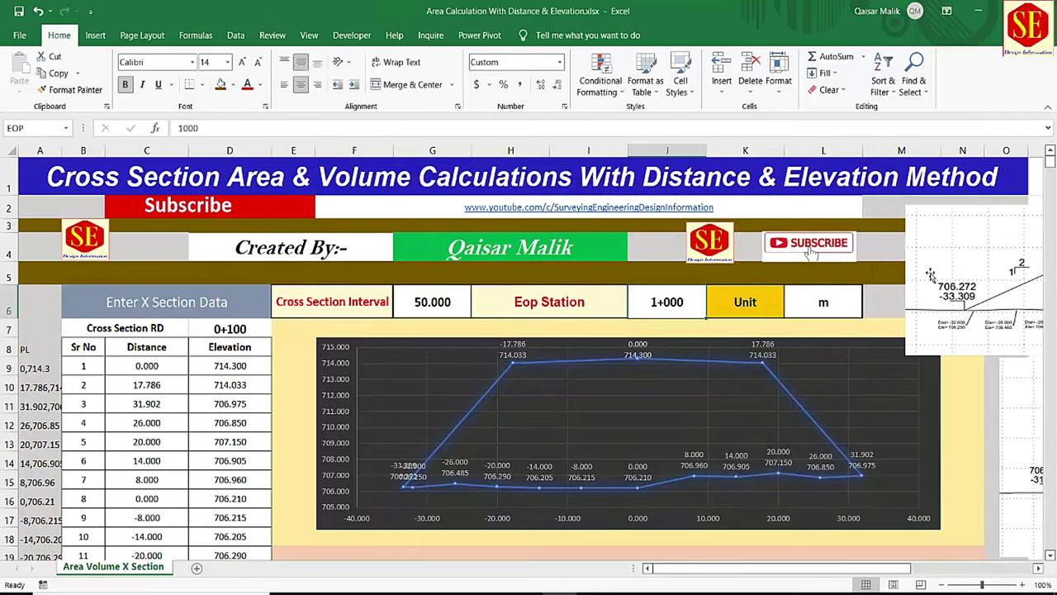
left_click(974, 281)
Step: Clear the zero fill areas from cells H52 to H56 below the last station
scroll(647, 341, "down", 13)
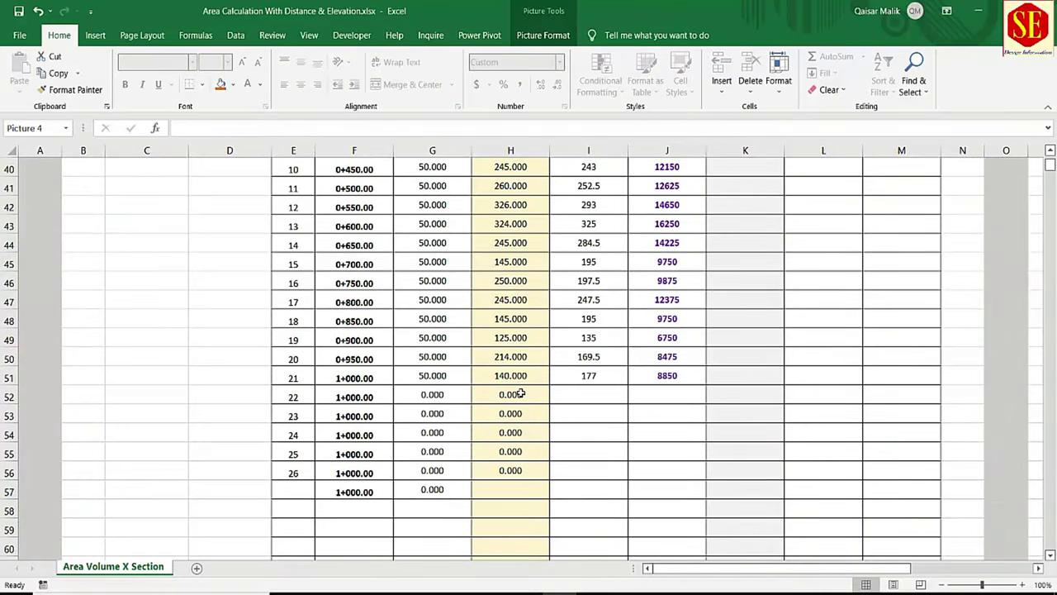
left_click_drag(520, 395, 528, 470)
key("Delete")
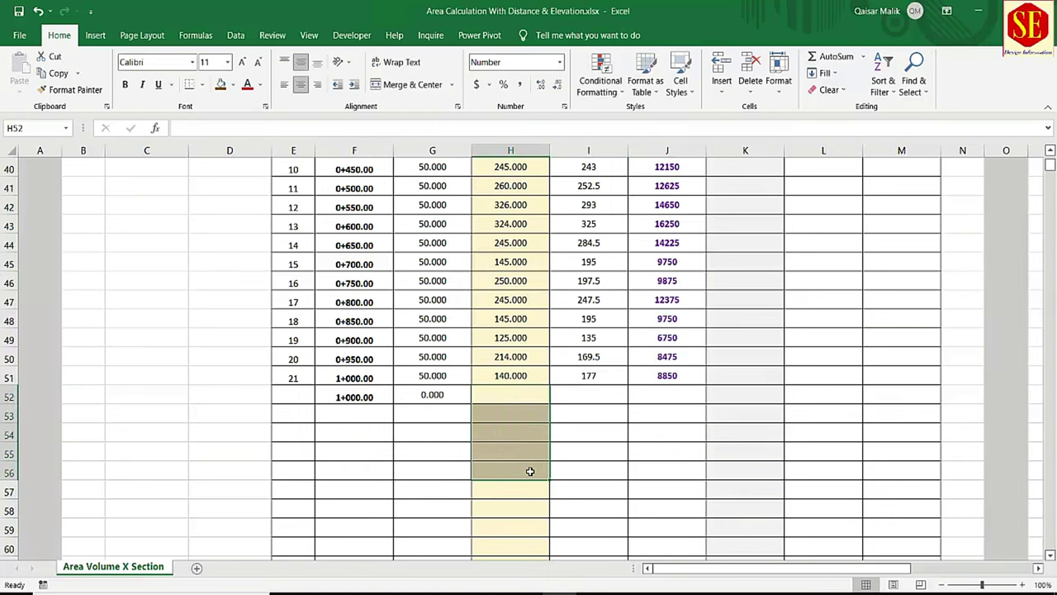
left_click(502, 378)
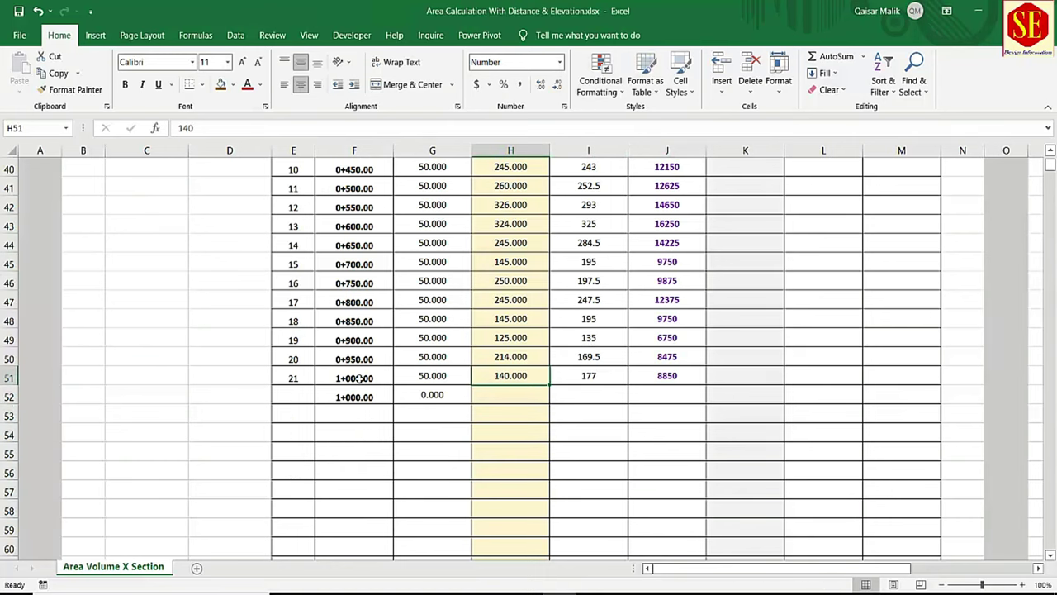
Step: Inspect the average fill area formula for station 0+150.00 and review the fill volumes down to 1+000.00
scroll(492, 375, "up", 3)
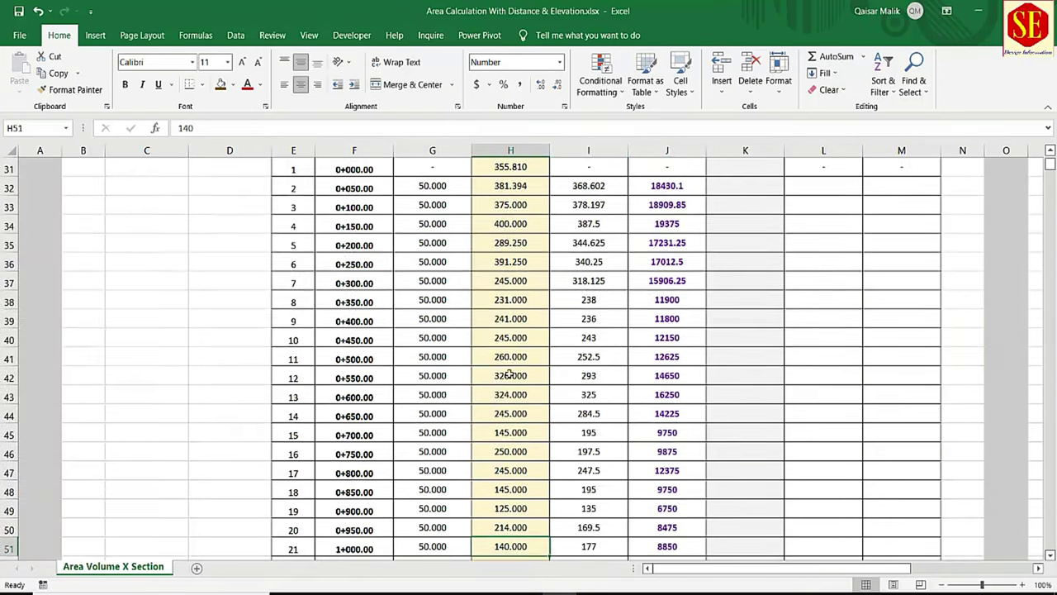
scroll(507, 479, "up", 2)
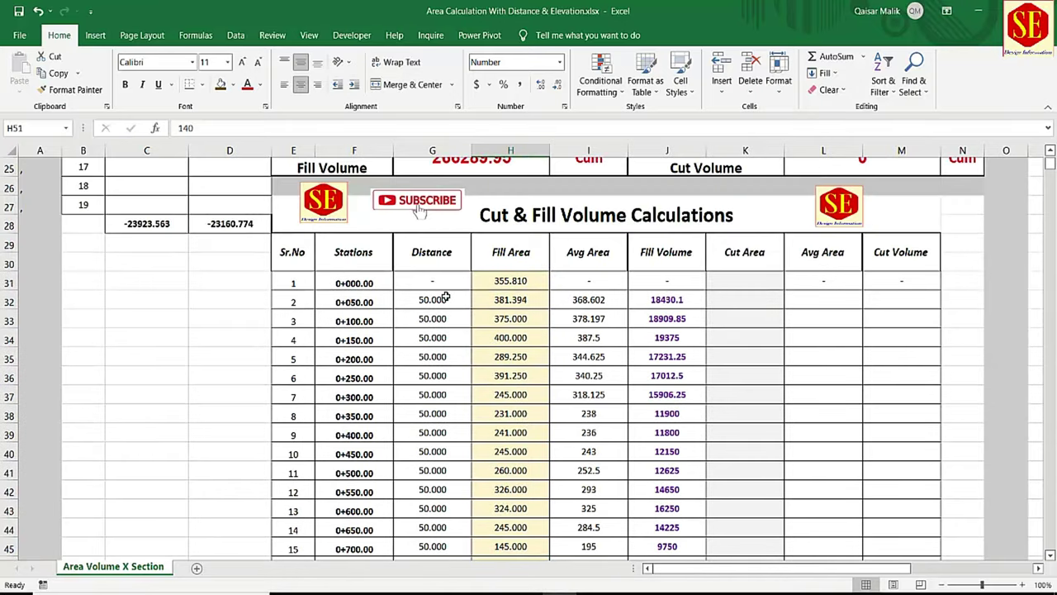
double_click(584, 338)
key("Escape")
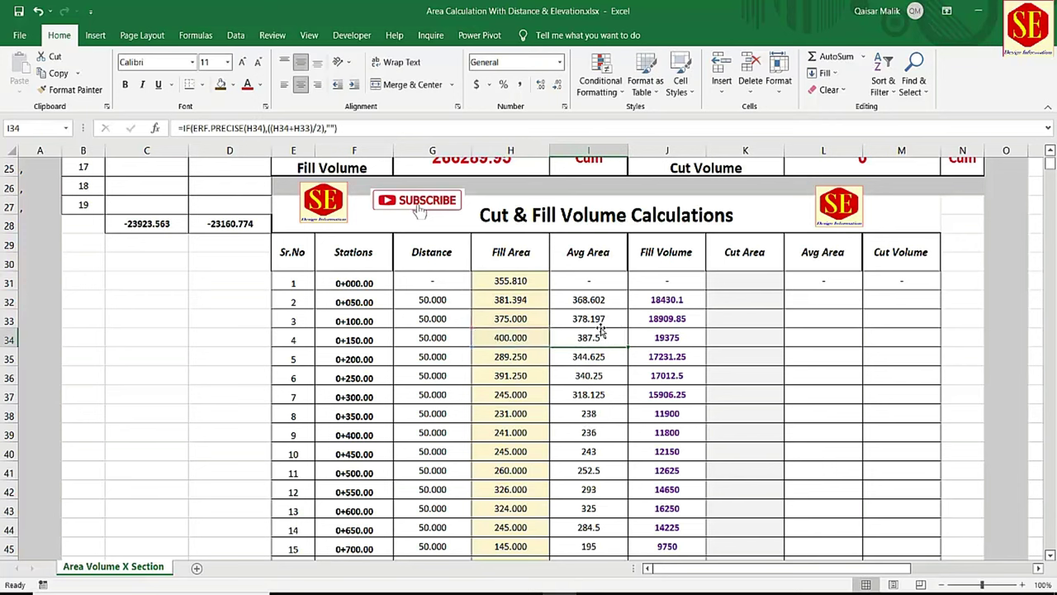
scroll(668, 297, "down", 1)
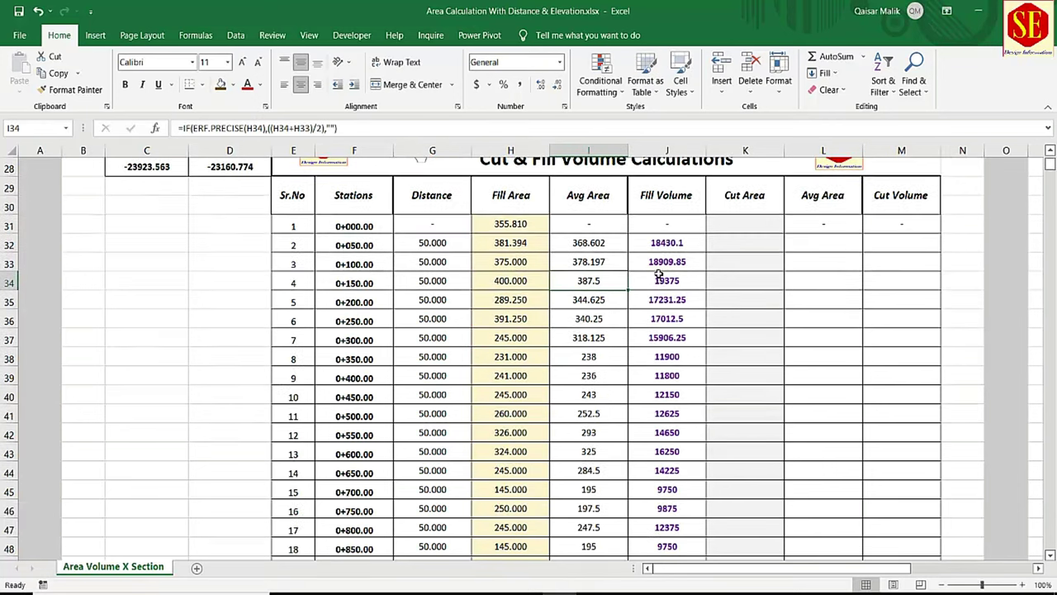
scroll(665, 453, "down", 4)
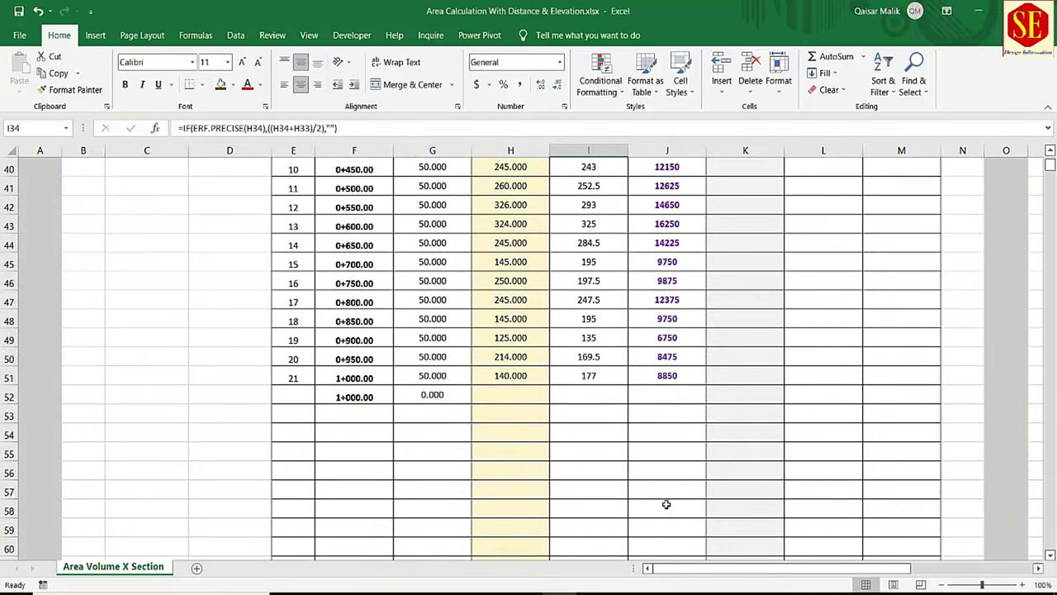
Step: Inspect the sum formula of the Total Project Fill Volume without changing it
scroll(661, 463, "up", 6)
double_click(488, 216)
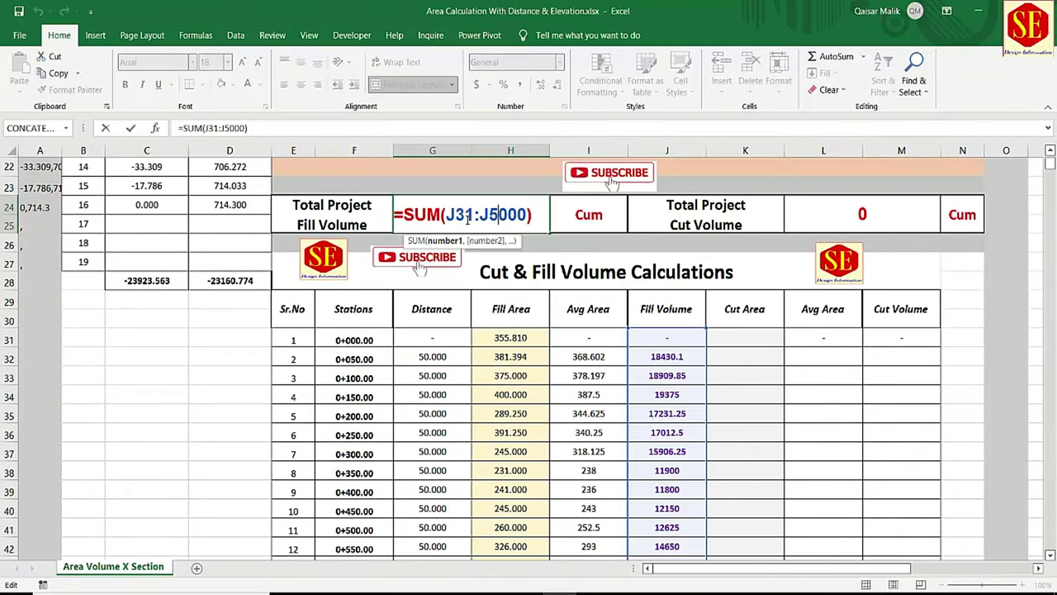
key("Escape")
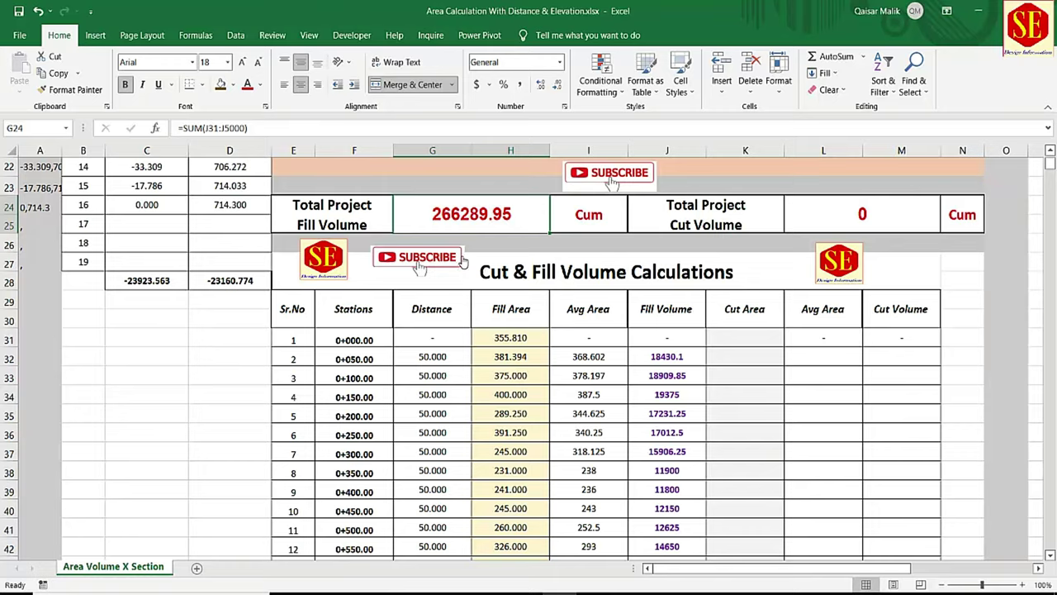
scroll(230, 270, "up", 5)
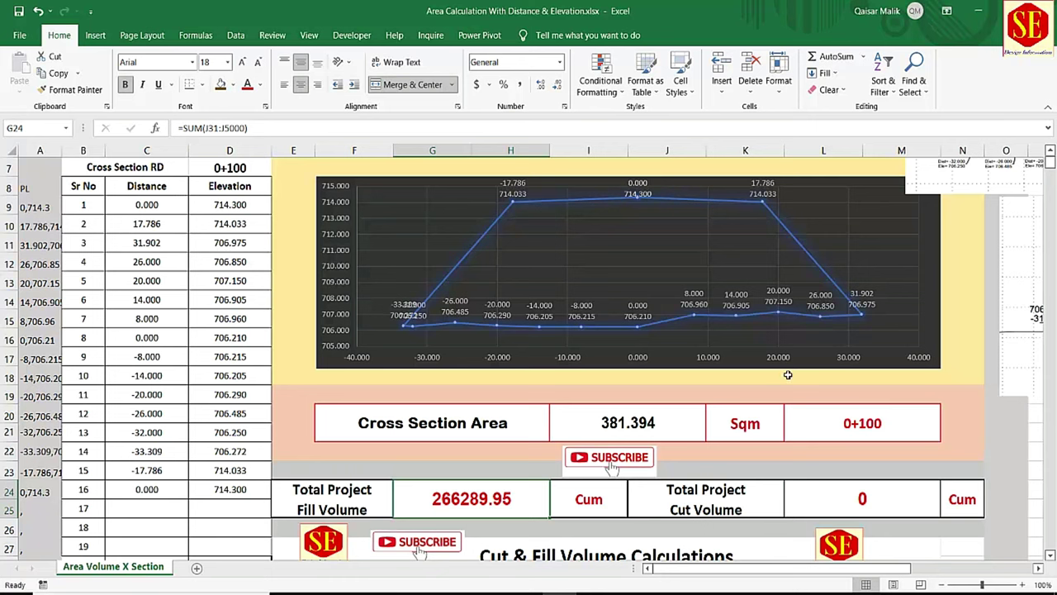
scroll(904, 386, "down", 2)
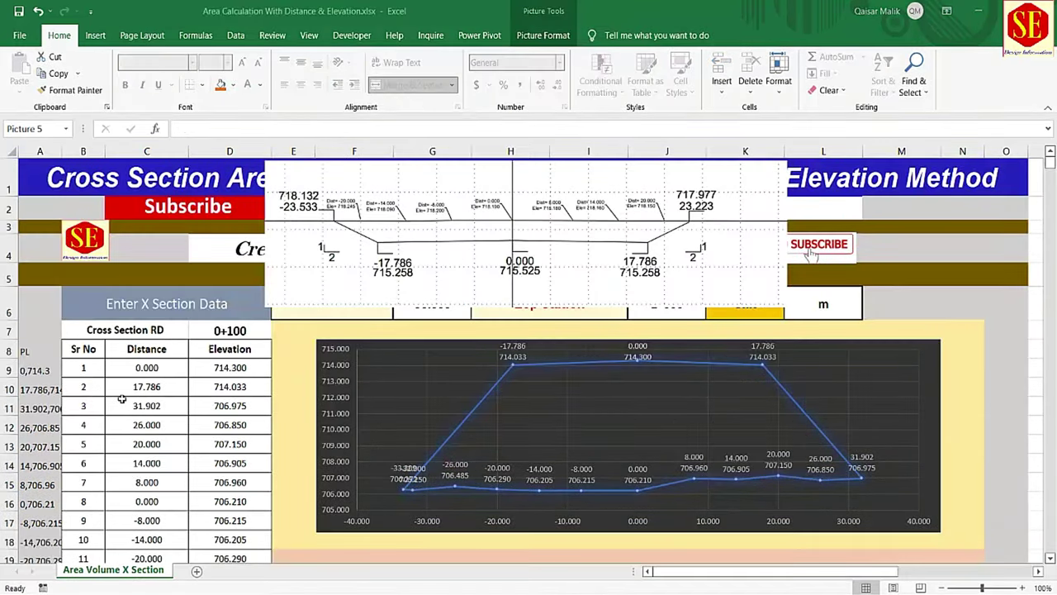
Step: Set point 1's elevation to 715.525, and point 2's distance to -17.786 and elevation to 715.258
left_click(151, 366)
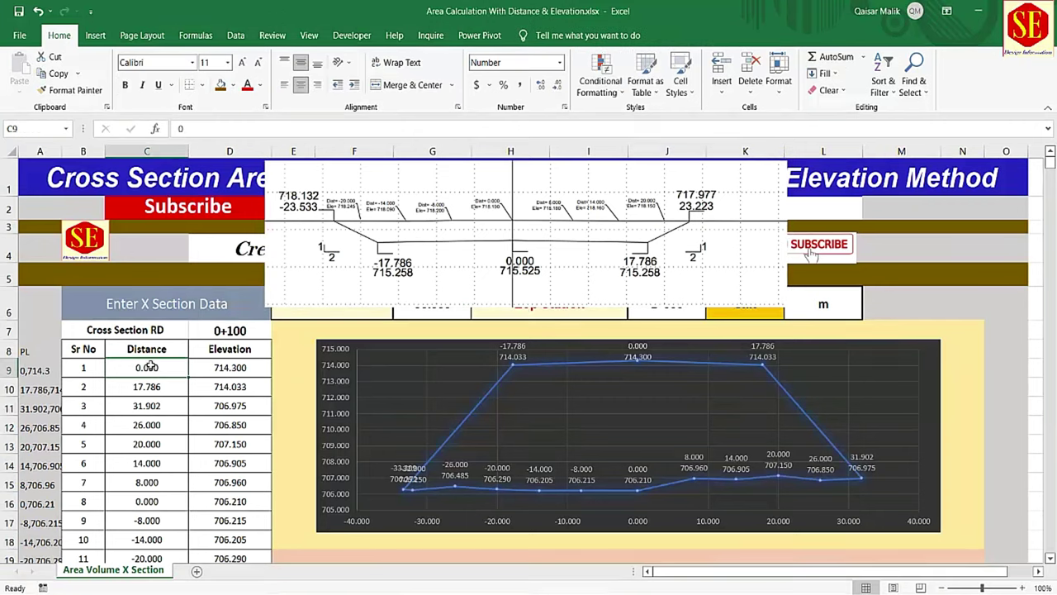
left_click(248, 370)
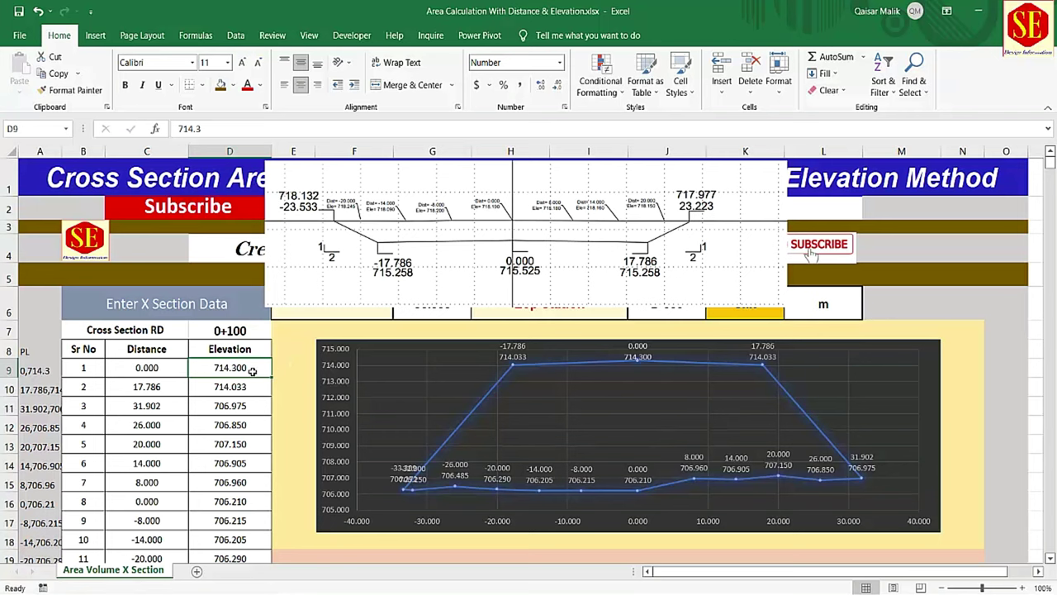
type("715.525")
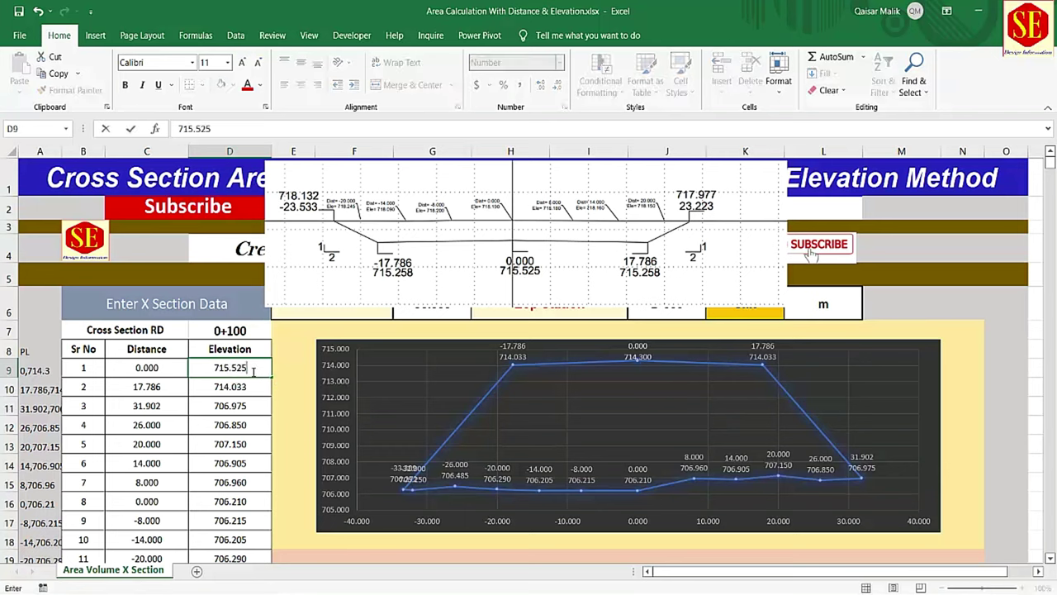
key("Return")
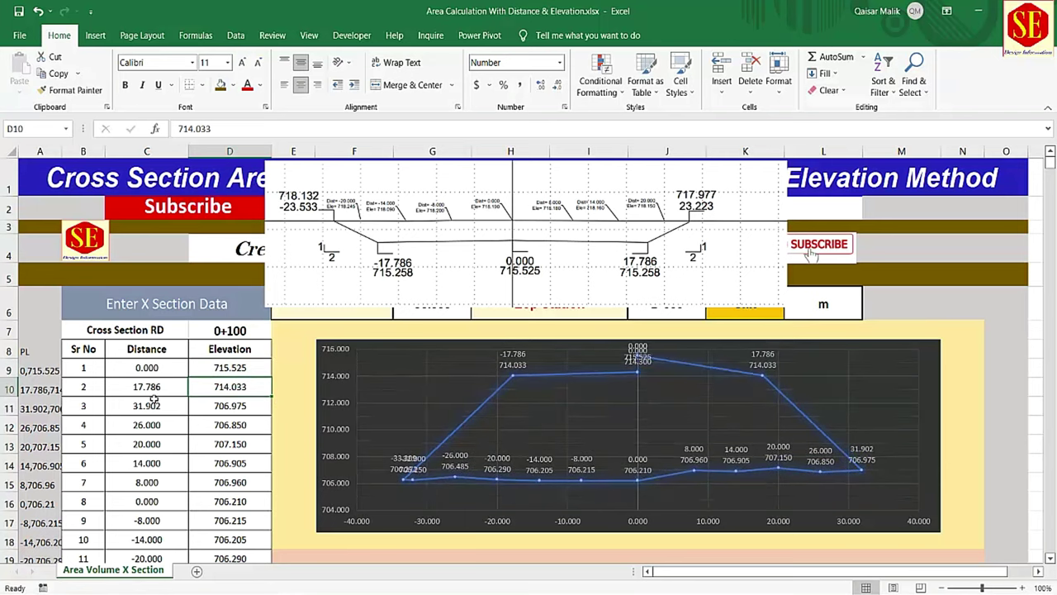
left_click(154, 394)
type("-17")
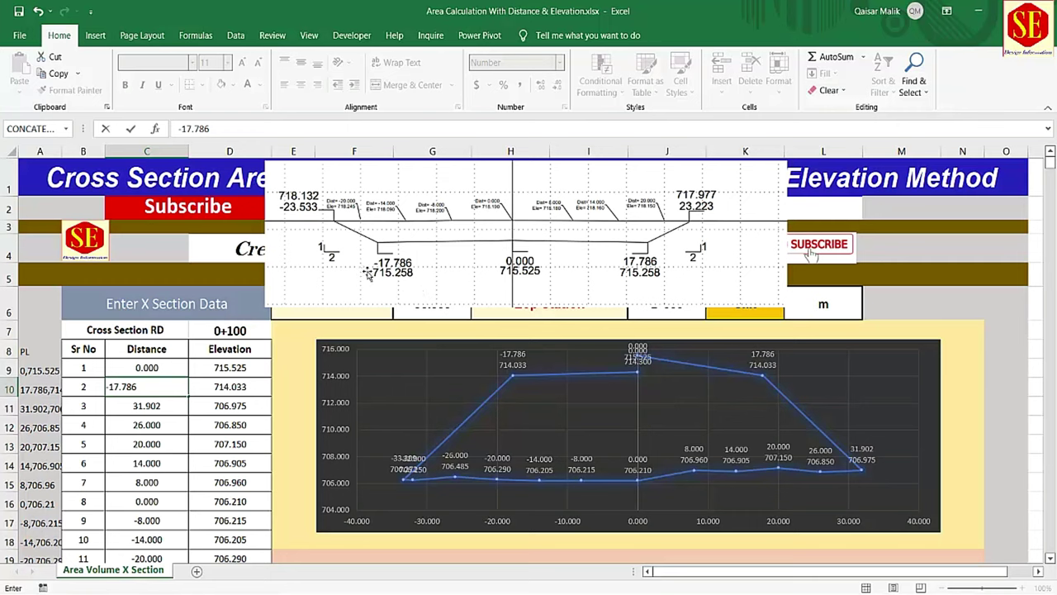
left_click(234, 385)
type("715")
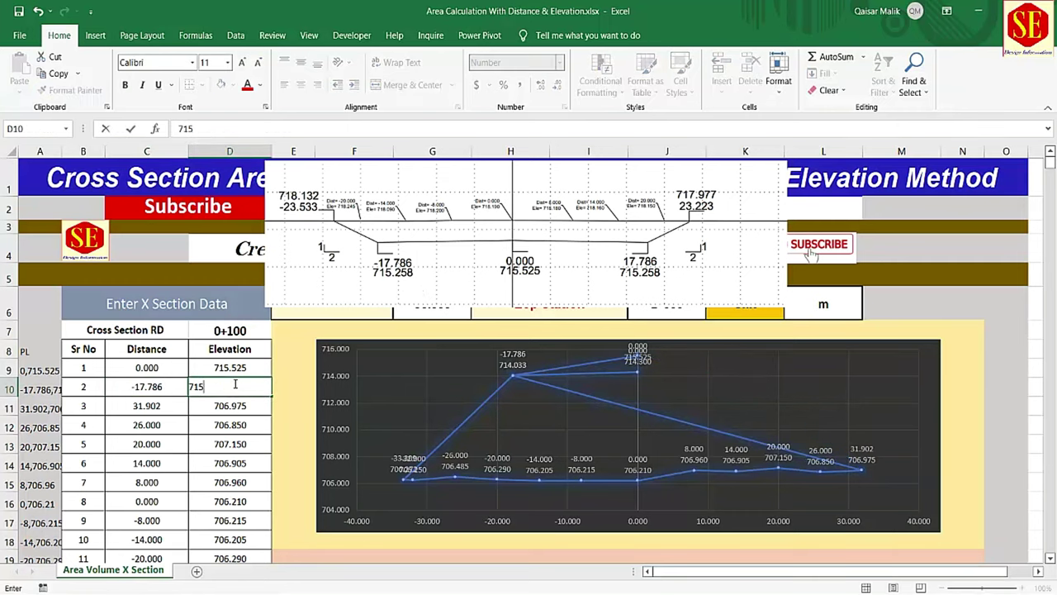
type(".258")
Step: Enter distance -23.533 with elevation 718.132 for point 3, and distance -20 with elevation 718.12 for point 4
left_click(147, 405)
type("-23.533")
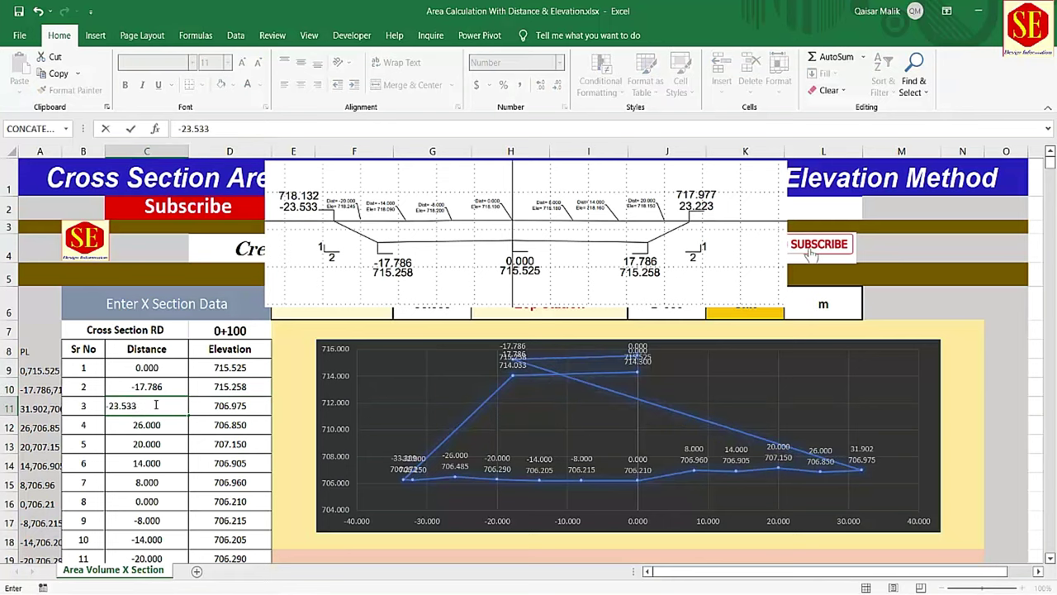
key("Tab")
type("718.132")
key("Return")
type("-20")
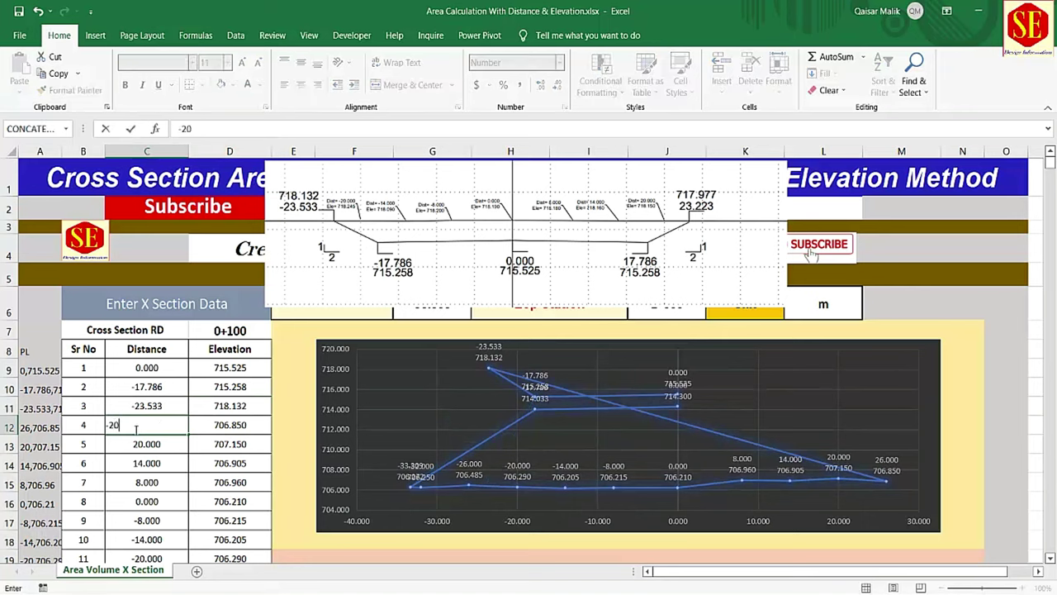
key("Tab")
type("718.12")
key("Return")
Step: Enter distance -14 with elevation 718.09 for point 5, and distance -8 with elevation 718.2 for point 6
type("-14")
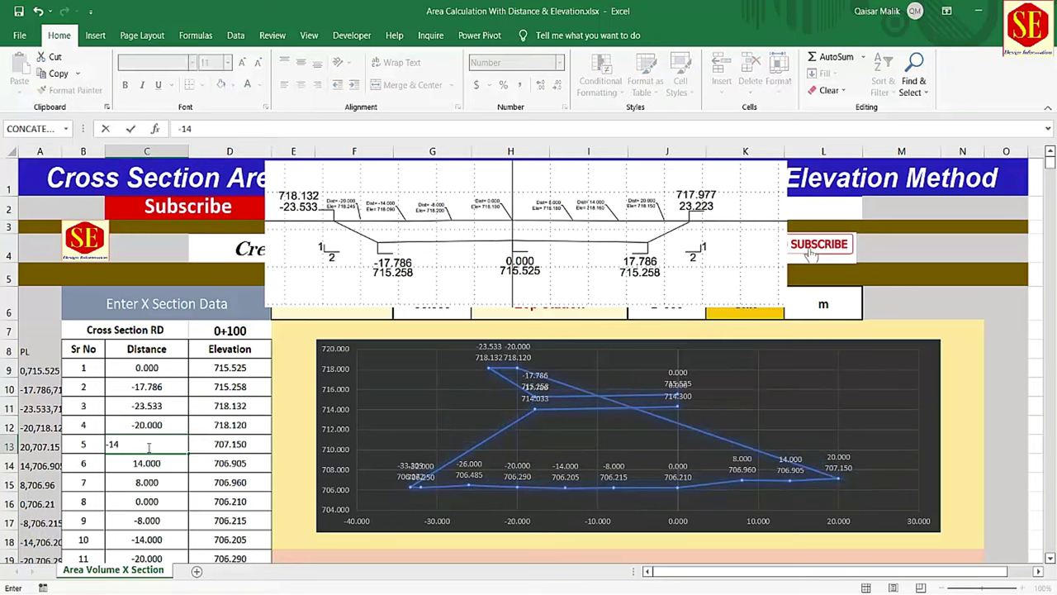
key("Tab")
type("718.09")
key("Down")
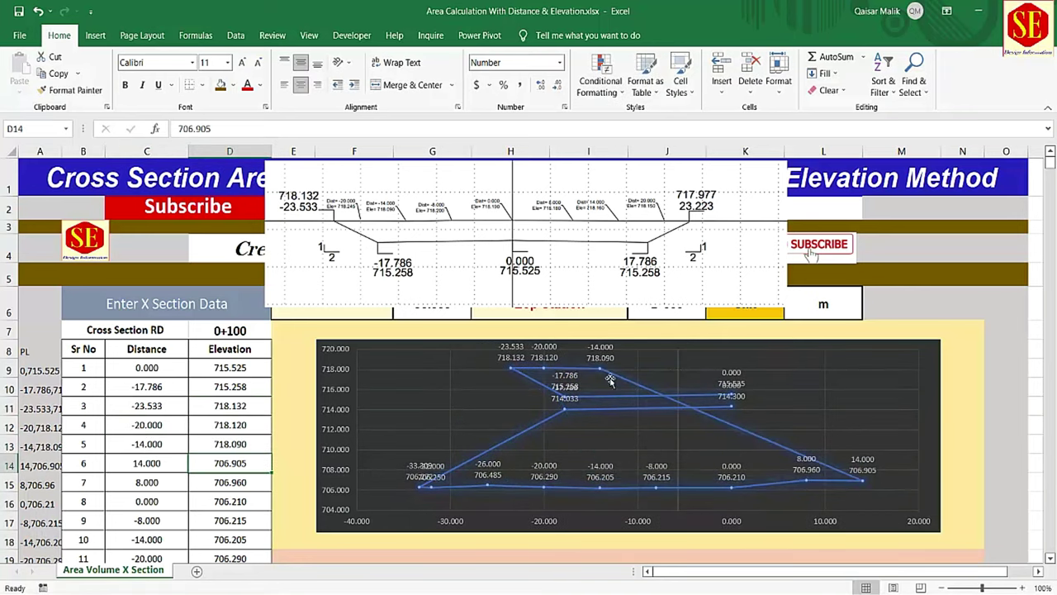
left_click(149, 487)
left_click(150, 459)
type("-8")
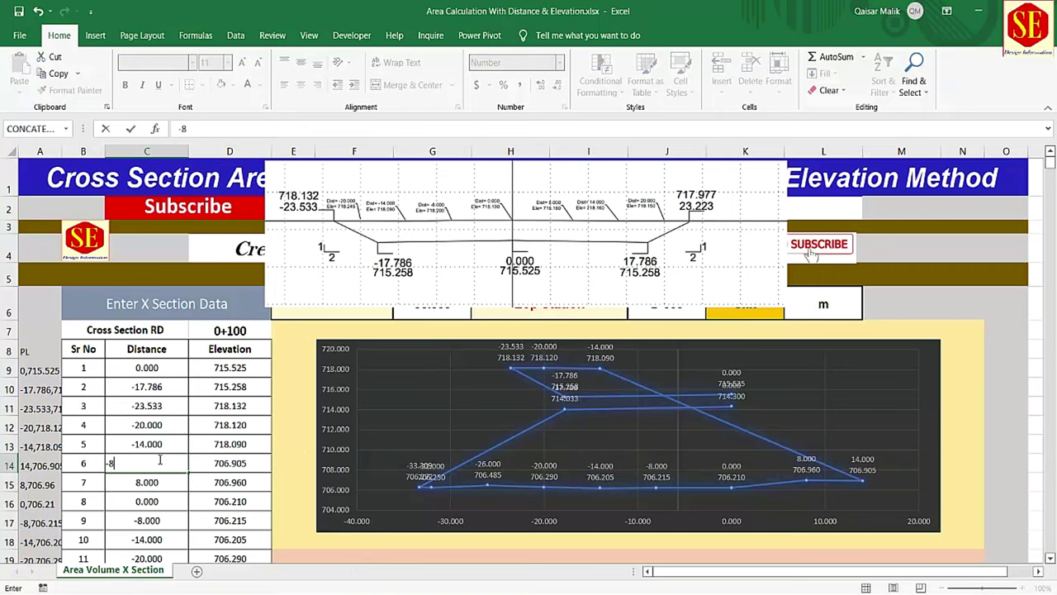
key("Tab")
type("718.2")
key("Down")
Step: Enter distance 0 with elevation 718.19 for point 7 in the cross-section table
scroll(152, 429, "down", 1)
left_click(155, 406)
type("0")
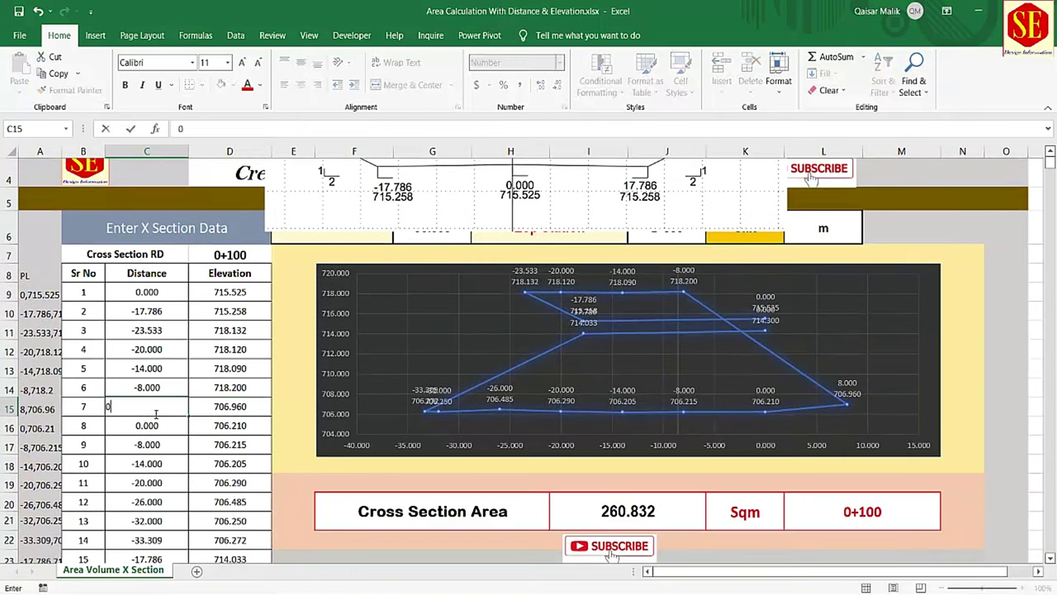
key("Tab")
type("718.19")
Step: Enter distance 8 with elevation 718.18 for point 8, leaving the cell beside its elevation empty
left_click(152, 426)
type("8")
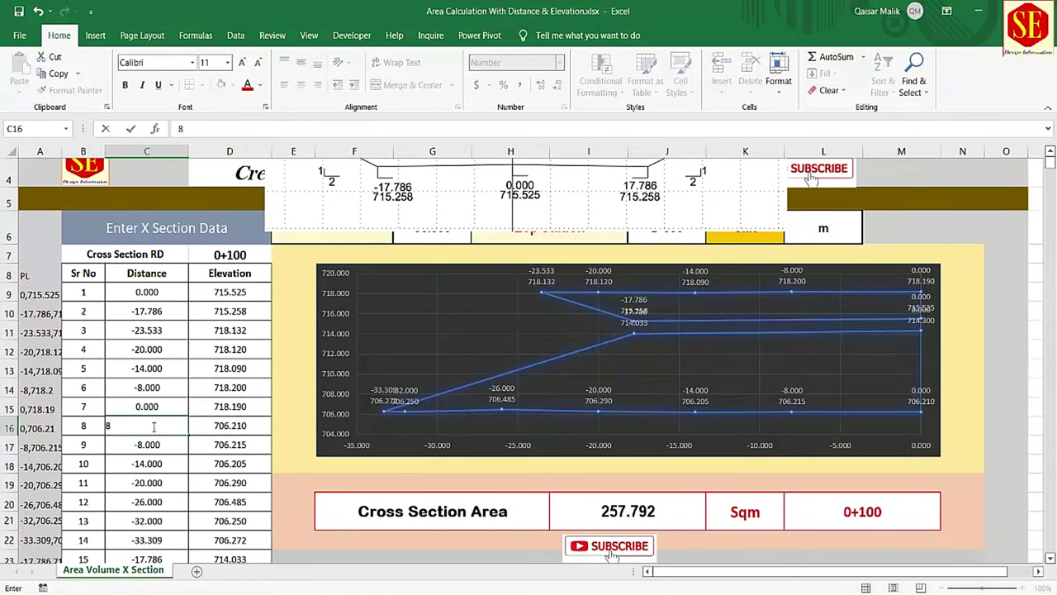
key("Tab")
key("Tab")
type("718.18")
key("Return")
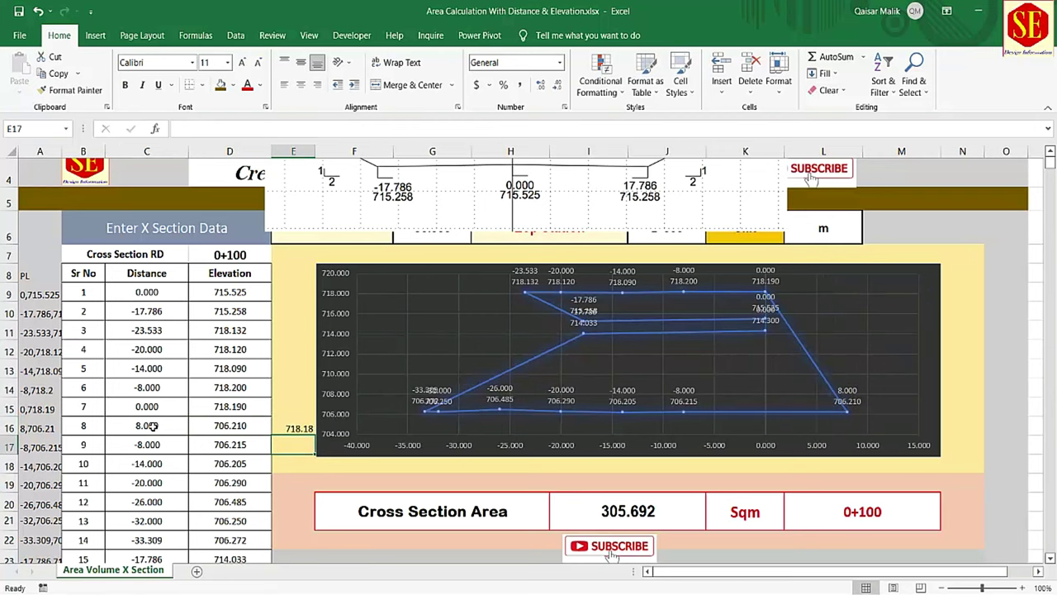
left_click(236, 427)
type("718.18")
key("Tab")
key("Delete")
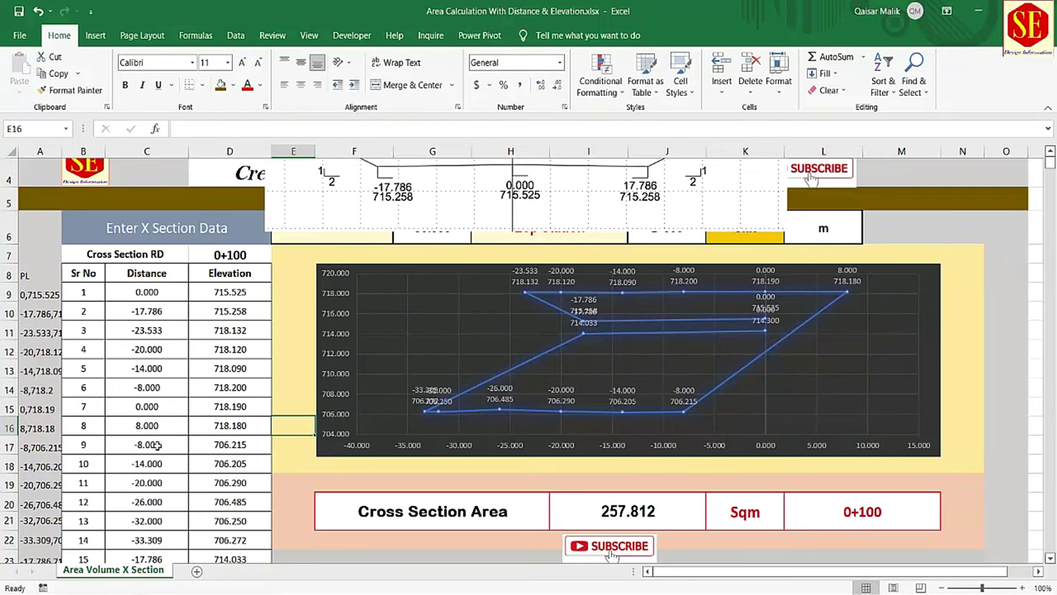
Step: Set point 9's distance to 14, and enter distance 20 with elevation 718.15 for point 10
left_click(157, 444)
type("14")
key("Tab")
type("718.1")
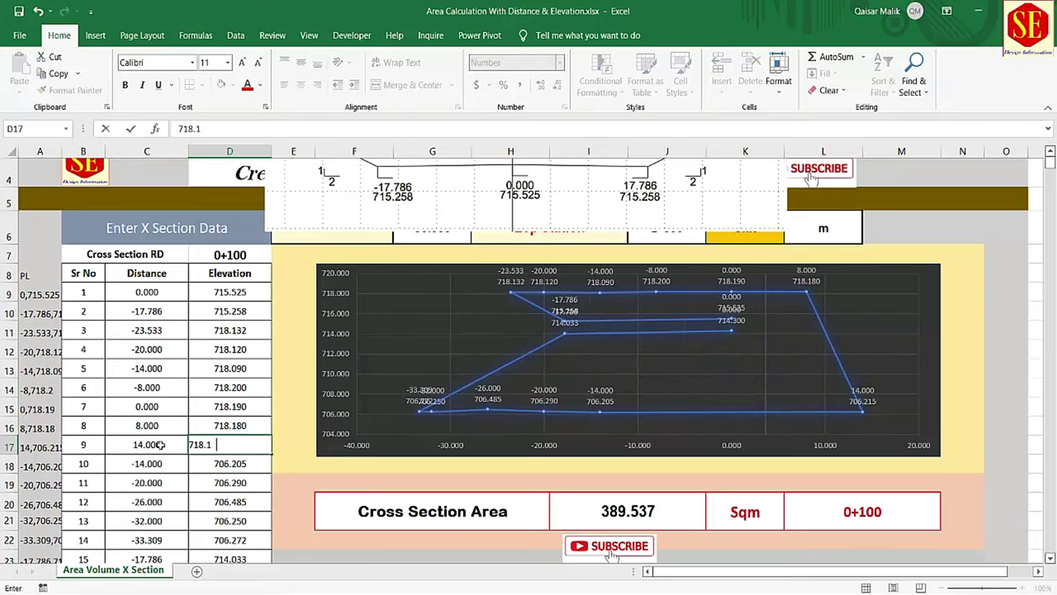
key("Escape")
scroll(157, 444, "down", 1)
left_click(153, 377)
type("20")
key("Tab")
type("718.1")
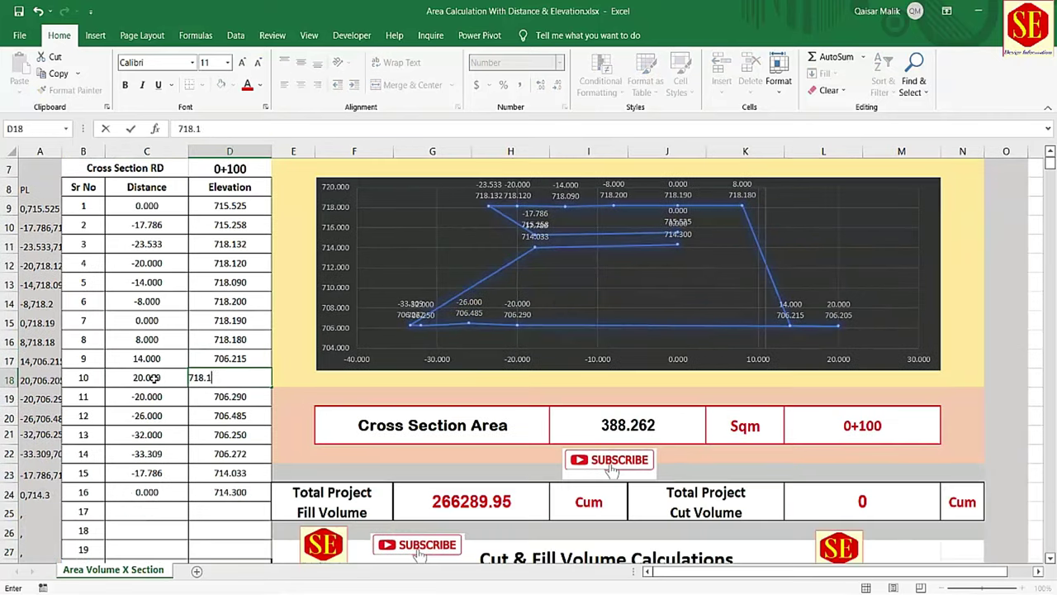
type("5")
key("Return")
Step: Enter distance 23.323 with elevation 717.977 for point 11, and distance 17.786 with elevation 715.258 for point 12
type("23.323")
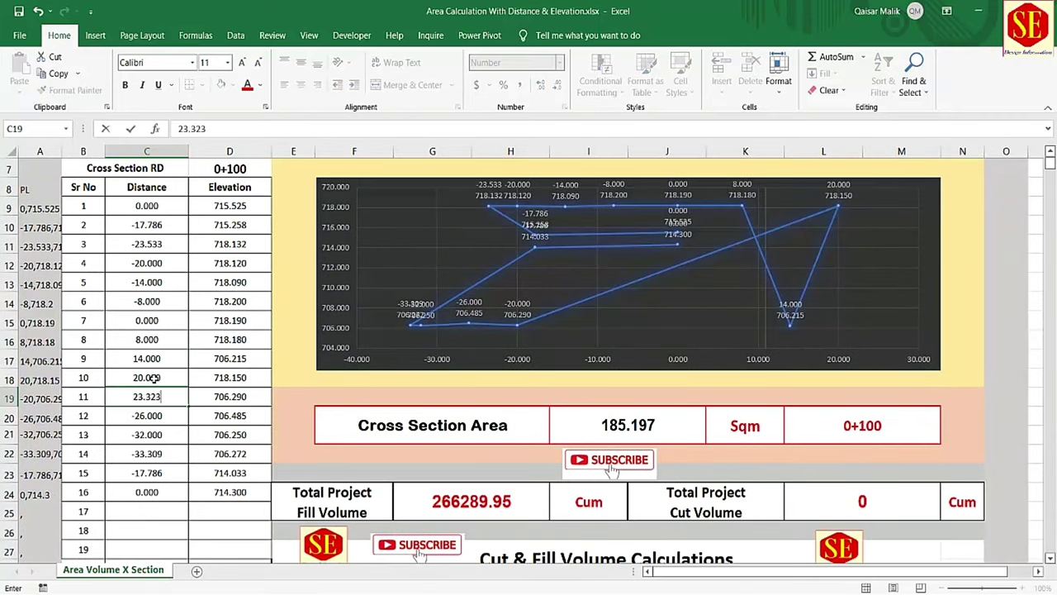
key("Tab")
type("717.977")
key("Return")
type("-26")
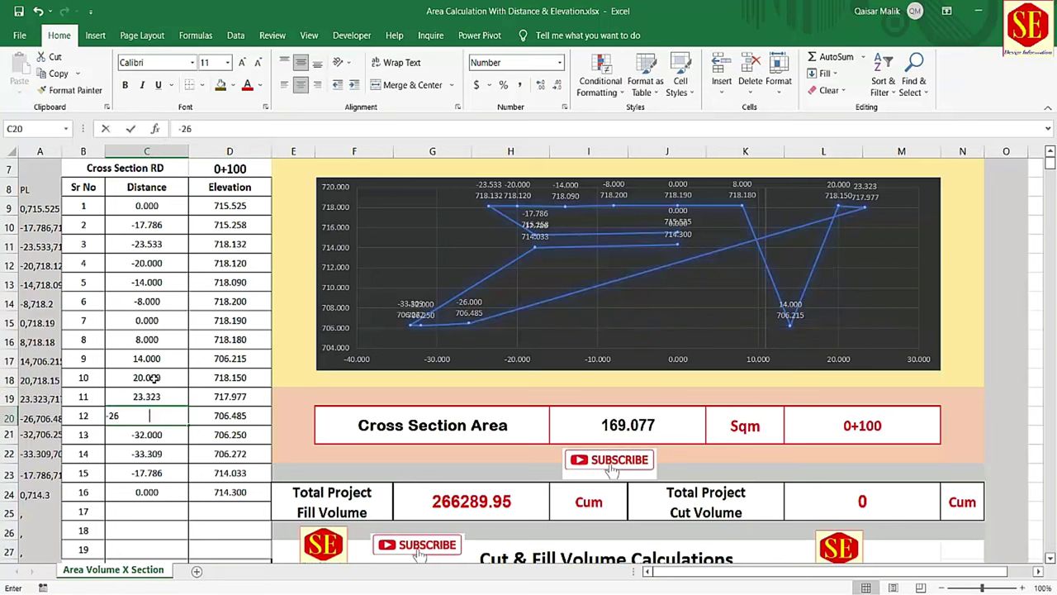
key("BackSpace")
key("BackSpace")
key("BackSpace")
type("17.786")
type(".258")
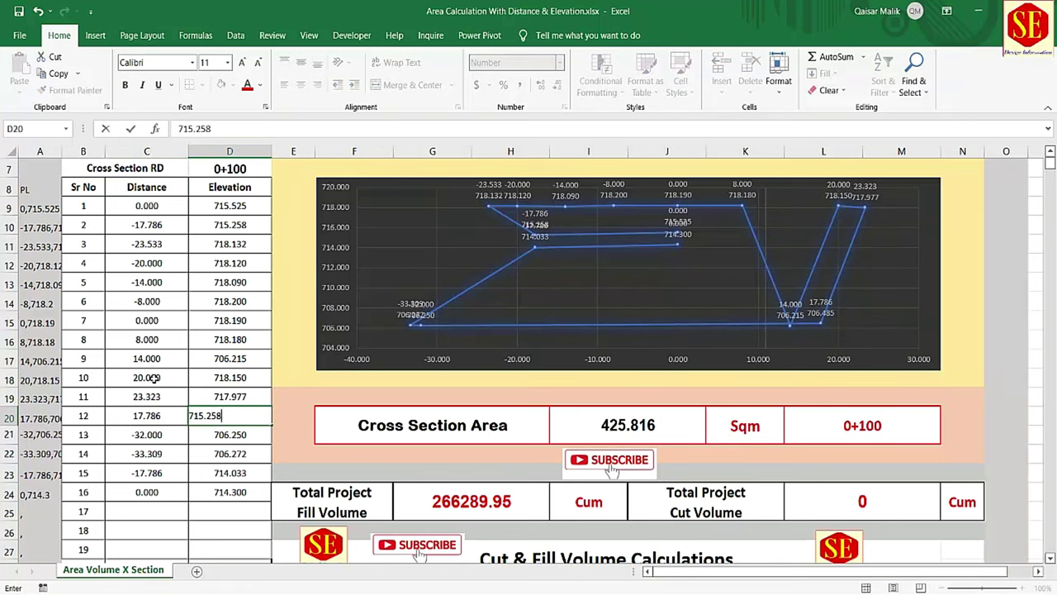
key("Return")
Step: Enter distance 0 with elevation 715.525 for point 13, and clear the distances and elevations of points 14 to 16
type("715.")
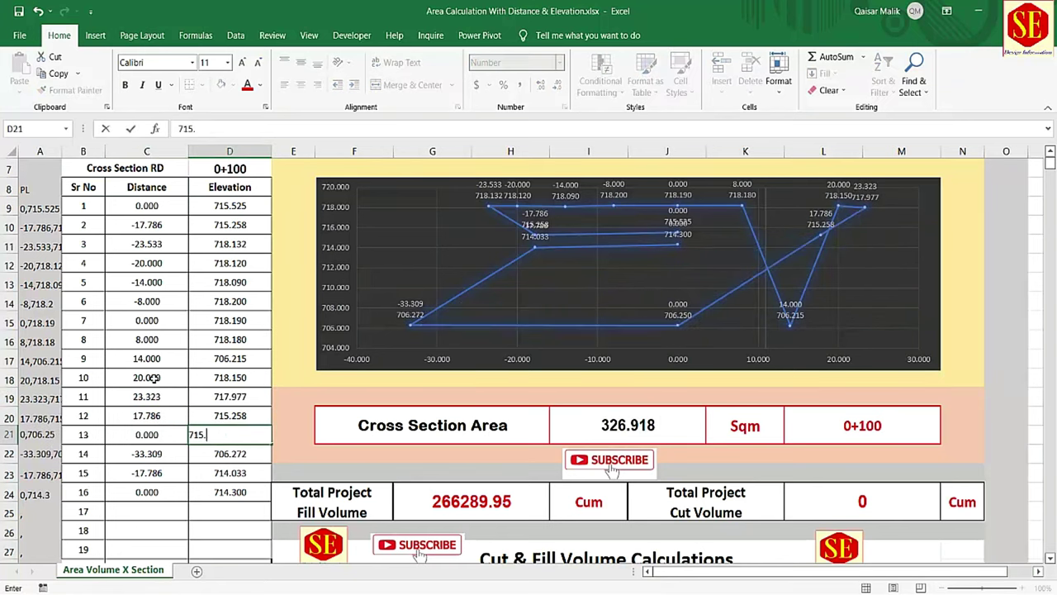
type("525")
key("Return")
left_click(149, 453)
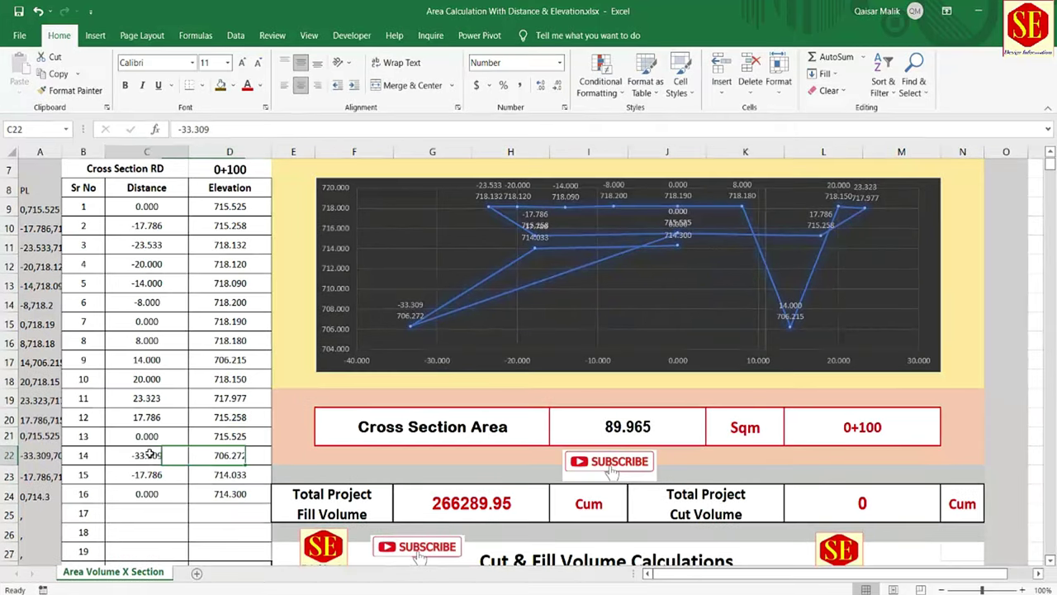
left_click_drag(149, 454, 222, 492)
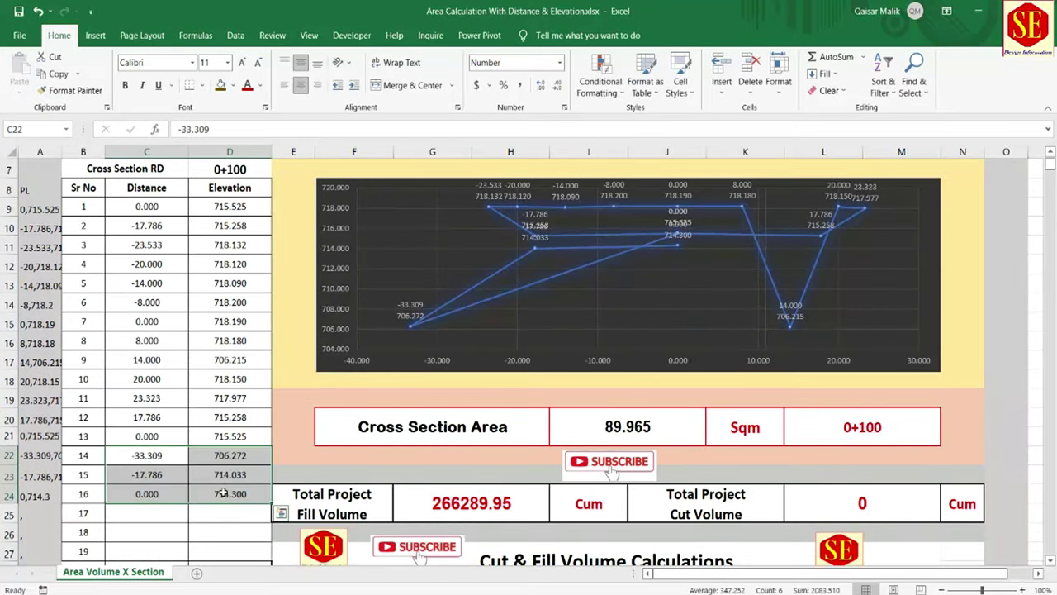
key("Delete")
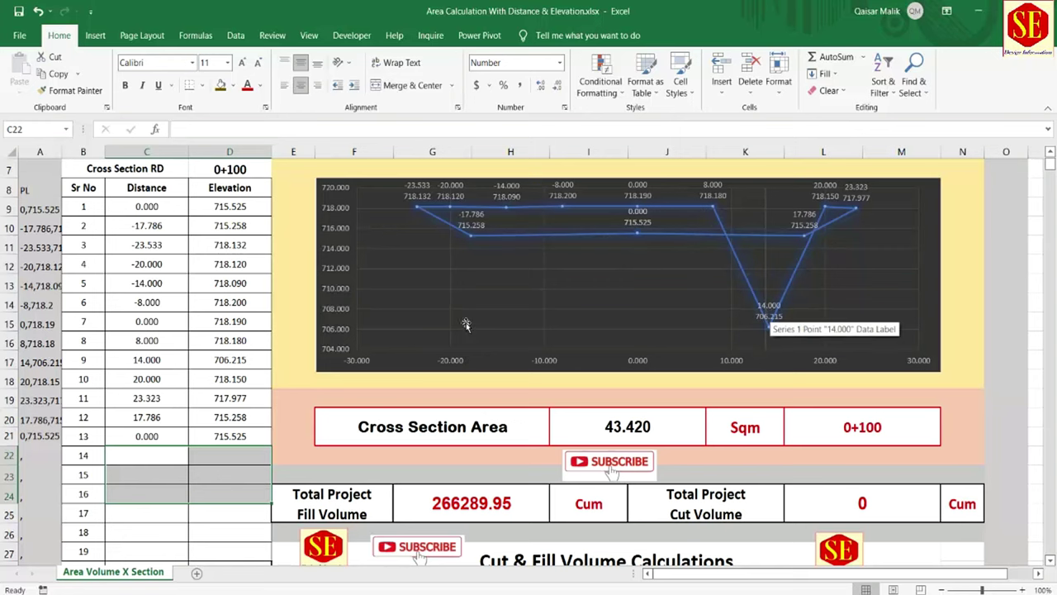
Step: Correct point 9's elevation to 718.16 according to the section drawing
scroll(667, 369, "up", 2)
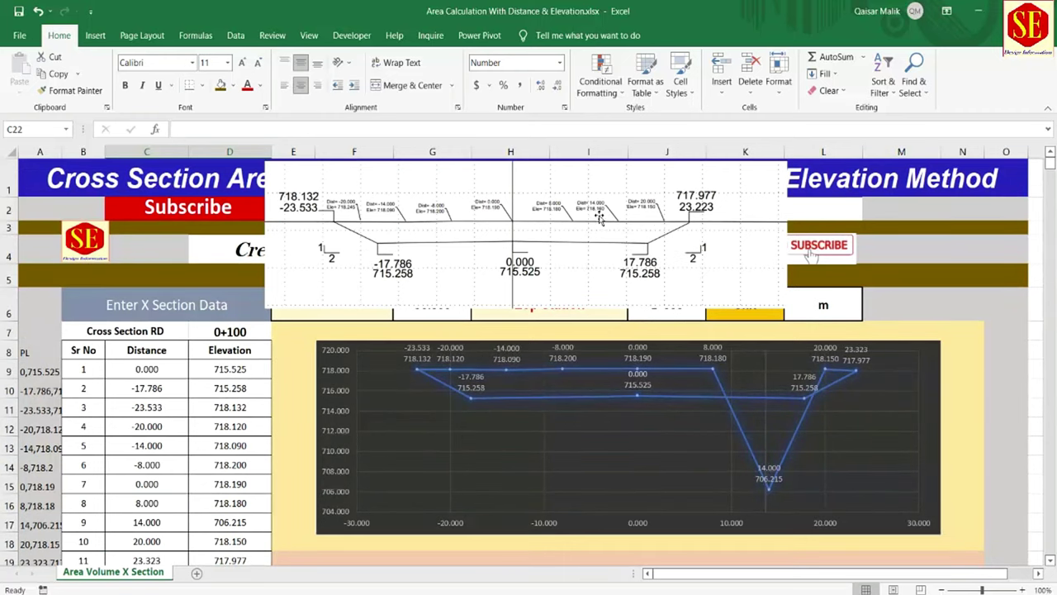
scroll(192, 441, "down", 1)
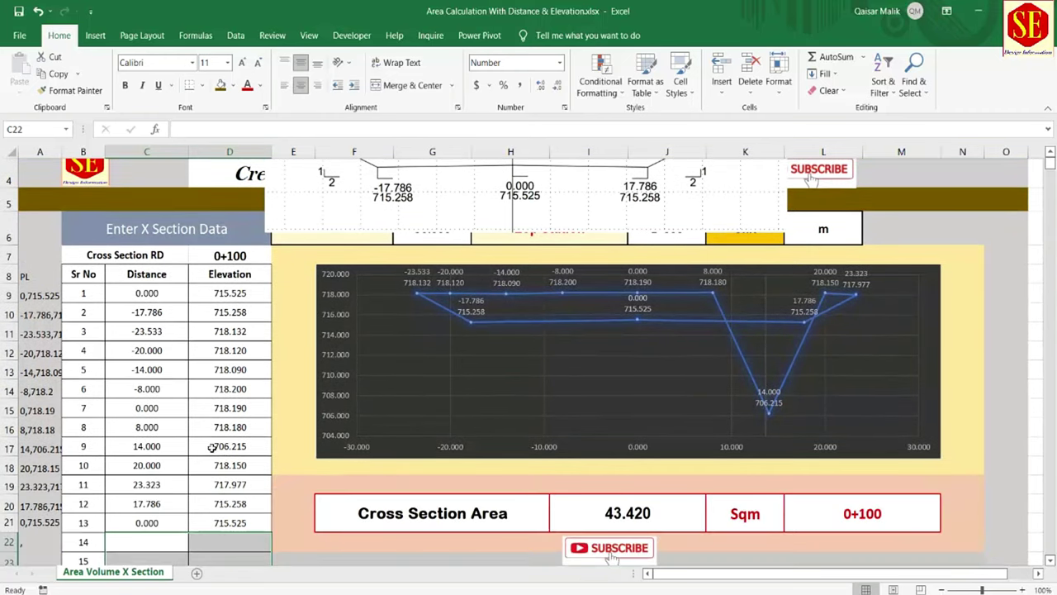
left_click(212, 447)
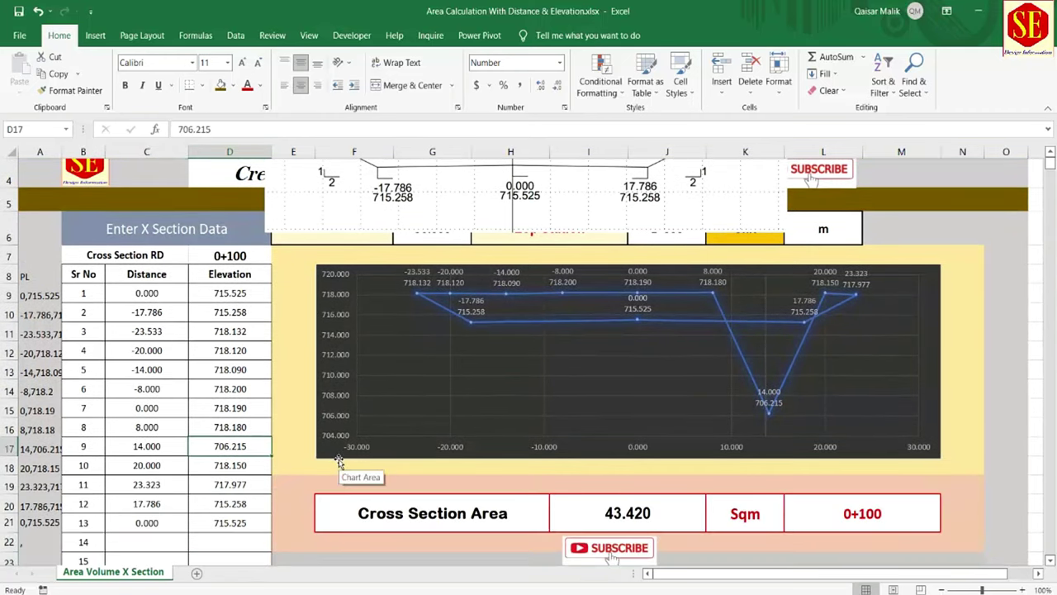
type("718.16")
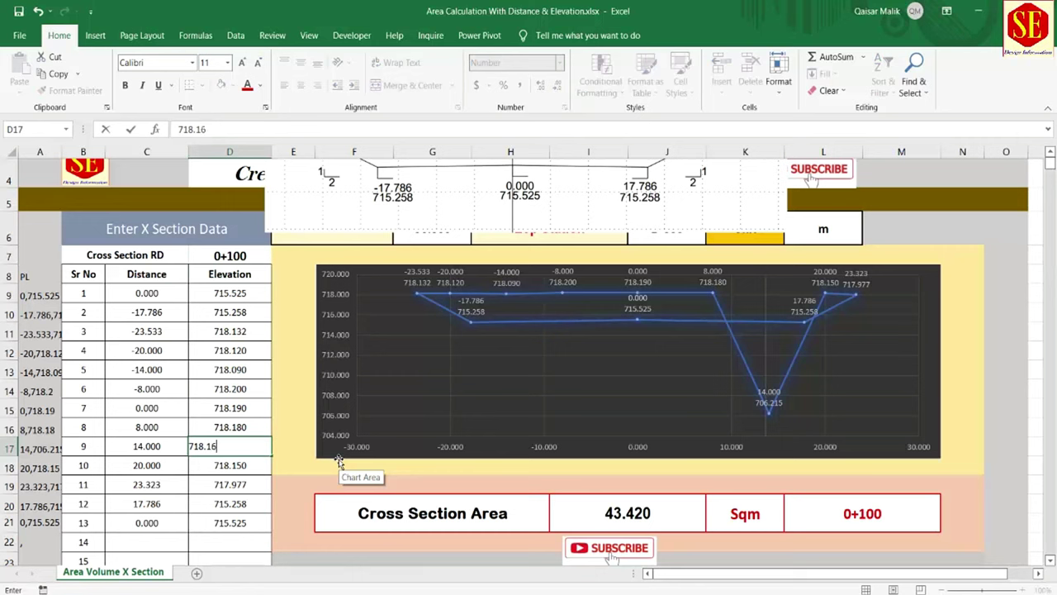
key("Return")
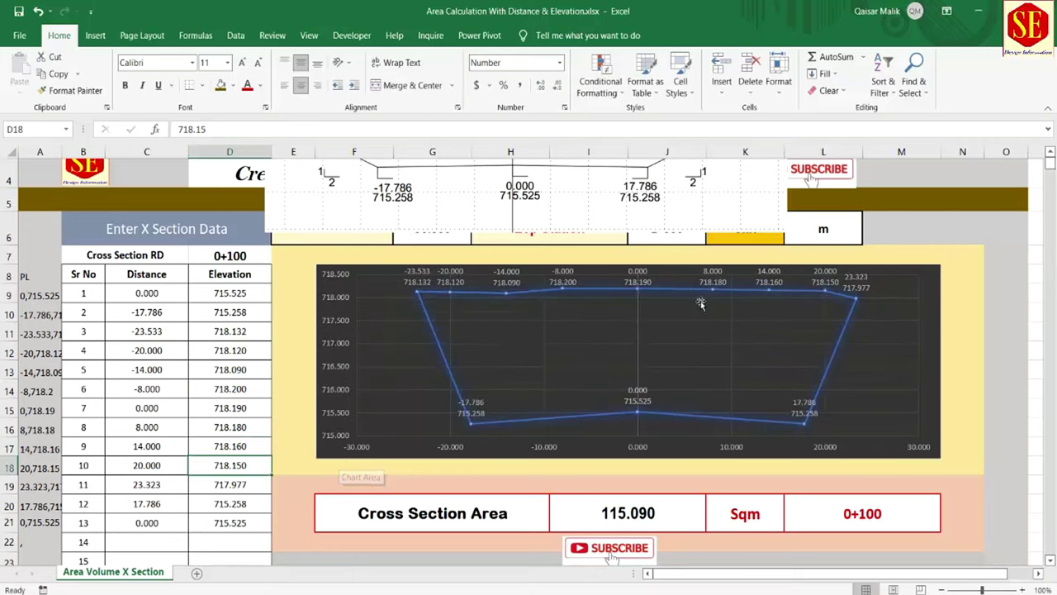
Step: Try an elevation of 708 for point 9 to see its effect on the section chart, and undo the change
left_click(234, 388)
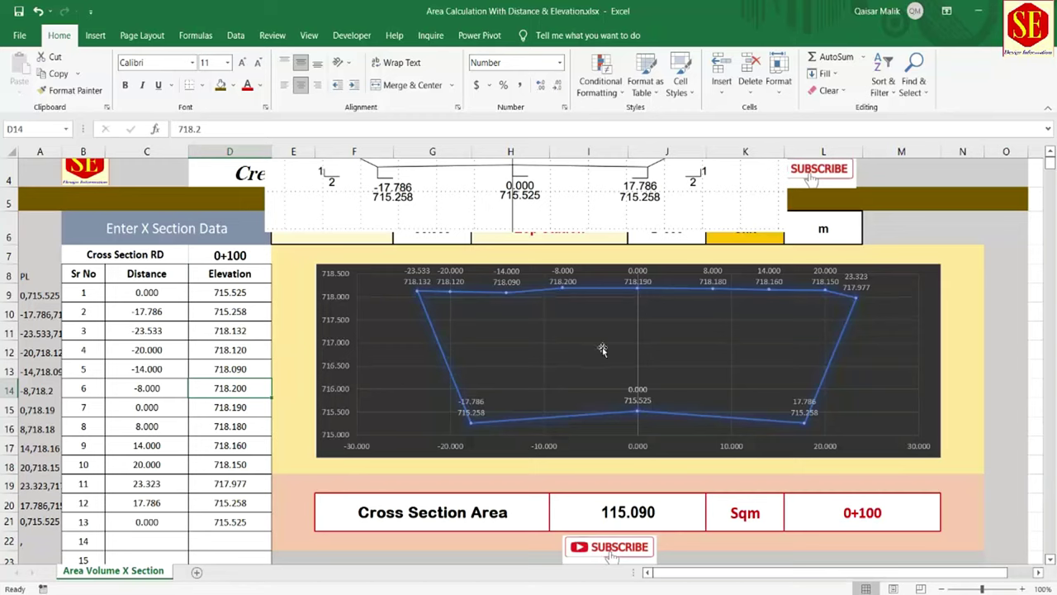
left_click(231, 453)
type("708")
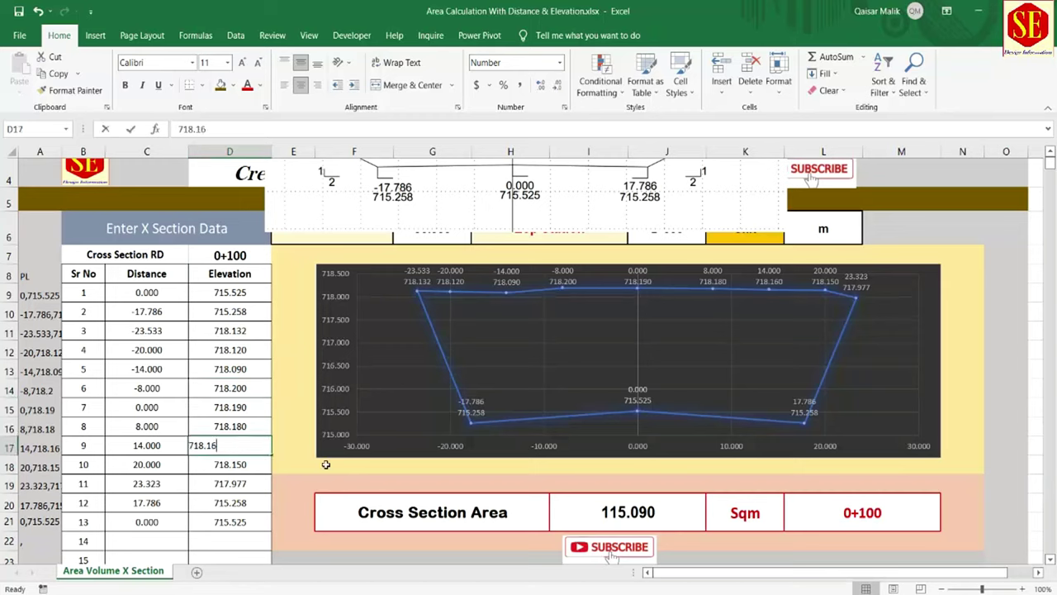
key("Return")
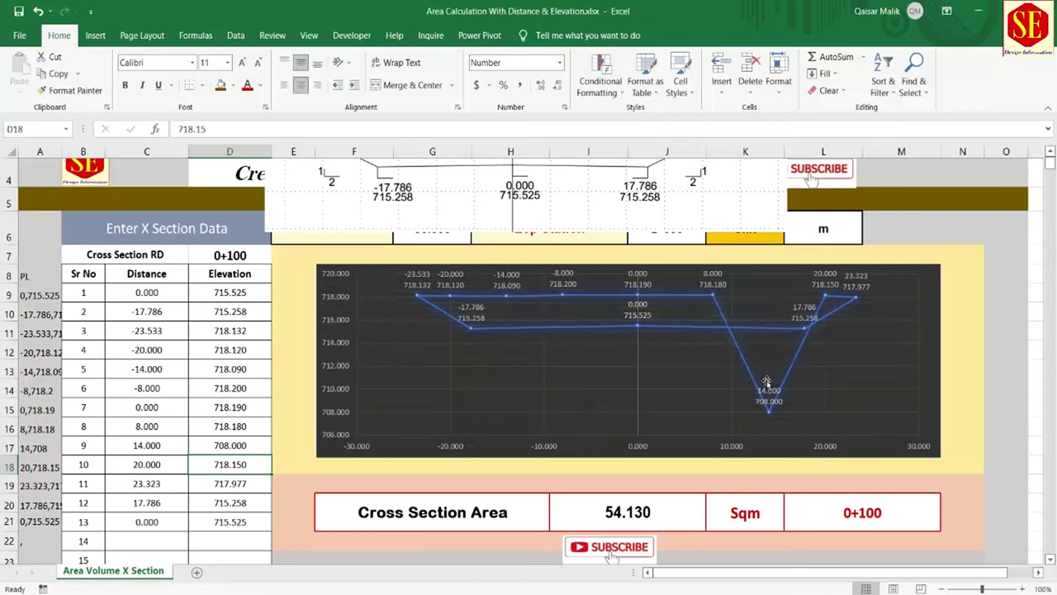
left_click(252, 445)
key("ctrl+z")
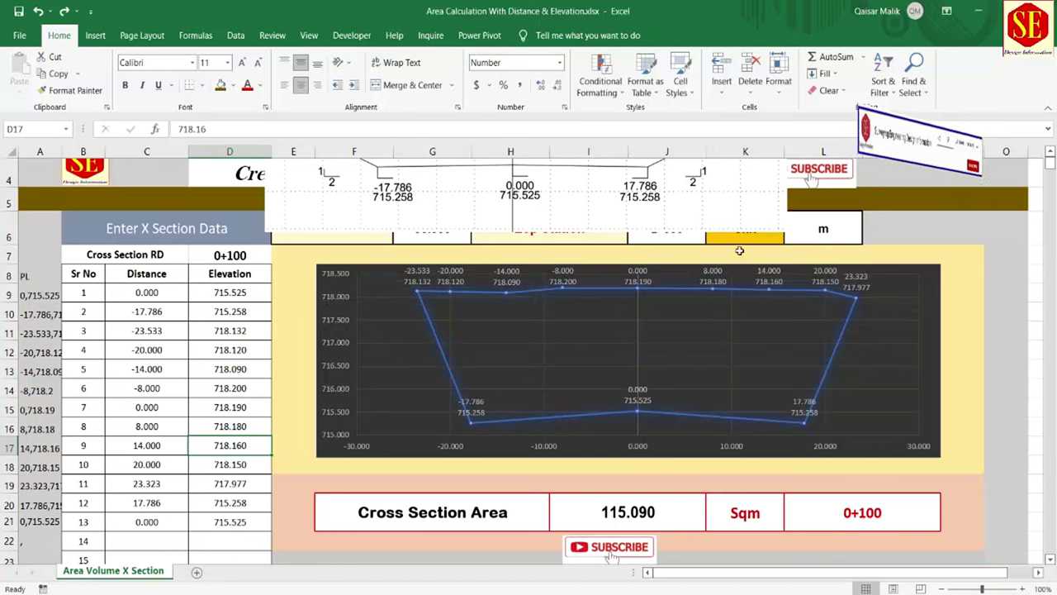
Step: Enter the calculated cross-section area of 115.09 as the cut area for station 0+050.00
scroll(523, 326, "down", 1)
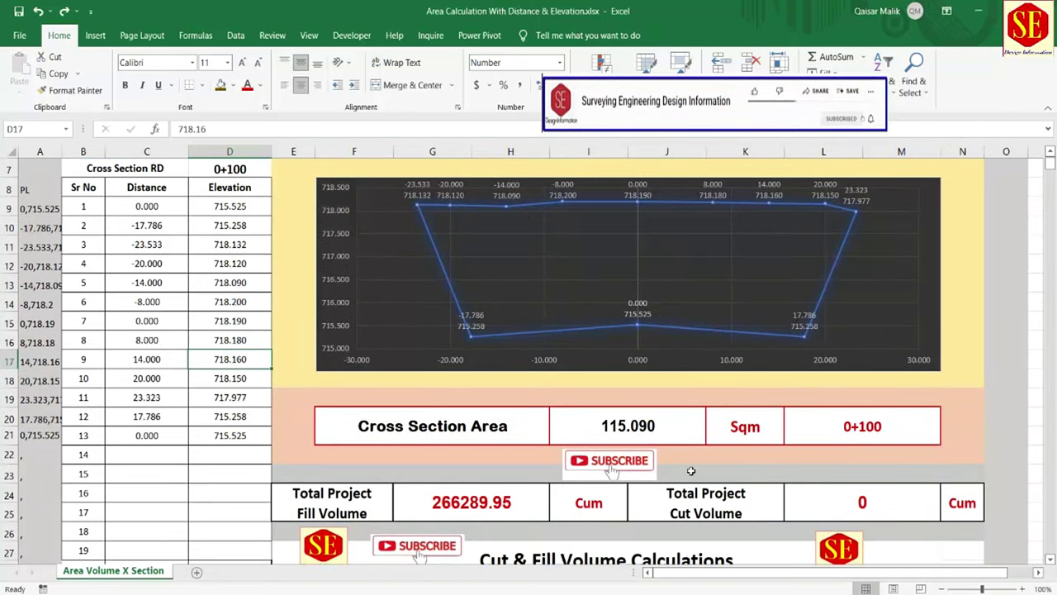
left_click(613, 431)
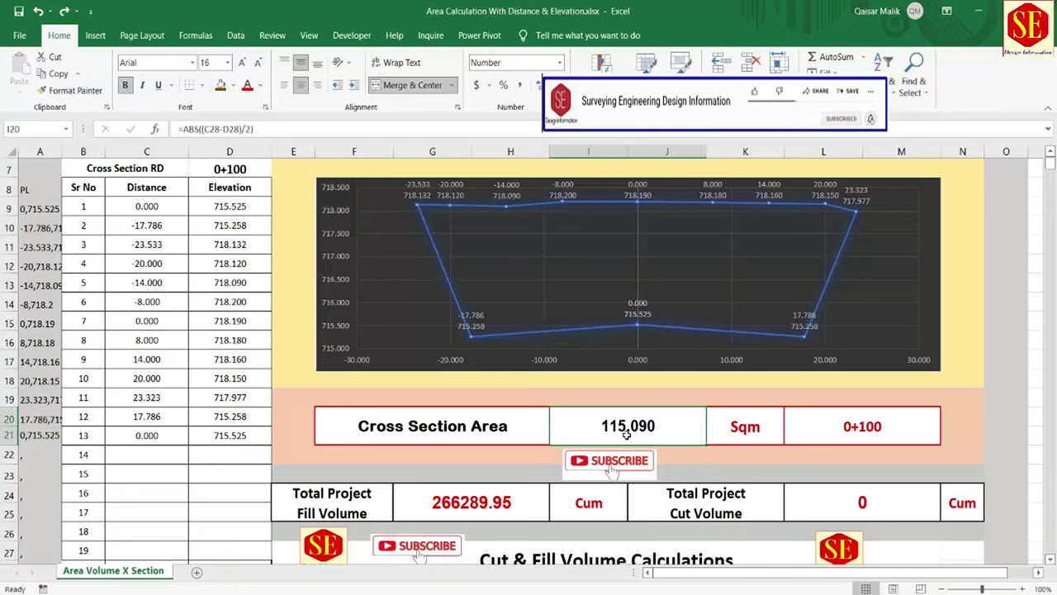
scroll(626, 435, "down", 4)
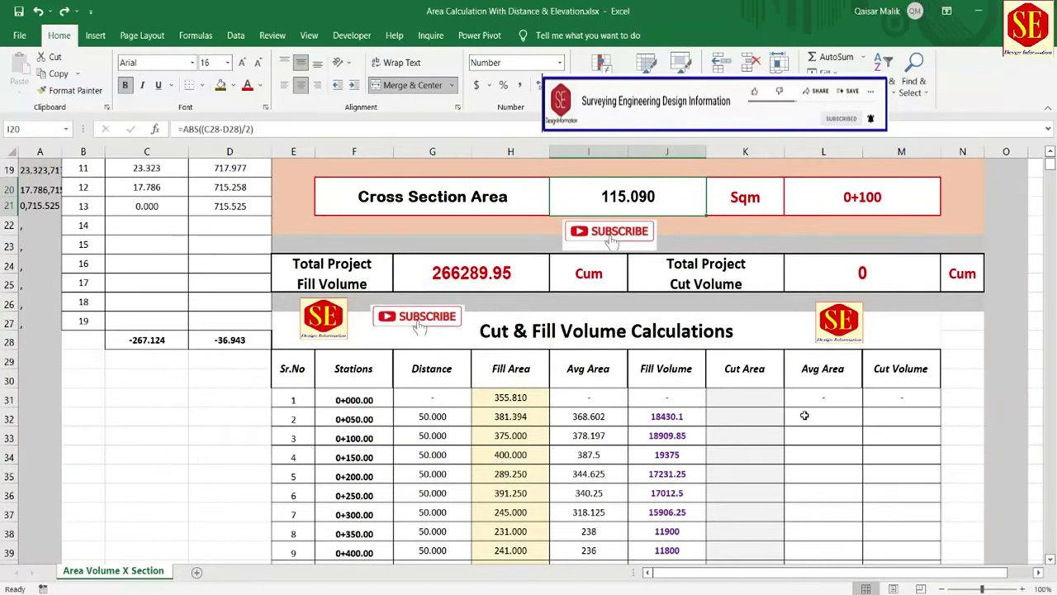
left_click(803, 415)
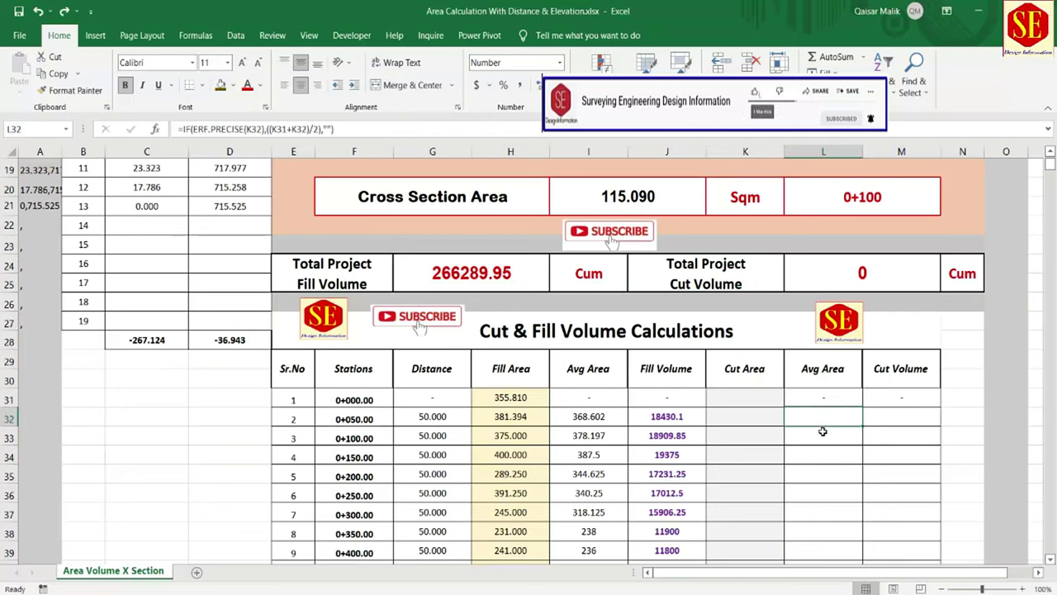
left_click(741, 416)
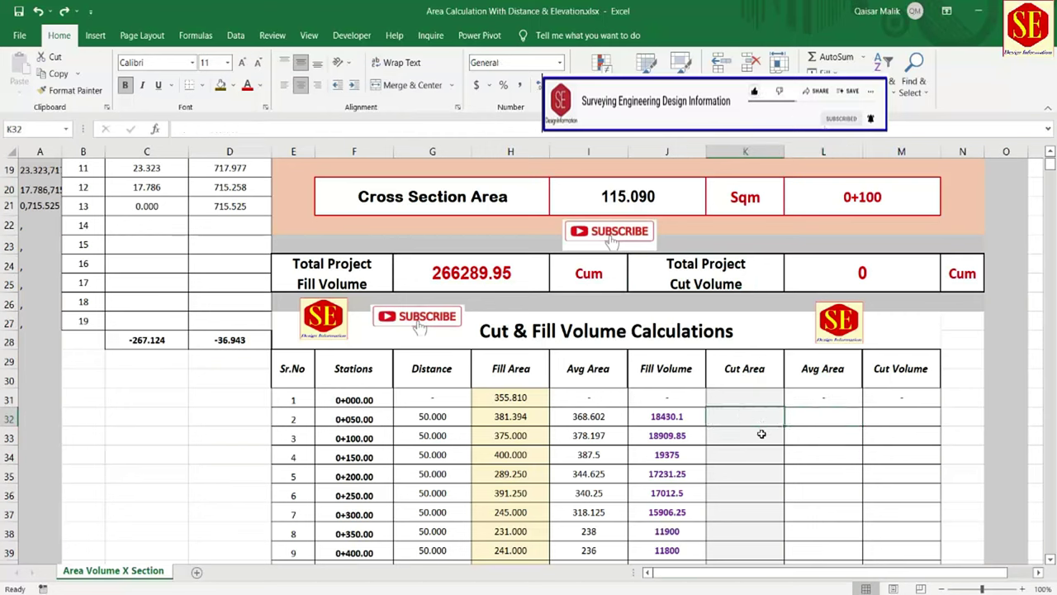
type("115.09")
key("Return")
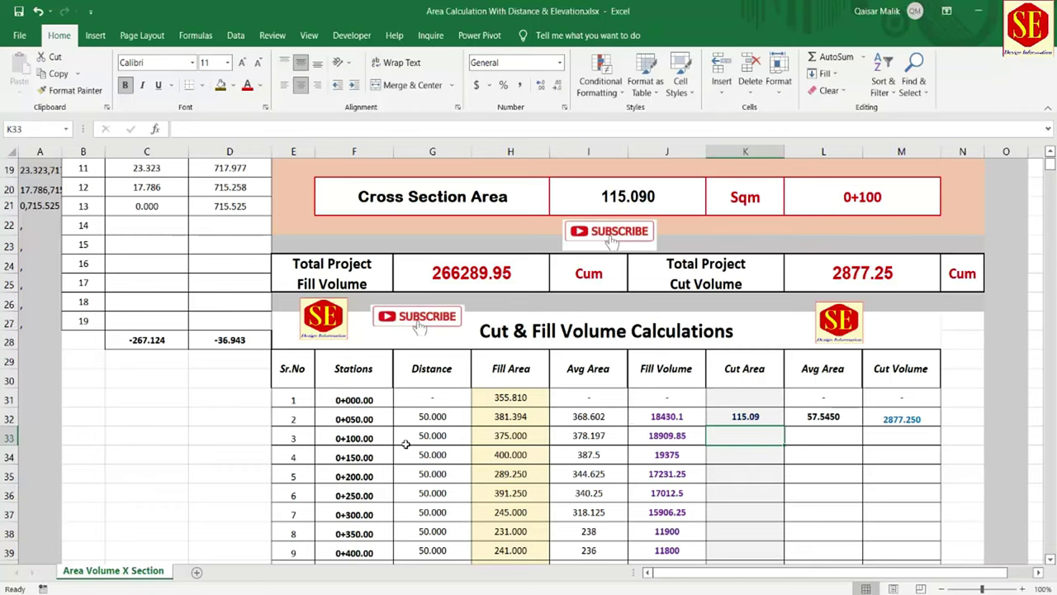
Step: Enter cut areas of 120, 130 and 145 for stations 0+100.00, 0+150.00 and 0+200.00
type("120")
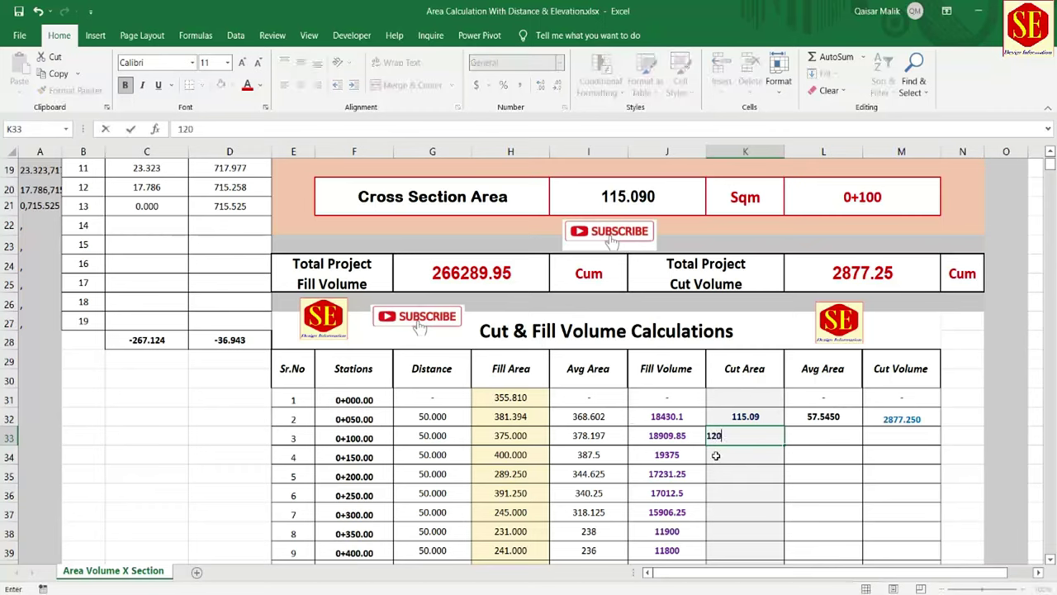
key("Return")
type("130")
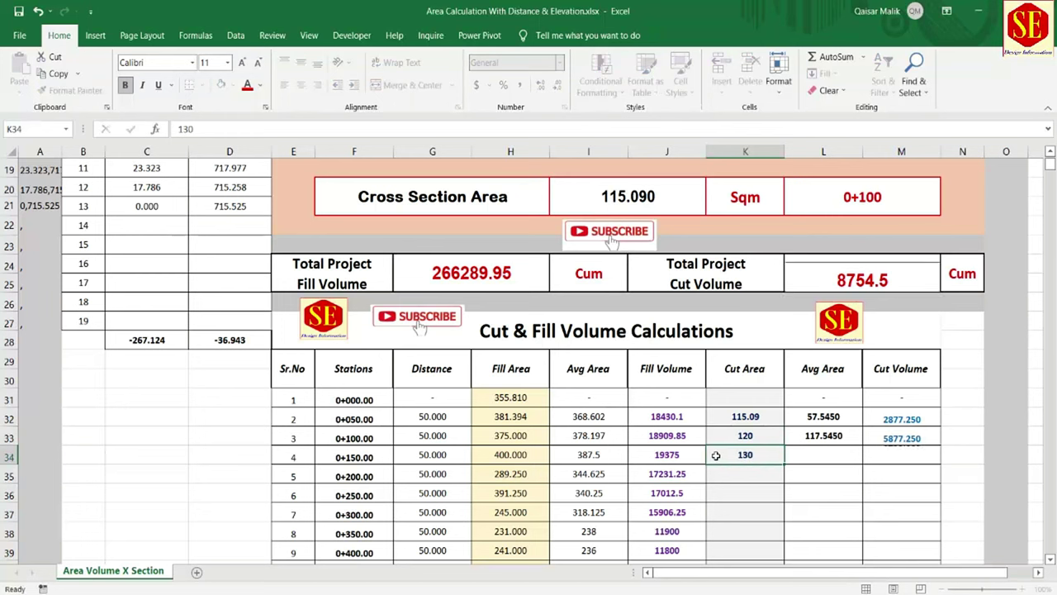
key("Return")
type("145")
key("Return")
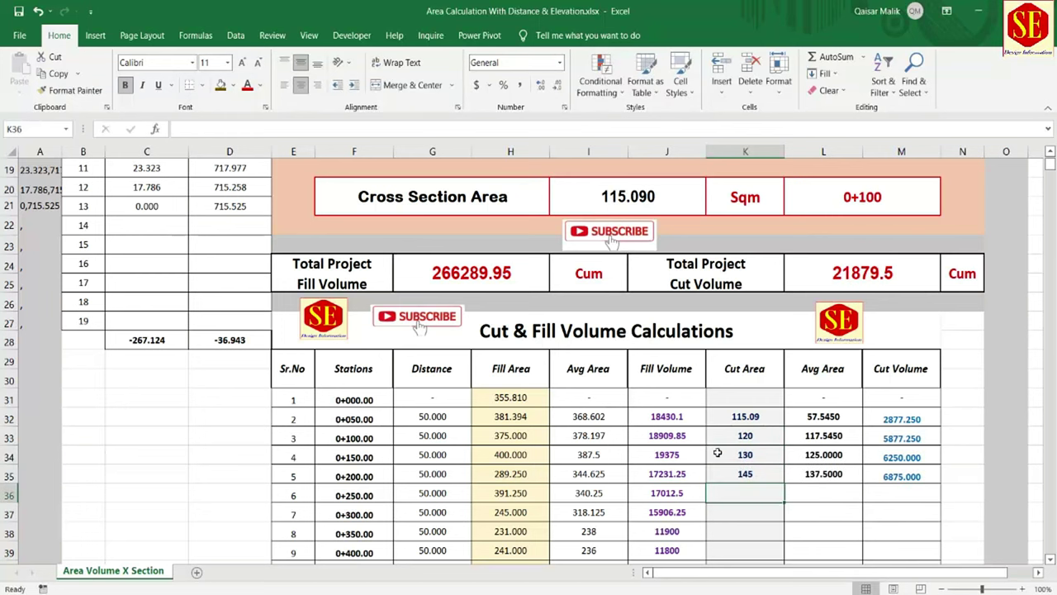
Step: Enter cut areas of 145, 125 and 135.25 for stations 0+250.00, 0+300.00 and 0+350.00
scroll(718, 452, "down", 1)
type("145")
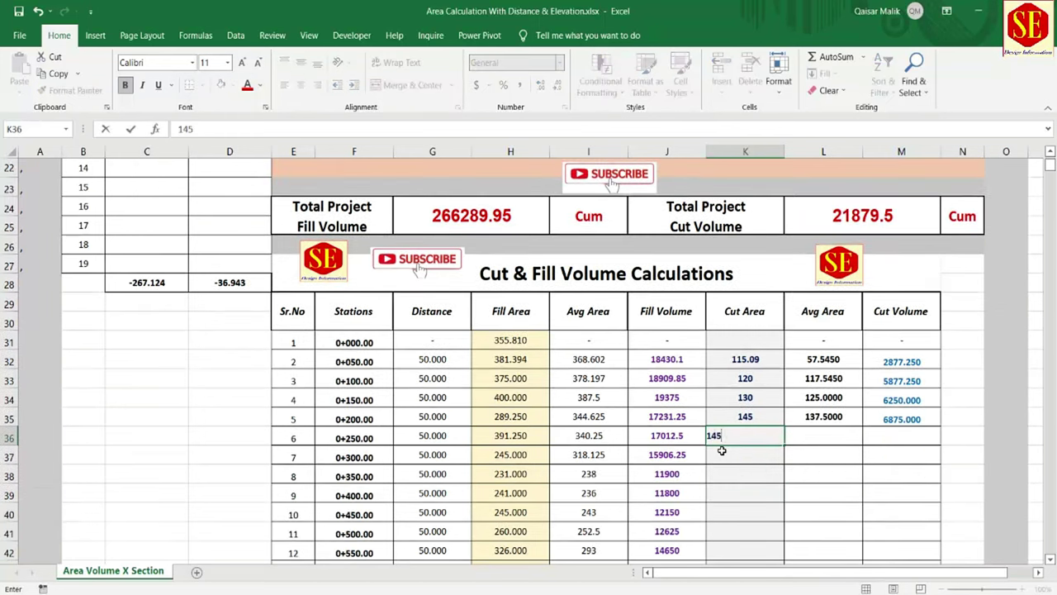
key("Return")
type("125")
key("Return")
type("13")
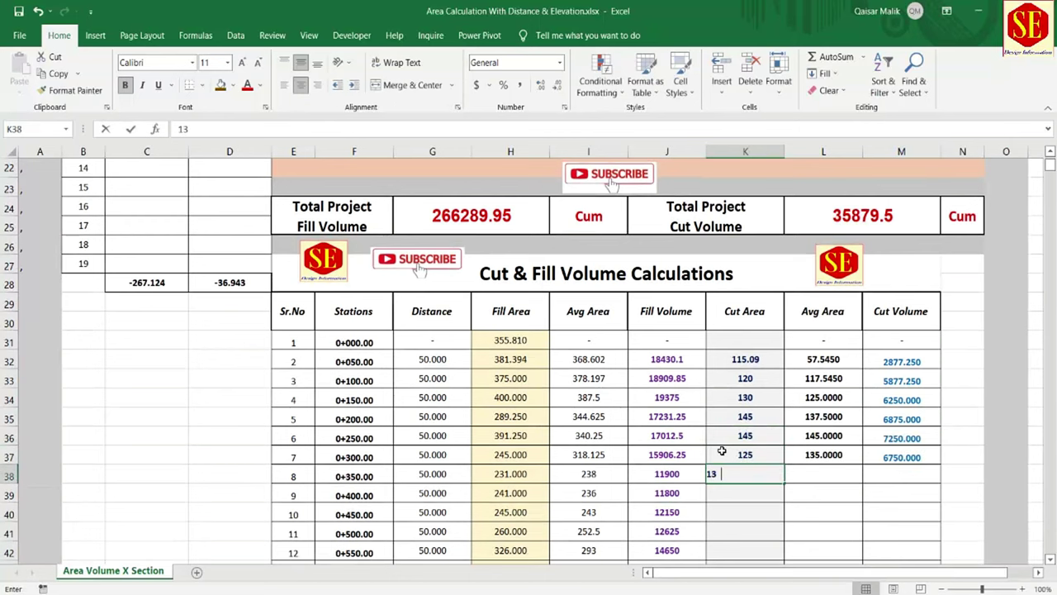
type("54")
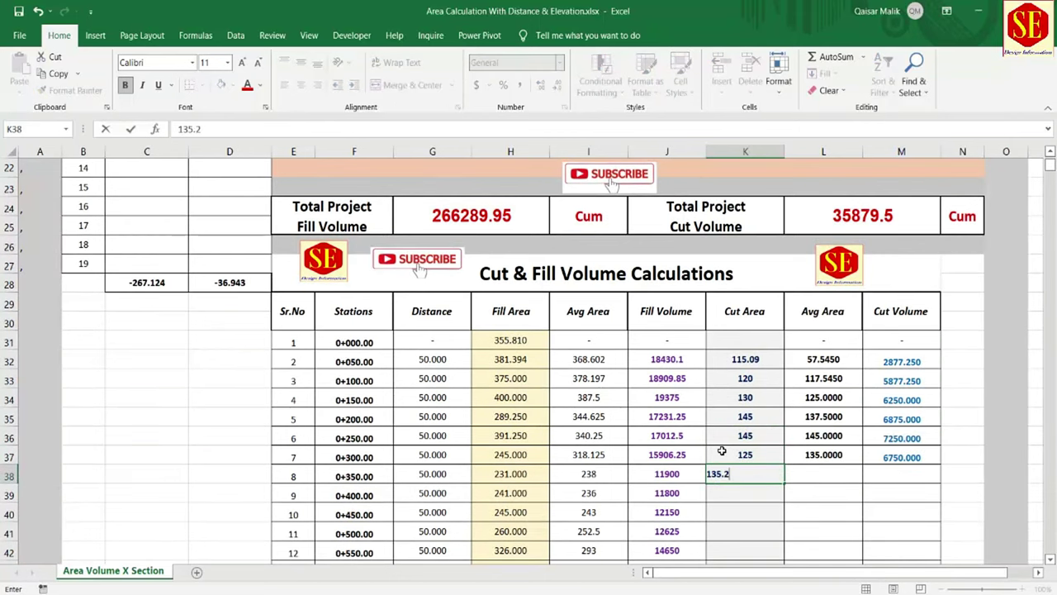
key("Return")
scroll(624, 265, "up", 1)
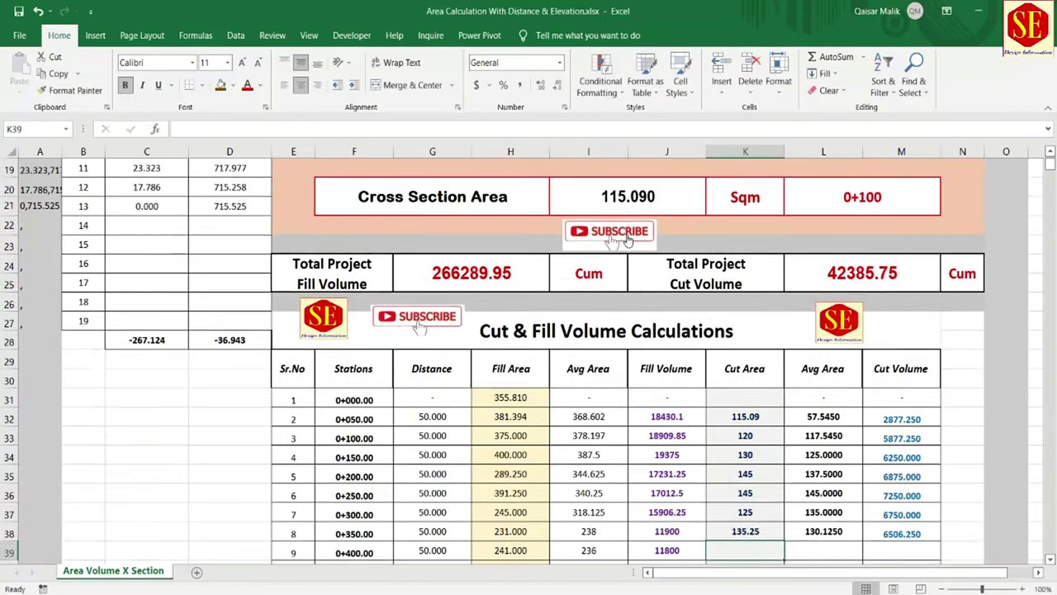
Step: Enter cut areas of 145, 147 and 189 for stations 0+400.00, 0+450.00 and 0+500.00, and check the total fill and cut volumes
scroll(741, 478, "down", 2)
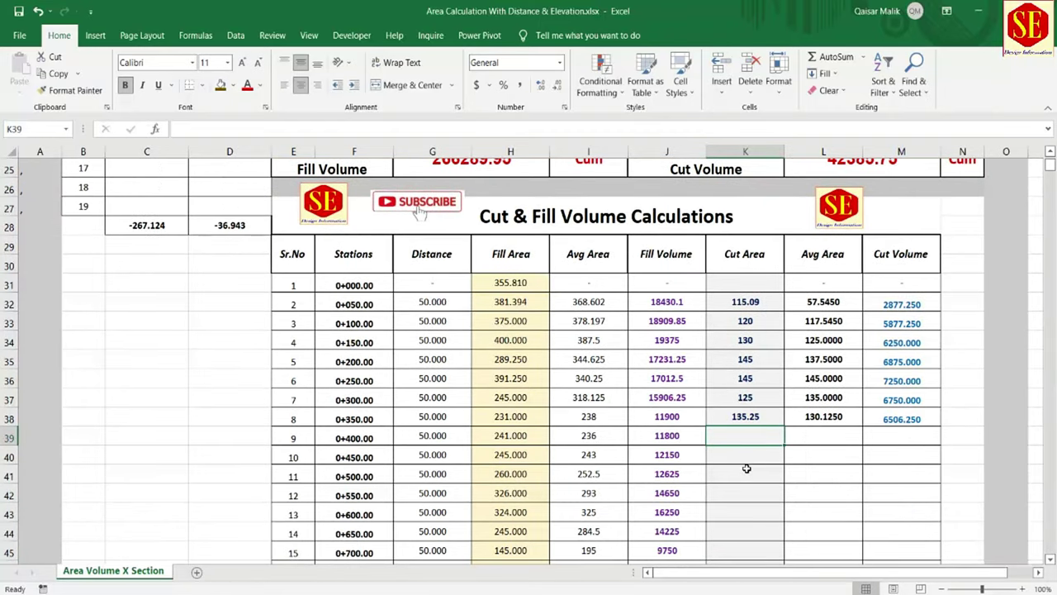
type("145")
key("Return")
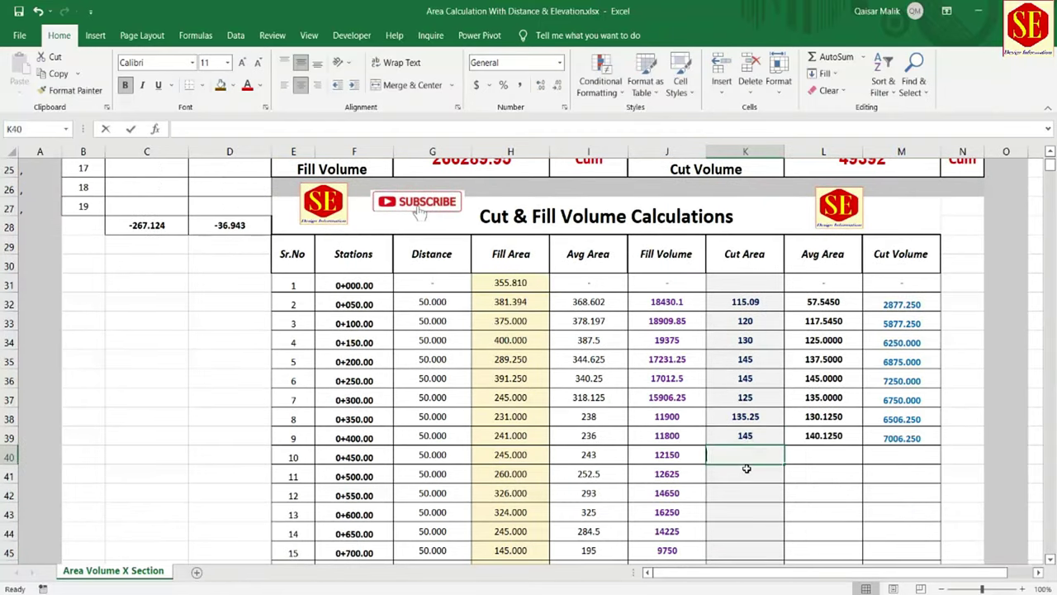
type("147")
key("Return")
type("189")
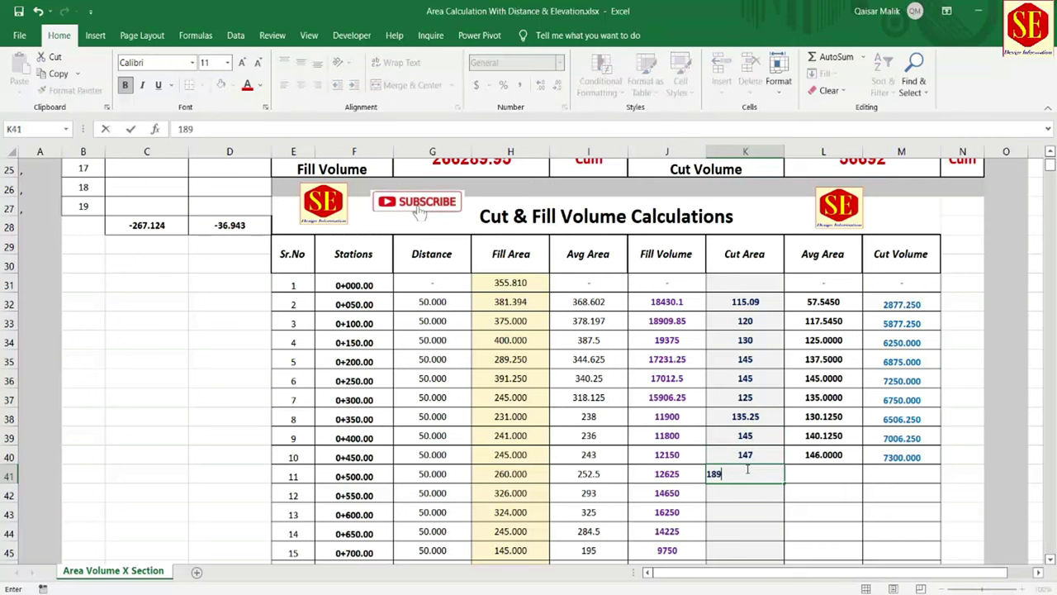
key("Return")
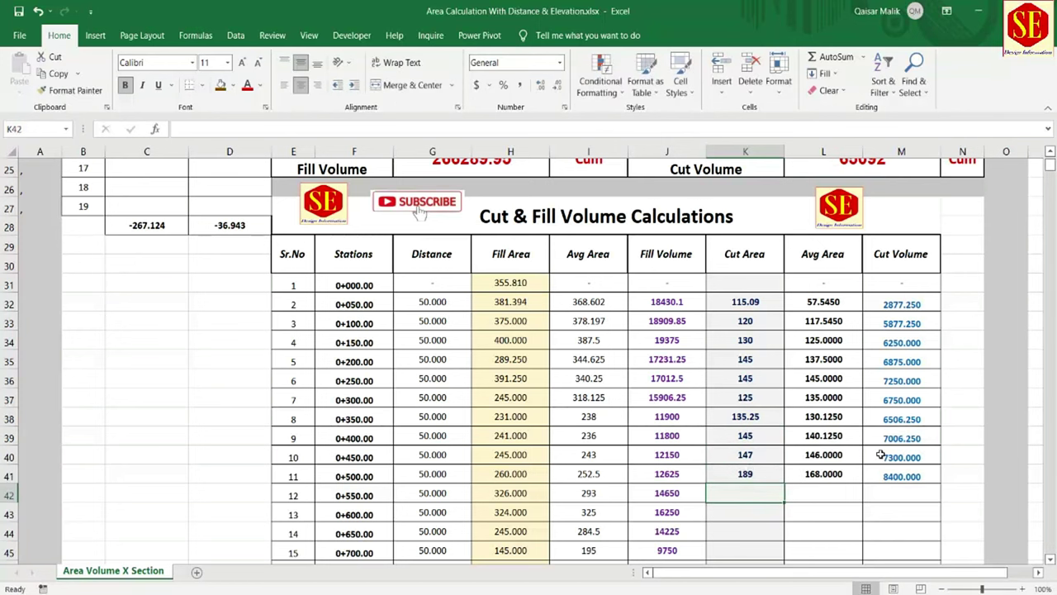
scroll(506, 271, "up", 2)
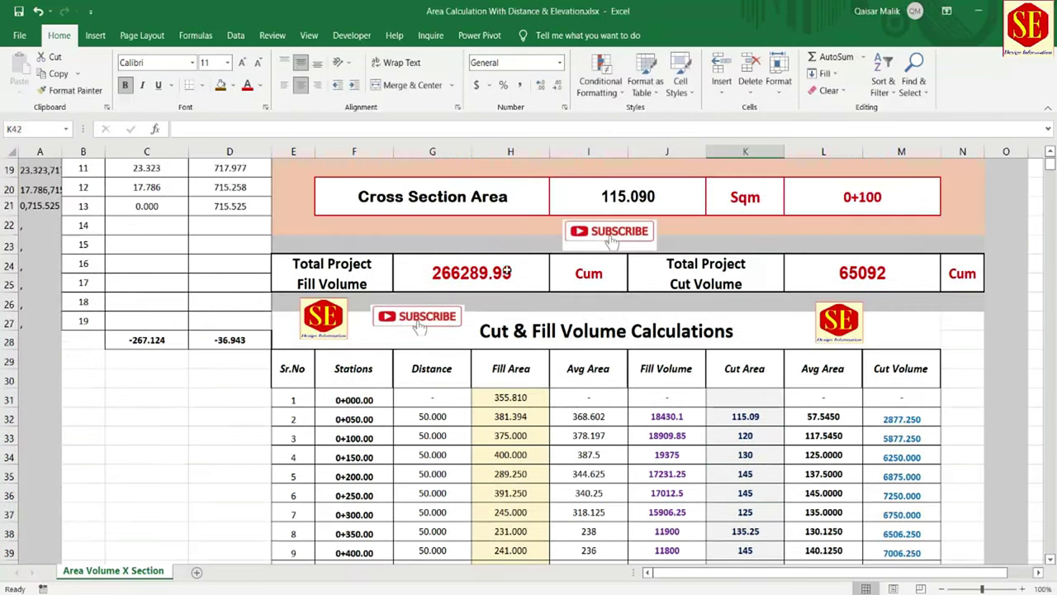
left_click(433, 270)
left_click(867, 269)
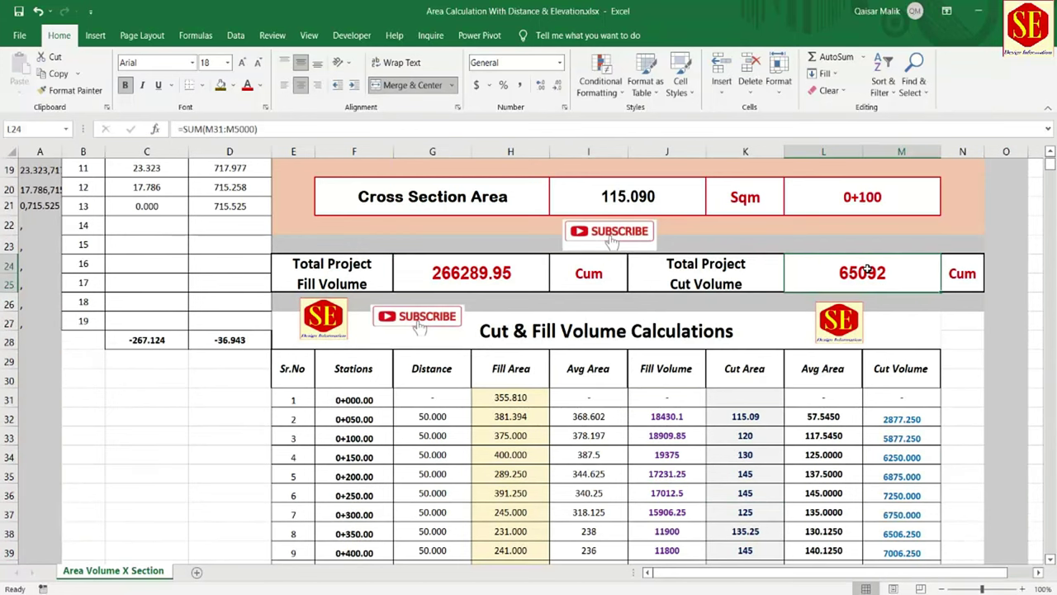
Step: Move the cross-section drawing picture off the header and section chart to the empty area beside the chart, beyond column N
scroll(751, 298, "up", 6)
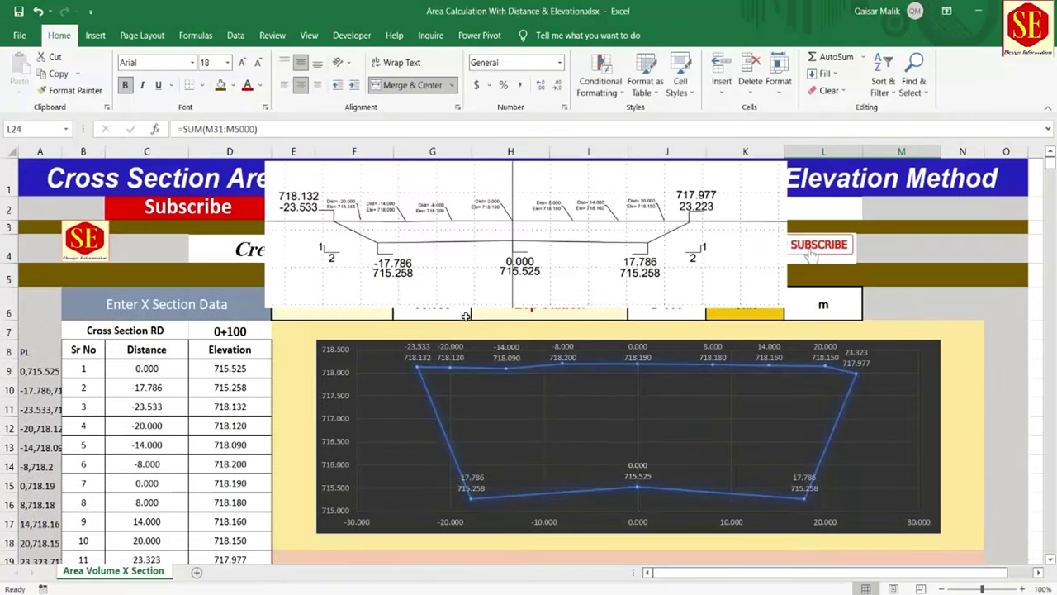
left_click_drag(313, 218, 845, 360)
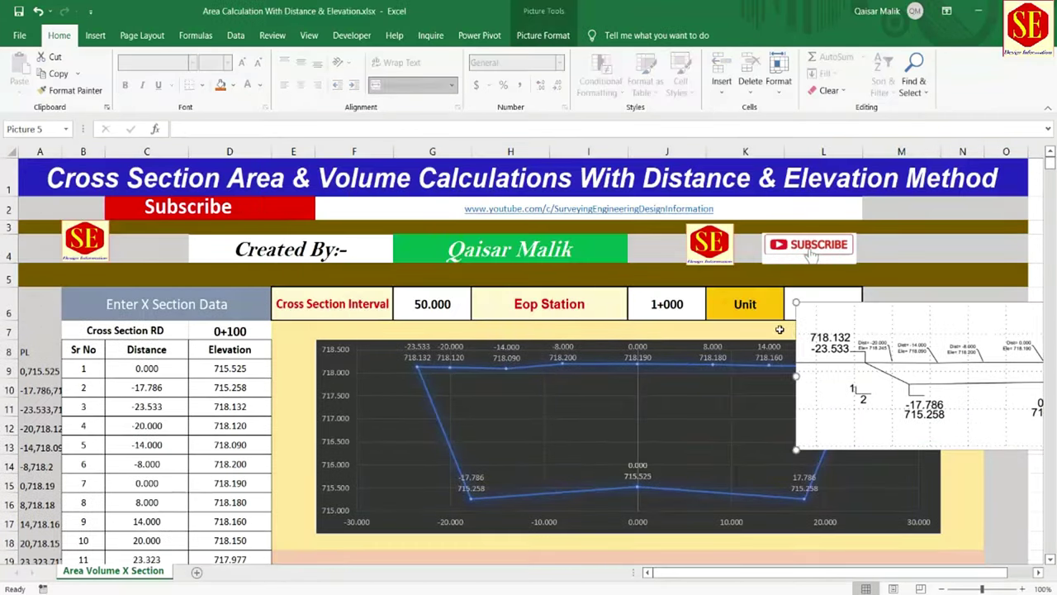
left_click_drag(806, 312, 1014, 312)
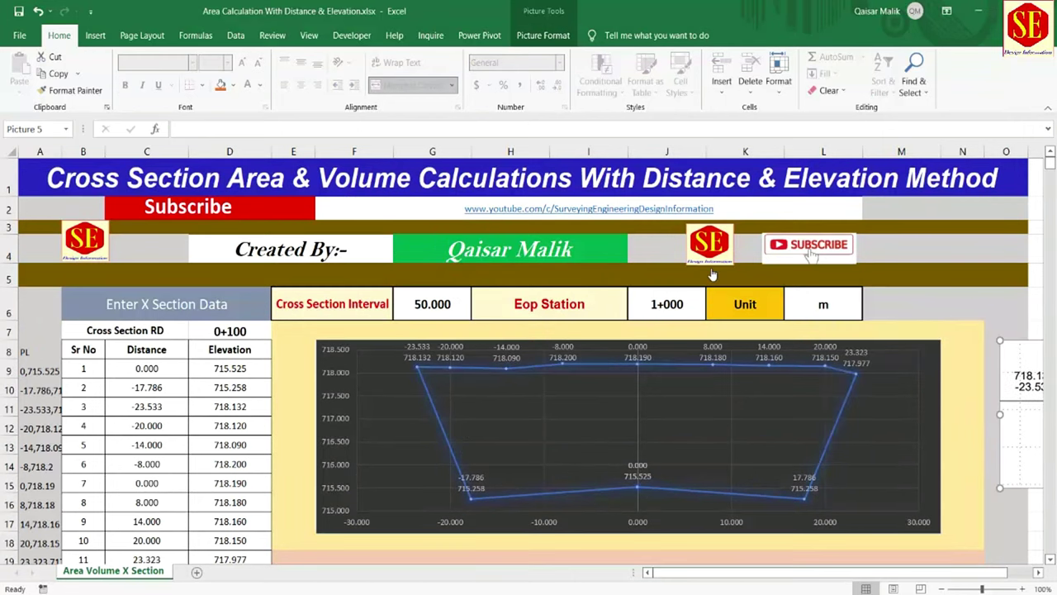
scroll(713, 274, "down", 4)
scroll(713, 274, "down", 2)
scroll(646, 337, "up", 4)
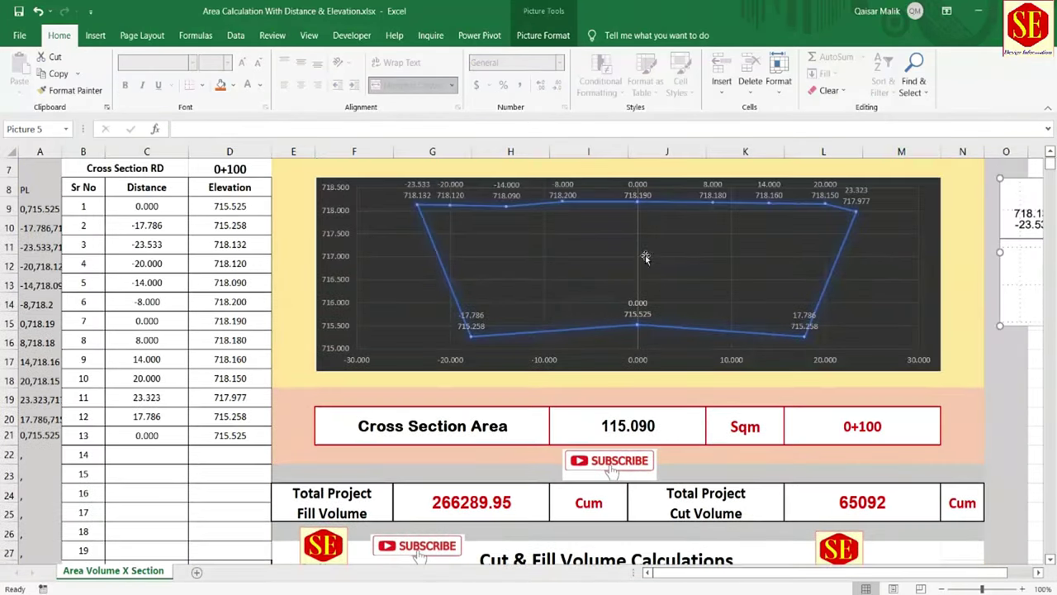
Step: Set the fill areas of stations 0+000.00 through 0+750.00 to 0
scroll(586, 251, "down", 6)
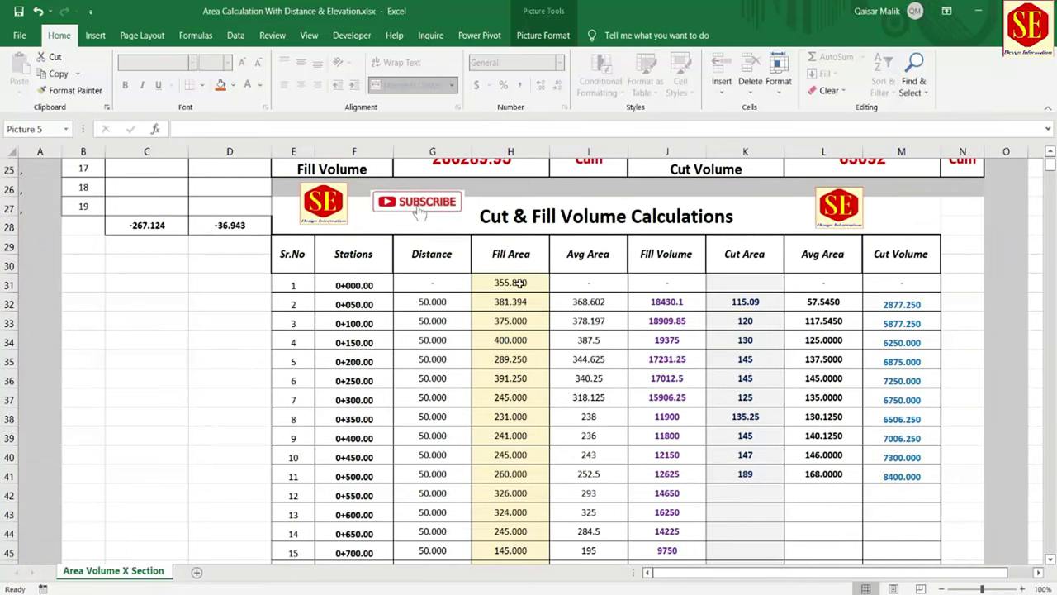
left_click(520, 282)
type("0")
key("Return")
type("0")
key("Return")
type("0")
key("Return")
type("0")
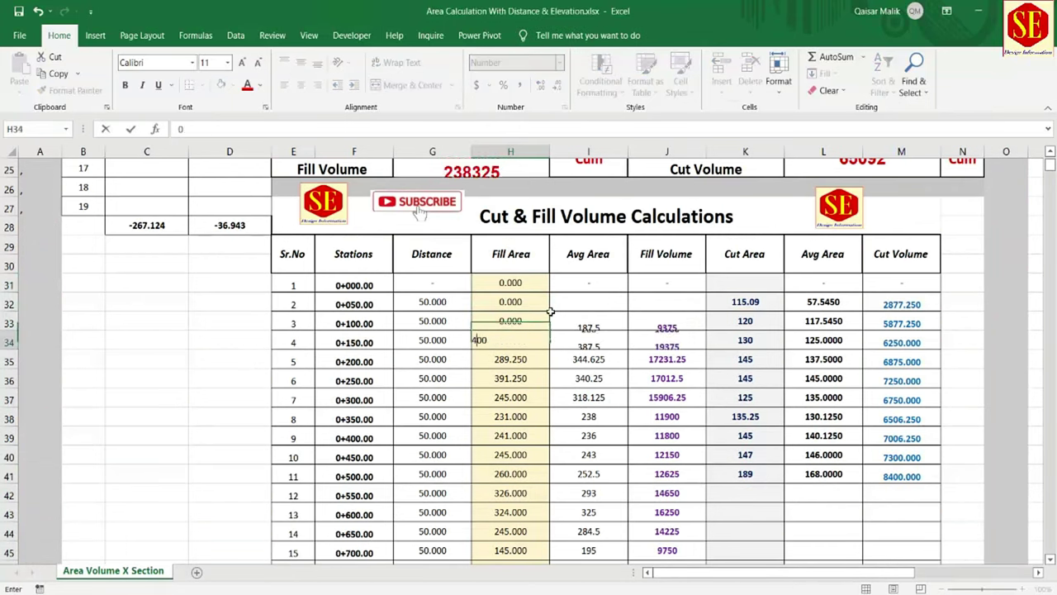
key("Return")
type("0 0 0 0 0 0 0 0 0")
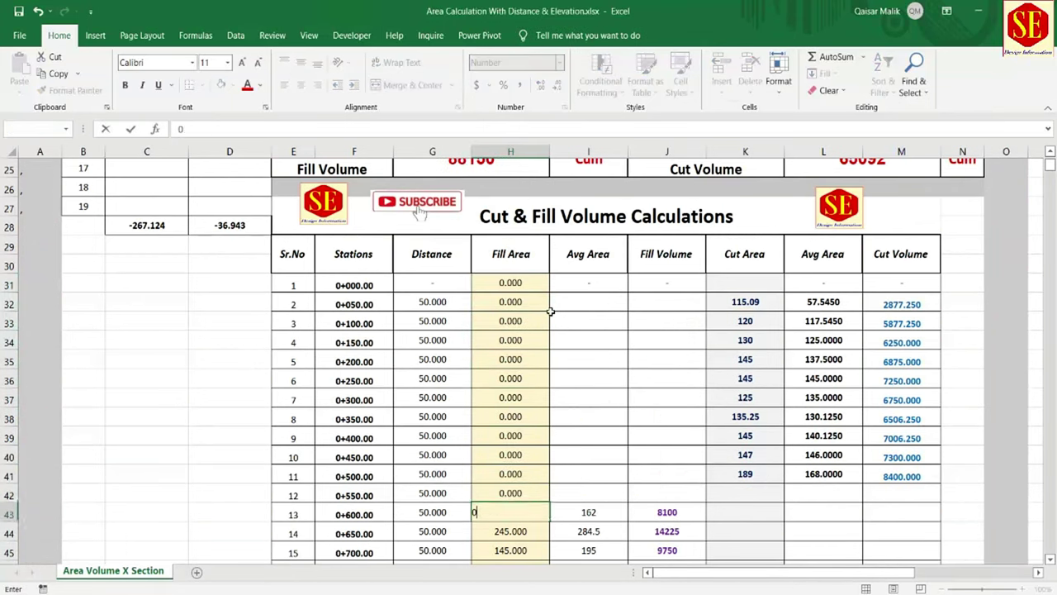
key("Return")
type("0 0 0")
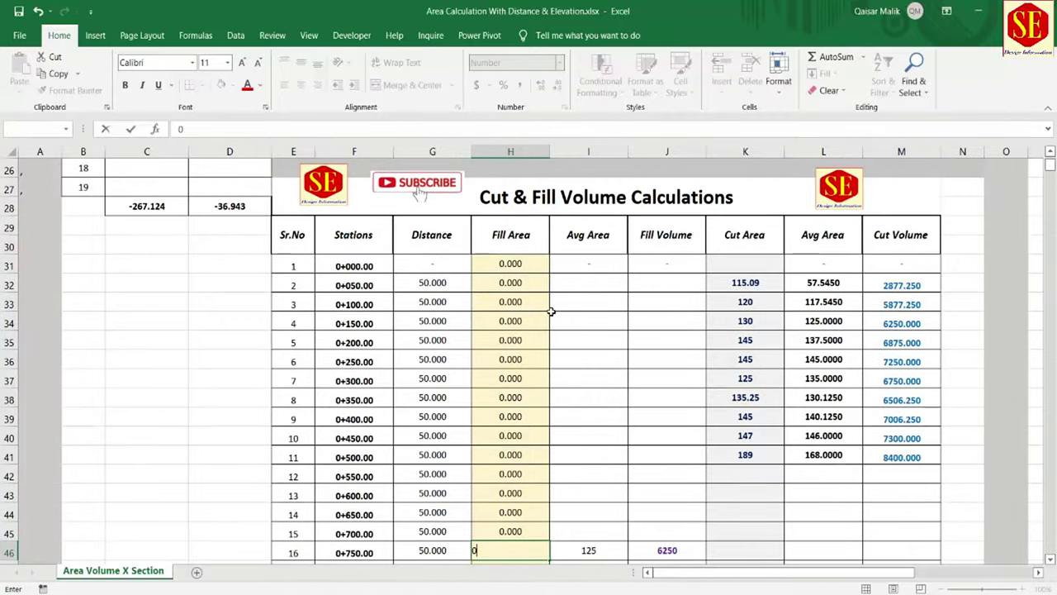
key("Return")
Step: Clear the fill area cells H31 to H46 for stations 0+000.00 through 0+750.00
scroll(603, 288, "down", 2)
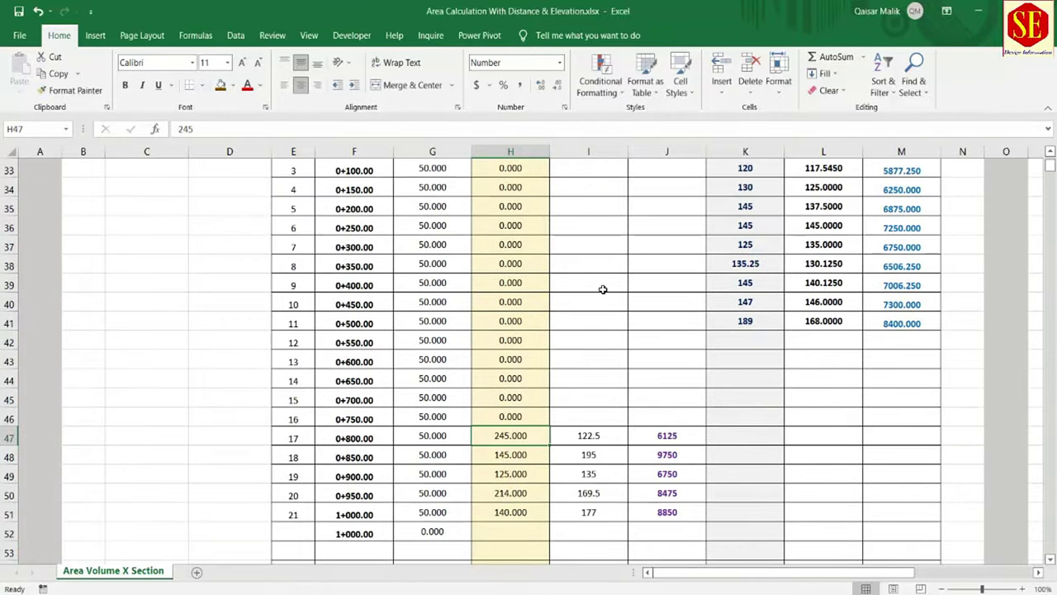
scroll(763, 246, "up", 1)
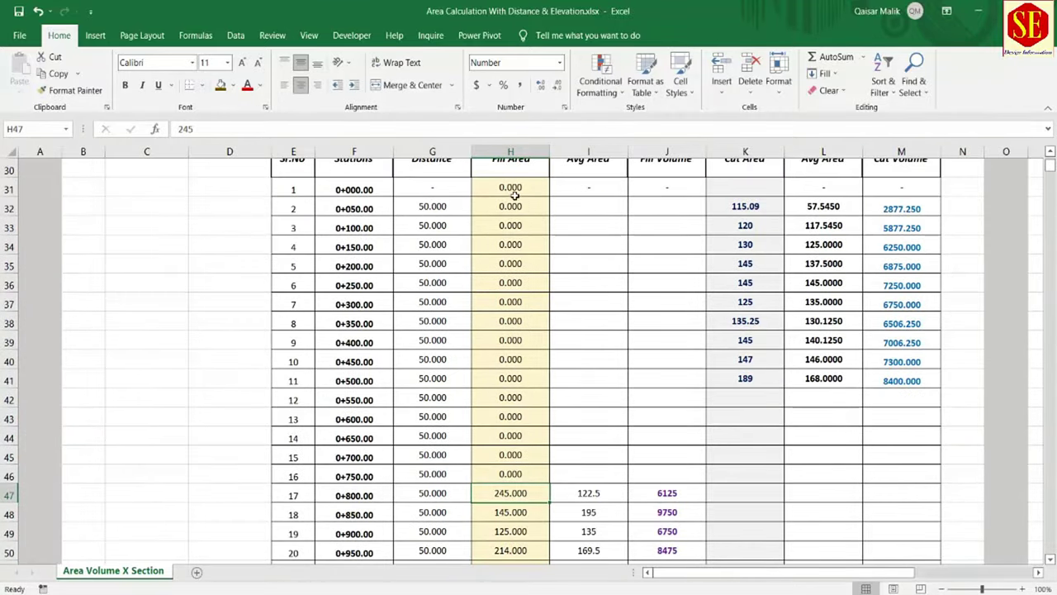
left_click_drag(513, 195, 541, 477)
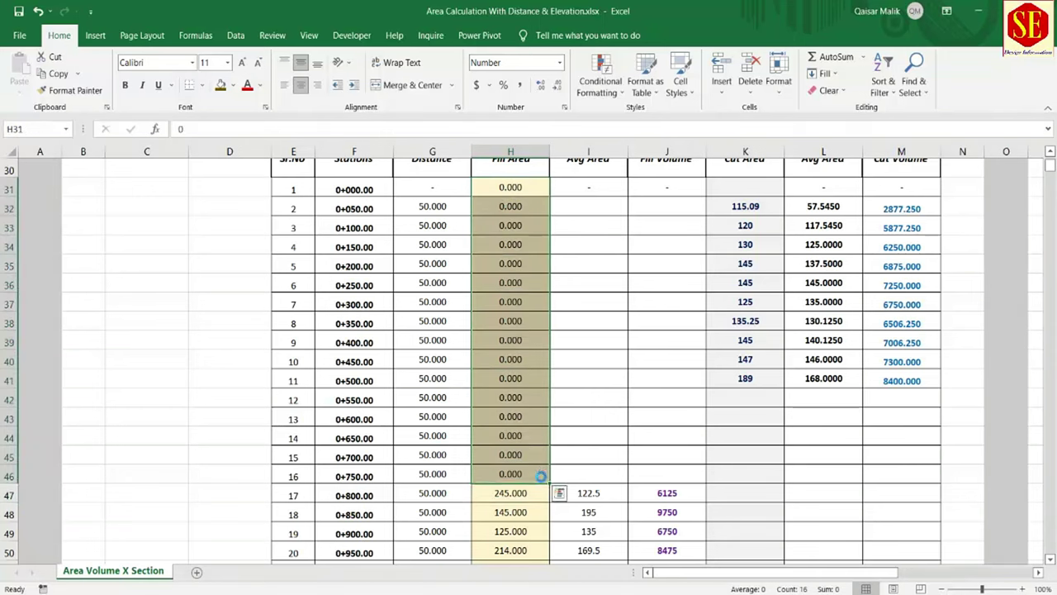
key("Delete")
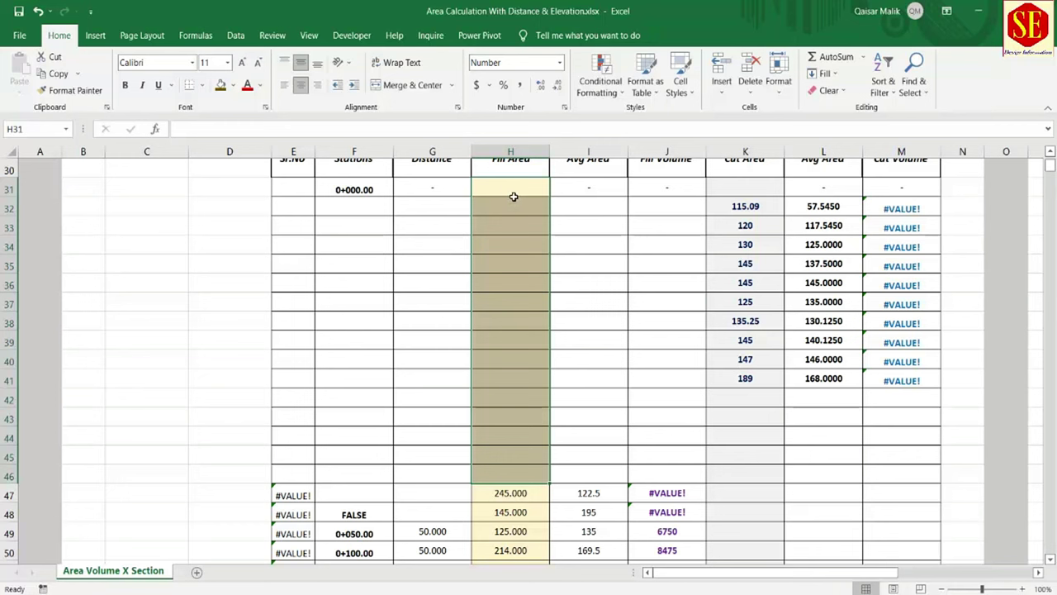
Step: Fill the emptied fill area cells from station 0+000.00 through 0+650.00 with 0
scroll(531, 244, "up", 1)
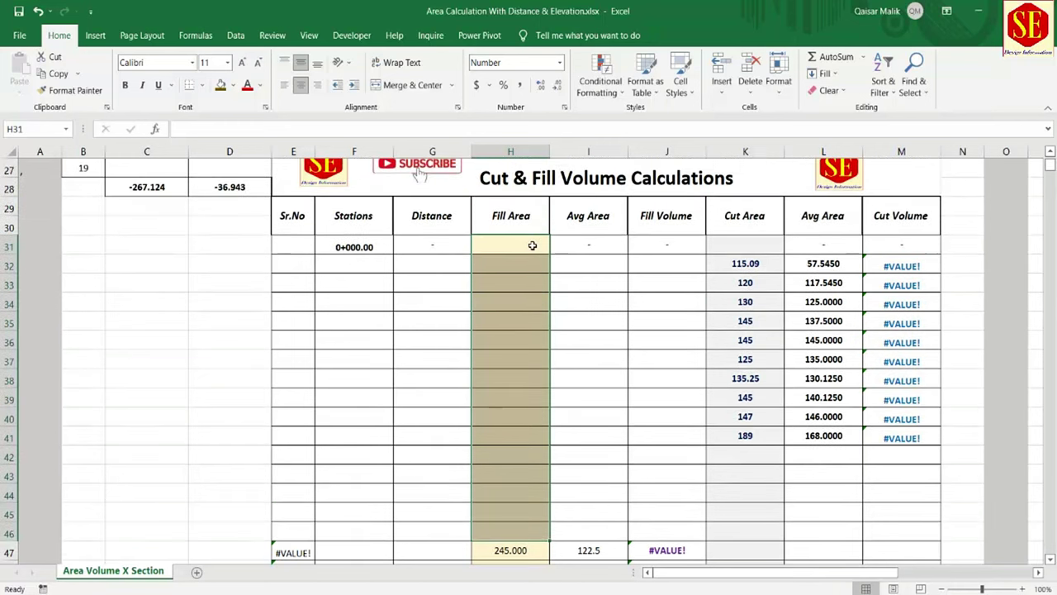
left_click(518, 245)
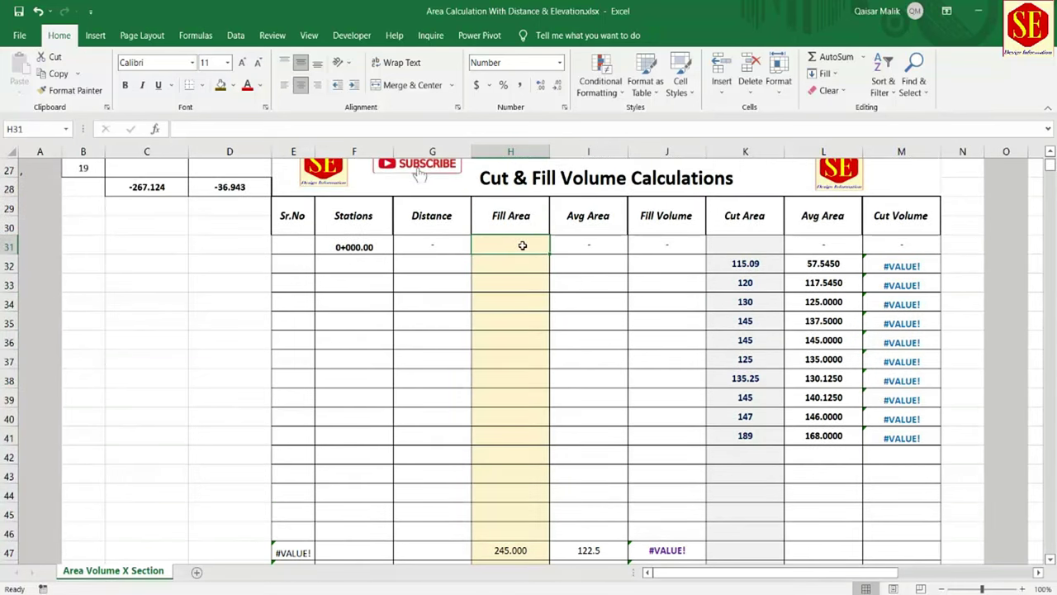
type("0 0 0 0 0 0 0 0 0 0 0 0 0 0")
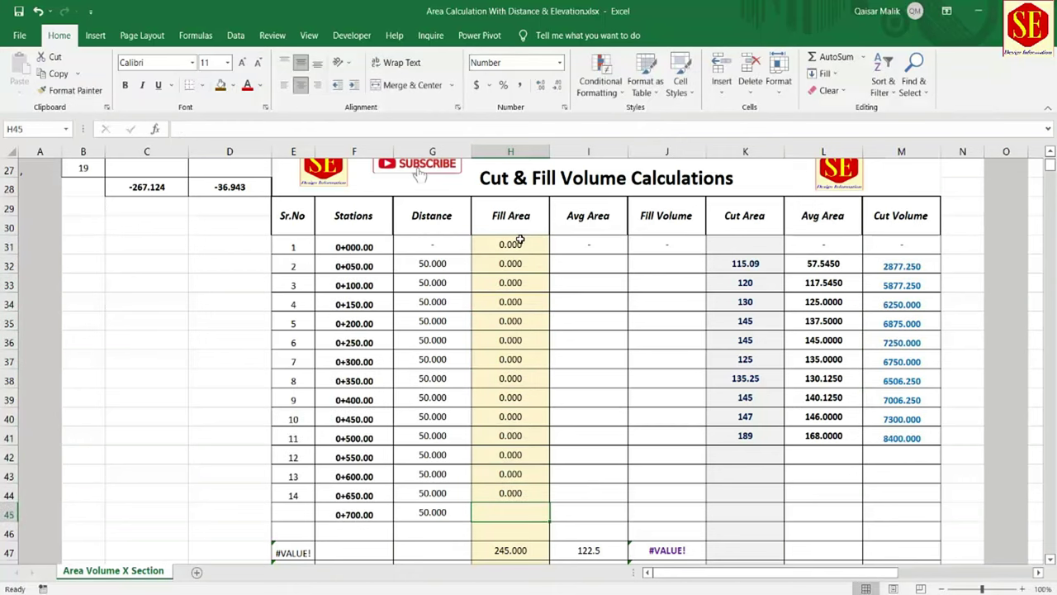
Step: Undo the zeros re-entered in the cleared fill area cells
key("ctrl+z")
key("ctrl+z")
key("ctrl+z")
key("ctrl+z")
key("ctrl+z")
key("ctrl+z")
key("ctrl+z")
key("ctrl+z")
key("ctrl+z")
key("ctrl+z")
key("ctrl+z")
key("ctrl+z")
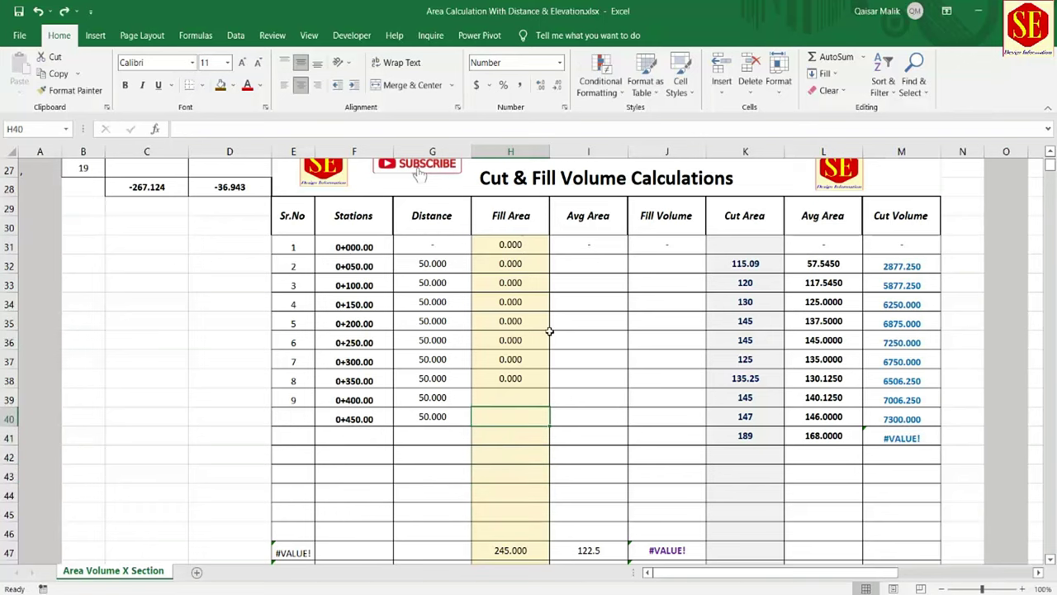
key("ctrl+z")
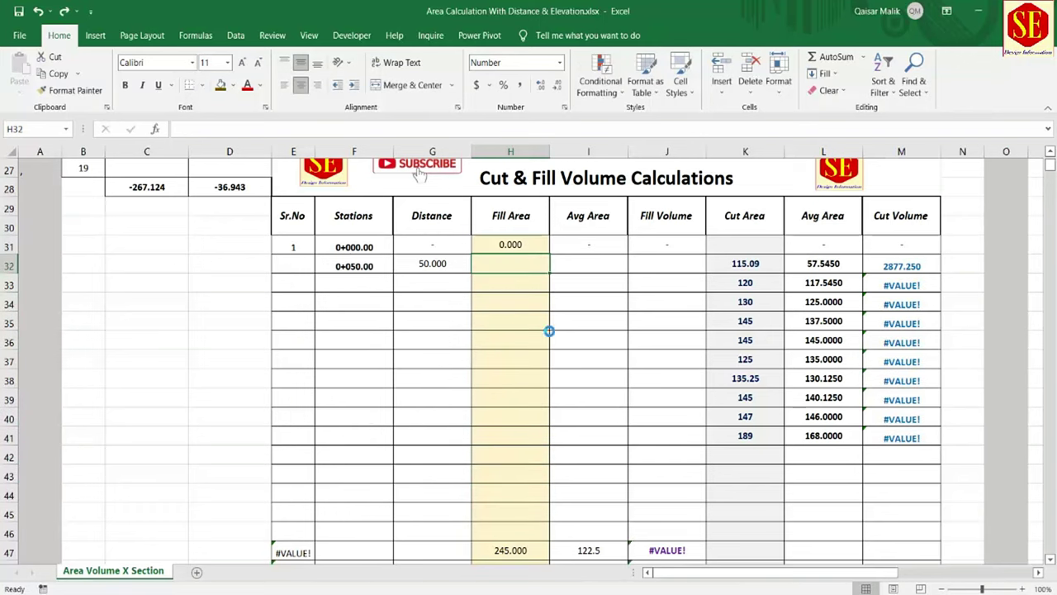
key("ctrl+z")
Step: Undo the clearing of the fill areas and the first round of zero entries, back to the original fill areas
key("ctrl+y")
key("ctrl+y")
key("ctrl+y")
key("ctrl+y")
key("ctrl+y")
key("ctrl+y")
key("ctrl+y")
key("ctrl+y")
key("ctrl+y")
key("ctrl+y")
key("ctrl+y")
key("ctrl+y")
key("ctrl+y")
key("ctrl+y")
key("ctrl+y")
key("ctrl+y")
key("ctrl+y")
key("ctrl+y")
key("ctrl+y")
key("ctrl+y")
key("ctrl+y")
key("ctrl+y")
key("ctrl+y")
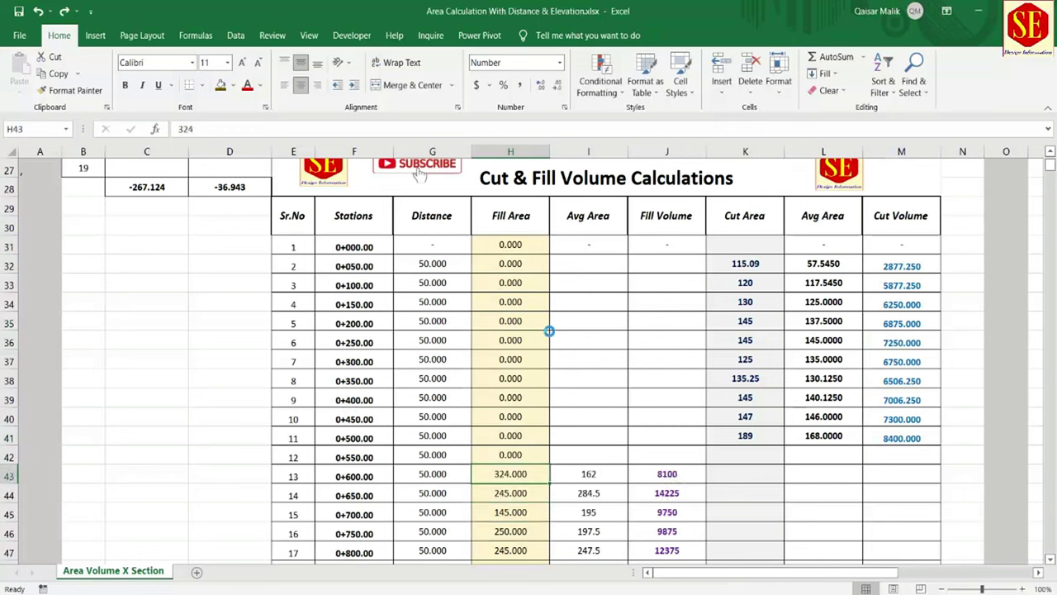
key("ctrl+y")
key("ctrl+y")
key("ctrl+y")
key("ctrl+y")
key("ctrl+y")
key("ctrl+y")
key("ctrl+y")
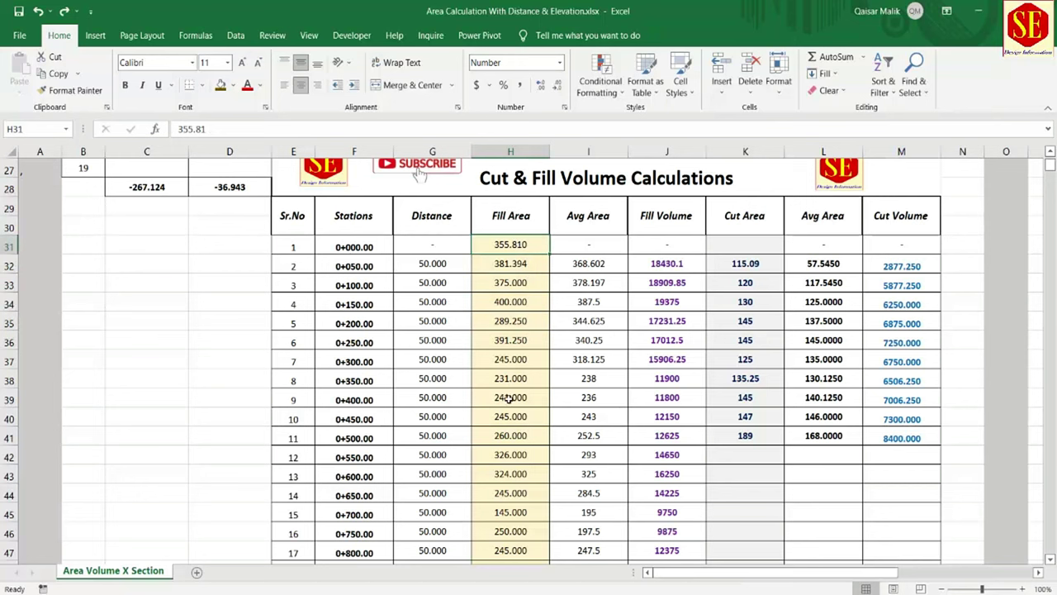
scroll(589, 403, "up", 4)
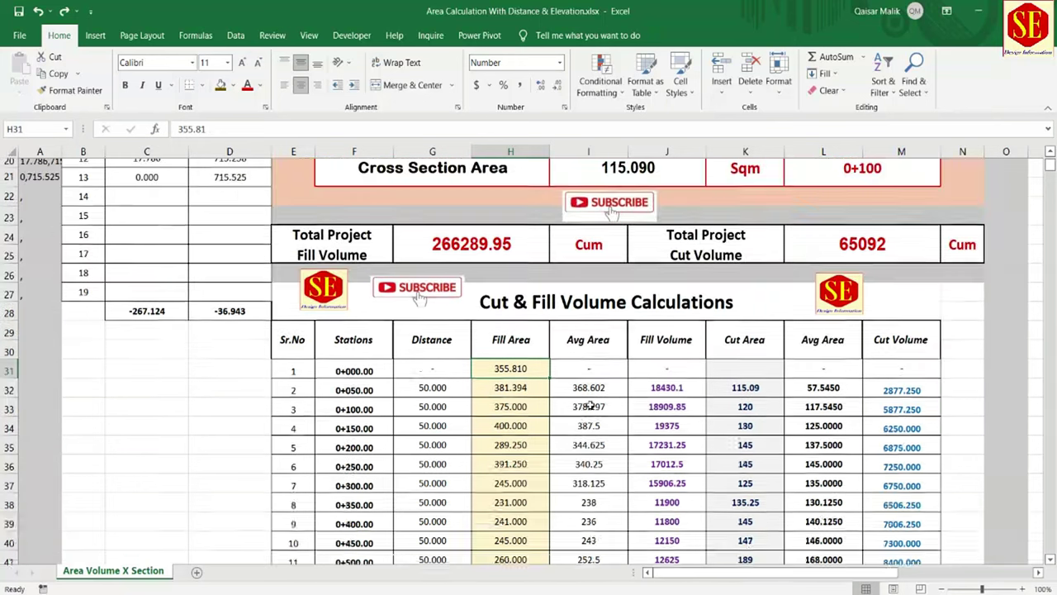
scroll(494, 453, "down", 7)
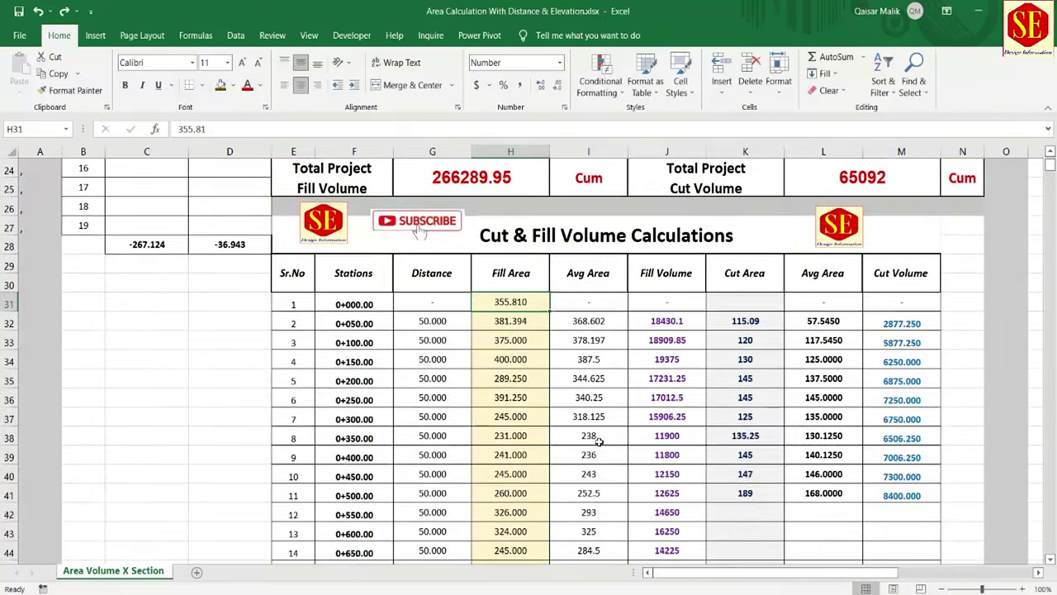
scroll(752, 430, "up", 5)
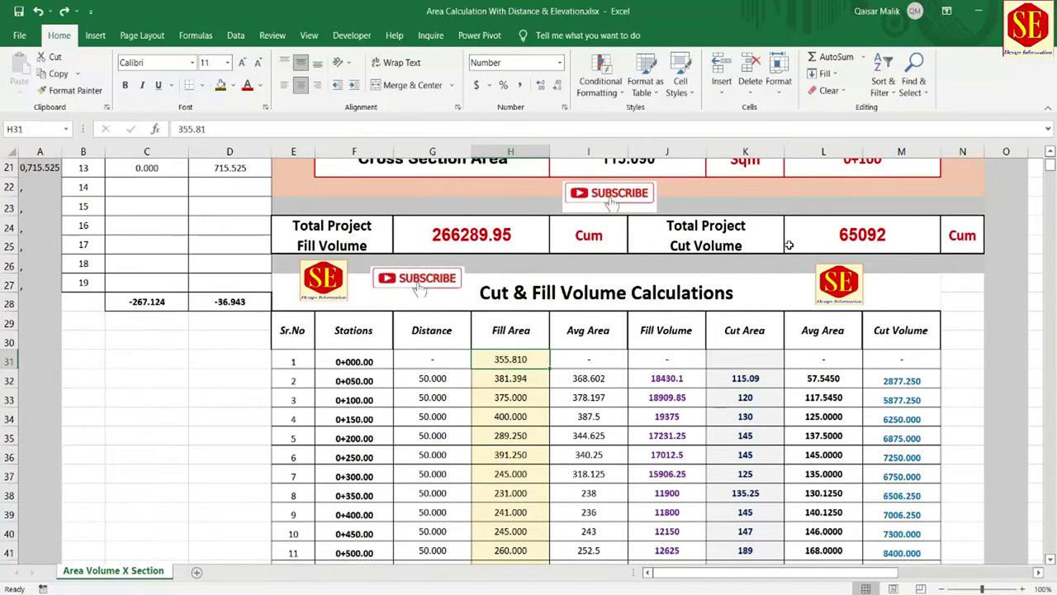
scroll(638, 269, "up", 6)
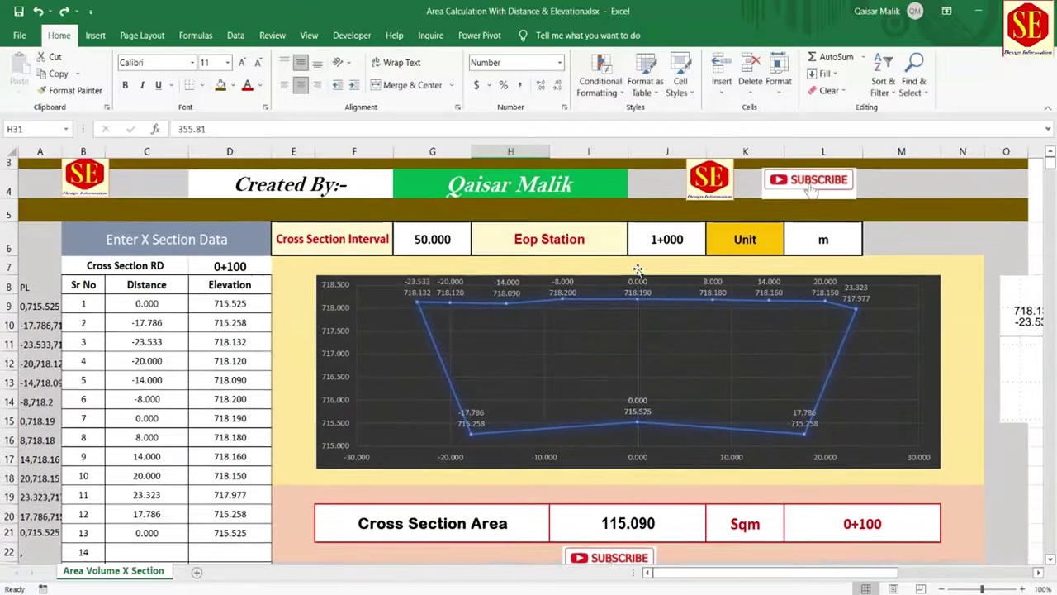